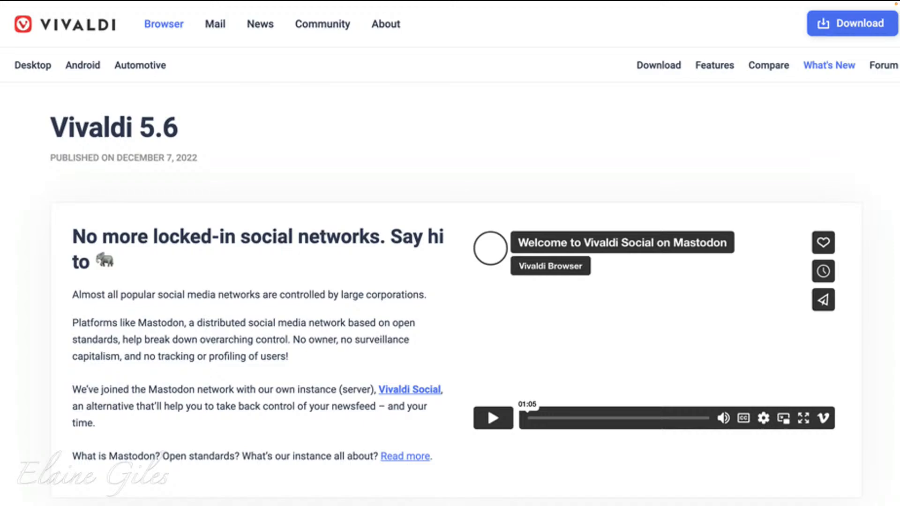
Read through the Vivaldi 5.6 release notes, covering the Mastodon, Vivaldi Social signup and pinned Tab Stacks sections
{"action": "scroll", "coordinate": [450, 254], "scroll_direction": "down", "scroll_amount": 10}
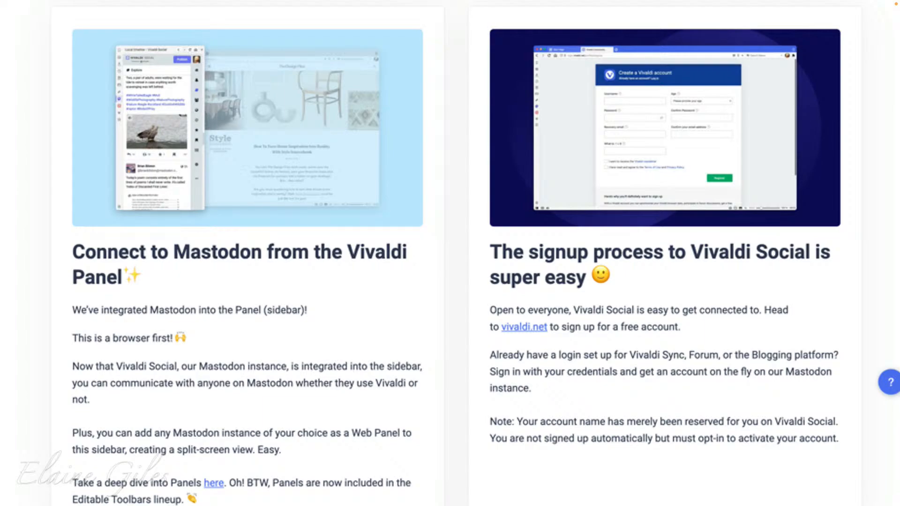
{"action": "scroll", "coordinate": [450, 253], "scroll_direction": "down", "scroll_amount": 10}
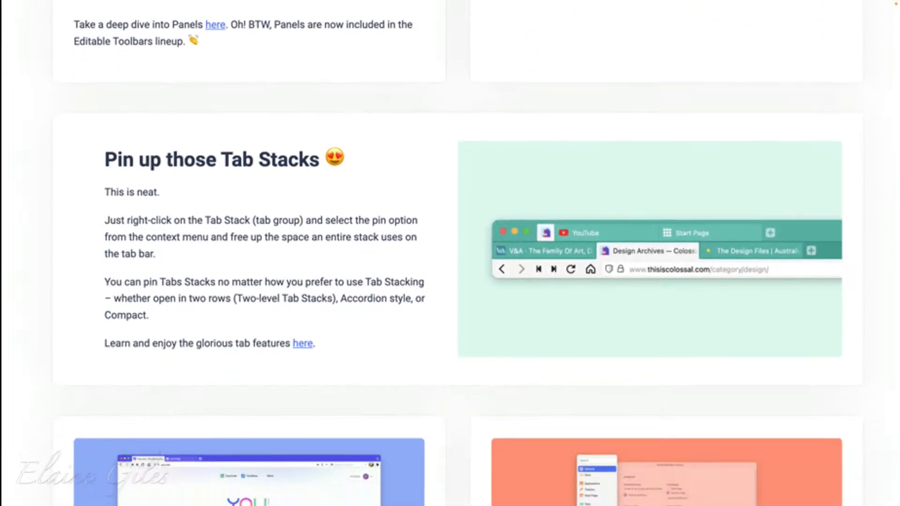
{"action": "scroll", "coordinate": [450, 253], "scroll_direction": "down", "scroll_amount": 1}
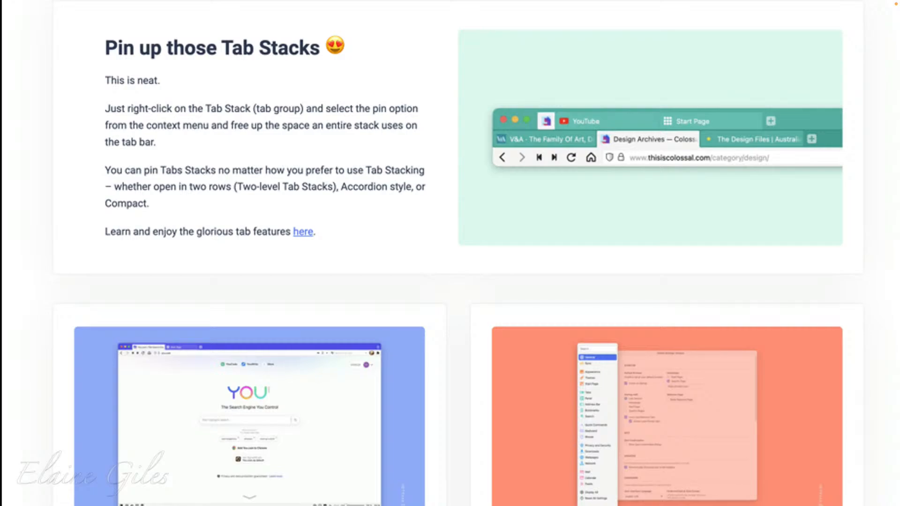
{"action": "scroll", "coordinate": [451, 253], "scroll_direction": "down", "scroll_amount": 5}
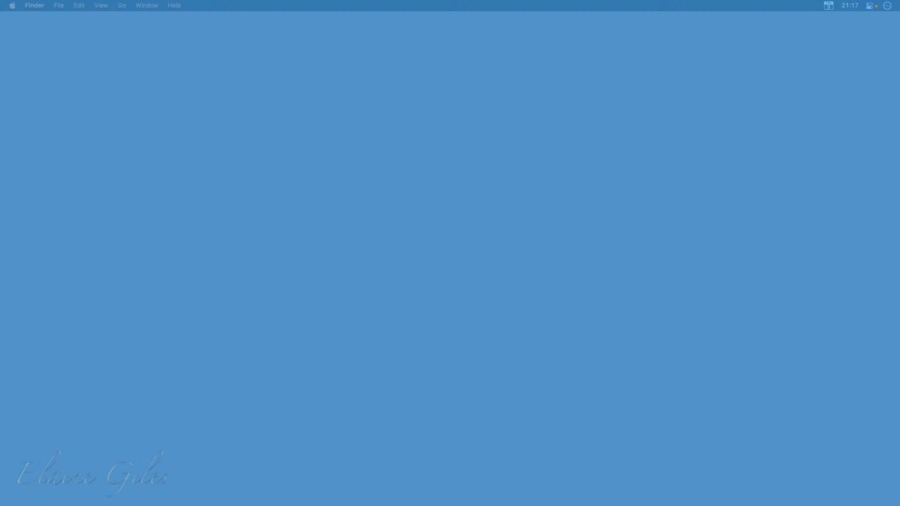
Examine the Address Field Drop-Down Menu options in Vivaldi's Address Bar settings, and close the settings window
{"action": "key", "text": "super+comma"}
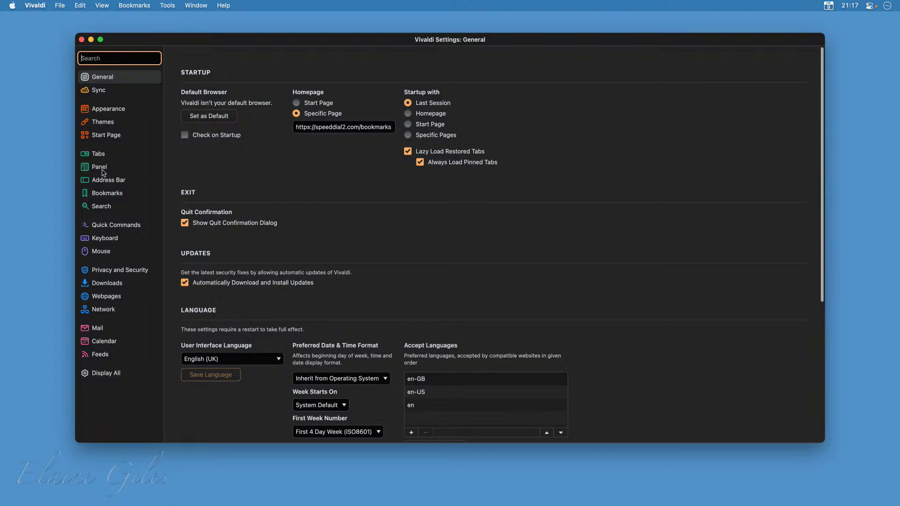
{"action": "key", "text": "Tab"}
{"action": "left_click", "coordinate": [108, 183]}
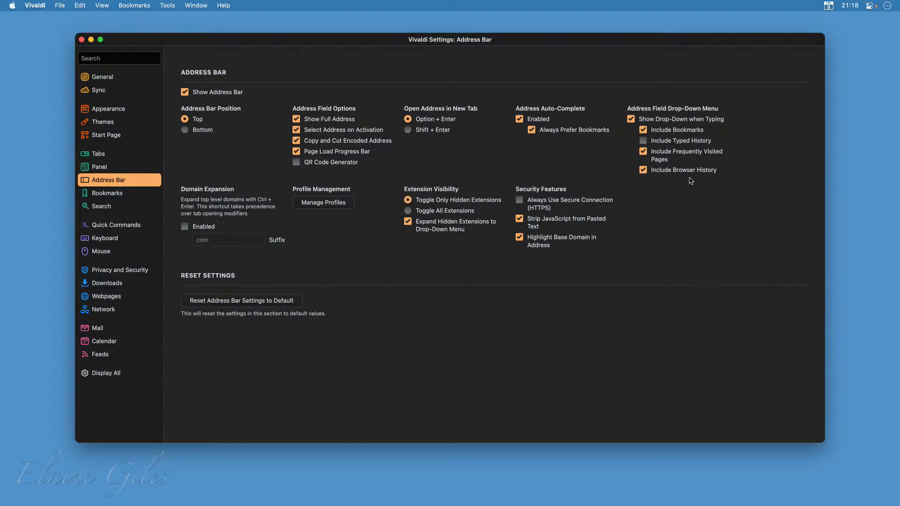
{"action": "mouse_move", "coordinate": [614, 91]}
{"action": "left_mouse_down"}
{"action": "mouse_move", "coordinate": [623, 112]}
{"action": "mouse_move", "coordinate": [743, 199]}
{"action": "mouse_move", "coordinate": [751, 186]}
{"action": "left_mouse_up"}
{"action": "left_click", "coordinate": [82, 40]}
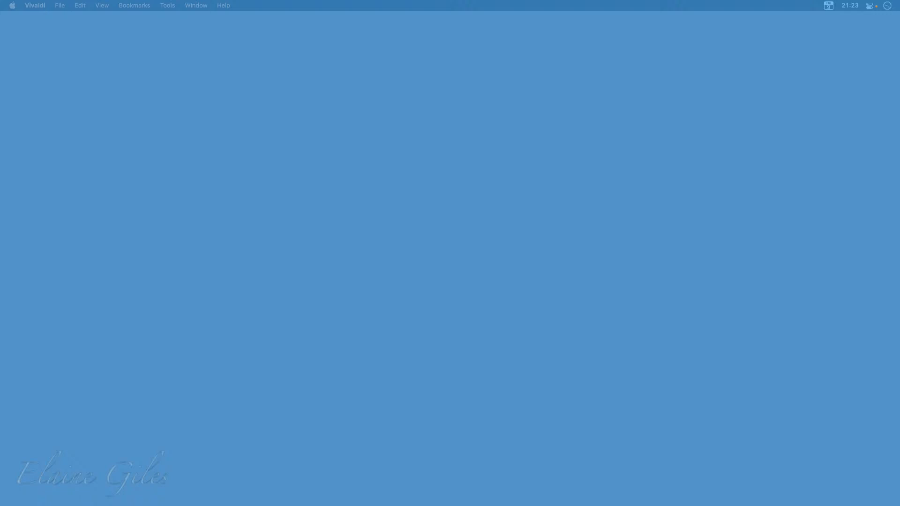
Switch to Finder, open the 01 - CDR Files folder and enlarge the icons of its files
{"action": "left_click_drag", "start_coordinate": [0, 141], "coordinate": [203, 57]}
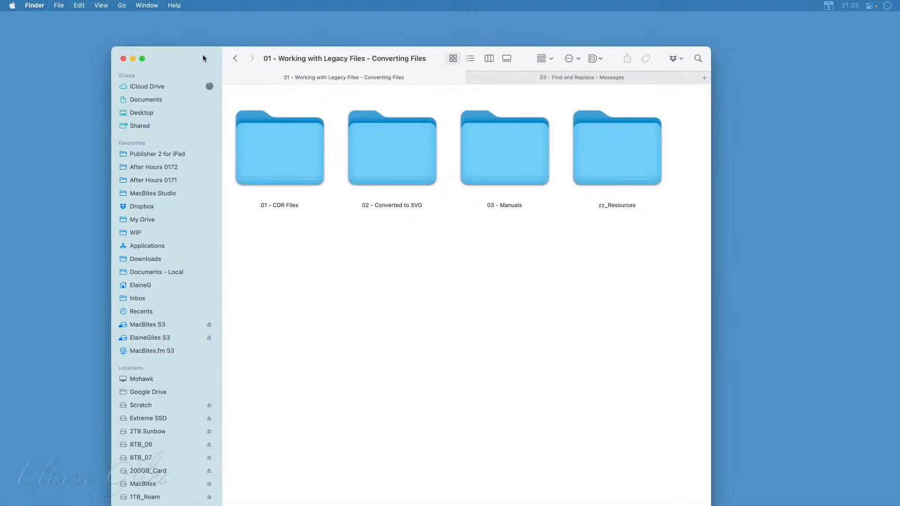
{"action": "double_click", "coordinate": [282, 149]}
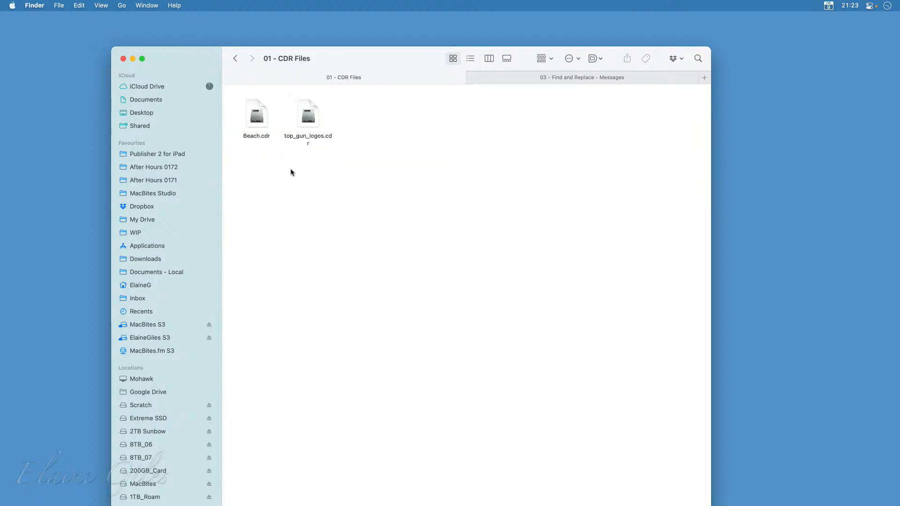
{"action": "left_click", "coordinate": [258, 122]}
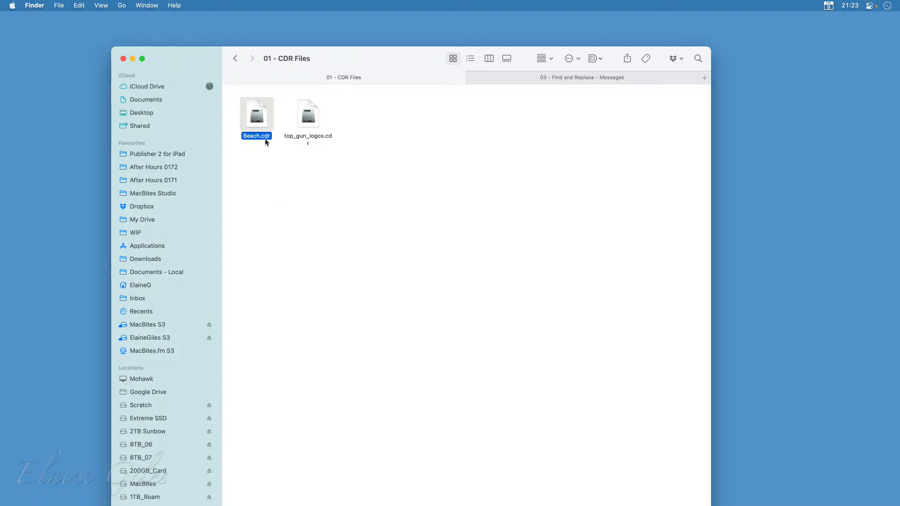
{"action": "left_click_drag", "start_coordinate": [376, 63], "coordinate": [377, 28]}
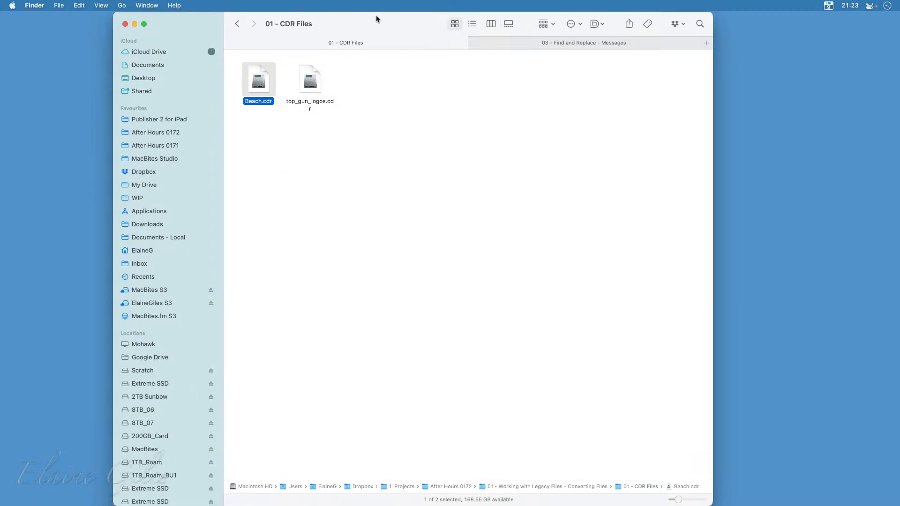
{"action": "left_click_drag", "start_coordinate": [681, 501], "coordinate": [697, 500]}
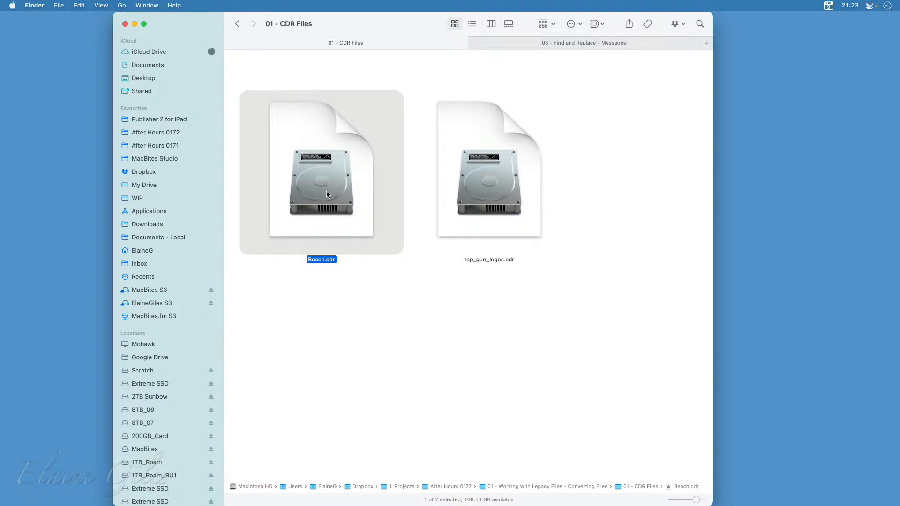
{"action": "left_click", "coordinate": [553, 312]}
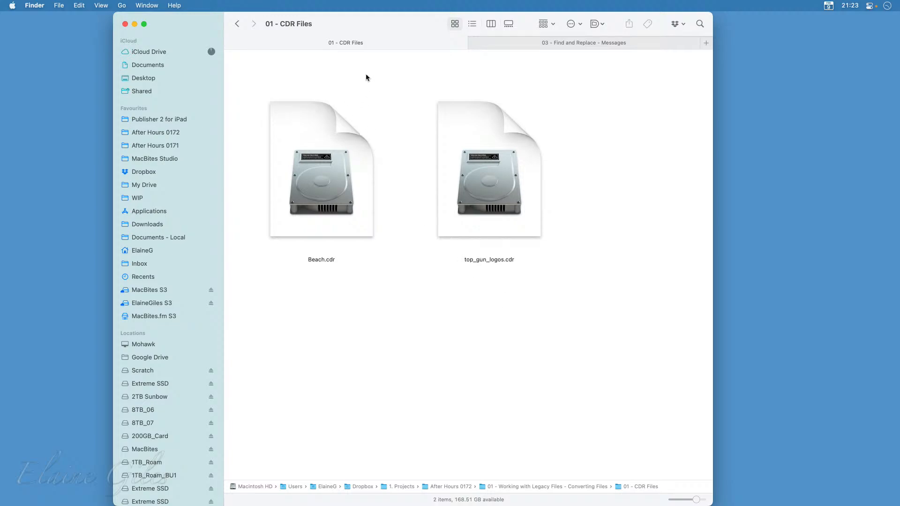
{"action": "left_click_drag", "start_coordinate": [400, 30], "coordinate": [335, 57]}
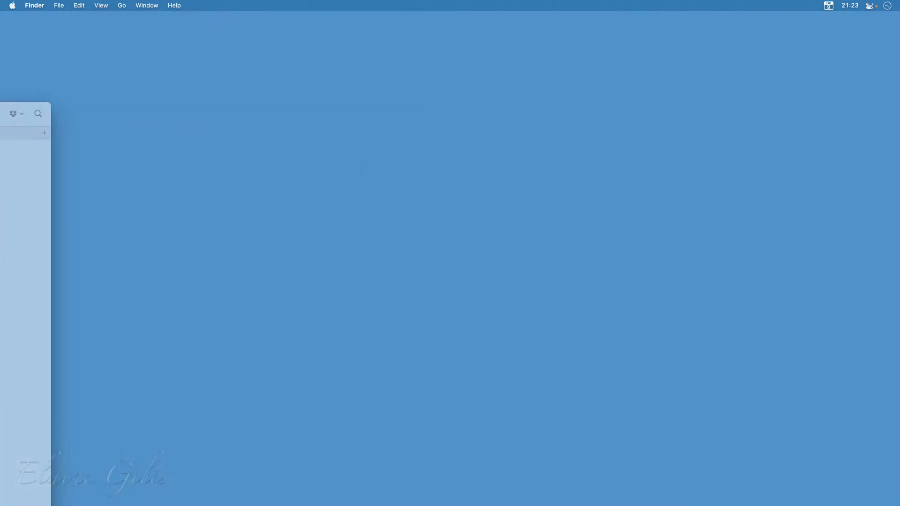
Switch to the App Store's "cdr converter" search results and expand the window to fill the screen
{"action": "key", "text": "alt+space"}
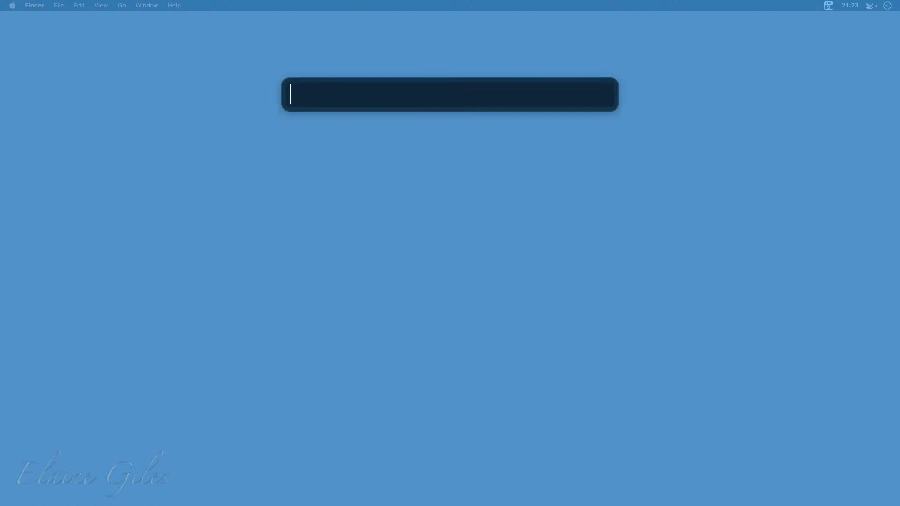
{"action": "type", "text": "ma"}
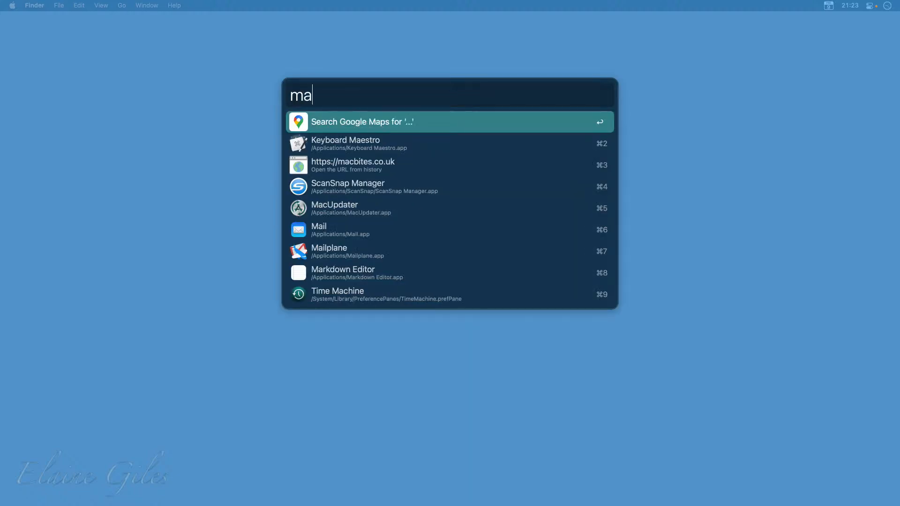
{"action": "type", "text": "c"}
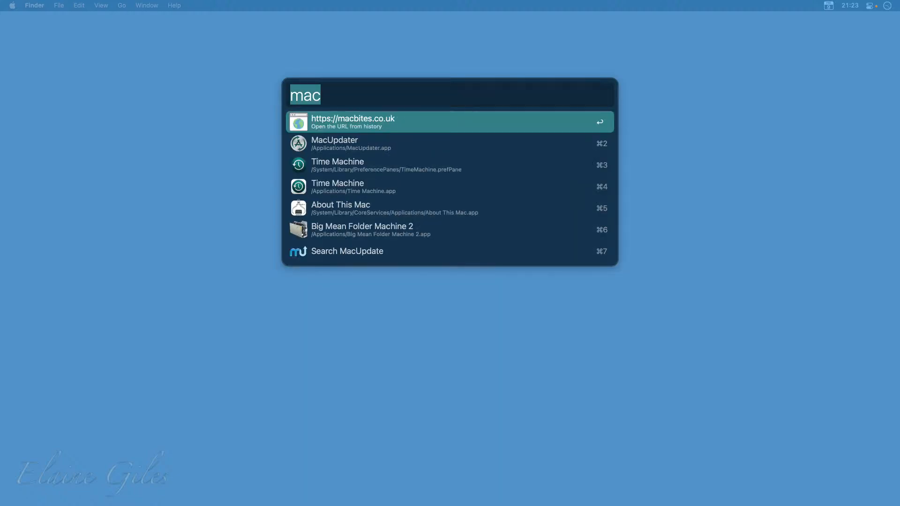
{"action": "key", "text": "BackSpace"}
{"action": "key", "text": "BackSpace"}
{"action": "key", "text": "BackSpace"}
{"action": "type", "text": "app"}
{"action": "key", "text": "Escape"}
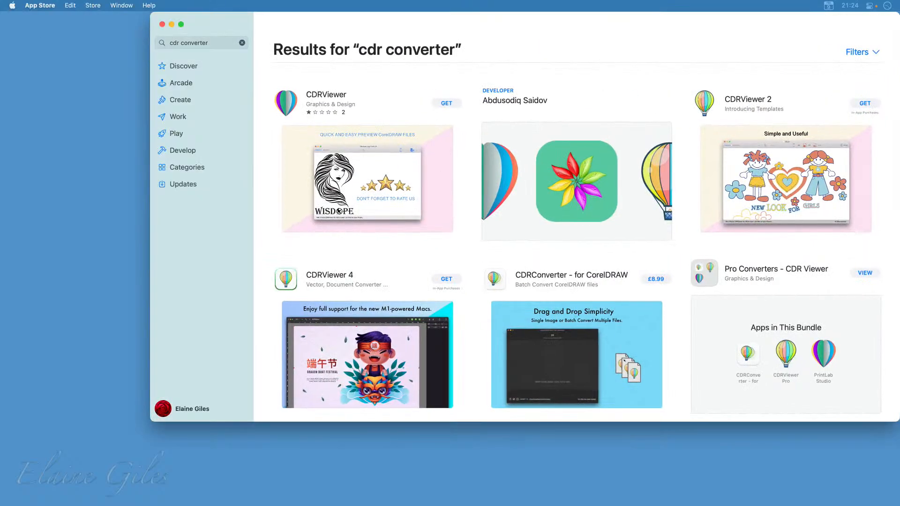
{"action": "key", "text": "ctrl+alt+Return"}
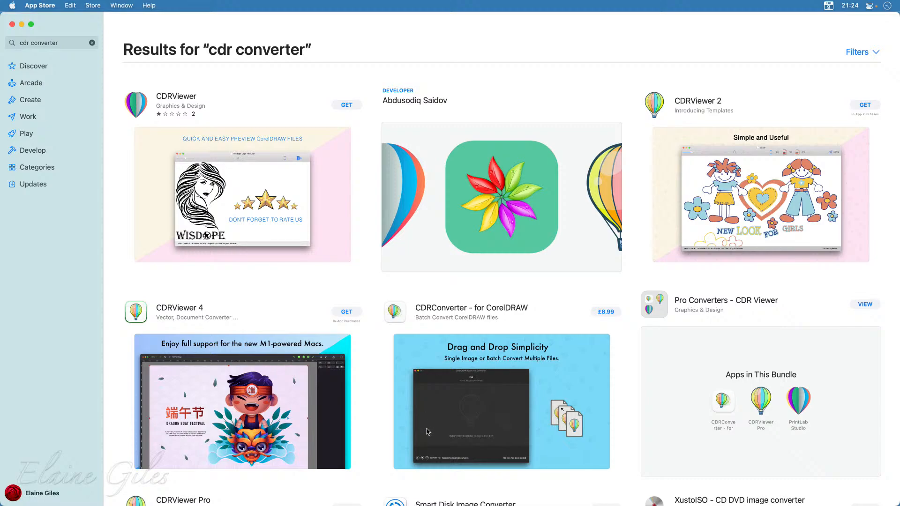
Examine the CDRViewer app's description, ratings and reviews, and return to the search results
{"action": "scroll", "coordinate": [428, 432], "scroll_direction": "down", "scroll_amount": 2}
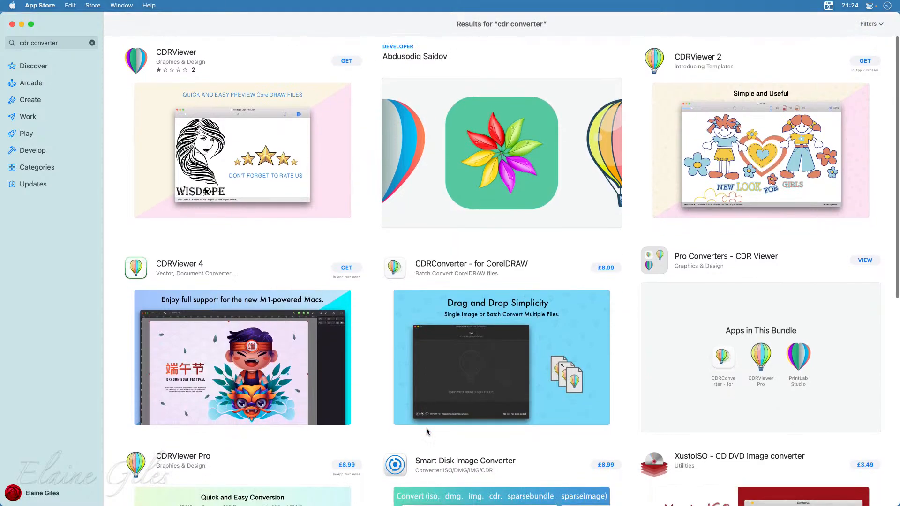
{"action": "scroll", "coordinate": [424, 425], "scroll_direction": "up", "scroll_amount": 2}
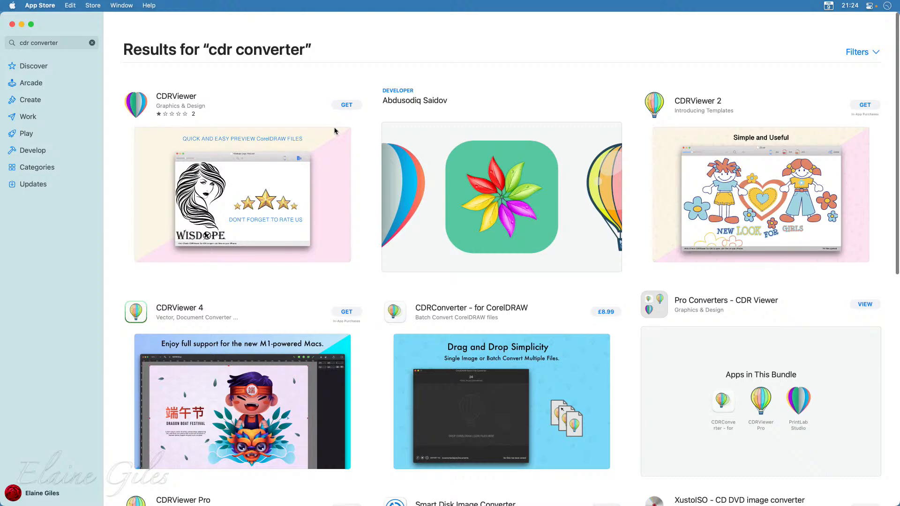
{"action": "left_click", "coordinate": [217, 208]}
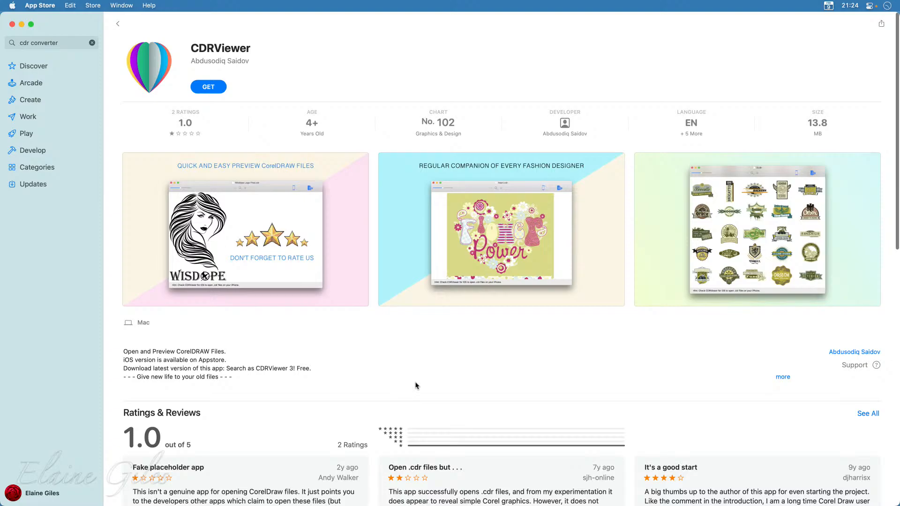
{"action": "scroll", "coordinate": [417, 386], "scroll_direction": "down", "scroll_amount": 5}
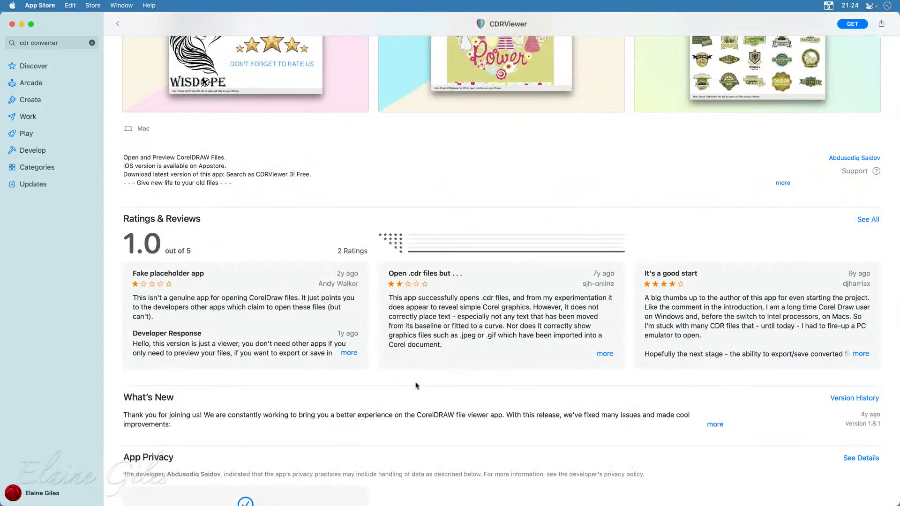
{"action": "scroll", "coordinate": [417, 386], "scroll_direction": "up", "scroll_amount": 5}
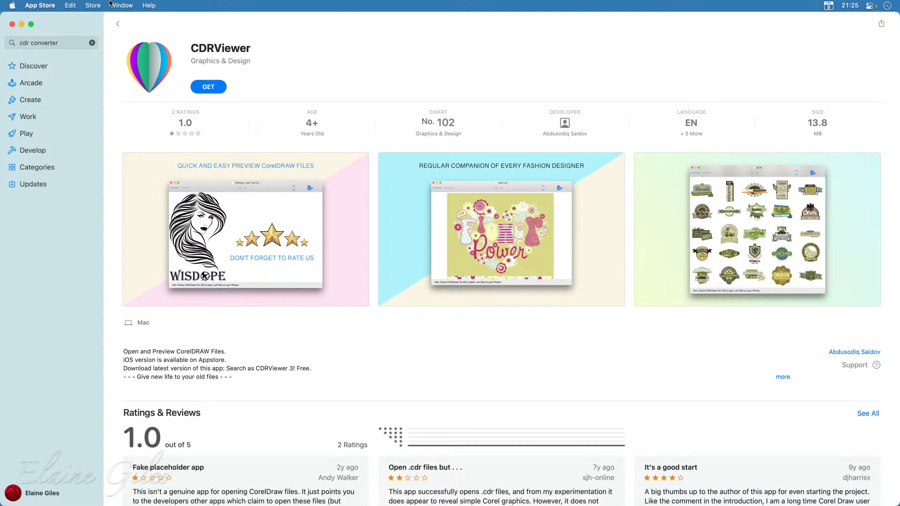
{"action": "left_click", "coordinate": [118, 23]}
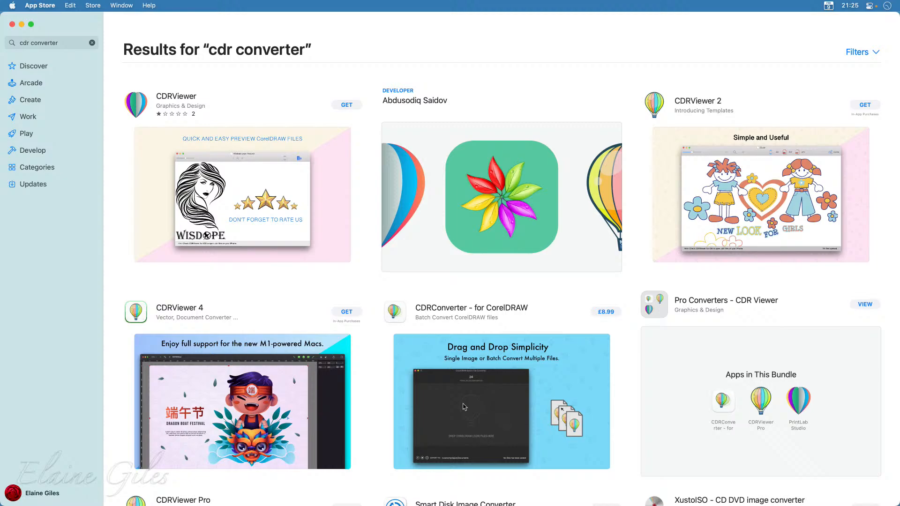
Look through the remaining CDR converter apps in the results, and quit the App Store
{"action": "scroll", "coordinate": [464, 407], "scroll_direction": "down", "scroll_amount": 3}
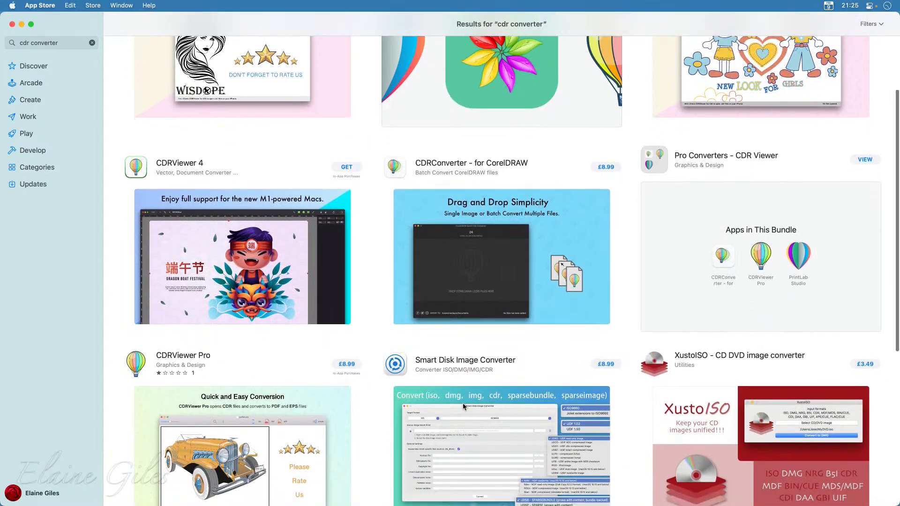
{"action": "scroll", "coordinate": [463, 407], "scroll_direction": "down", "scroll_amount": 1}
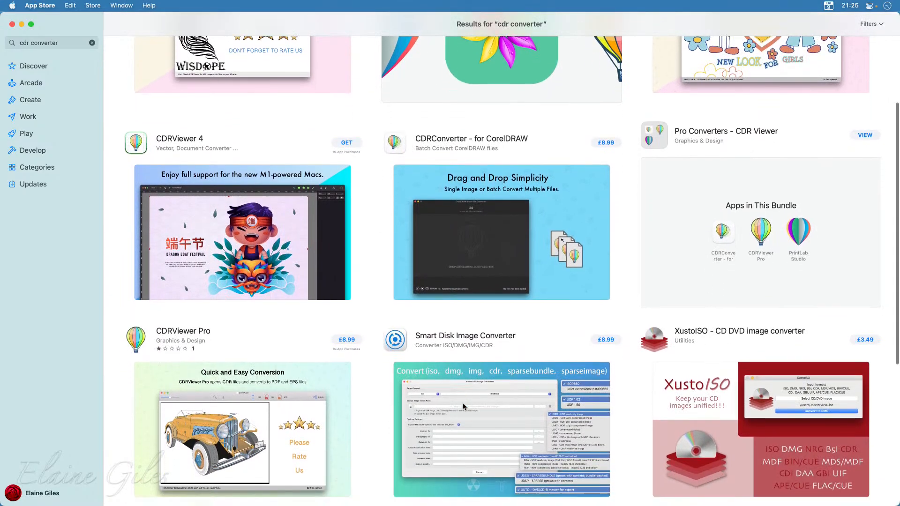
{"action": "scroll", "coordinate": [463, 407], "scroll_direction": "up", "scroll_amount": 5}
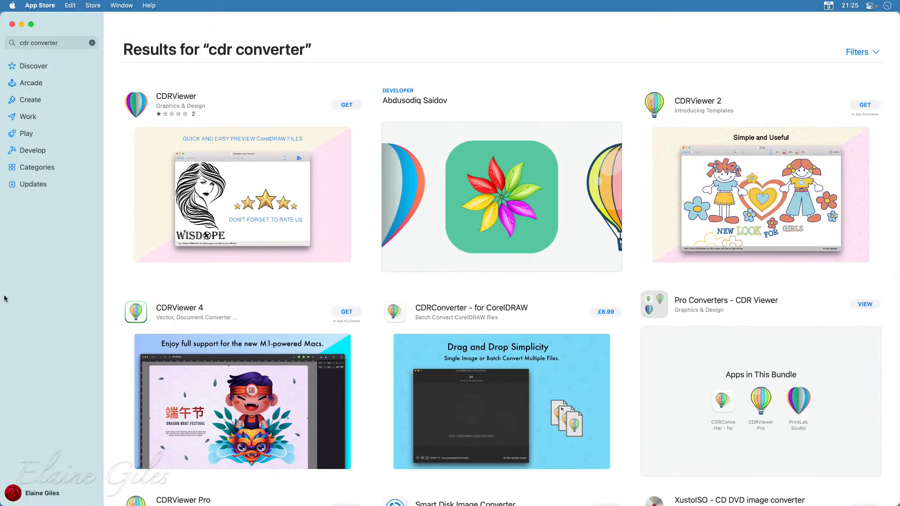
{"action": "key", "text": "super+q"}
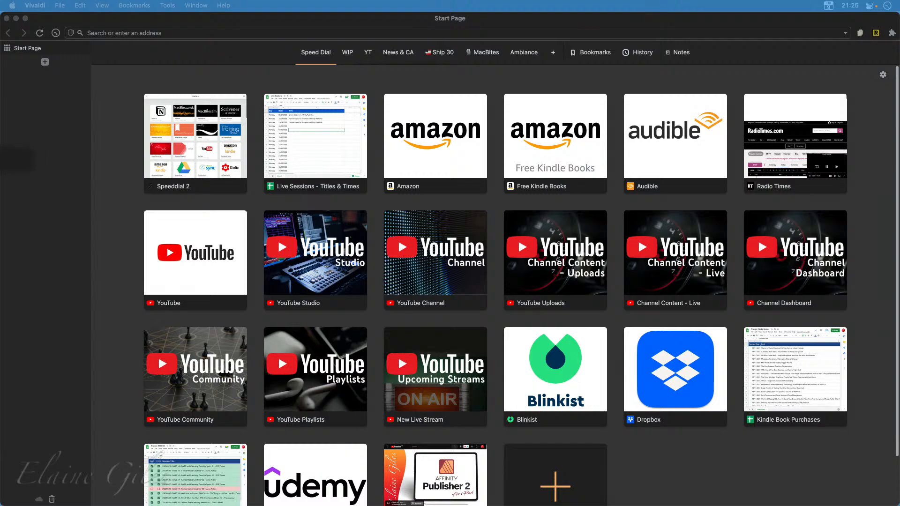
Switch to Vivaldi, open cloudconvert.com/cdr-to-svg and read the descriptions of the CDR and SVG formats
{"action": "left_click_drag", "start_coordinate": [0, 109], "coordinate": [20, 99]}
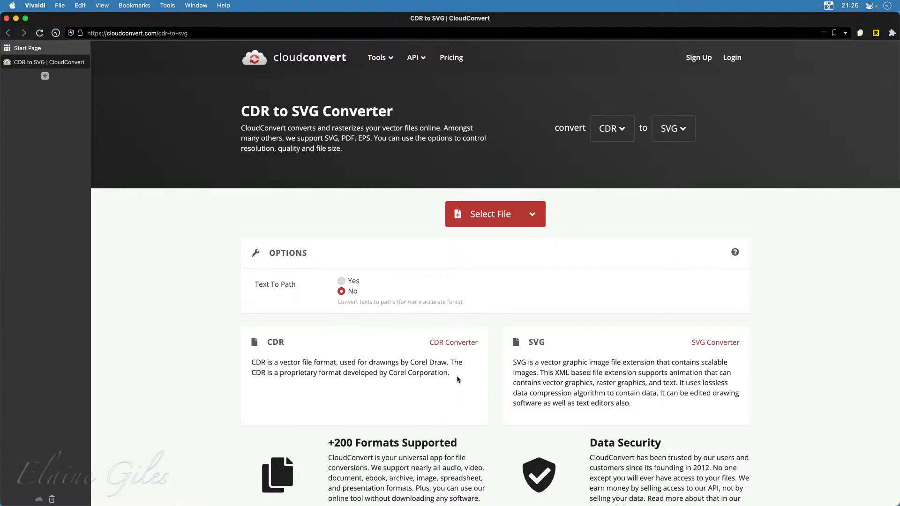
{"action": "left_click_drag", "start_coordinate": [458, 379], "coordinate": [252, 363]}
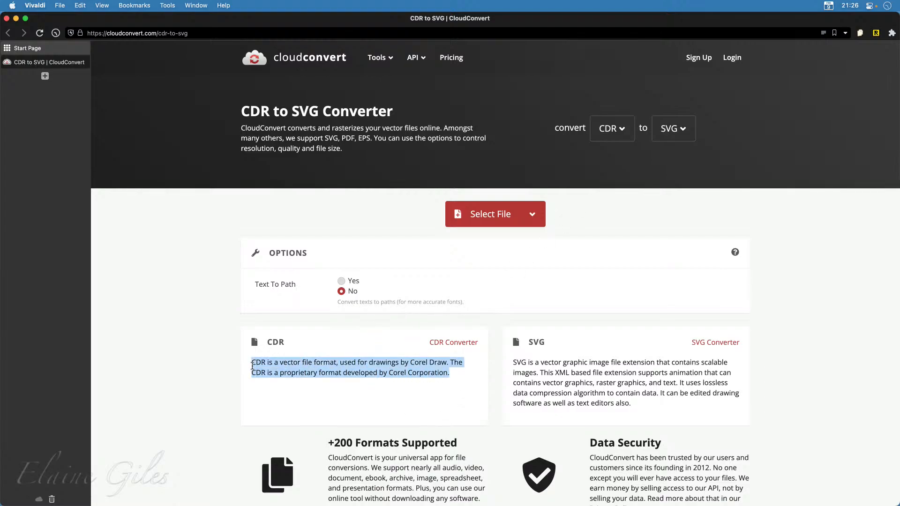
{"action": "left_click_drag", "start_coordinate": [663, 411], "coordinate": [514, 364]}
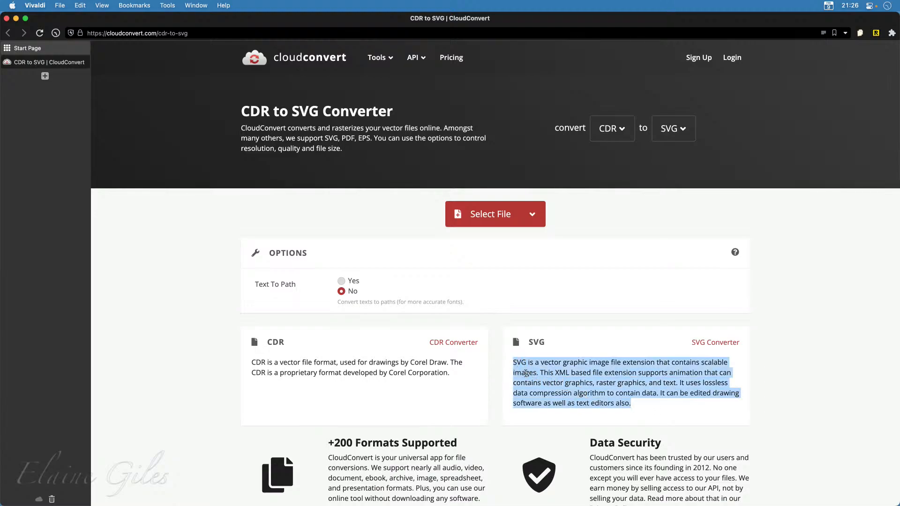
{"action": "left_click", "coordinate": [851, 411]}
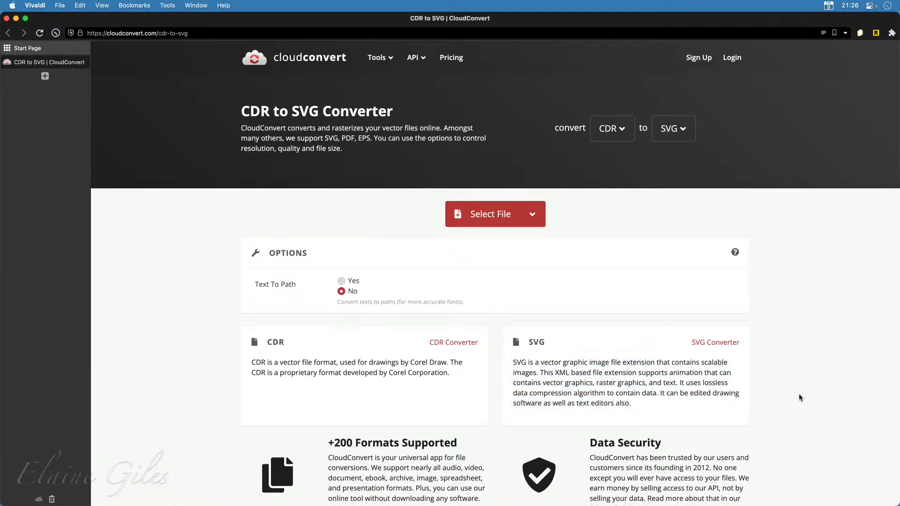
Examine the Vector, Image, Document and Cad target formats offered for CDR files, leaving SVG as the target
{"action": "left_click", "coordinate": [684, 130]}
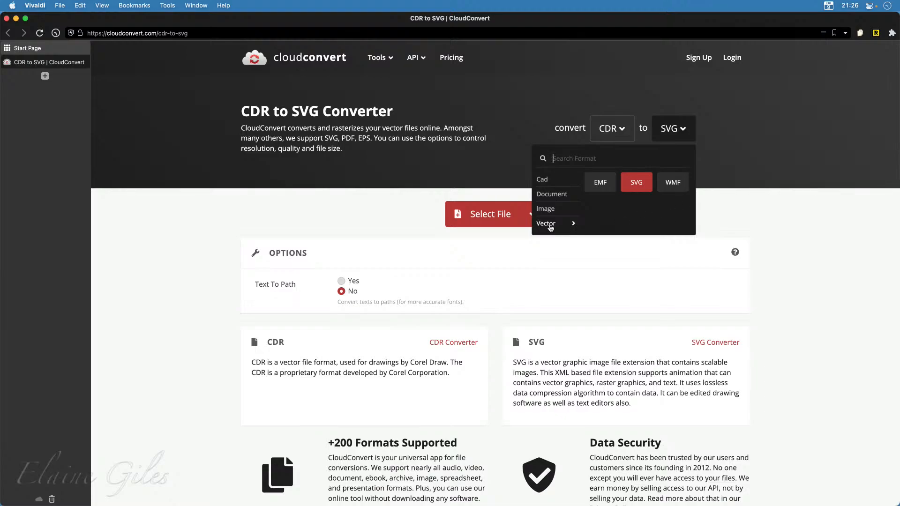
{"action": "mouse_move", "coordinate": [552, 211]}
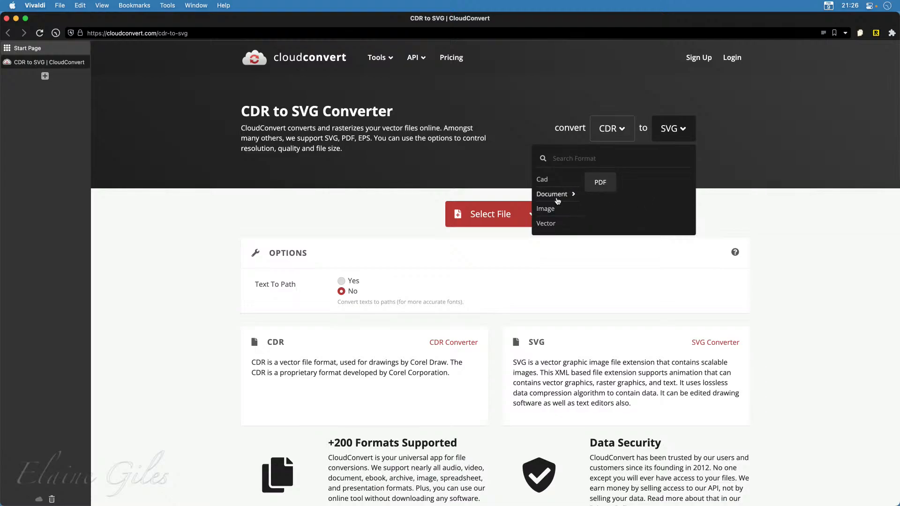
{"action": "mouse_move", "coordinate": [554, 183]}
{"action": "scroll", "coordinate": [555, 220], "scroll_direction": "down", "scroll_amount": 2}
{"action": "scroll", "coordinate": [555, 219], "scroll_direction": "up", "scroll_amount": 2}
{"action": "left_click", "coordinate": [809, 228]}
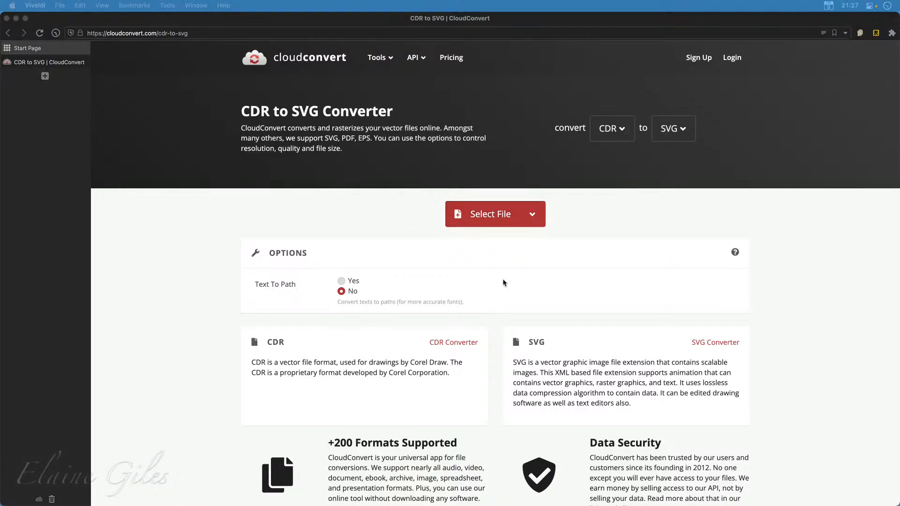
Add Beach.cdr from the 01 - CDR Files folder as the file to convert
{"action": "left_click", "coordinate": [525, 222]}
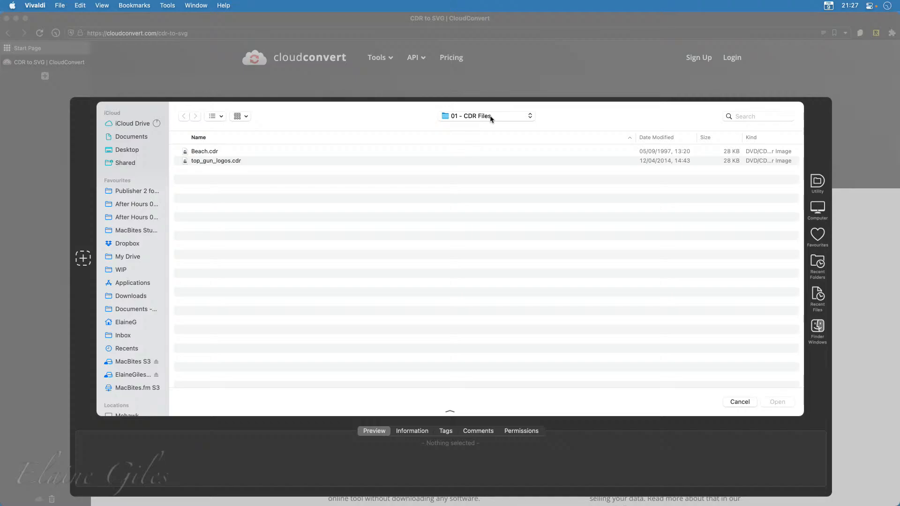
{"action": "left_click", "coordinate": [230, 152]}
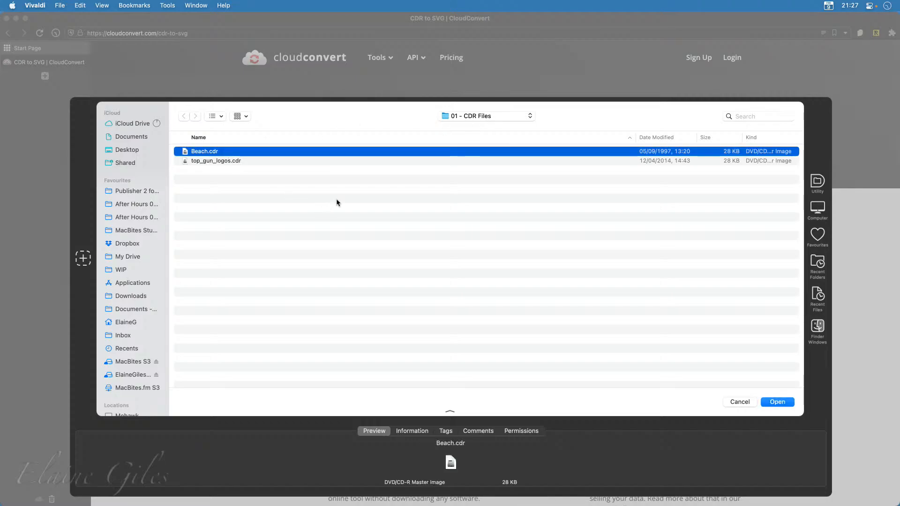
{"action": "left_click", "coordinate": [778, 402]}
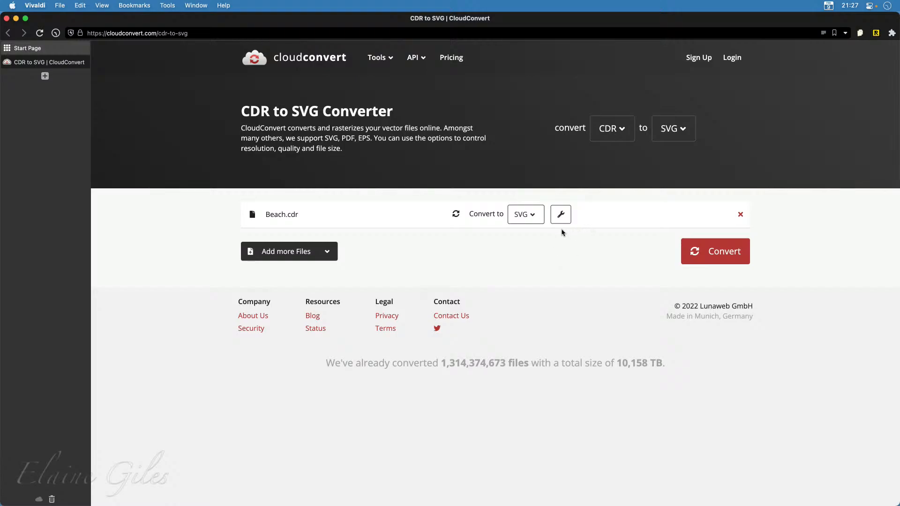
Check the Text To Path option and the choice of applying options to all open files, and close the conversion options
{"action": "left_click", "coordinate": [561, 214]}
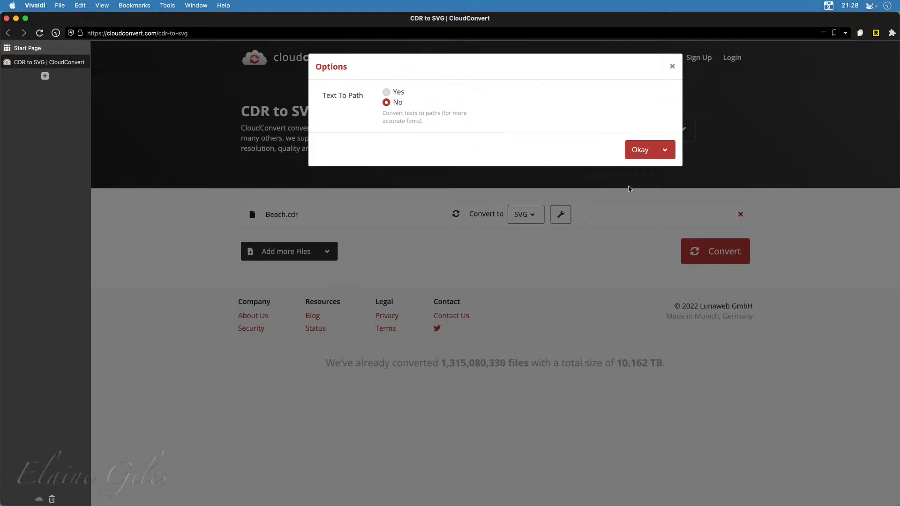
{"action": "left_click", "coordinate": [657, 156]}
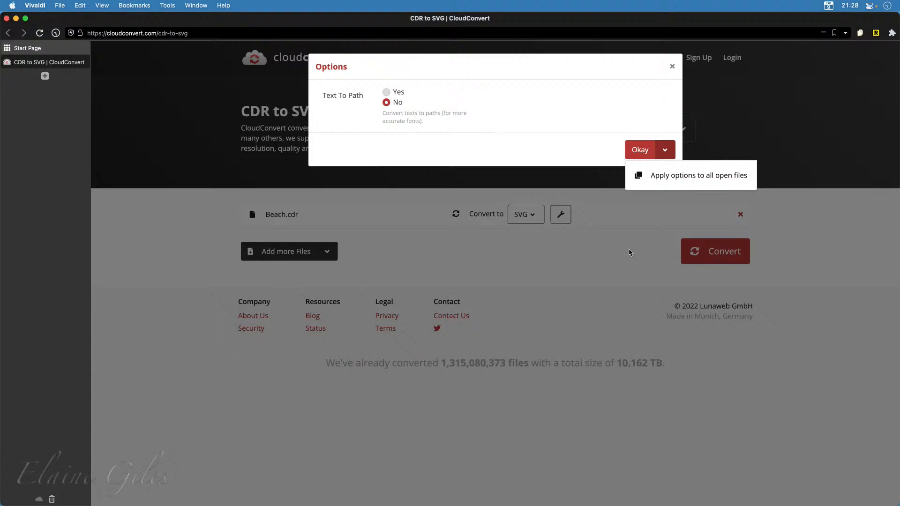
{"action": "left_click", "coordinate": [641, 228]}
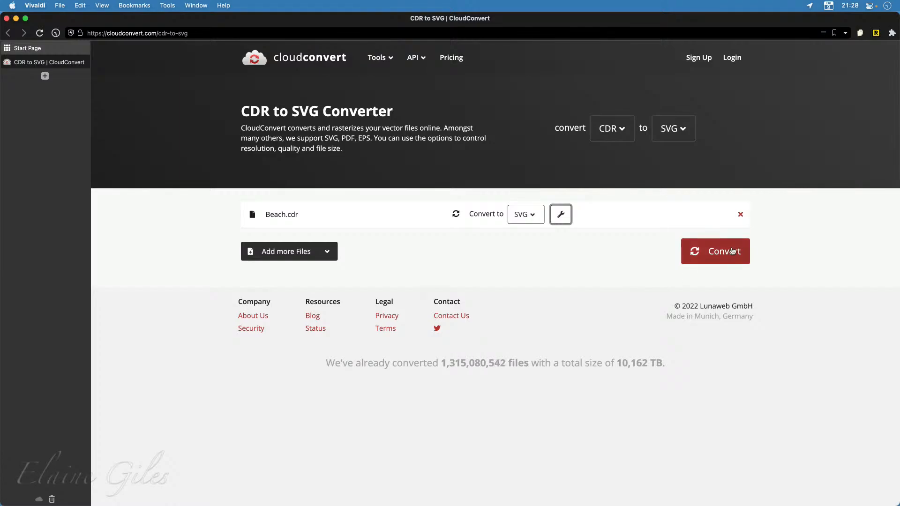
Convert Beach.cdr to SVG, download the resulting Beach.svg and close its preview
{"action": "left_click", "coordinate": [731, 253]}
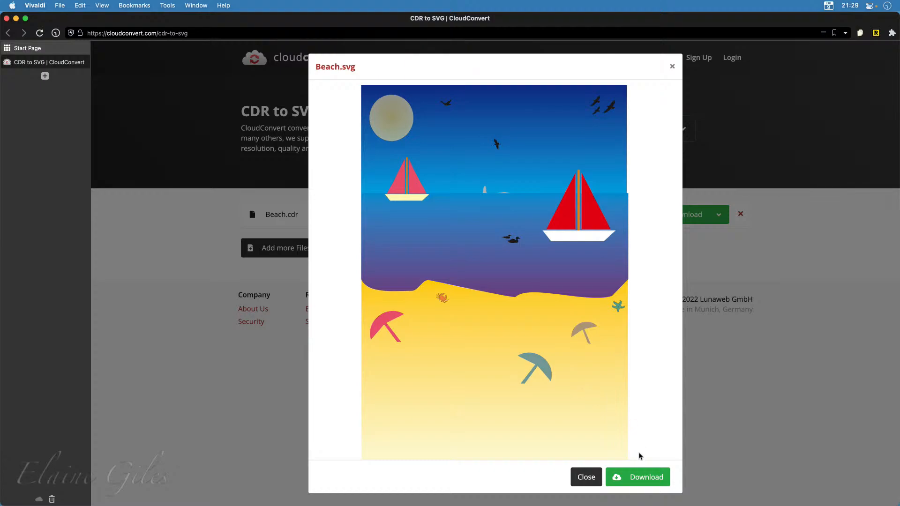
{"action": "left_click", "coordinate": [640, 478]}
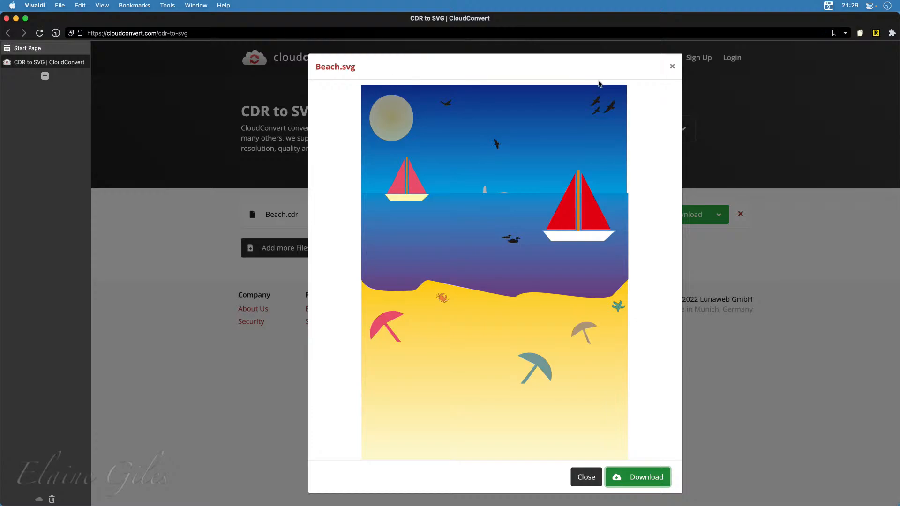
{"action": "left_click", "coordinate": [673, 67]}
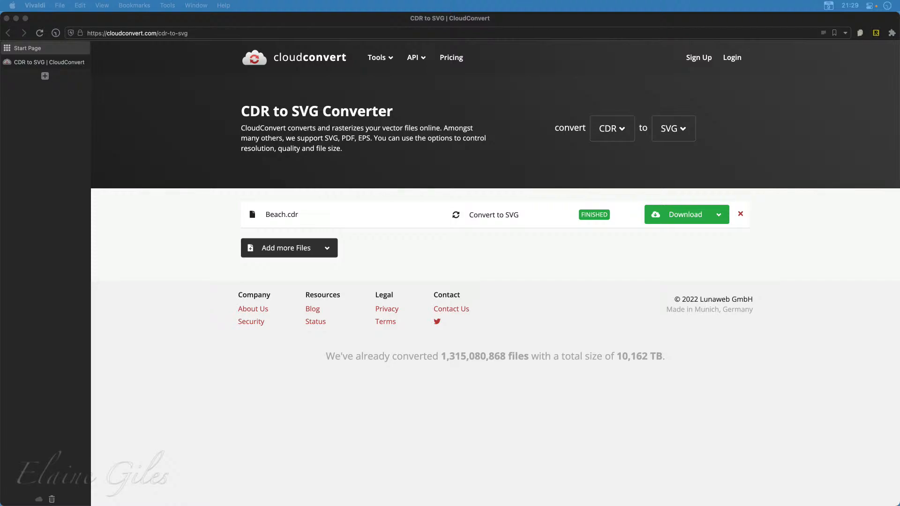
Open the Aspose CDR converter at products.aspose.app/imaging/conversion/cdr and upload top_gun_logos.cdr
{"action": "left_click", "coordinate": [32, 127]}
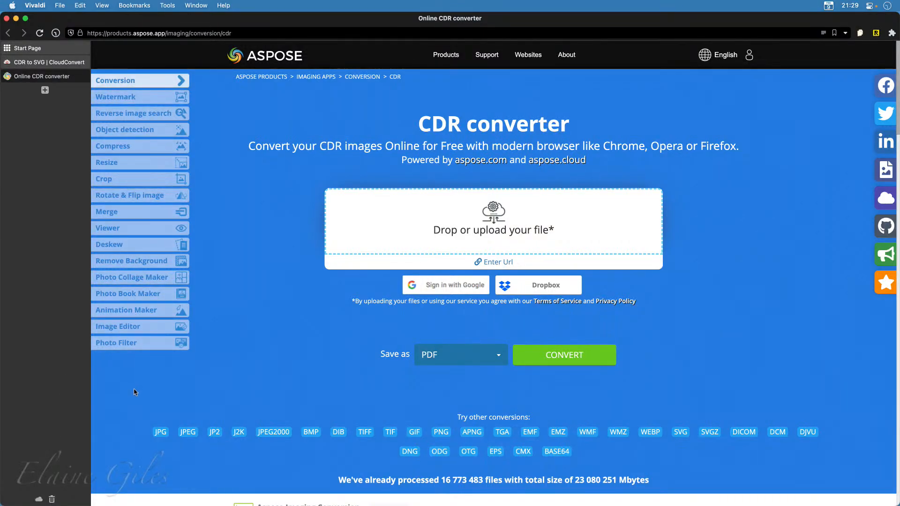
{"action": "left_click", "coordinate": [465, 243]}
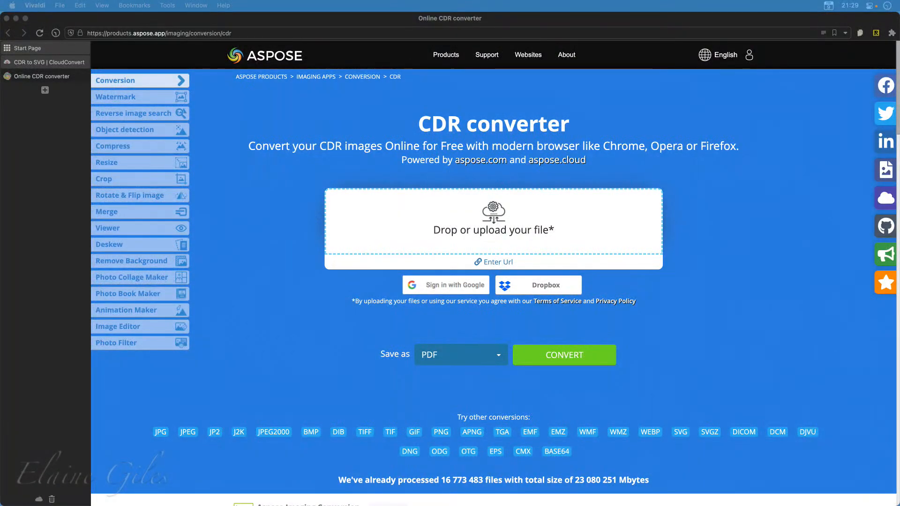
{"action": "left_click_drag", "start_coordinate": [399, 300], "coordinate": [496, 228]}
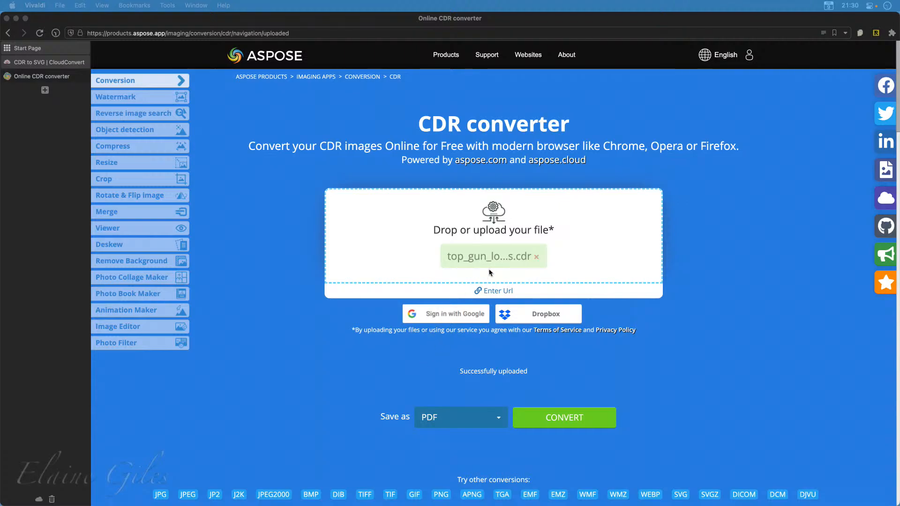
Convert the uploaded top_gun_logos.cdr with SVG as the output format and download the result
{"action": "left_click", "coordinate": [502, 423]}
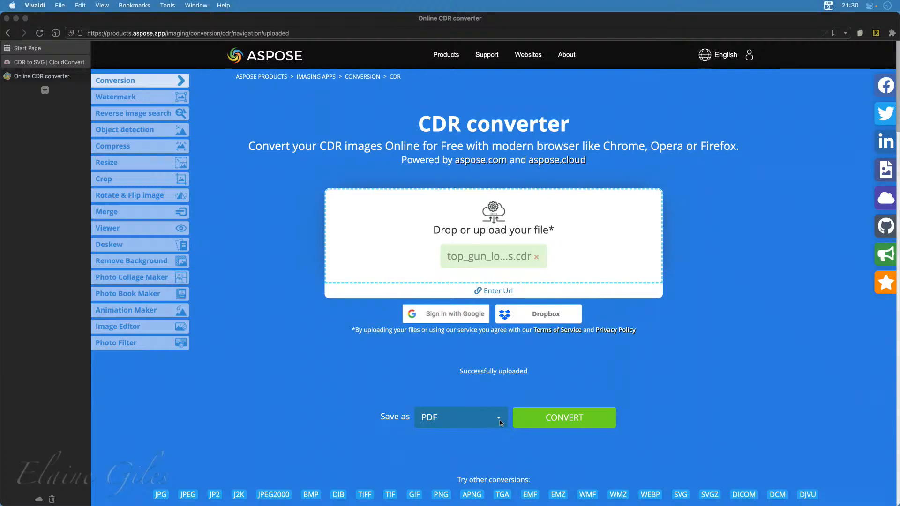
{"action": "left_click", "coordinate": [500, 422]}
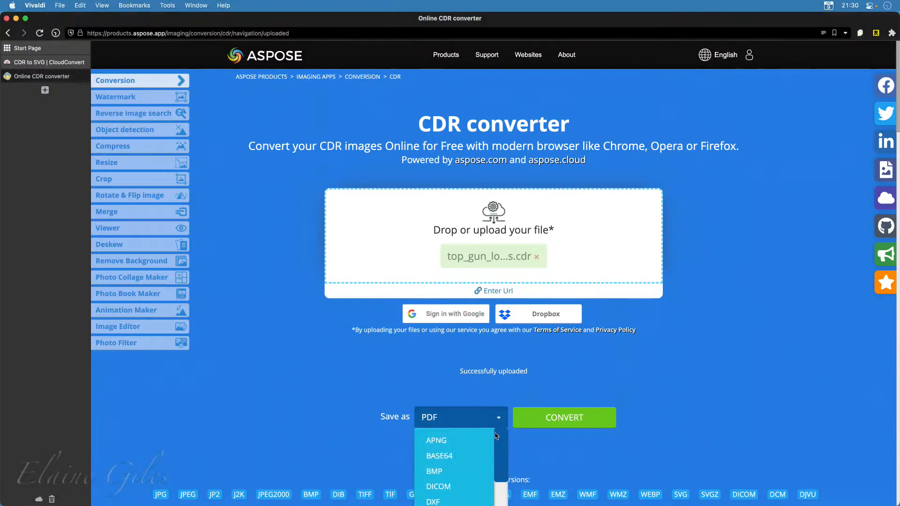
{"action": "scroll", "coordinate": [470, 461], "scroll_direction": "down", "scroll_amount": 3}
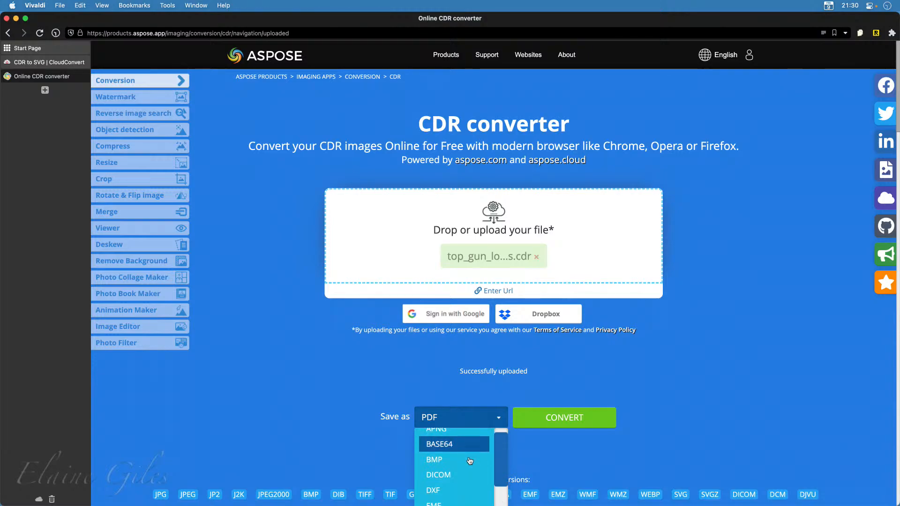
{"action": "scroll", "coordinate": [470, 461], "scroll_direction": "down", "scroll_amount": 4}
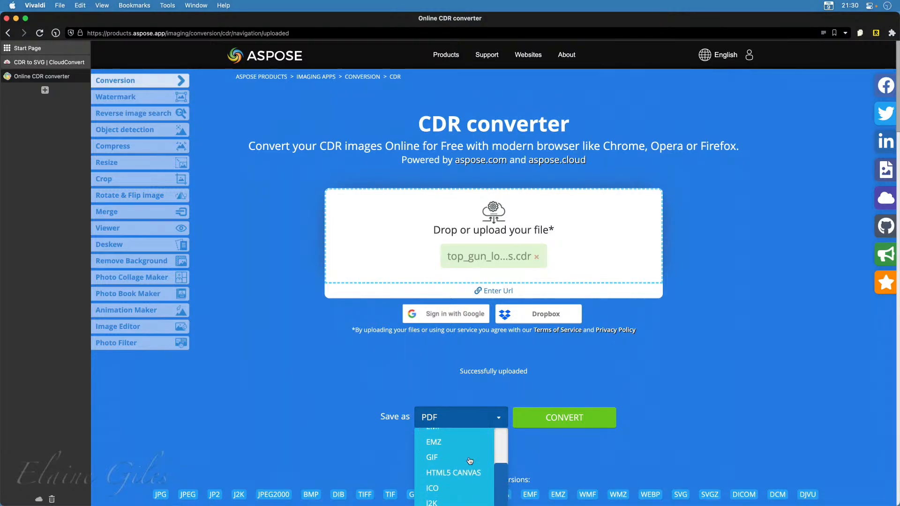
{"action": "scroll", "coordinate": [470, 461], "scroll_direction": "down", "scroll_amount": 5}
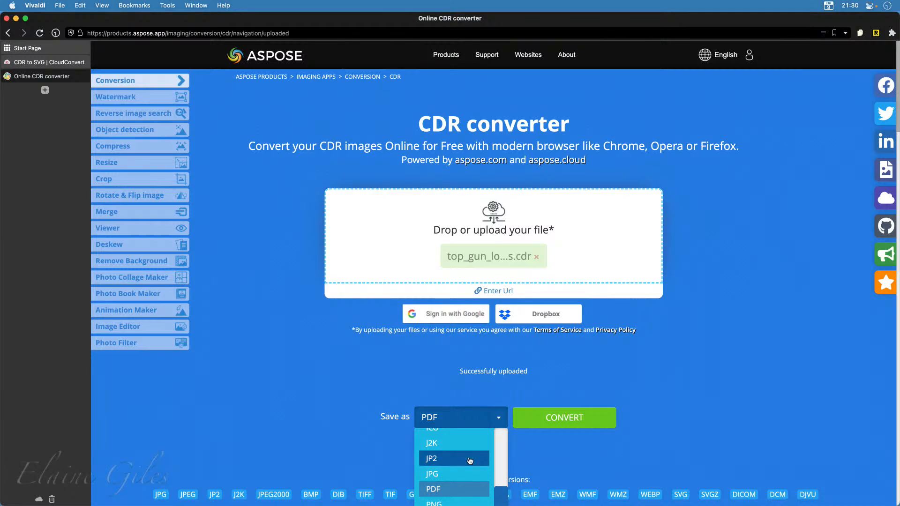
{"action": "scroll", "coordinate": [470, 461], "scroll_direction": "down", "scroll_amount": 3}
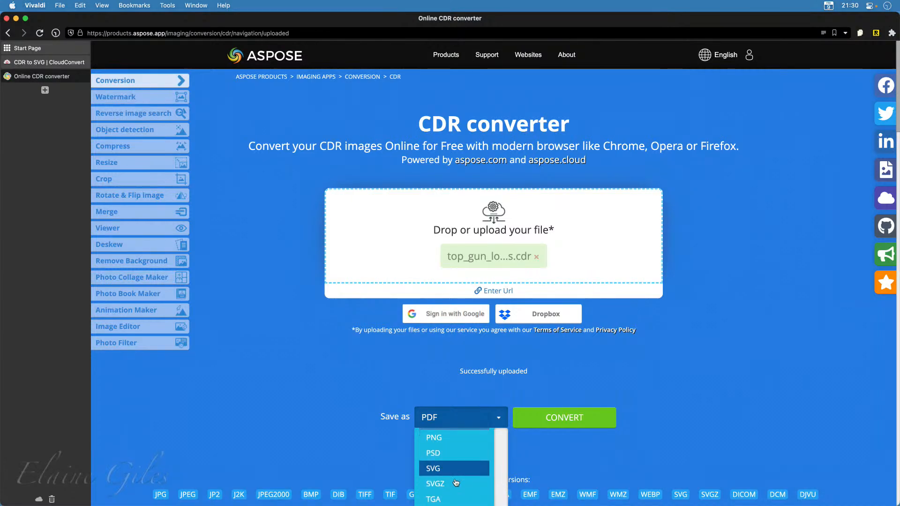
{"action": "left_click", "coordinate": [450, 469]}
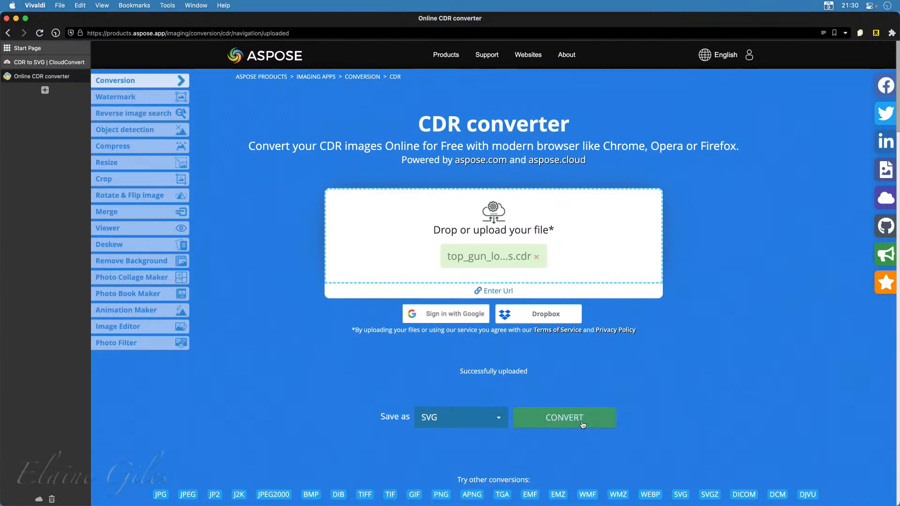
{"action": "left_click", "coordinate": [582, 424]}
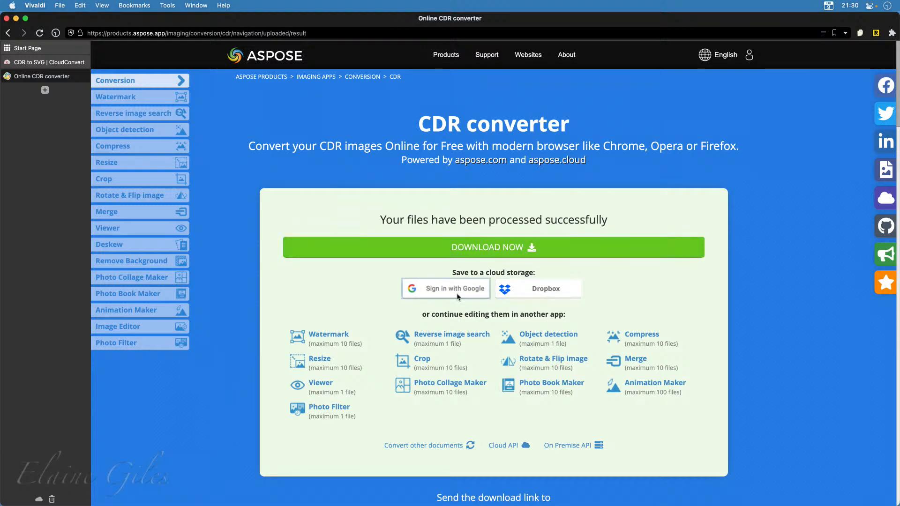
{"action": "left_click", "coordinate": [486, 247]}
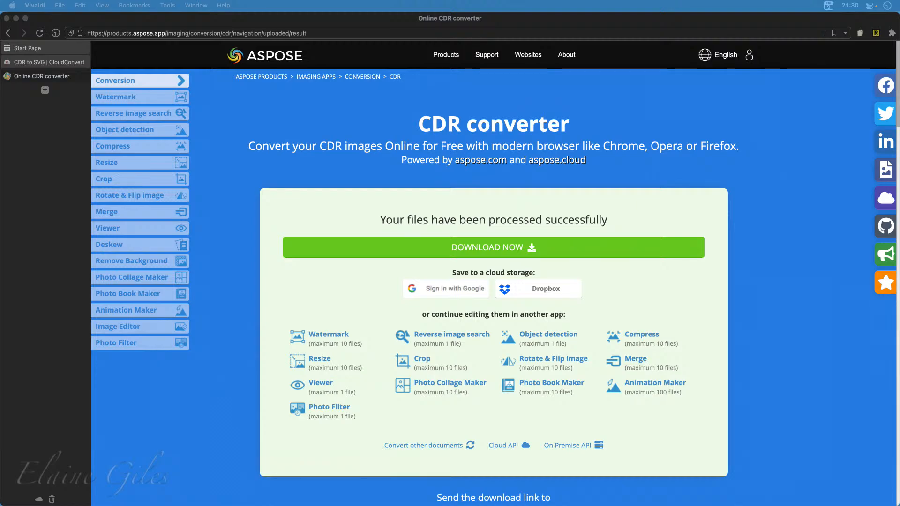
Switch to Finder and preview Beach.svg from the Downloads folder with Quick Look
{"action": "left_click_drag", "start_coordinate": [263, 505], "coordinate": [227, 96]}
{"action": "left_click", "coordinate": [337, 149]}
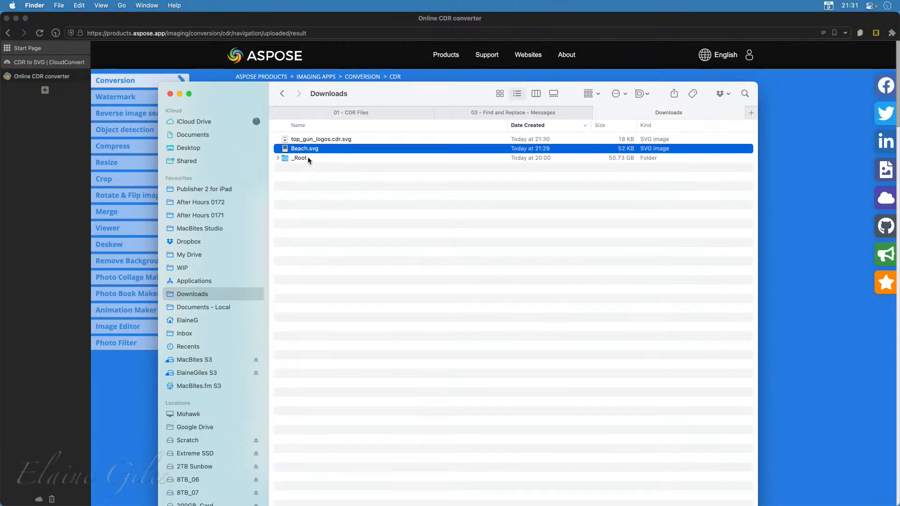
{"action": "key", "text": "space"}
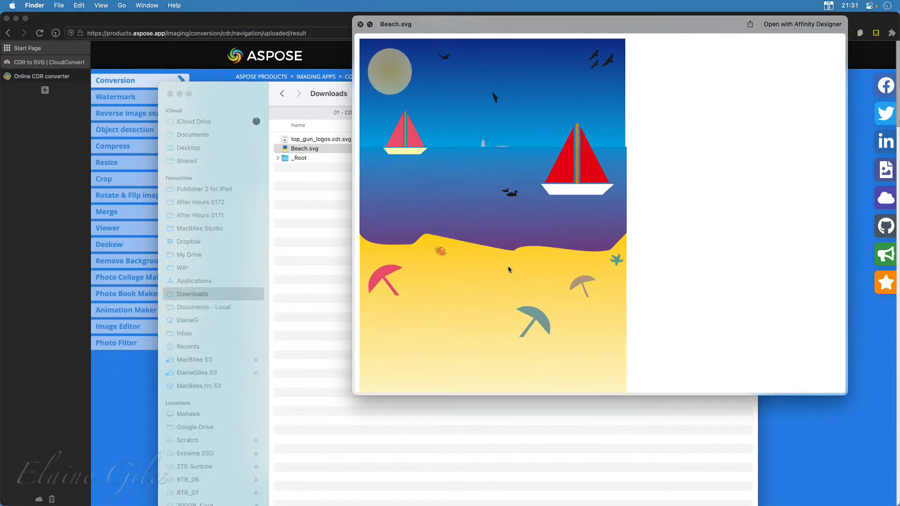
{"action": "left_click", "coordinate": [467, 452]}
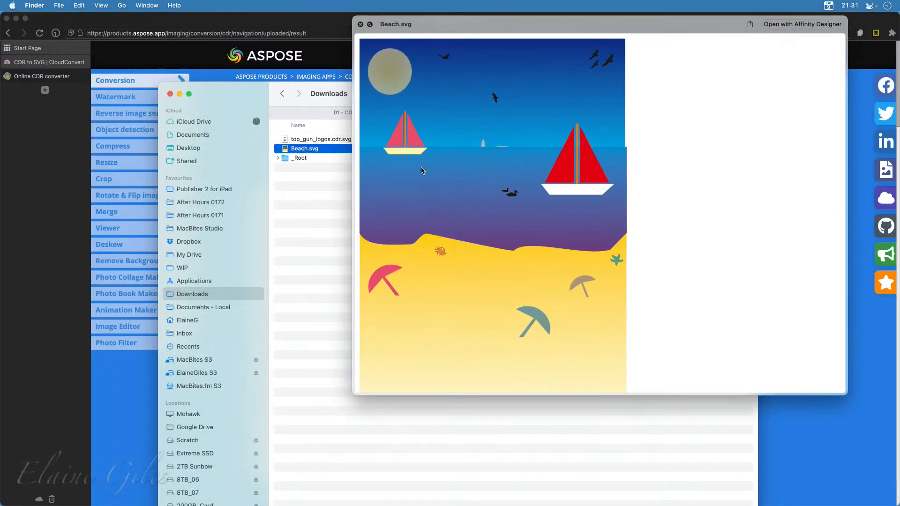
{"action": "key", "text": "space"}
Open Beach.svg from the Downloads folder in Affinity Designer 2
{"action": "right_click", "coordinate": [331, 149]}
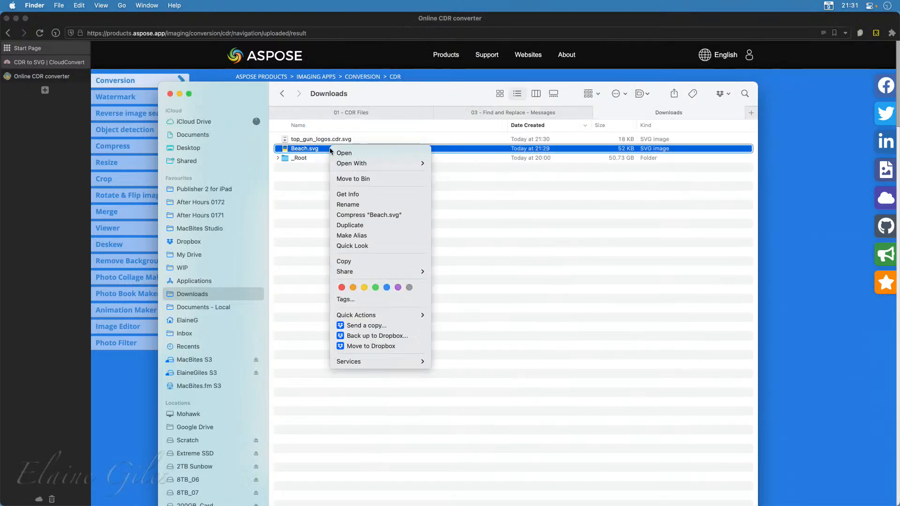
{"action": "mouse_move", "coordinate": [371, 163]}
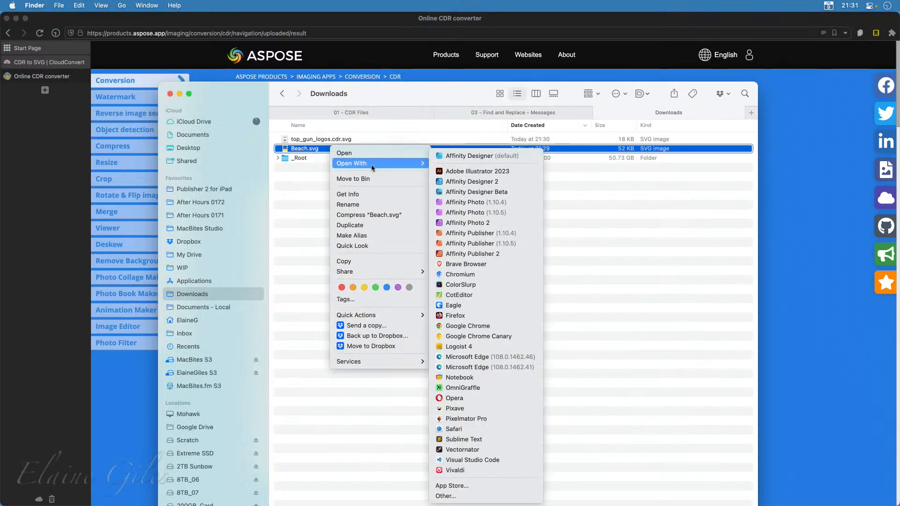
{"action": "left_click", "coordinate": [513, 182]}
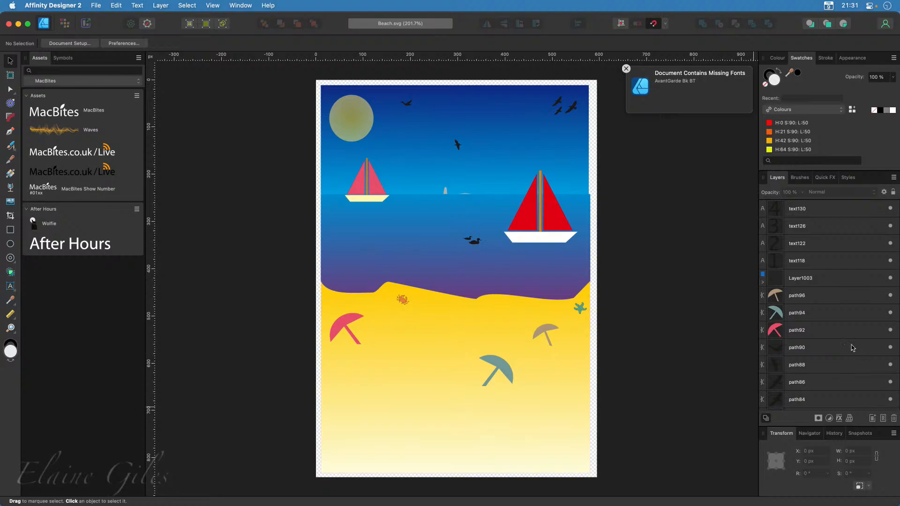
Examine the imported layers of the beach drawing, checking which umbrella and bird objects the individual paths correspond to
{"action": "left_click", "coordinate": [824, 297]}
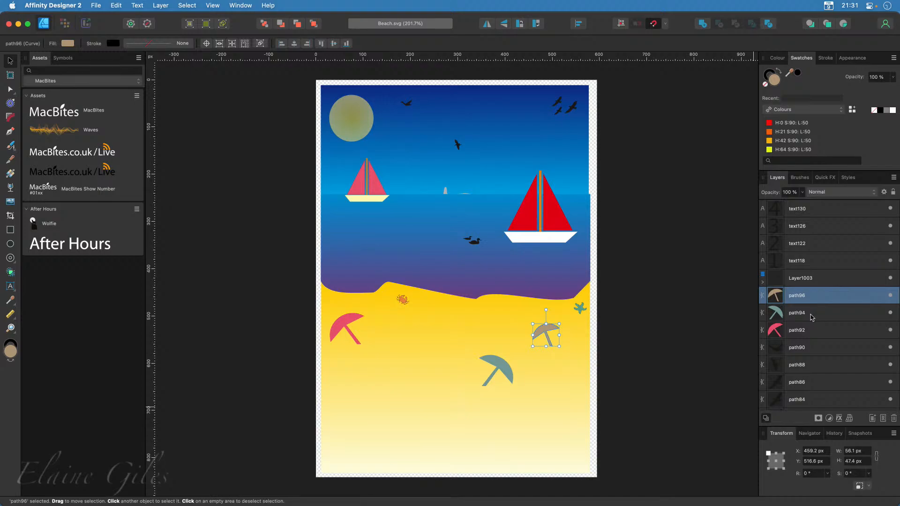
{"action": "left_click", "coordinate": [814, 315]}
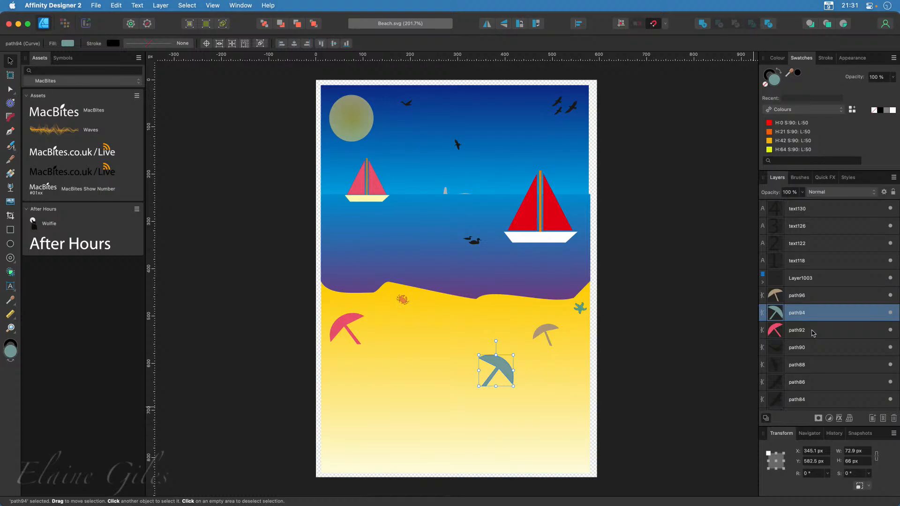
{"action": "left_click", "coordinate": [816, 347]}
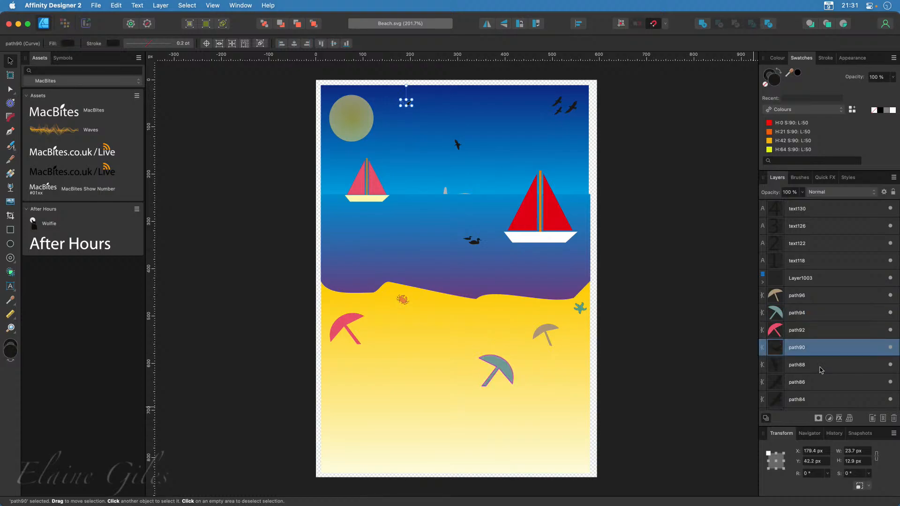
{"action": "left_click", "coordinate": [821, 367]}
{"action": "left_click", "coordinate": [822, 382]}
{"action": "left_click", "coordinate": [821, 400]}
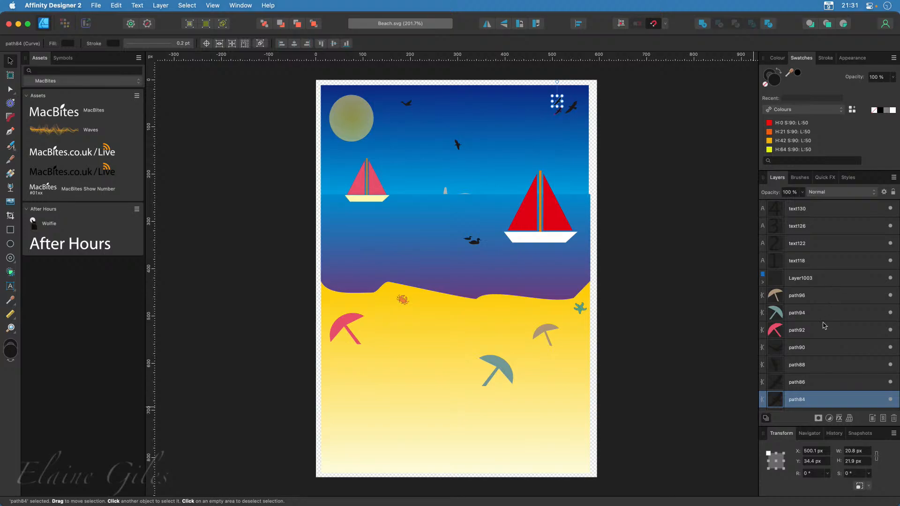
{"action": "scroll", "coordinate": [821, 349], "scroll_direction": "down", "scroll_amount": 3}
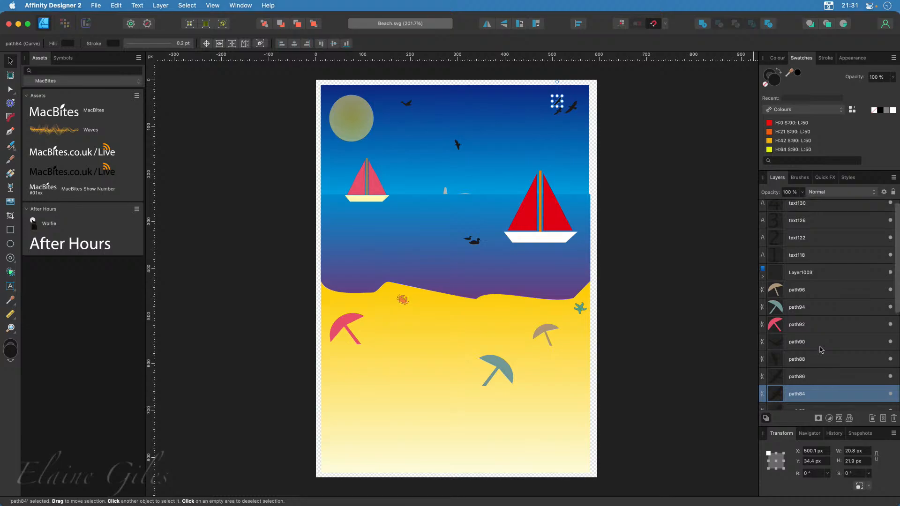
{"action": "scroll", "coordinate": [820, 349], "scroll_direction": "down", "scroll_amount": 10}
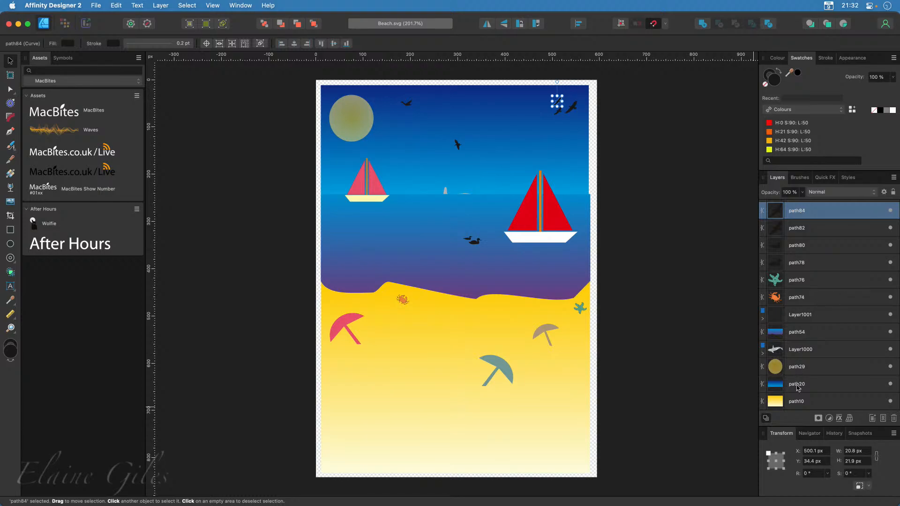
{"action": "scroll", "coordinate": [820, 370], "scroll_direction": "up", "scroll_amount": 1}
{"action": "scroll", "coordinate": [820, 371], "scroll_direction": "up", "scroll_amount": 10}
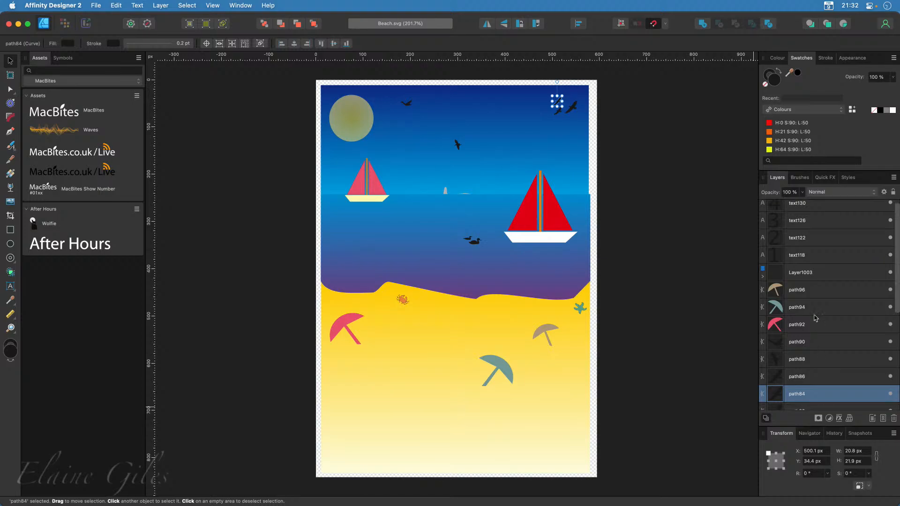
Change the fill of the path94 umbrella to bright turquoise, hex 07DDC4
{"action": "left_click", "coordinate": [816, 308]}
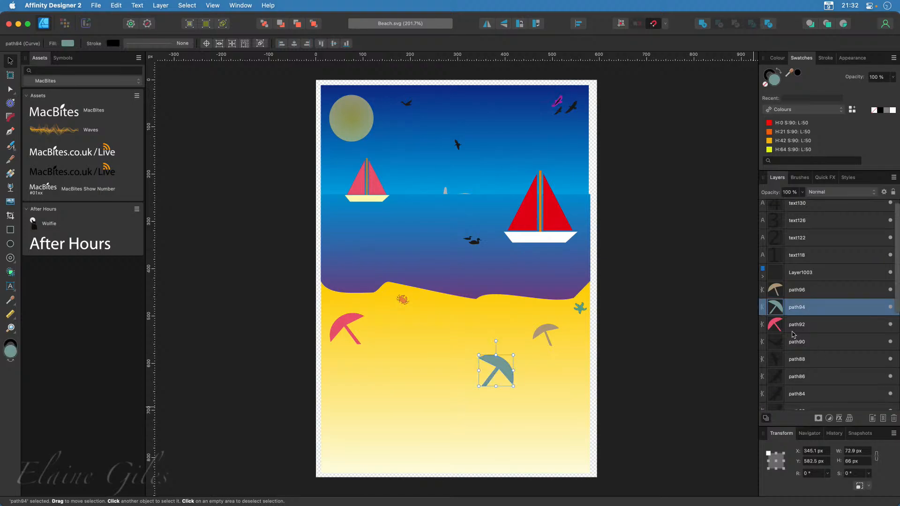
{"action": "double_click", "coordinate": [779, 82]}
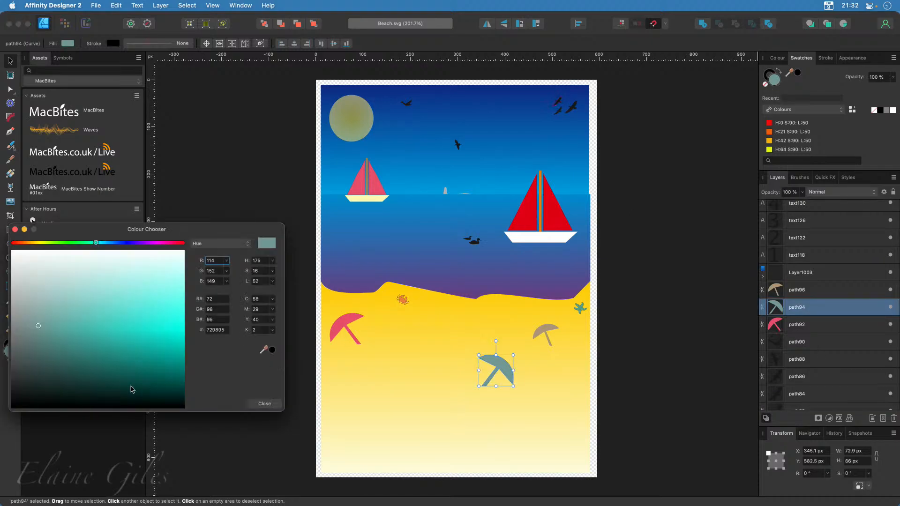
{"action": "left_click", "coordinate": [110, 329]}
{"action": "left_click_drag", "start_coordinate": [109, 329], "coordinate": [174, 340]}
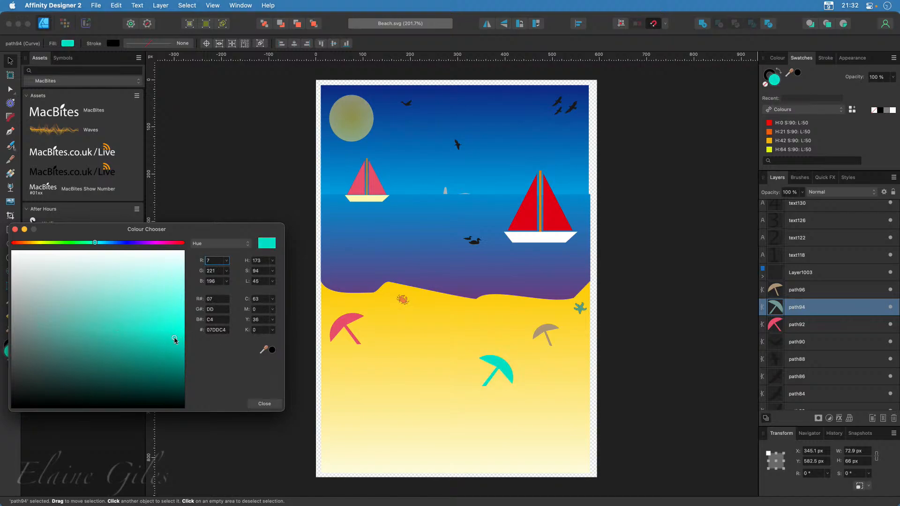
{"action": "left_click", "coordinate": [265, 404]}
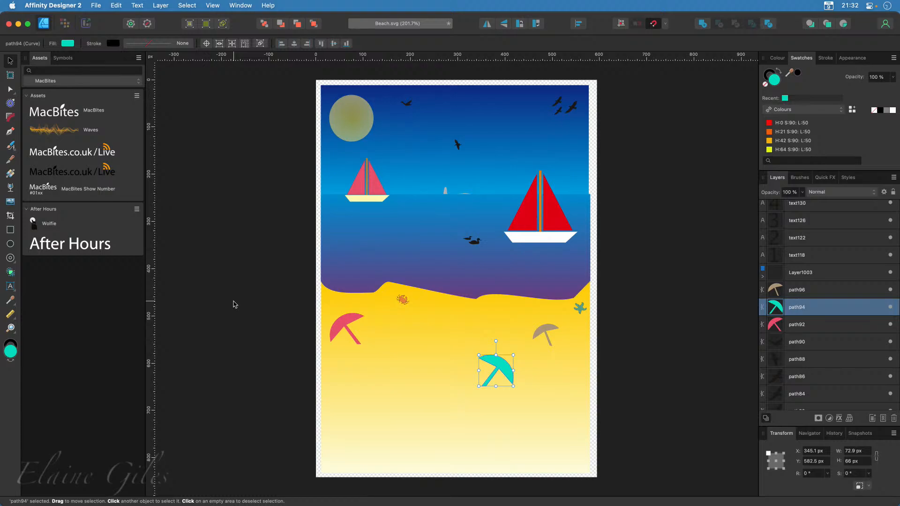
Close Beach.svg without saving its changes and switch back to the Downloads folder in Finder
{"action": "left_click", "coordinate": [230, 259]}
{"action": "key", "text": "super+w"}
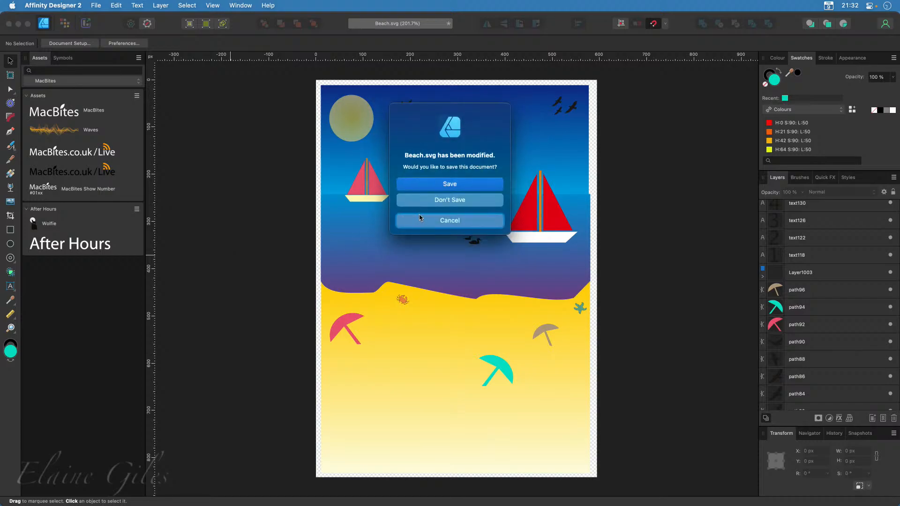
{"action": "left_click", "coordinate": [461, 201]}
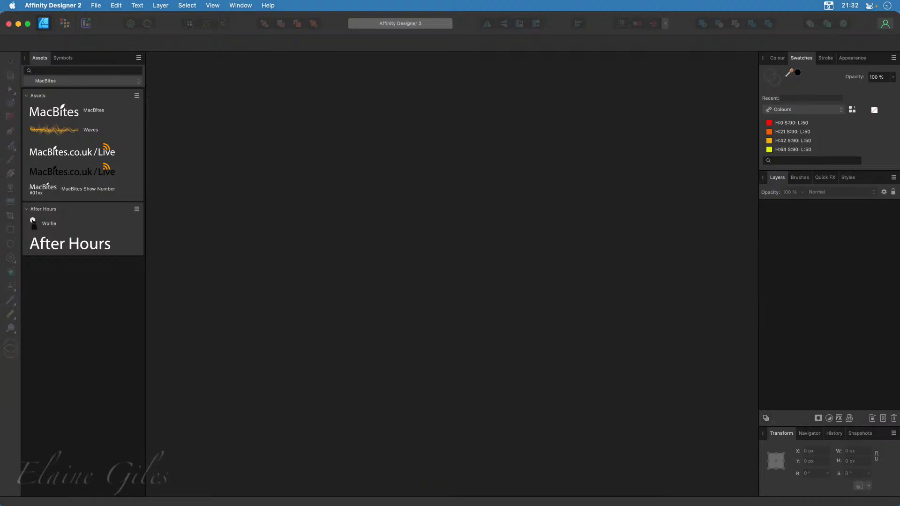
{"action": "key", "text": "super+Tab"}
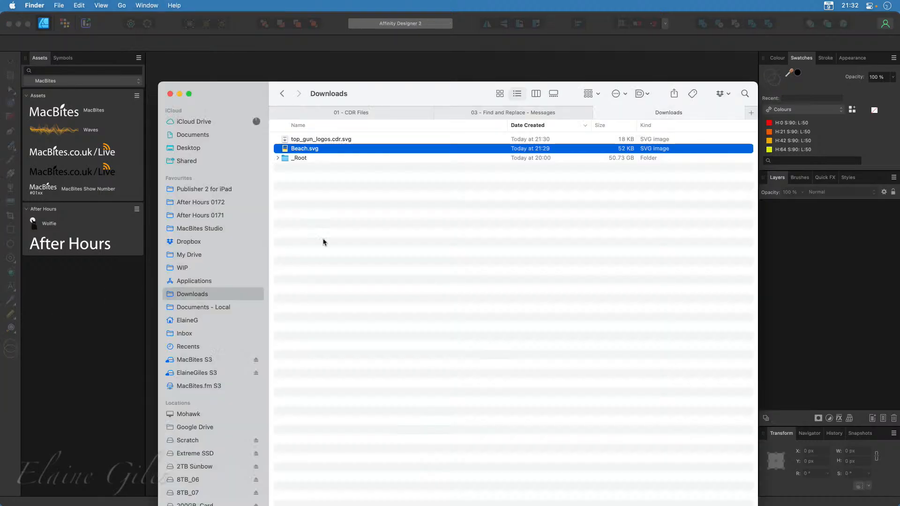
Open top_gun_logos.cdr.svg from the Downloads folder in Affinity Designer 2 and clear the initial selection
{"action": "left_click", "coordinate": [369, 140]}
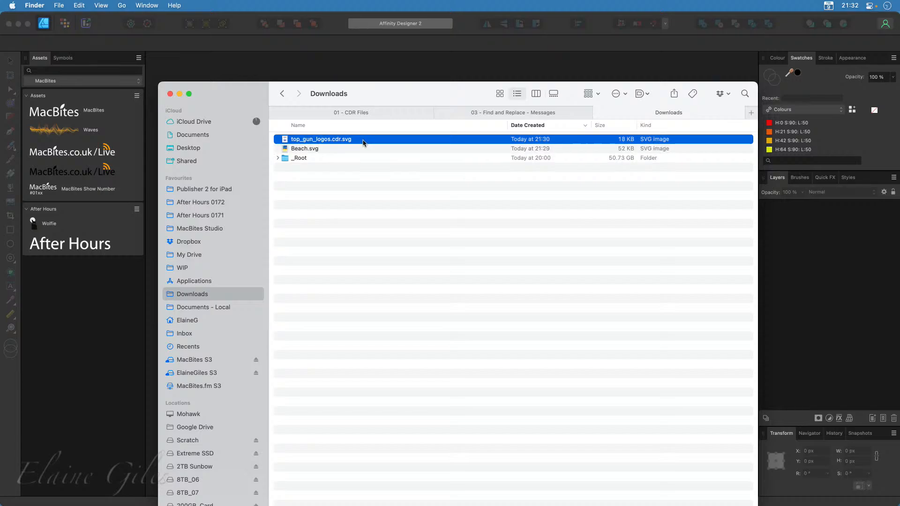
{"action": "right_click", "coordinate": [363, 142]}
{"action": "mouse_move", "coordinate": [395, 158]}
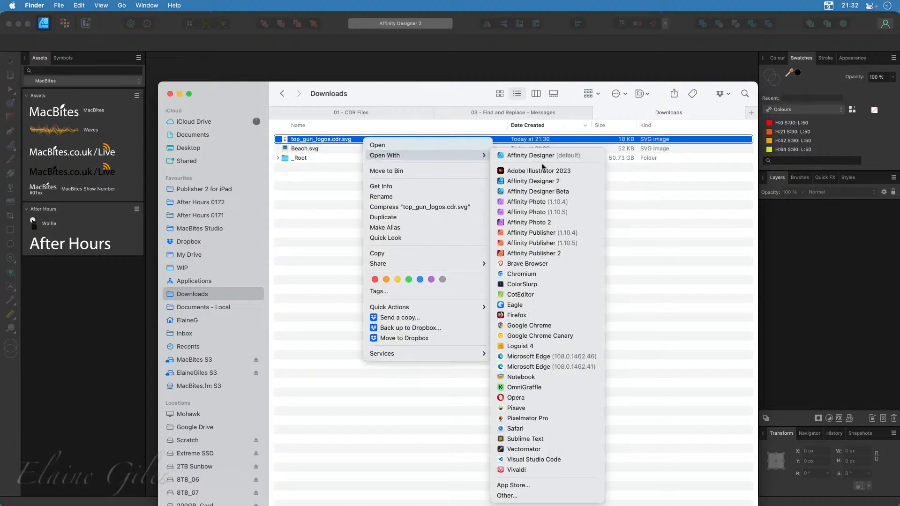
{"action": "left_click", "coordinate": [541, 185]}
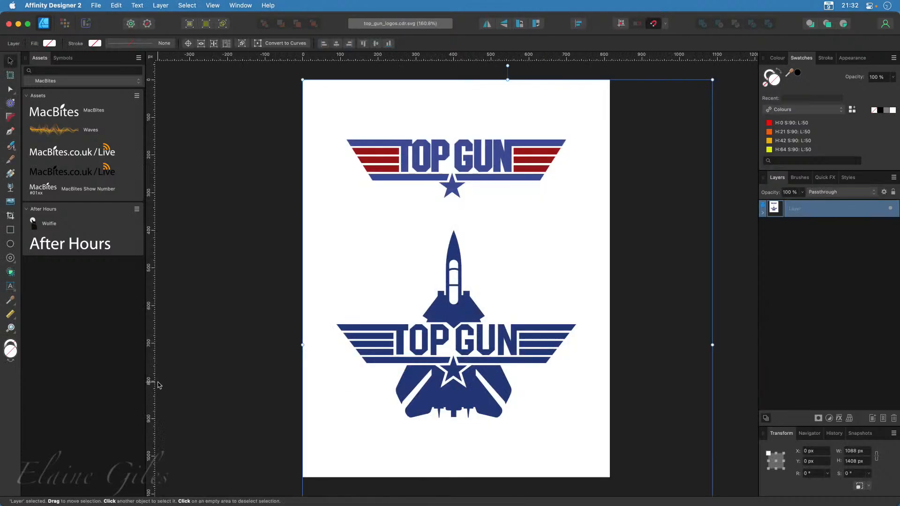
{"action": "left_click", "coordinate": [182, 381]}
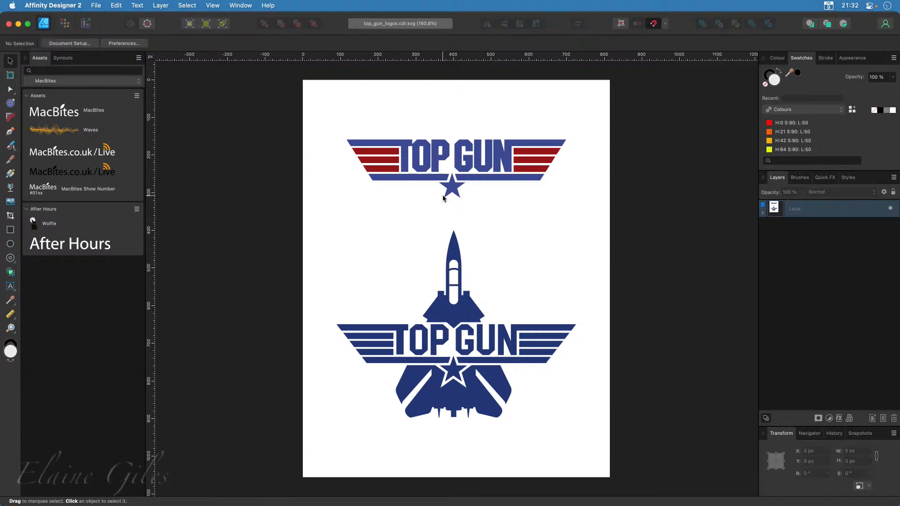
Examine the nested groups of the imported Top Gun artwork down to the small curve across the jet's cockpit
{"action": "left_click", "coordinate": [454, 190]}
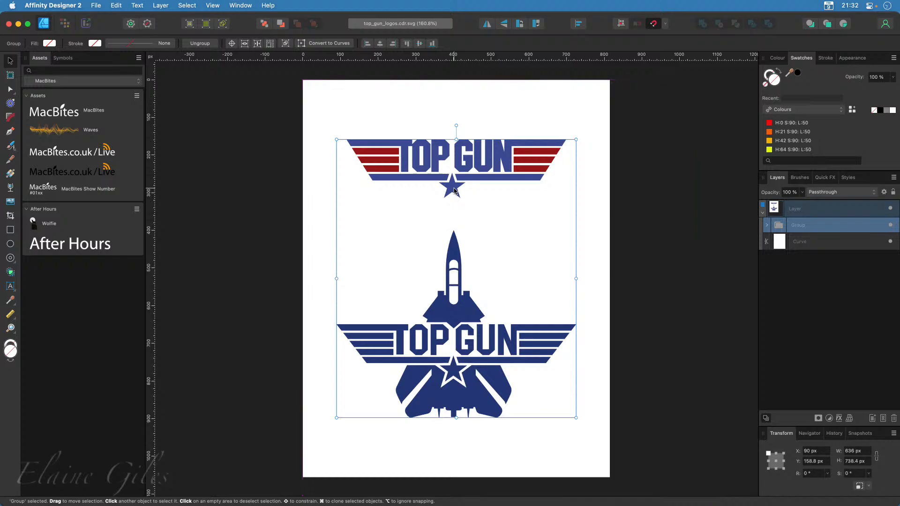
{"action": "double_click", "coordinate": [454, 190]}
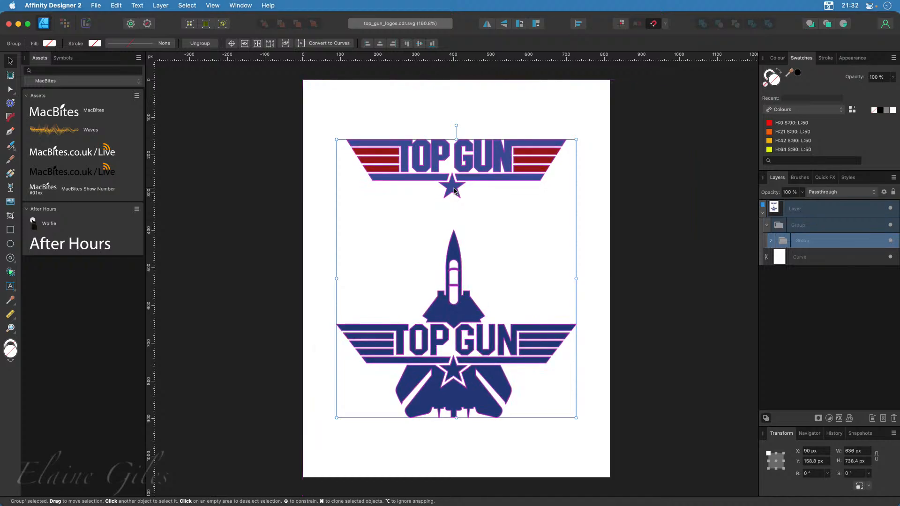
{"action": "left_click", "coordinate": [772, 242]}
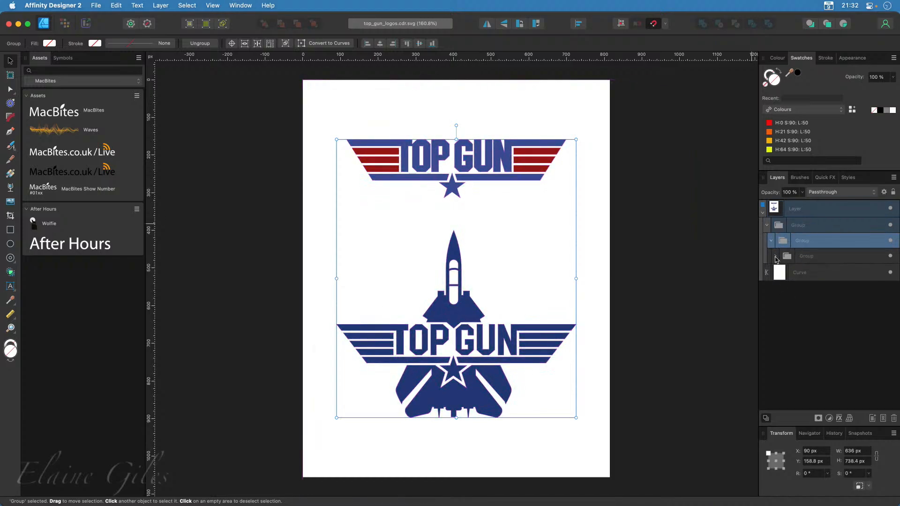
{"action": "left_click", "coordinate": [775, 256]}
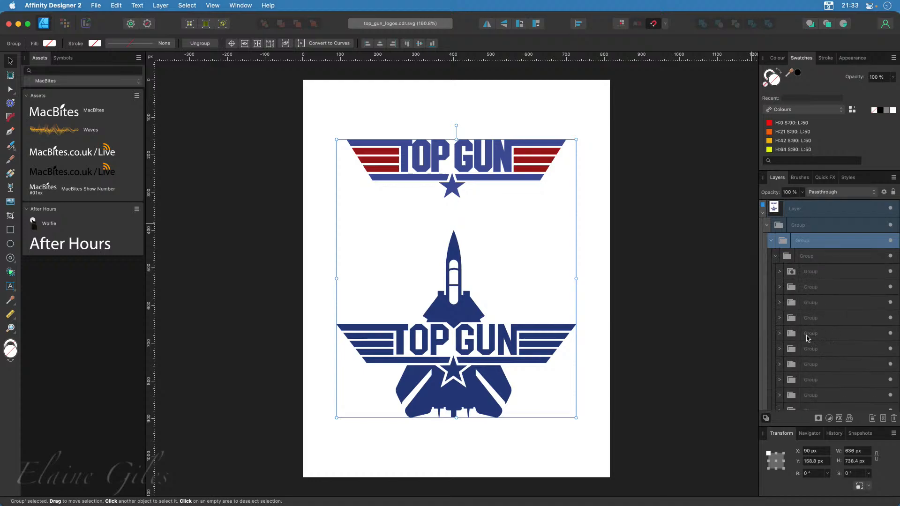
{"action": "left_click", "coordinate": [780, 320]}
{"action": "left_click", "coordinate": [784, 334]}
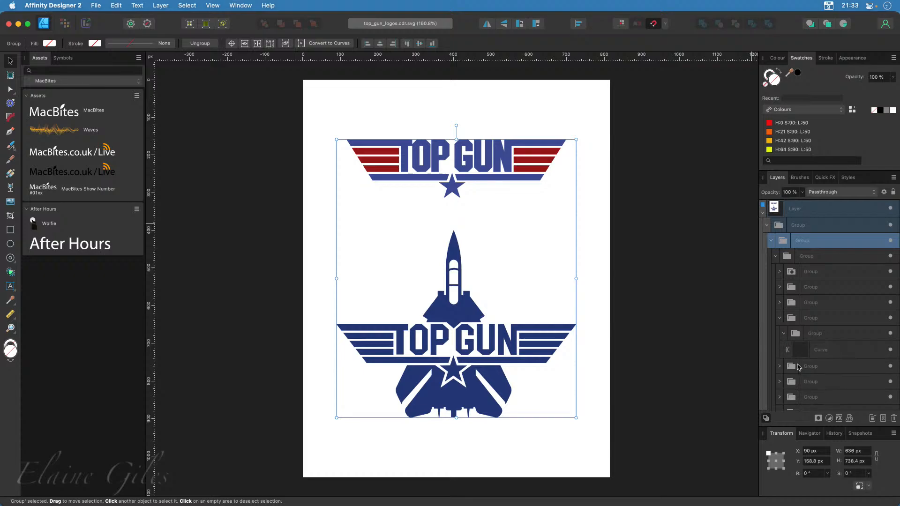
{"action": "left_click", "coordinate": [818, 352]}
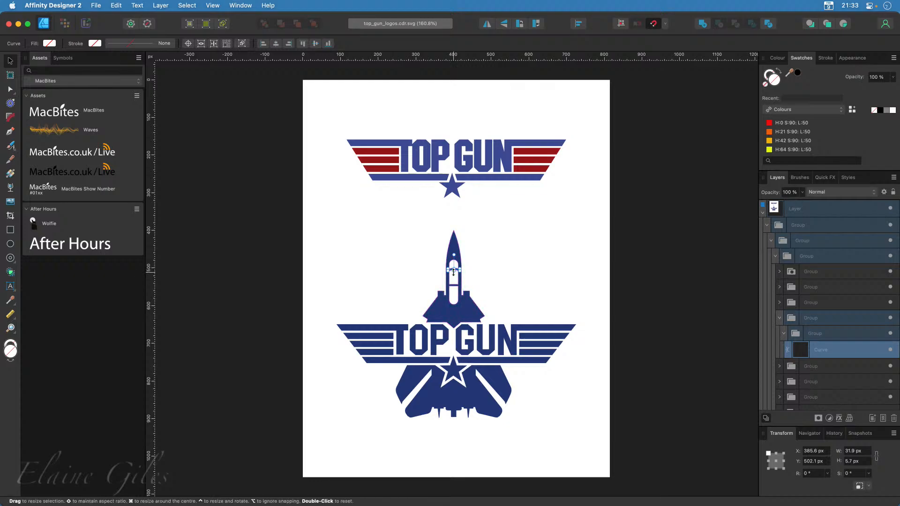
{"action": "left_click", "coordinate": [767, 226]}
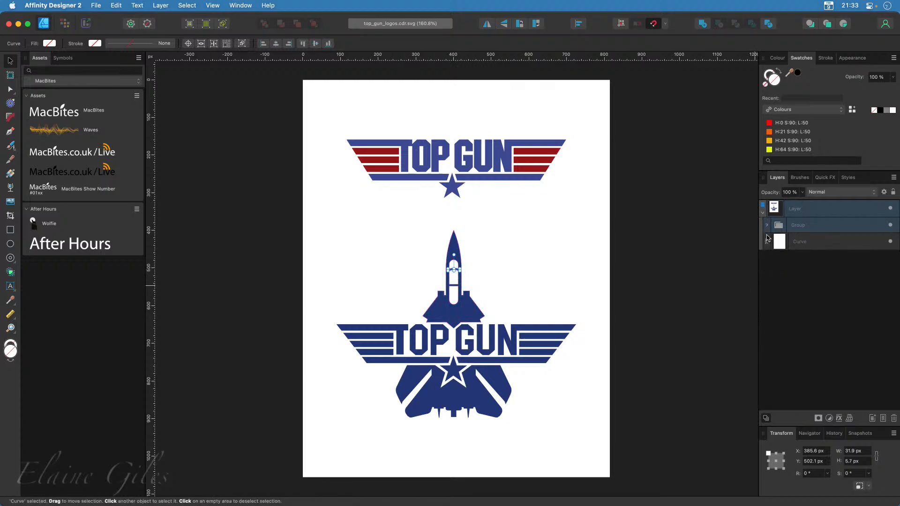
{"action": "left_click", "coordinate": [767, 226]}
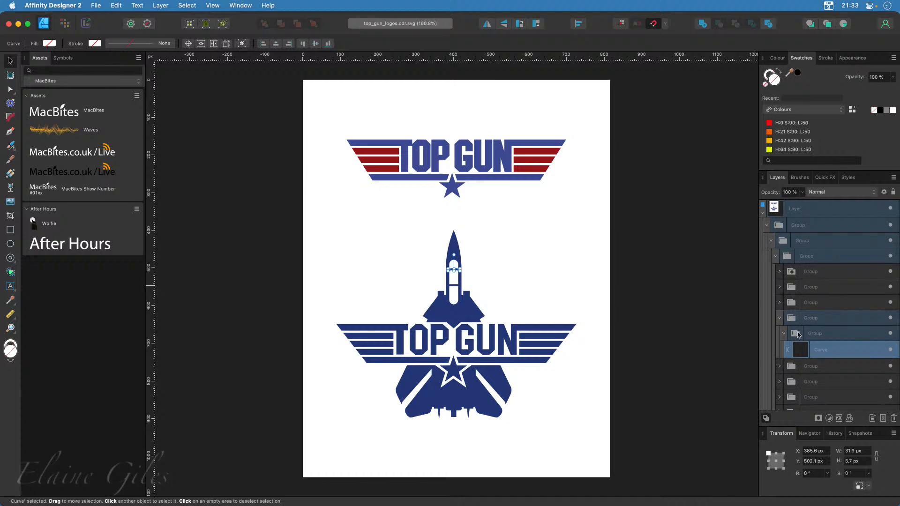
{"action": "left_click", "coordinate": [775, 256]}
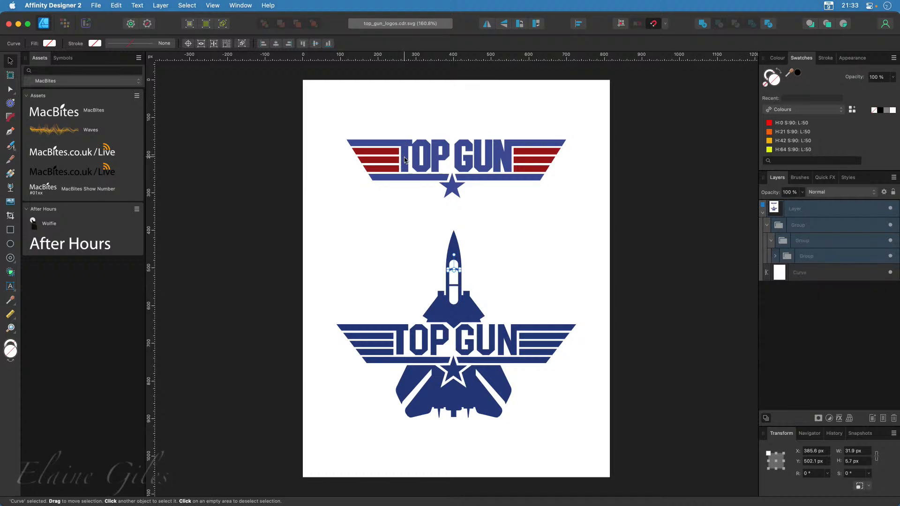
Select the blue lettering and star curves of the upper Top Gun logo inside its nested groups
{"action": "left_click", "coordinate": [453, 190]}
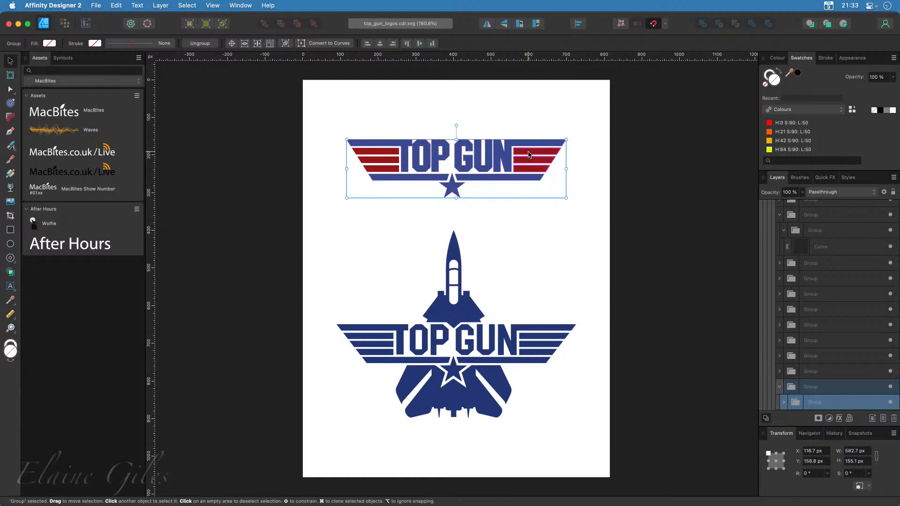
{"action": "scroll", "coordinate": [450, 112], "scroll_direction": "up", "scroll_amount": 5}
{"action": "scroll", "coordinate": [451, 113], "scroll_direction": "up", "scroll_amount": 2}
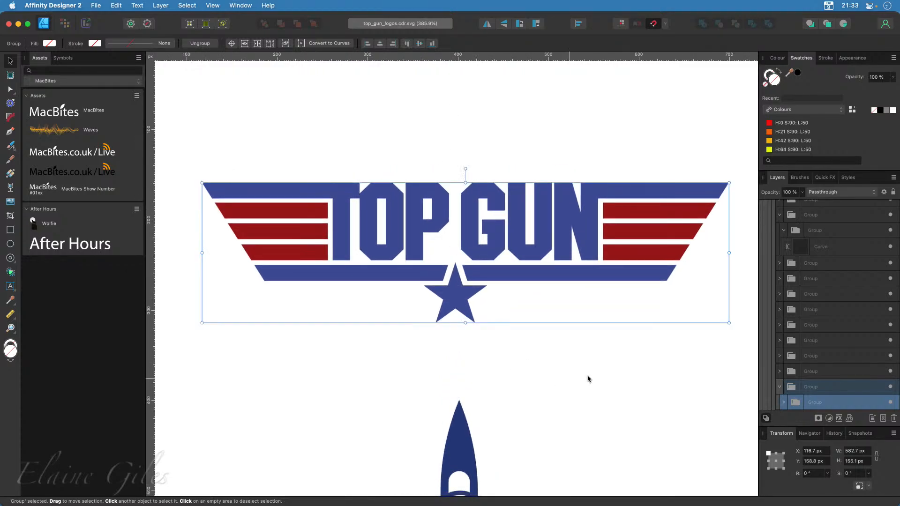
{"action": "scroll", "coordinate": [796, 370], "scroll_direction": "down", "scroll_amount": 3}
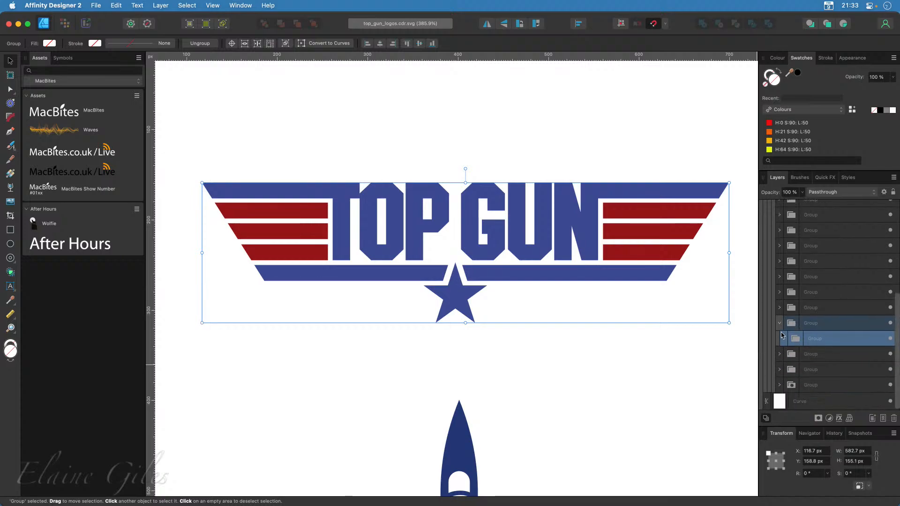
{"action": "left_click", "coordinate": [784, 338]}
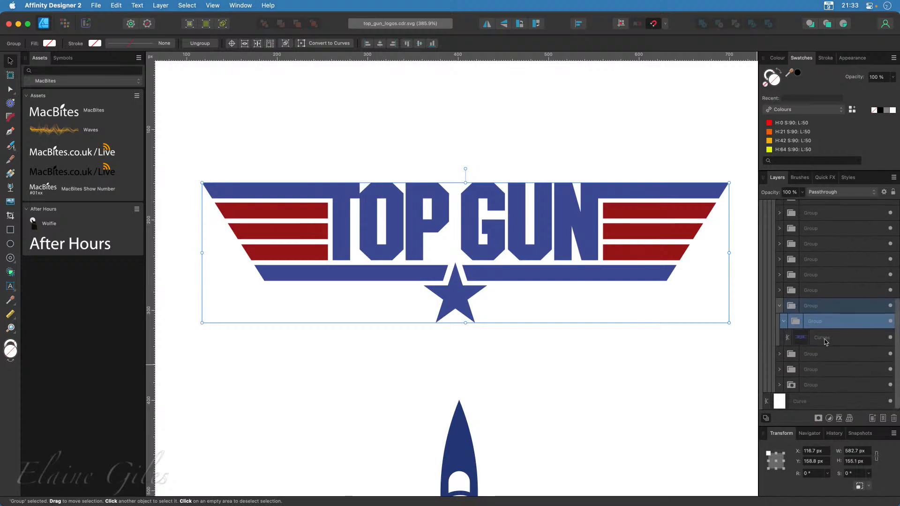
{"action": "left_click", "coordinate": [825, 339]}
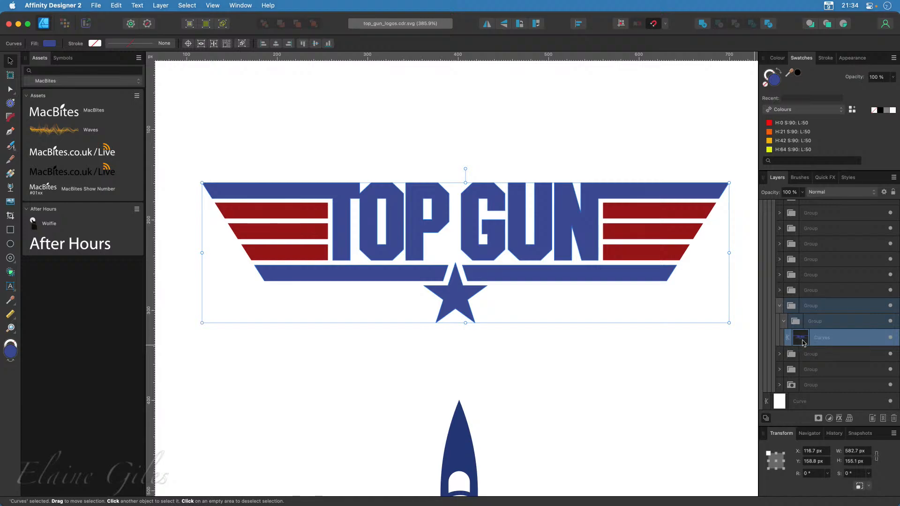
Hide the blue lettering temporarily to inspect both red stripe groups and select the right-hand stripe curves, restoring the lettering's visibility at the end
{"action": "left_click", "coordinate": [891, 338]}
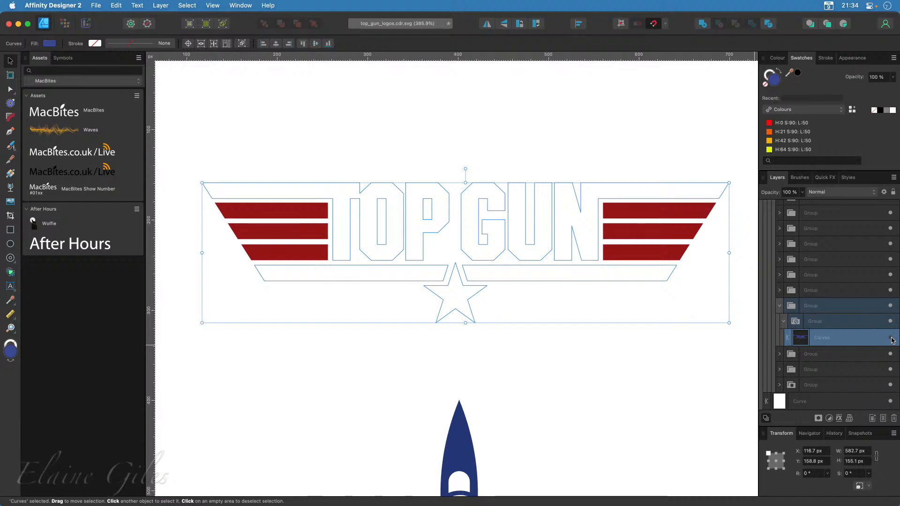
{"action": "left_click", "coordinate": [637, 256]}
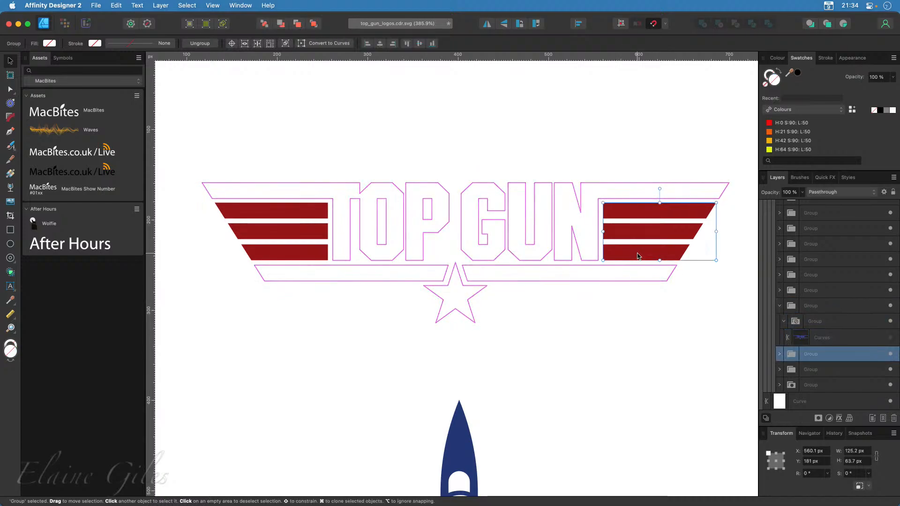
{"action": "left_click", "coordinate": [302, 254]}
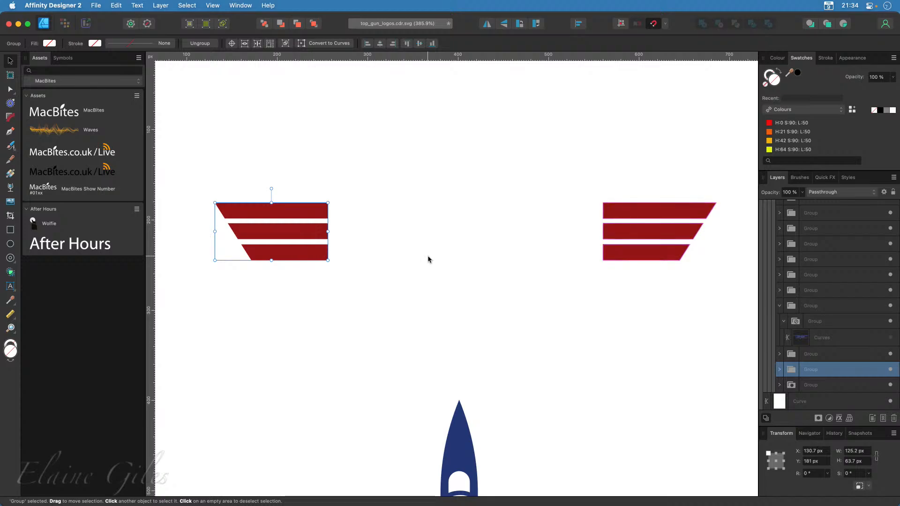
{"action": "left_click", "coordinate": [638, 256]}
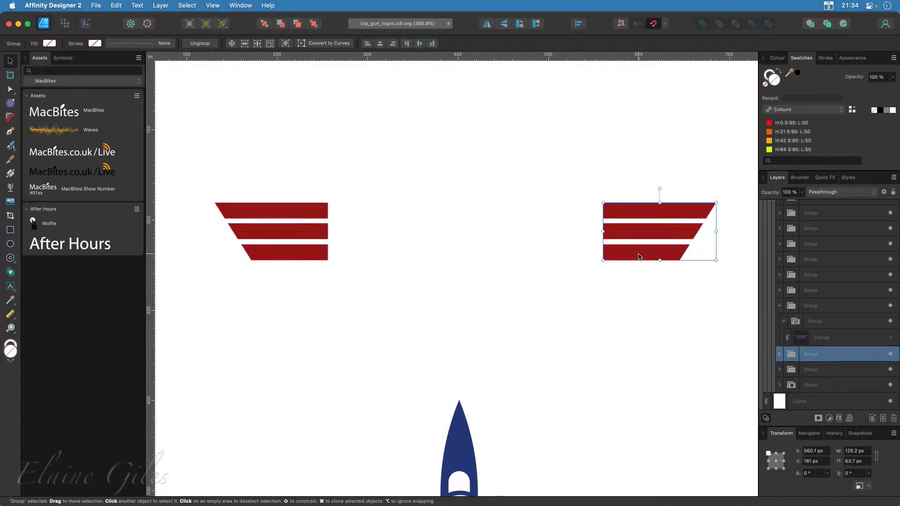
{"action": "double_click", "coordinate": [639, 256]}
{"action": "left_click", "coordinate": [784, 369]}
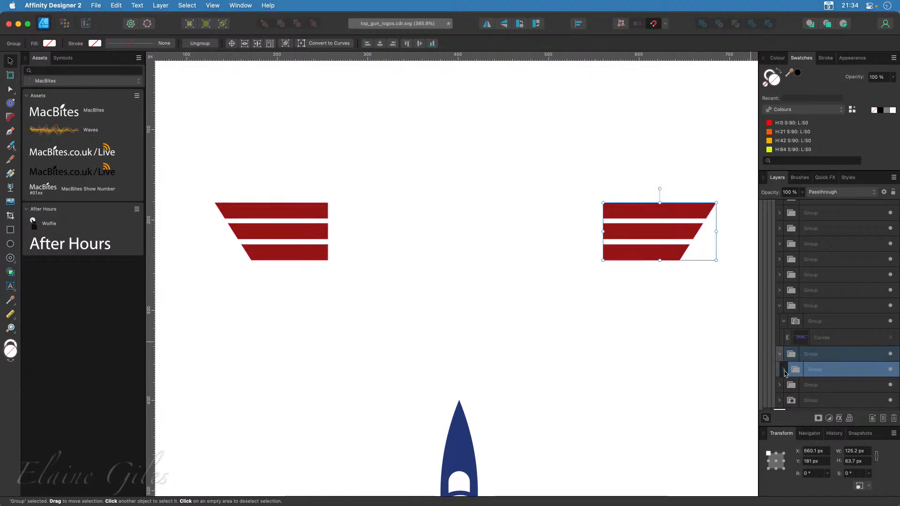
{"action": "left_click", "coordinate": [805, 386]}
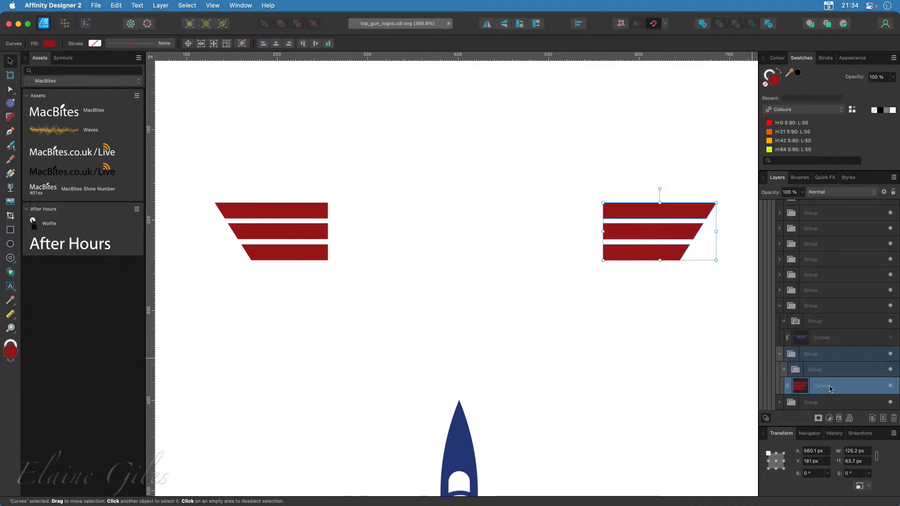
{"action": "left_click", "coordinate": [890, 337]}
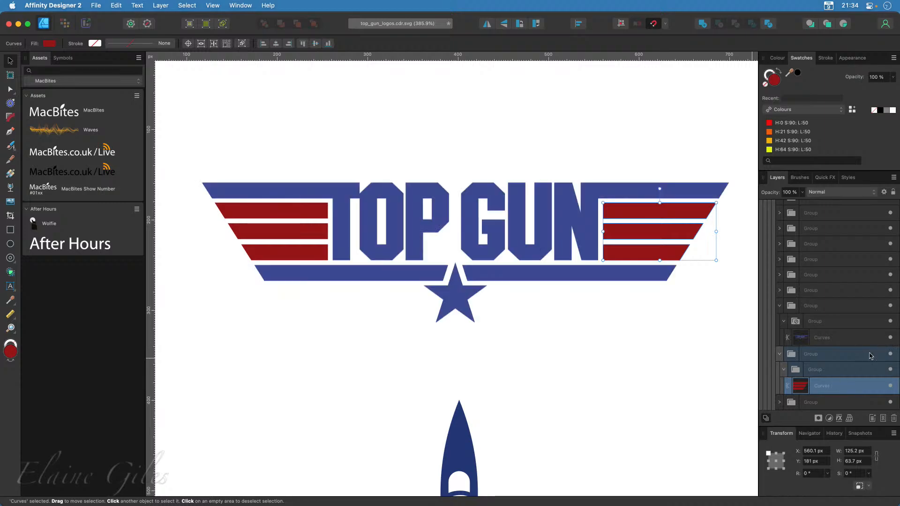
Draw a light grey rectangle about 583 by 155 px directly above the white page background, matching the bounds of the upper Top Gun logo
{"action": "left_click", "coordinate": [683, 350]}
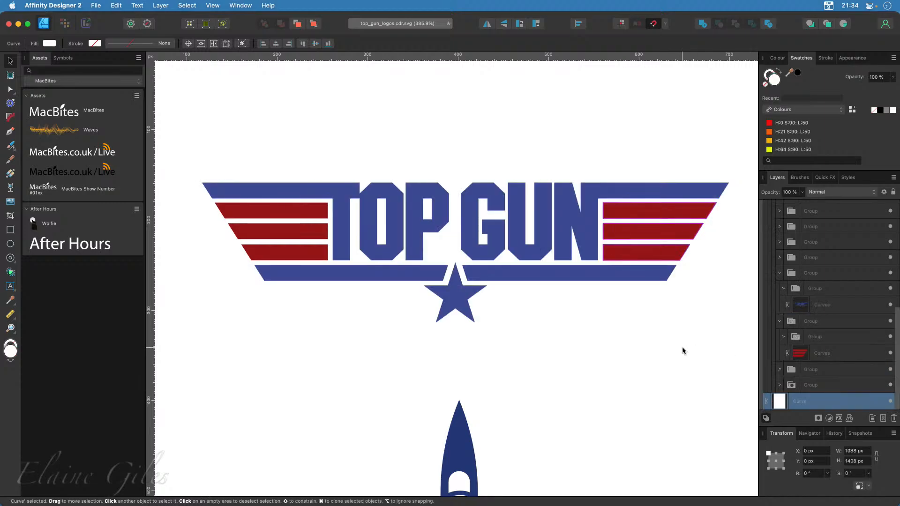
{"action": "left_click", "coordinate": [10, 230]}
{"action": "left_click_drag", "start_coordinate": [202, 183], "coordinate": [729, 321]}
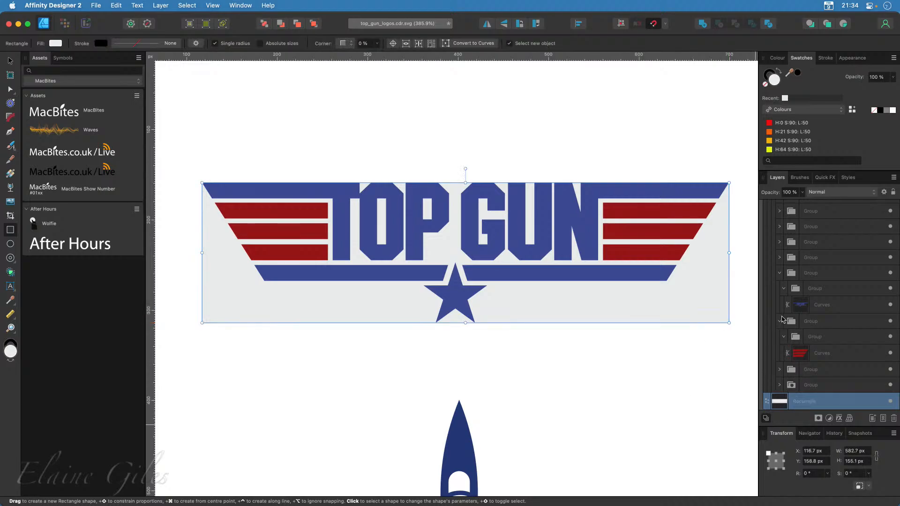
{"action": "left_click", "coordinate": [824, 308]}
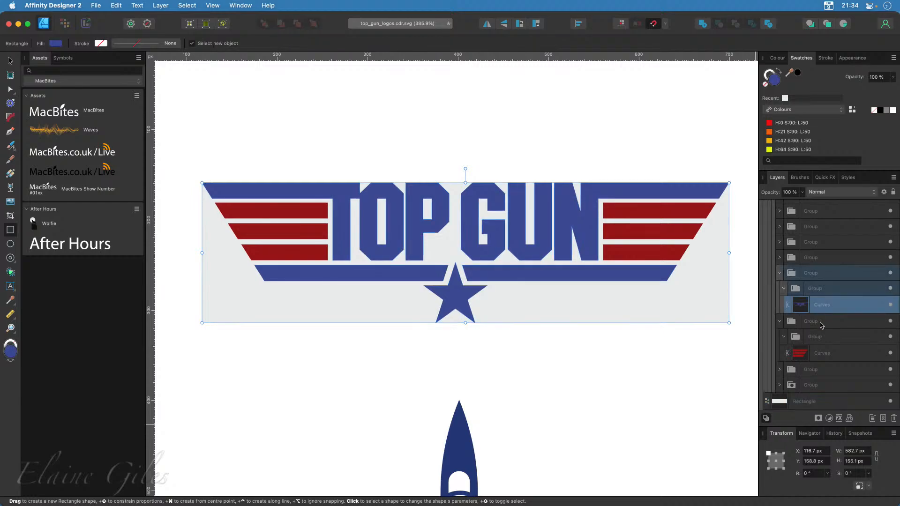
{"action": "scroll", "coordinate": [827, 360], "scroll_direction": "down", "scroll_amount": 1}
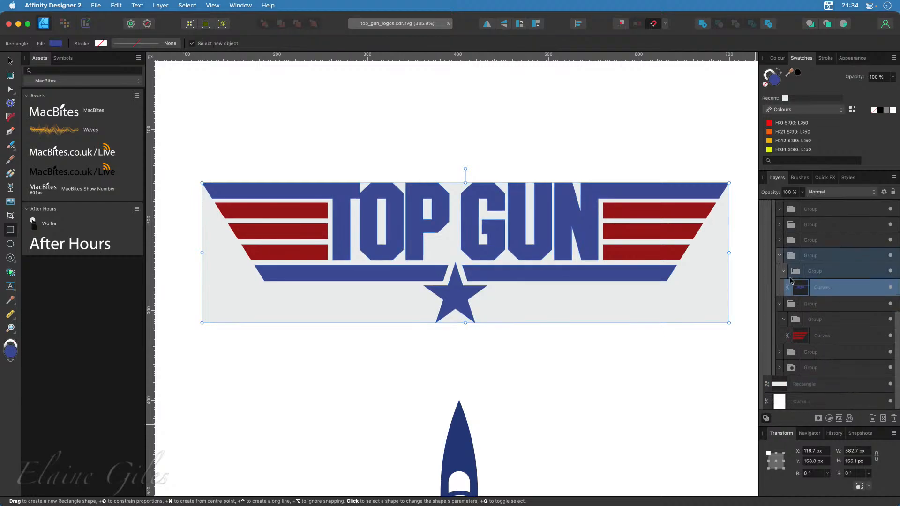
{"action": "left_click", "coordinate": [780, 261]}
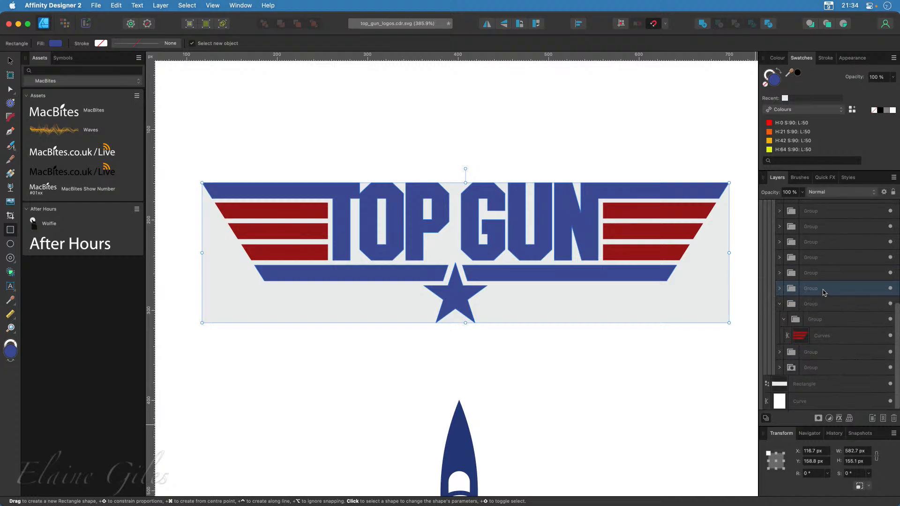
{"action": "left_click", "coordinate": [781, 309]}
{"action": "left_click", "coordinate": [813, 338]}
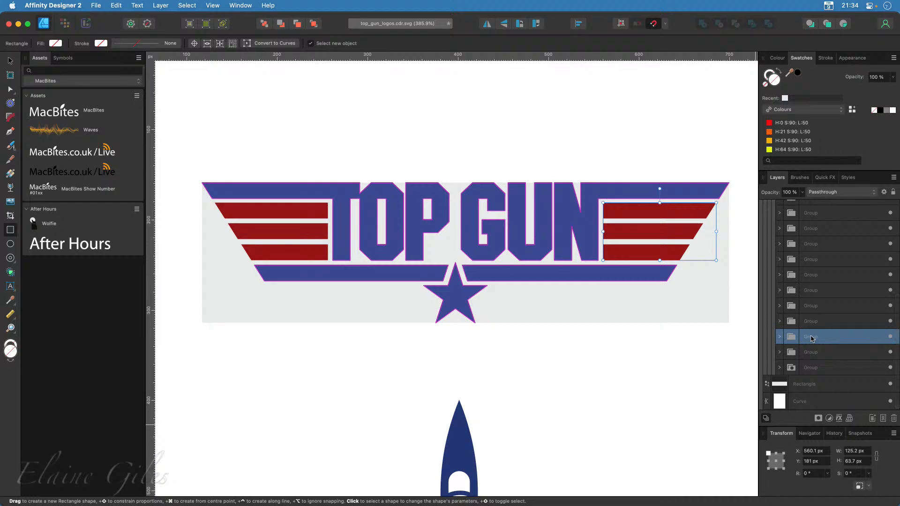
{"action": "left_click", "coordinate": [715, 319]}
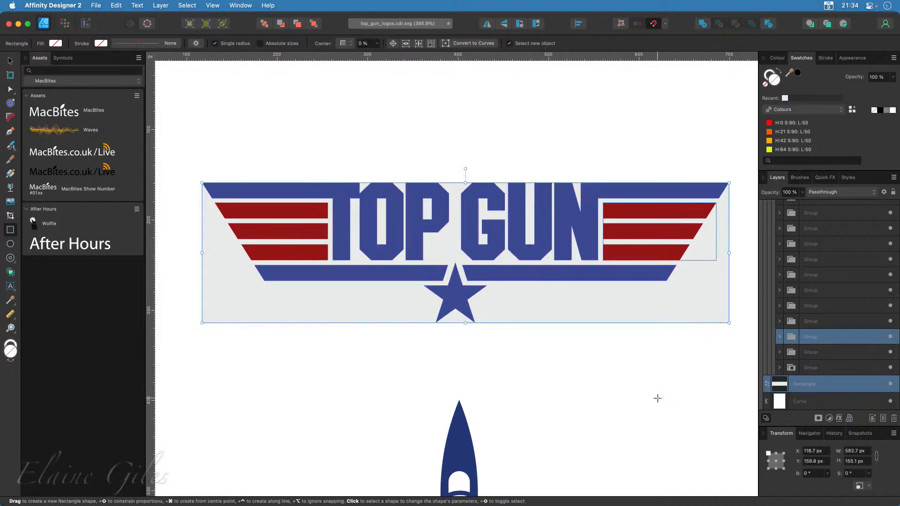
{"action": "left_click", "coordinate": [781, 337]}
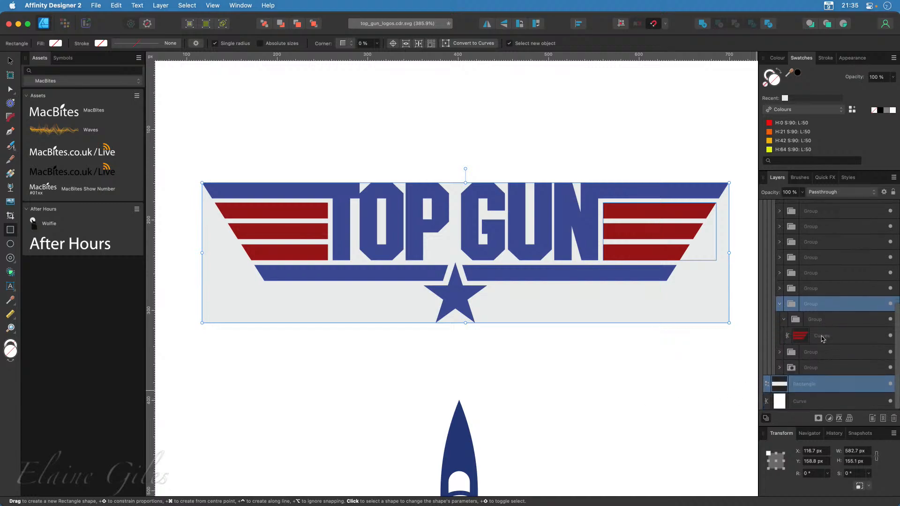
Select the right-hand and left-hand red stripe curves of the upper Top Gun logo together inside their nested groups
{"action": "left_click", "coordinate": [821, 338]}
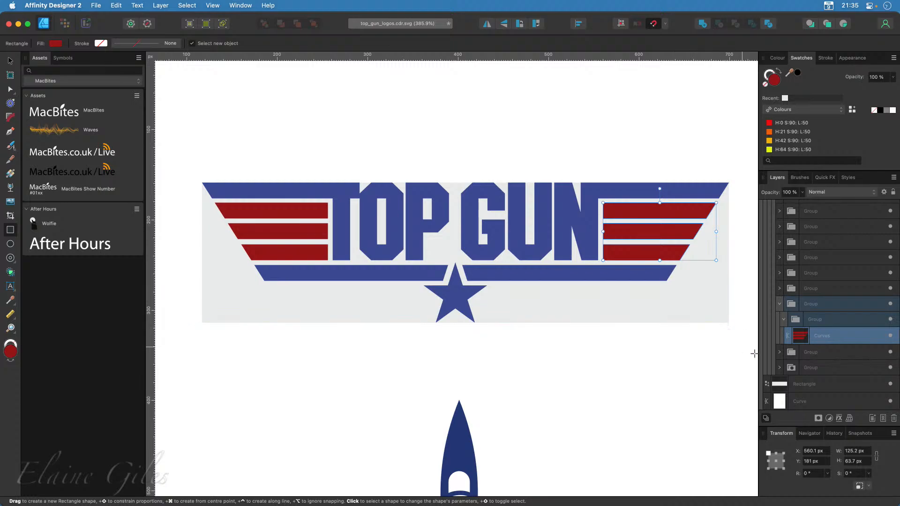
{"action": "left_click", "coordinate": [779, 352]}
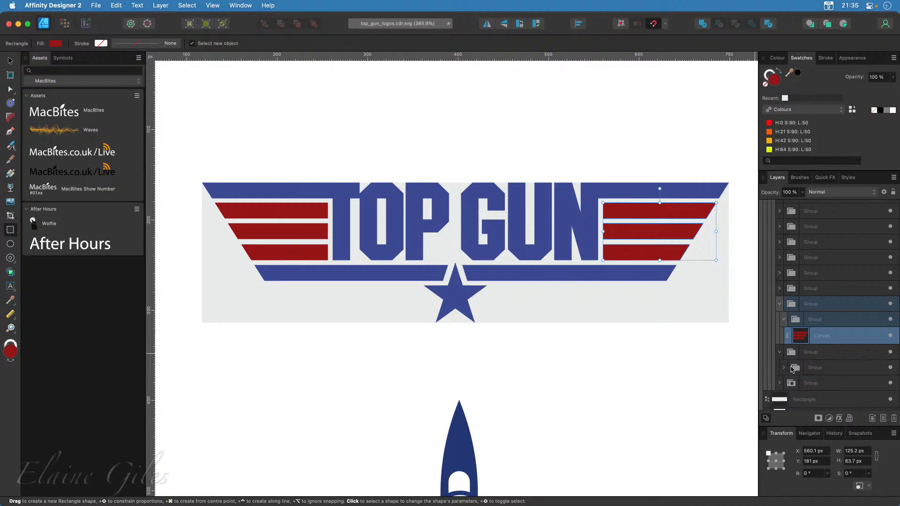
{"action": "left_click", "coordinate": [784, 368]}
{"action": "scroll", "coordinate": [793, 374], "scroll_direction": "down", "scroll_amount": 2}
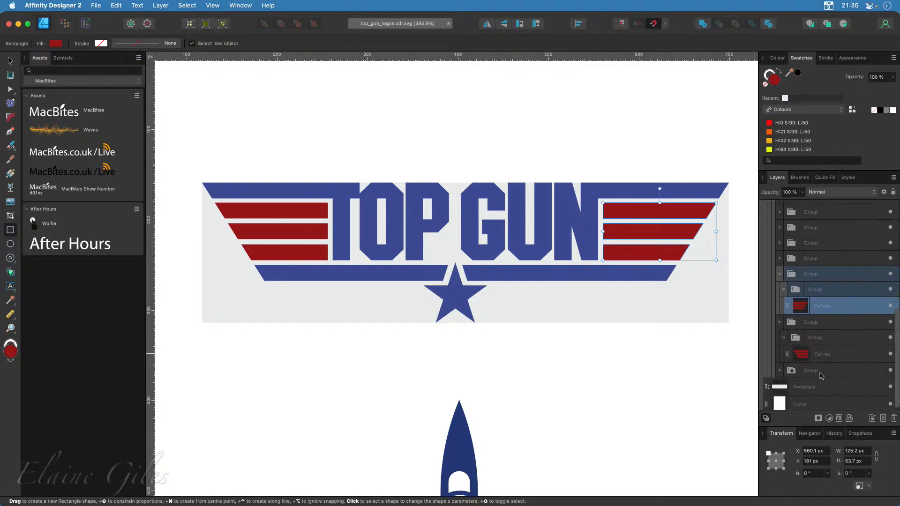
{"action": "left_click", "coordinate": [819, 357], "text": "super"}
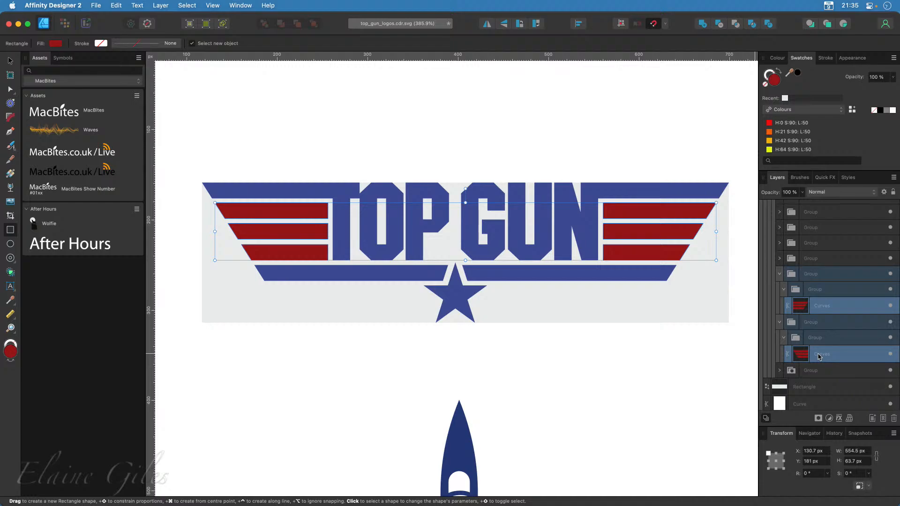
{"action": "scroll", "coordinate": [820, 357], "scroll_direction": "down", "scroll_amount": 1}
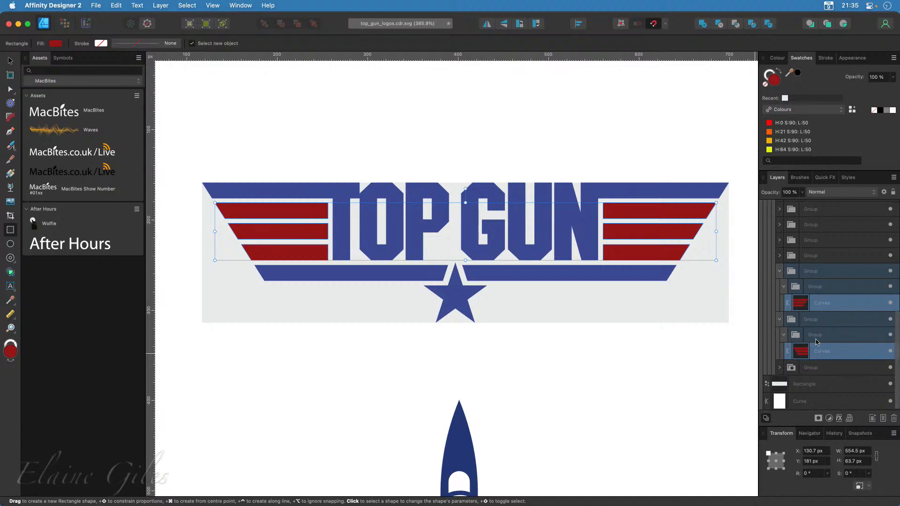
Add the blue lettering curves and the grey rectangle to the selected stripes and split all the shapes with Divide
{"action": "left_click", "coordinate": [780, 257]}
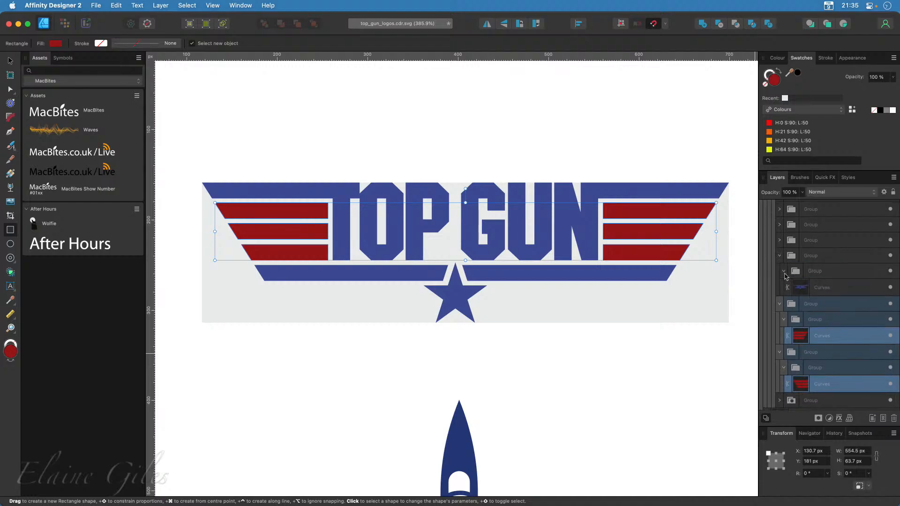
{"action": "left_click", "coordinate": [826, 291], "text": "super"}
{"action": "scroll", "coordinate": [813, 319], "scroll_direction": "down", "scroll_amount": 3}
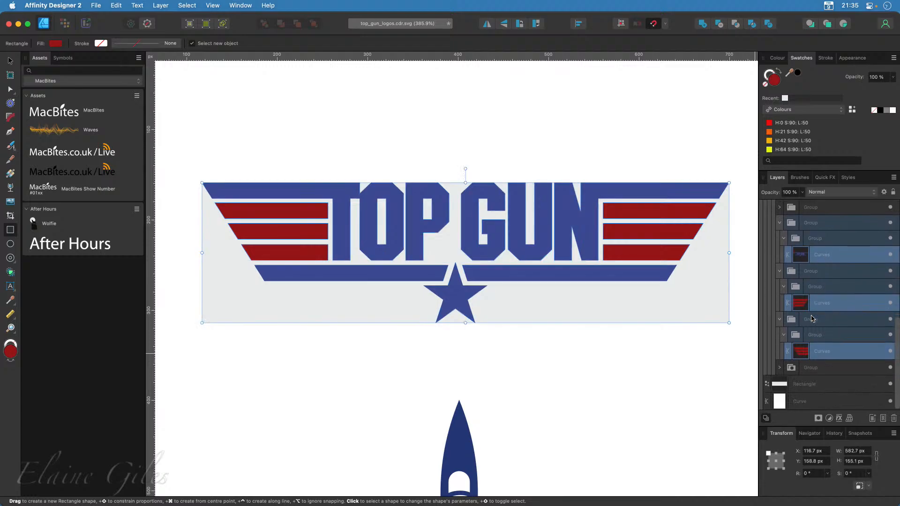
{"action": "left_click", "coordinate": [816, 385], "text": "super"}
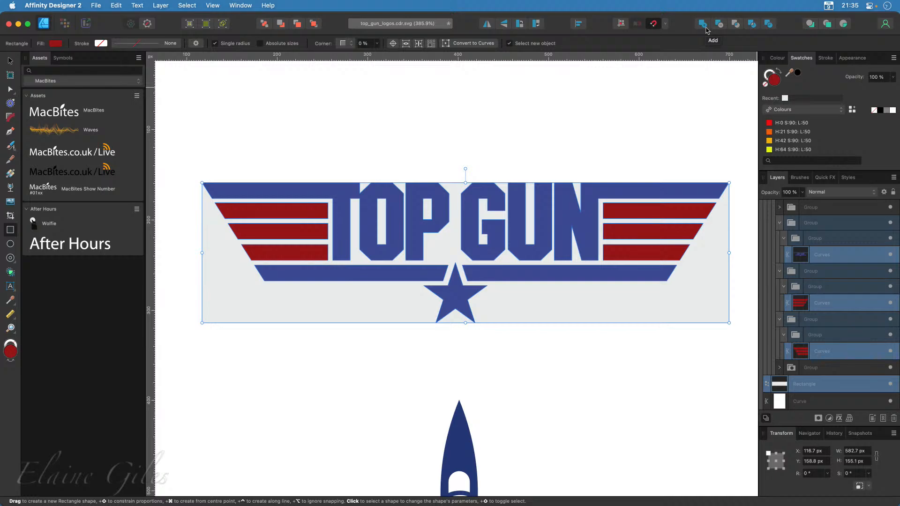
{"action": "left_click", "coordinate": [769, 25]}
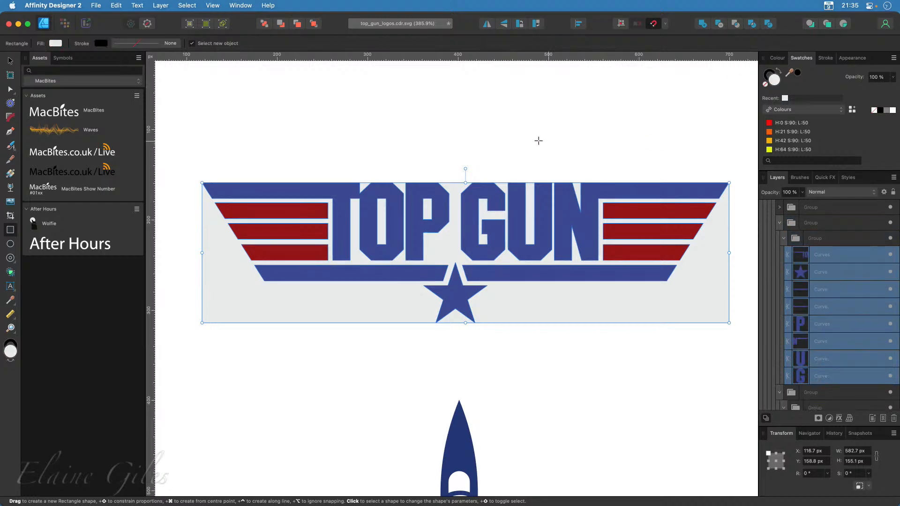
Deselect the divided shapes and delete the small grey triangle between the star's two lower points
{"action": "left_click", "coordinate": [10, 61]}
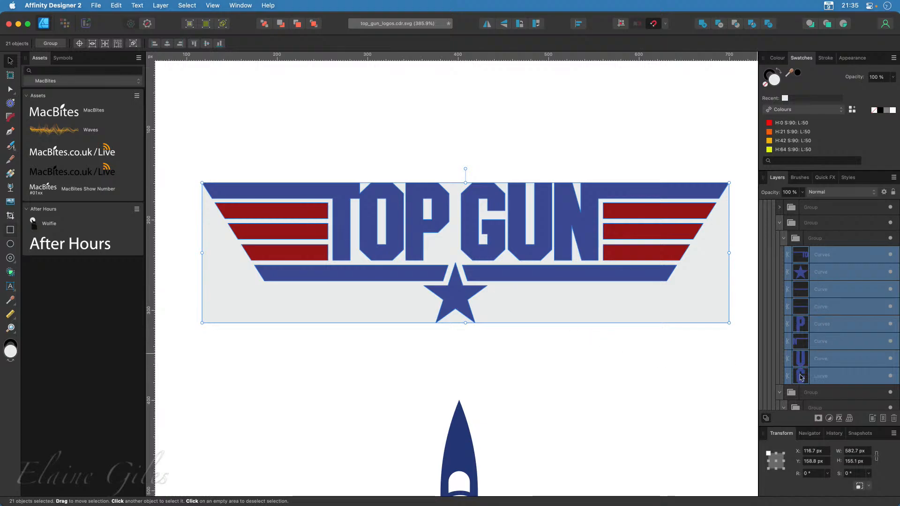
{"action": "left_click", "coordinate": [686, 390]}
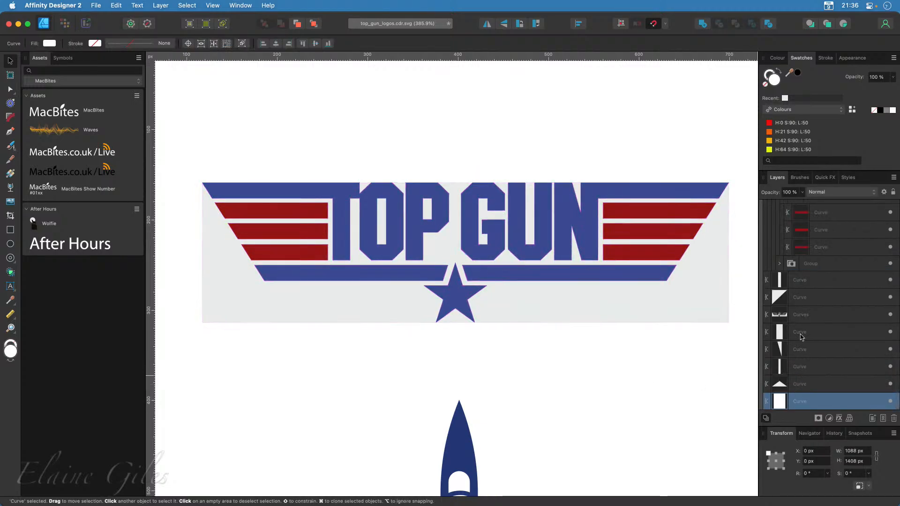
{"action": "left_click", "coordinate": [806, 386]}
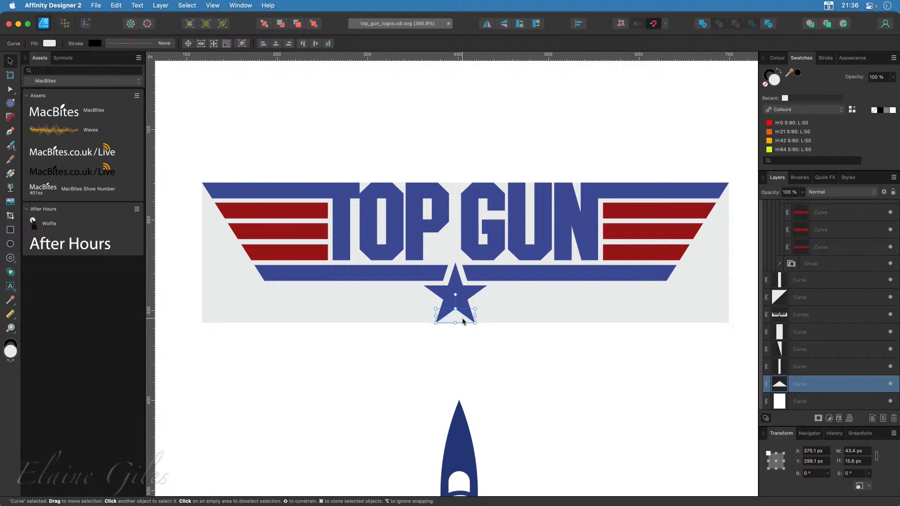
{"action": "left_click", "coordinate": [723, 392]}
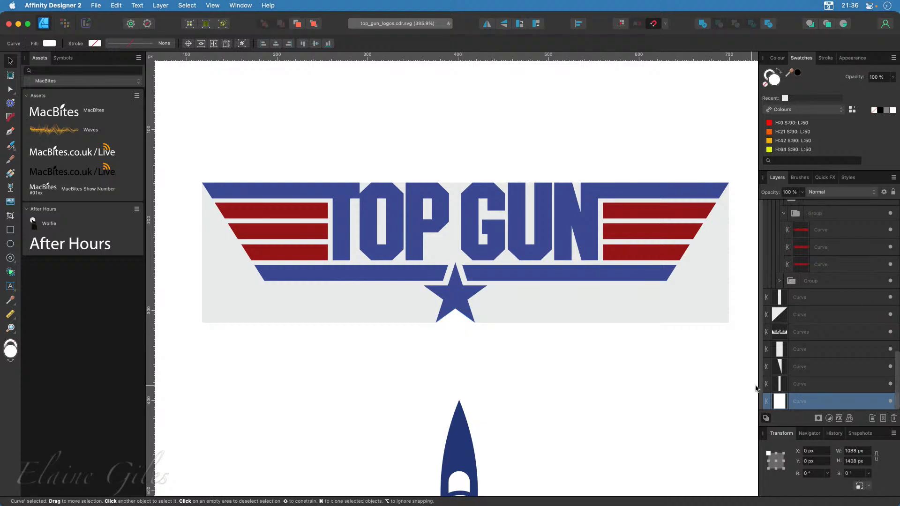
Delete the grey pieces inside the U, in the notch of the N and inside the P
{"action": "left_click", "coordinate": [800, 384]}
{"action": "key", "text": "Delete"}
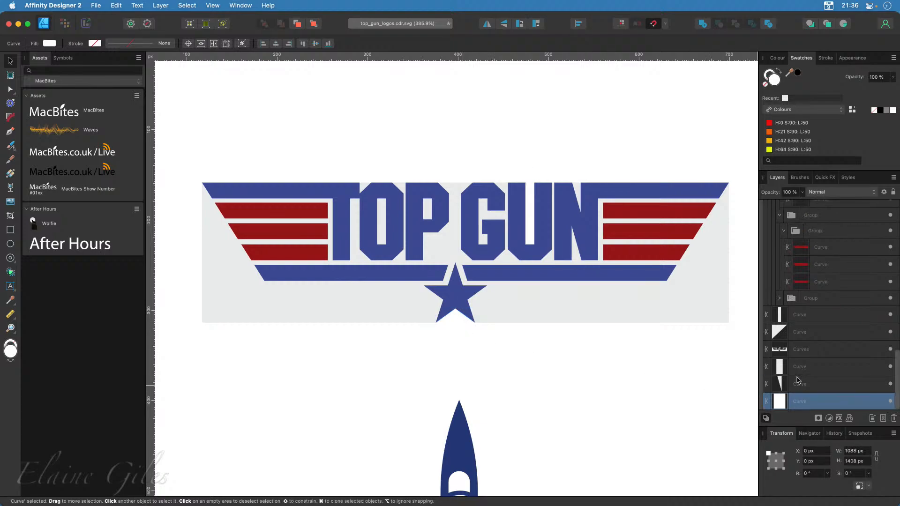
{"action": "left_click", "coordinate": [798, 380]}
{"action": "key", "text": "Delete"}
{"action": "left_click", "coordinate": [801, 384]}
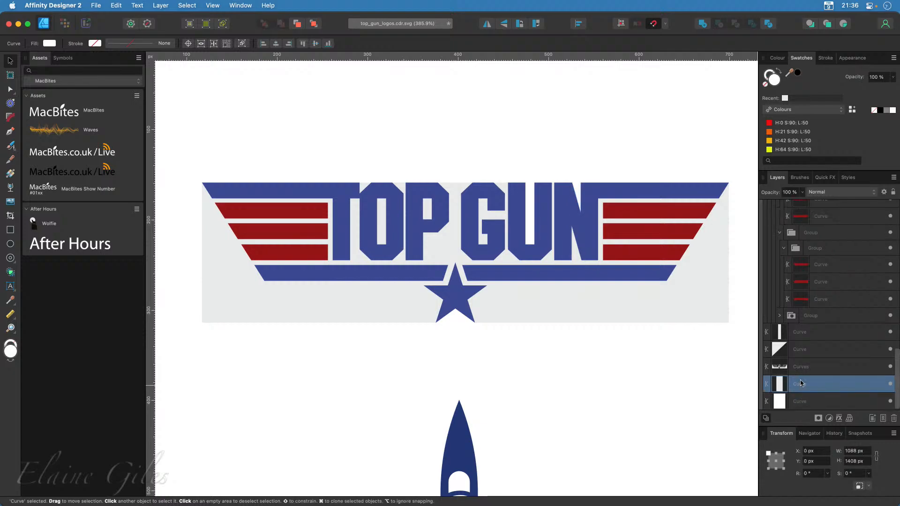
{"action": "key", "text": "Delete"}
Delete the grey wedge between the T and O, the large grey piece surrounding the logo and the piece inside the O
{"action": "left_click", "coordinate": [806, 369]}
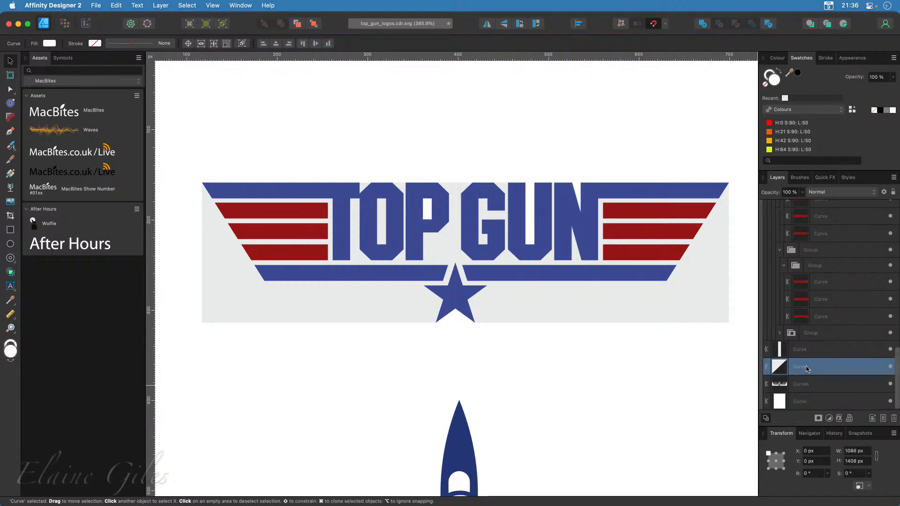
{"action": "key", "text": "Delete"}
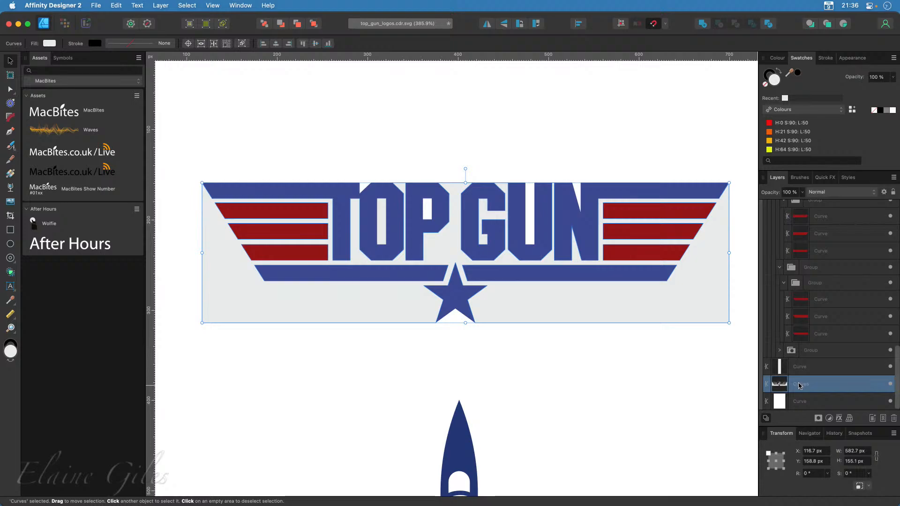
{"action": "key", "text": "Delete"}
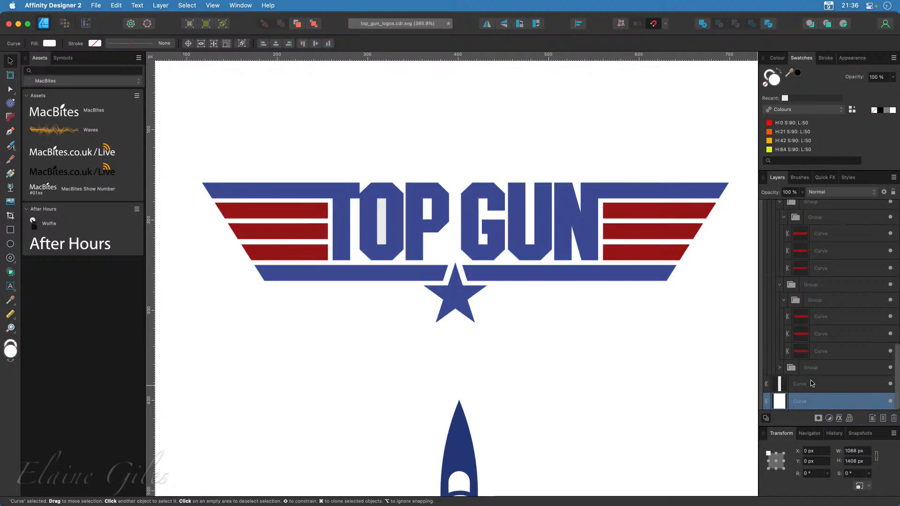
{"action": "left_click", "coordinate": [813, 383]}
{"action": "key", "text": "Delete"}
Examine the left-hand red stripes, selecting them together and as separate curves
{"action": "left_click", "coordinate": [825, 336]}
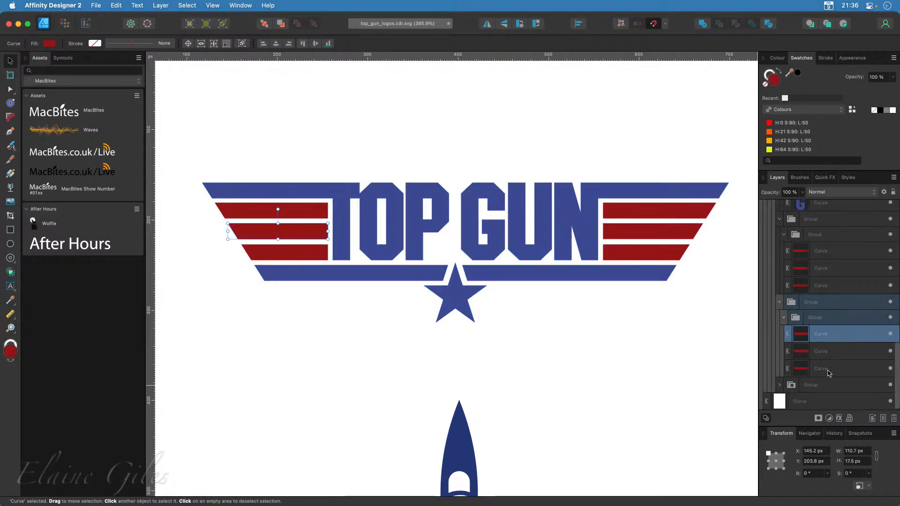
{"action": "left_click", "coordinate": [828, 371], "text": "shift"}
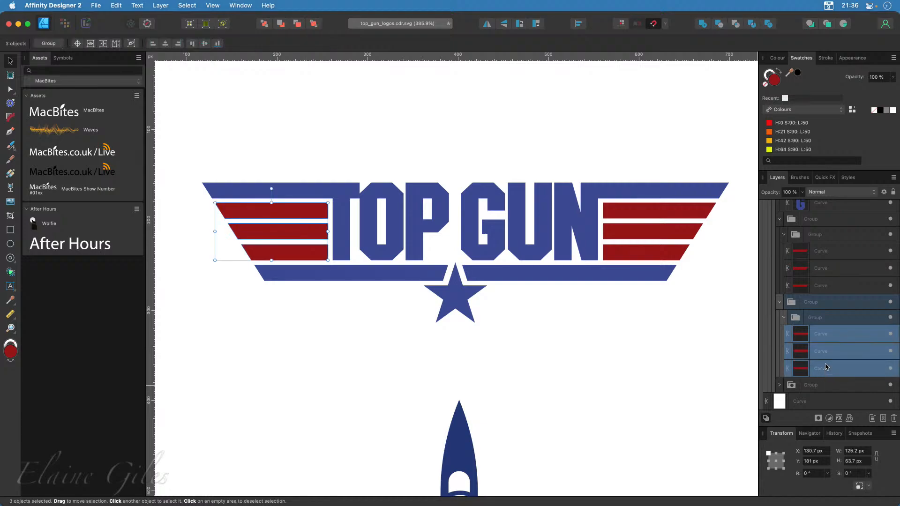
{"action": "left_click", "coordinate": [833, 351]}
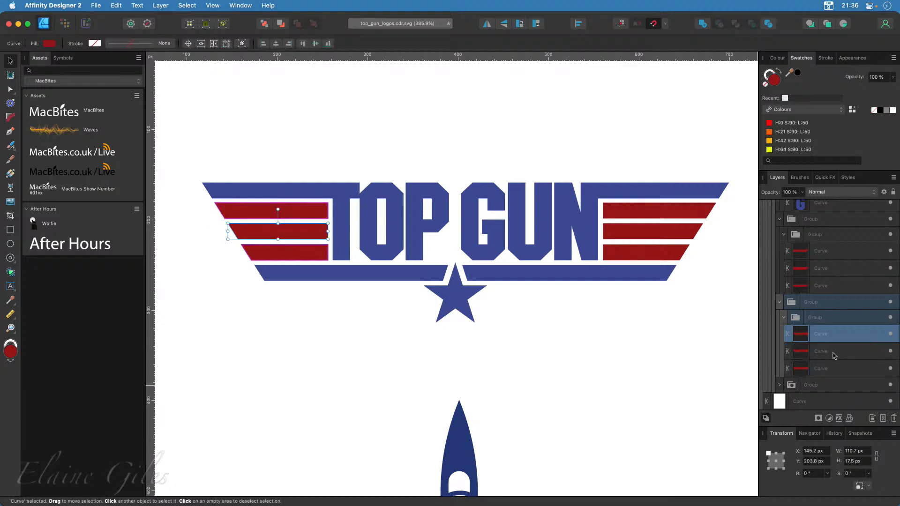
{"action": "left_click", "coordinate": [832, 370]}
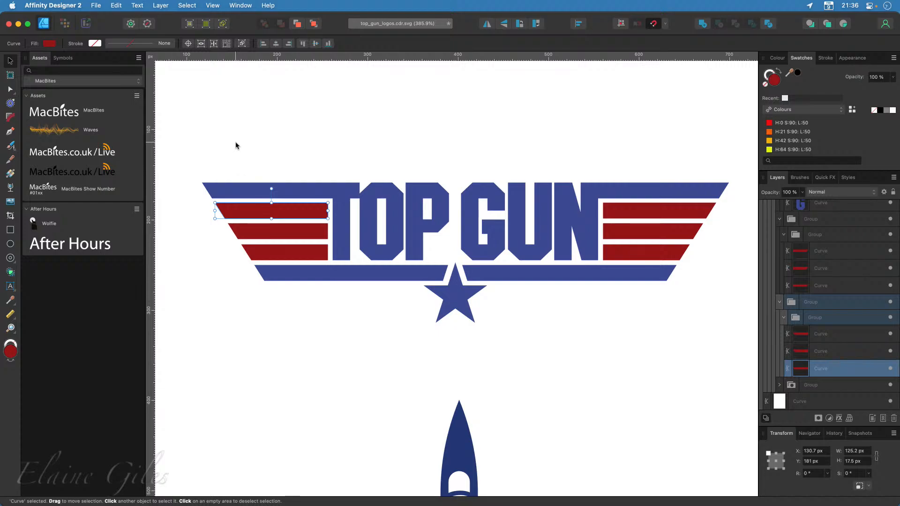
Close top_gun_logos.cdr.svg without saving the changes and minimise the design application's window
{"action": "key", "text": "super+w"}
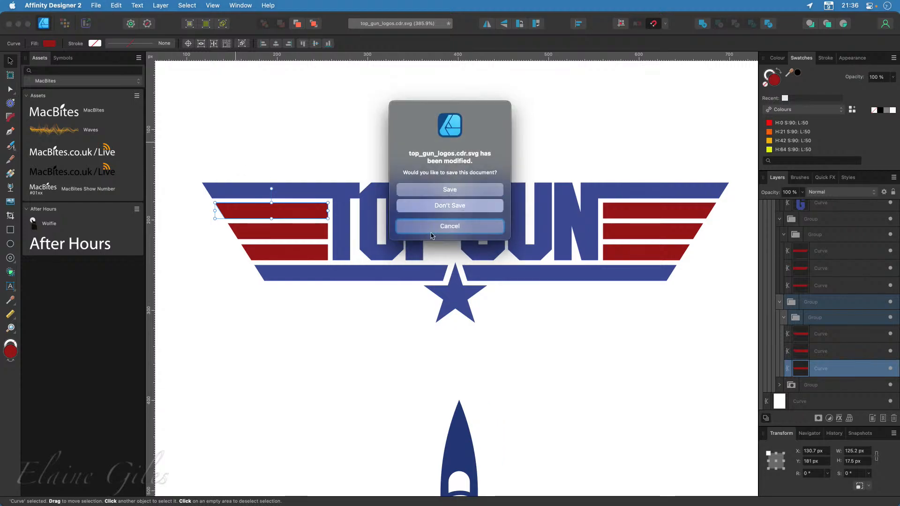
{"action": "left_click", "coordinate": [462, 205]}
{"action": "left_click", "coordinate": [19, 25]}
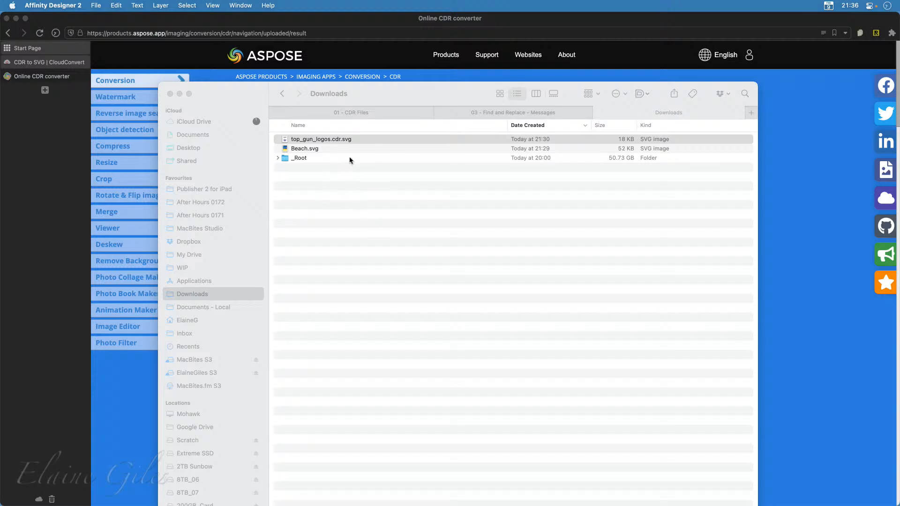
Put top_gun_logos.cdr.svg and Beach.svg together into a new folder in Downloads
{"action": "left_click", "coordinate": [323, 148]}
{"action": "left_click", "coordinate": [324, 149], "text": "shift"}
{"action": "right_click", "coordinate": [324, 149]}
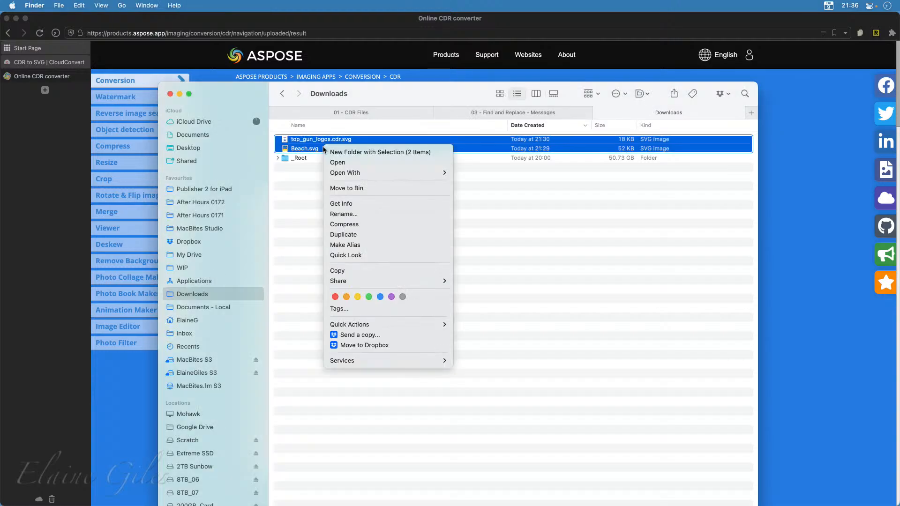
{"action": "left_click", "coordinate": [338, 152]}
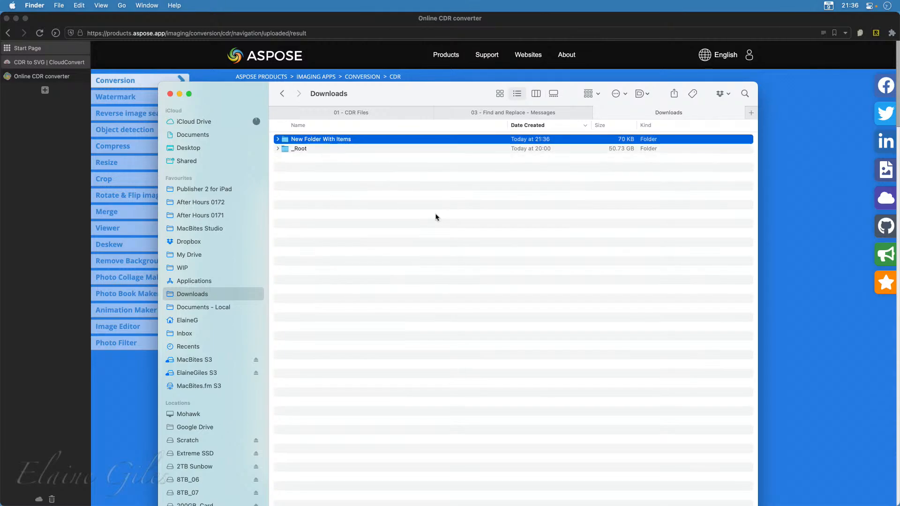
Bring up Zamzar's CDR Converter page in the browser and choose top_gun_logos.cdr from the 01 - CDR Files folder for conversion
{"action": "left_click_drag", "start_coordinate": [449, 96], "coordinate": [0, 114]}
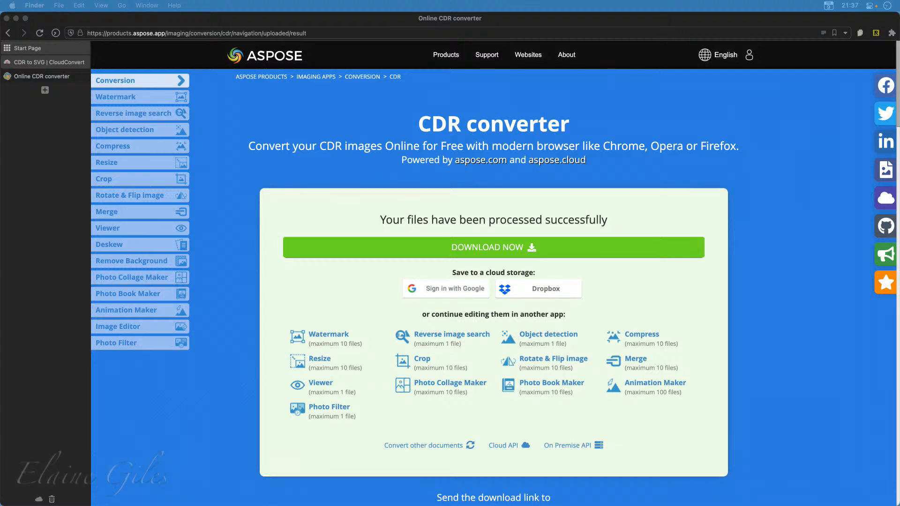
{"action": "left_click", "coordinate": [35, 155]}
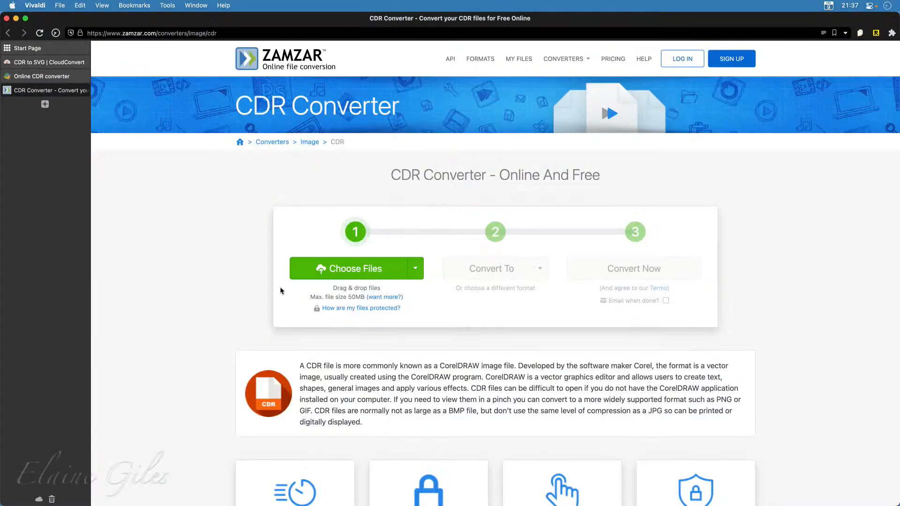
{"action": "left_click", "coordinate": [361, 274]}
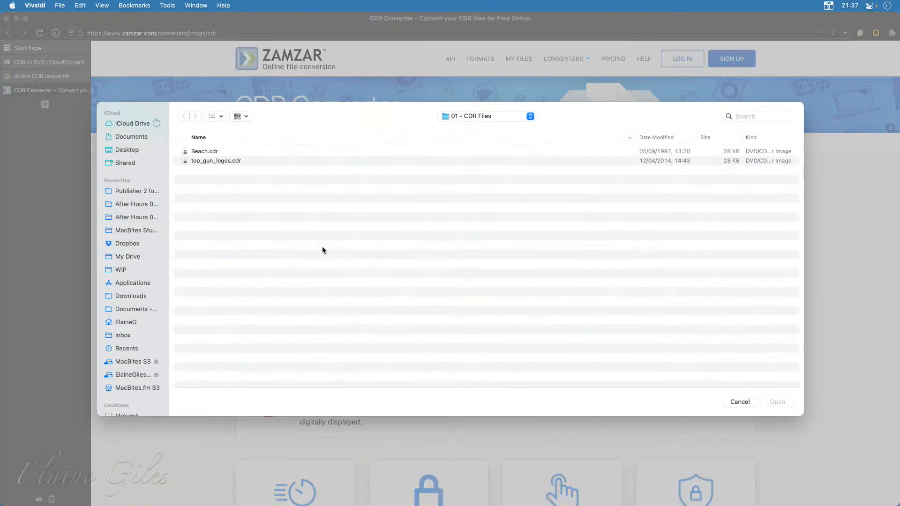
{"action": "left_click", "coordinate": [221, 161]}
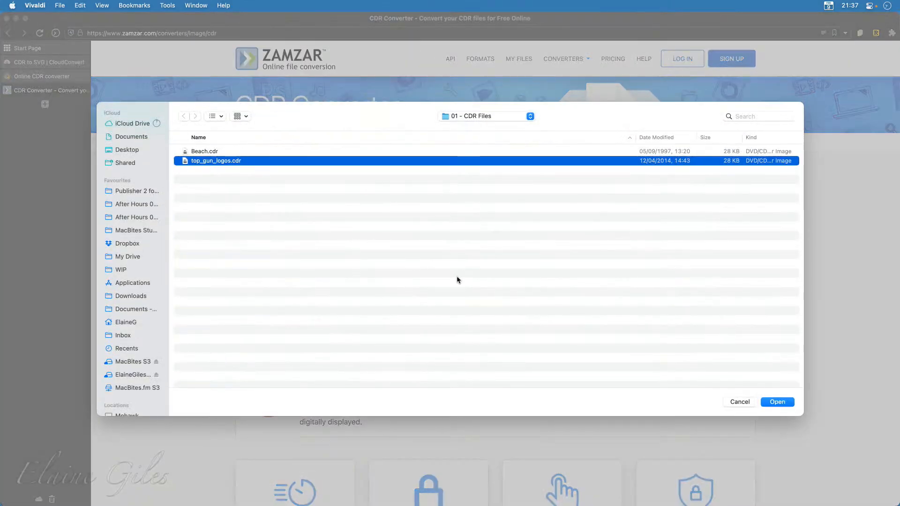
{"action": "left_click", "coordinate": [778, 402]}
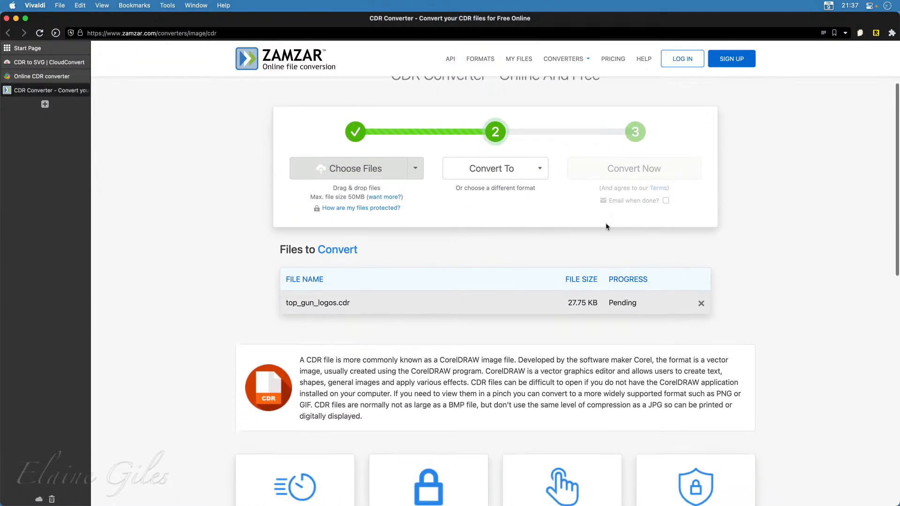
Convert top_gun_logos.cdr to svg format and download the converted file
{"action": "left_click", "coordinate": [541, 160]}
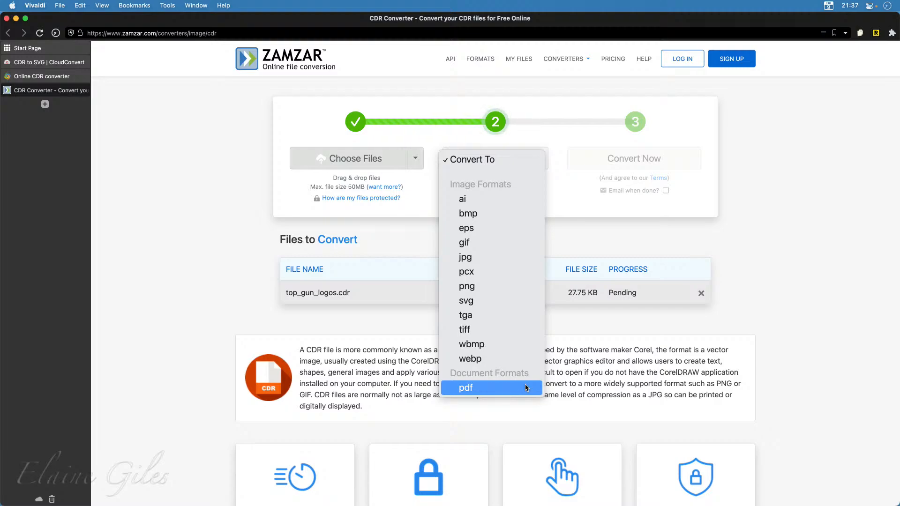
{"action": "left_click", "coordinate": [482, 307]}
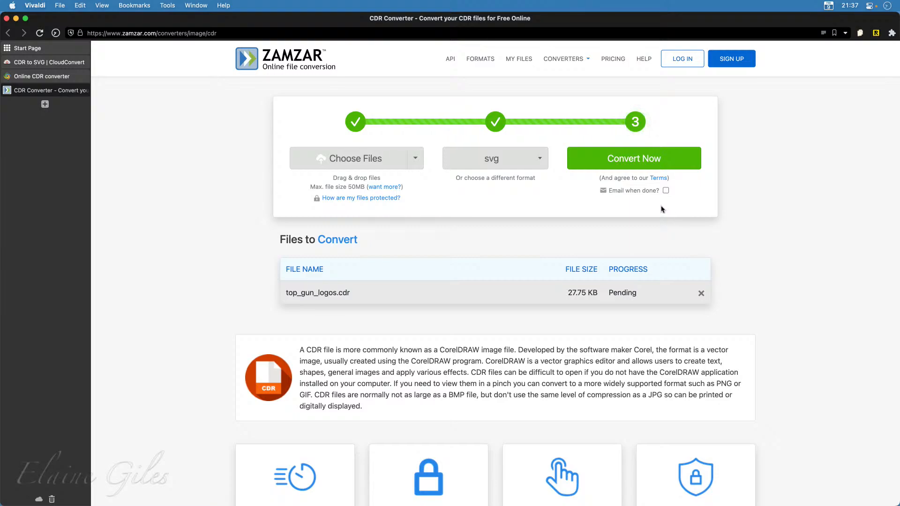
{"action": "left_click", "coordinate": [637, 158]}
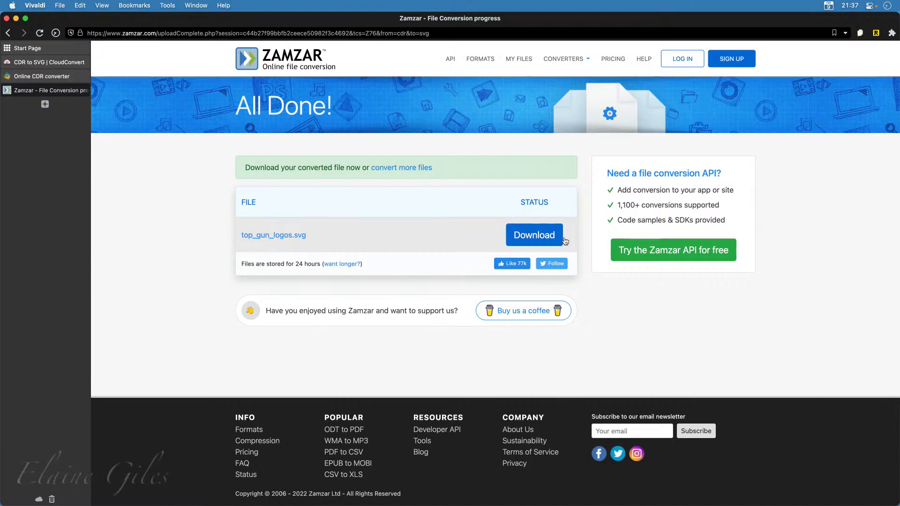
{"action": "left_click", "coordinate": [528, 237]}
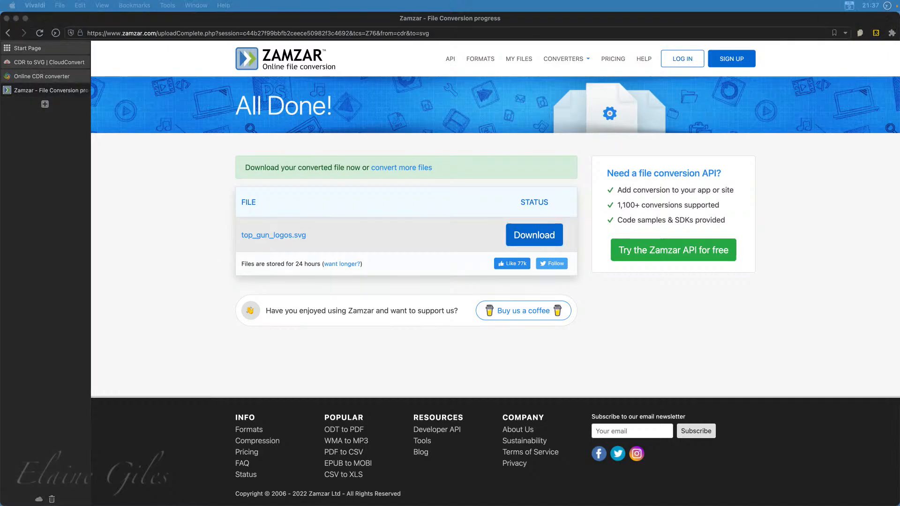
Open the newly downloaded top_gun_logos.svg from the Downloads folder in Affinity Designer 2
{"action": "left_click_drag", "start_coordinate": [0, 206], "coordinate": [370, 107]}
{"action": "left_click", "coordinate": [347, 156]}
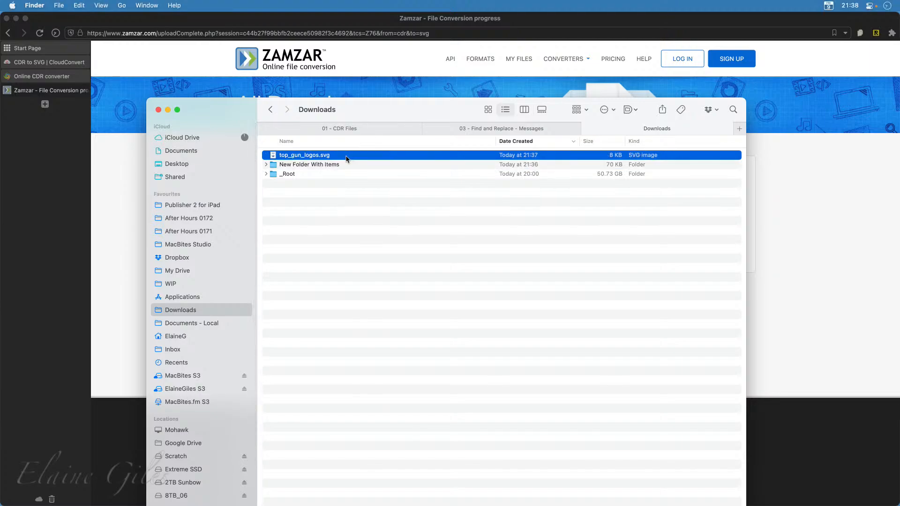
{"action": "right_click", "coordinate": [347, 159]}
{"action": "mouse_move", "coordinate": [366, 172]}
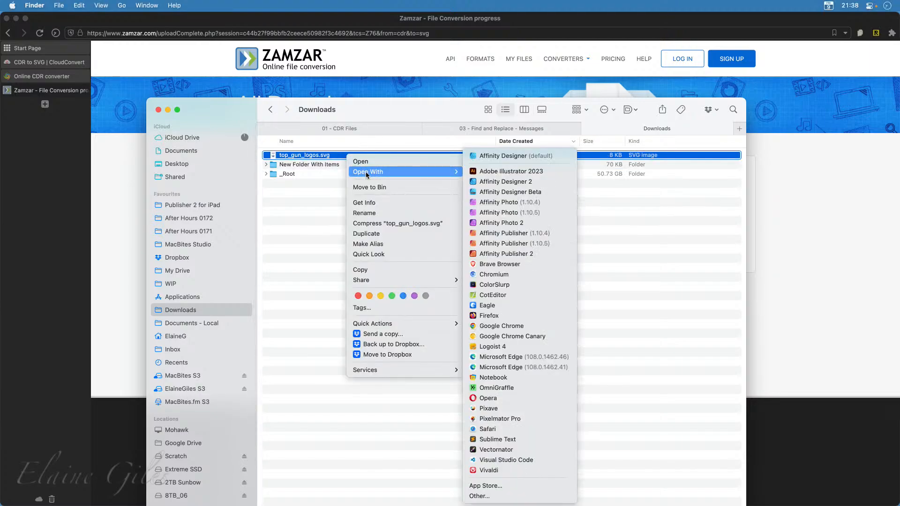
{"action": "left_click", "coordinate": [507, 185]}
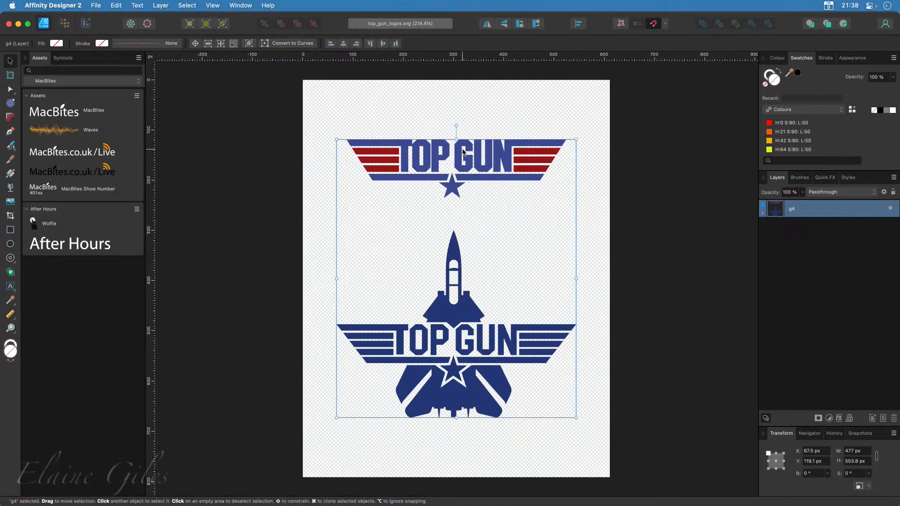
Inspect the upper Top Gun logo up close, and hide and reshow groups g6 and g14 inside g4 in turn
{"action": "scroll", "coordinate": [440, 111], "scroll_direction": "up", "scroll_amount": 5}
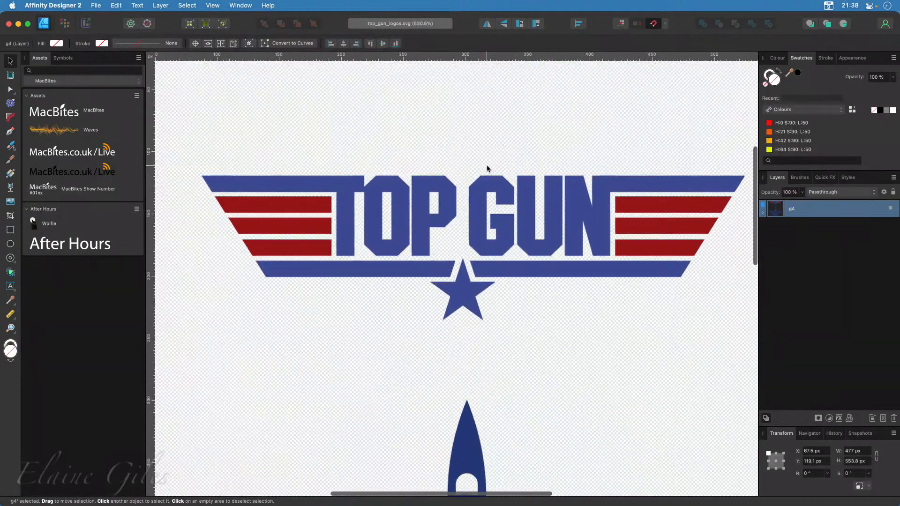
{"action": "scroll", "coordinate": [487, 169], "scroll_direction": "up", "scroll_amount": 1}
{"action": "scroll", "coordinate": [487, 169], "scroll_direction": "down", "scroll_amount": 1}
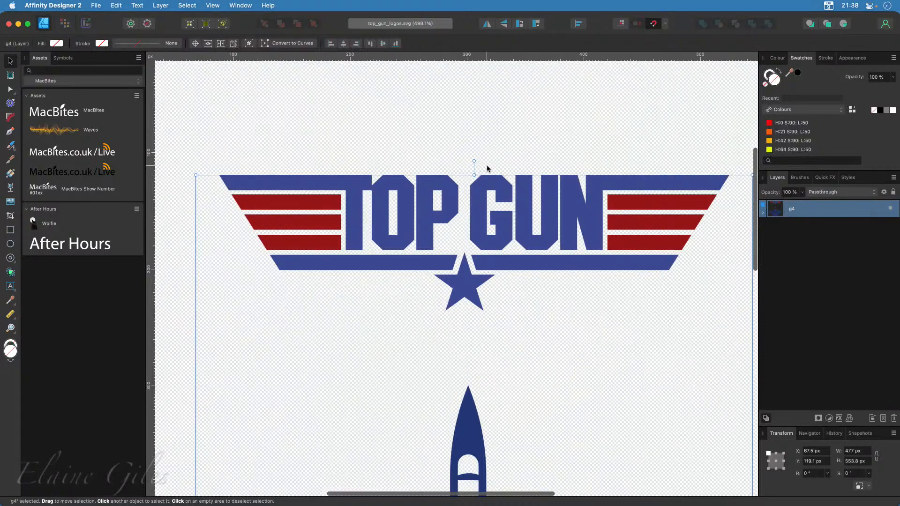
{"action": "scroll", "coordinate": [479, 406], "scroll_direction": "down", "scroll_amount": 2}
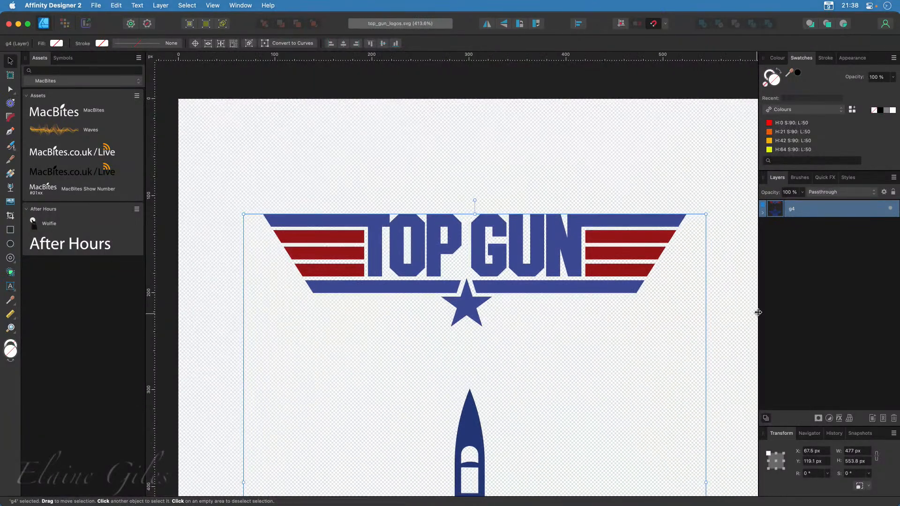
{"action": "left_click", "coordinate": [763, 214]}
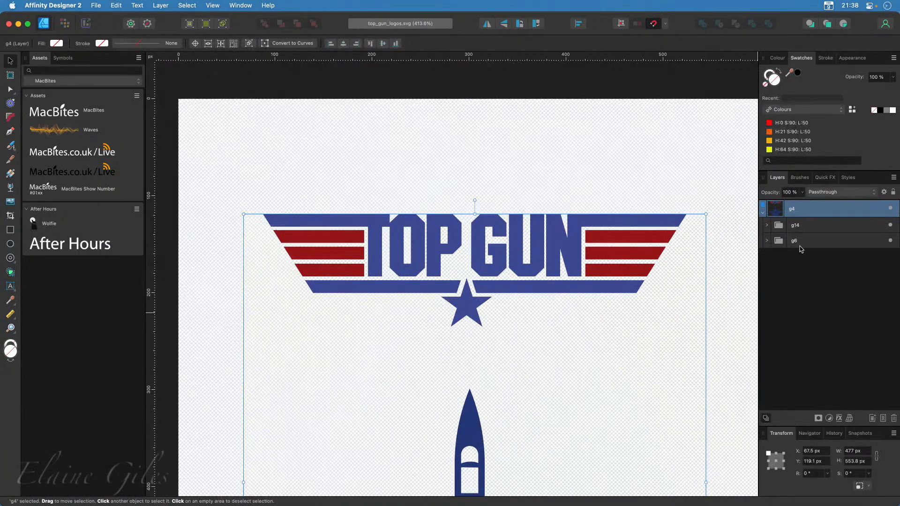
{"action": "left_click", "coordinate": [891, 242]}
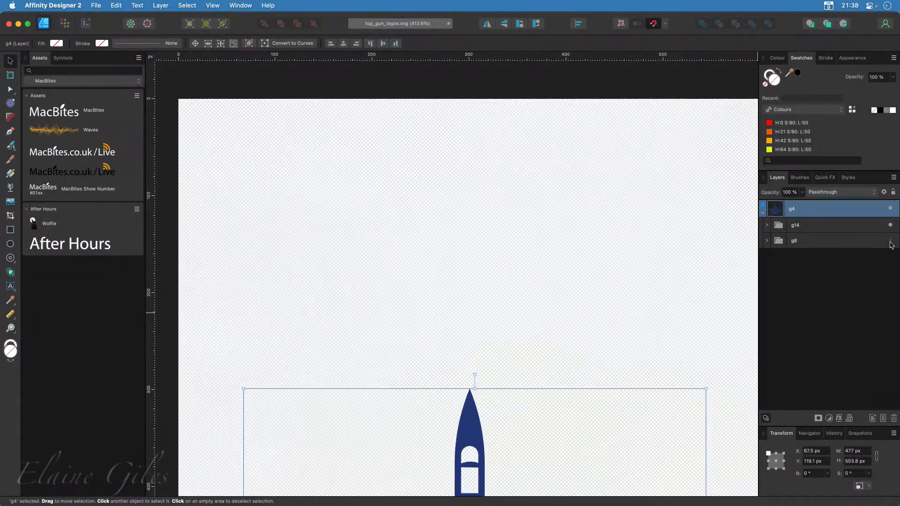
{"action": "left_click", "coordinate": [891, 241]}
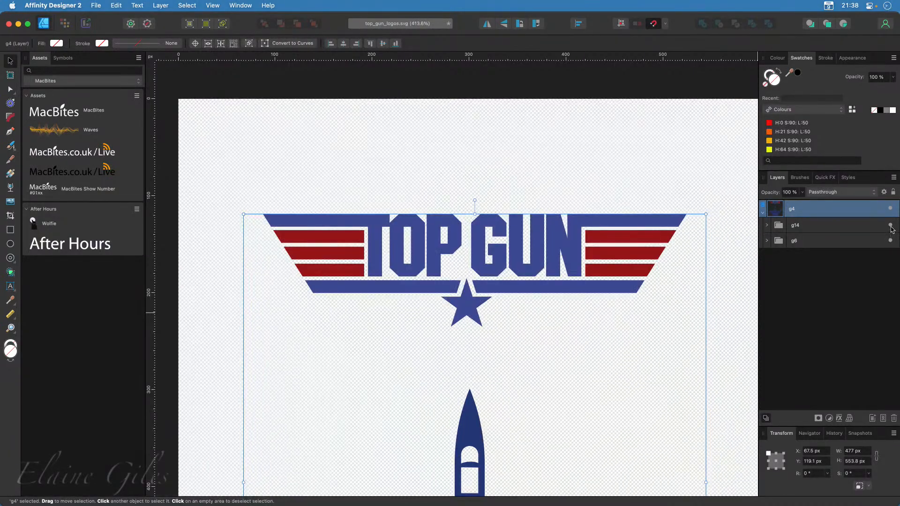
{"action": "left_click", "coordinate": [891, 226]}
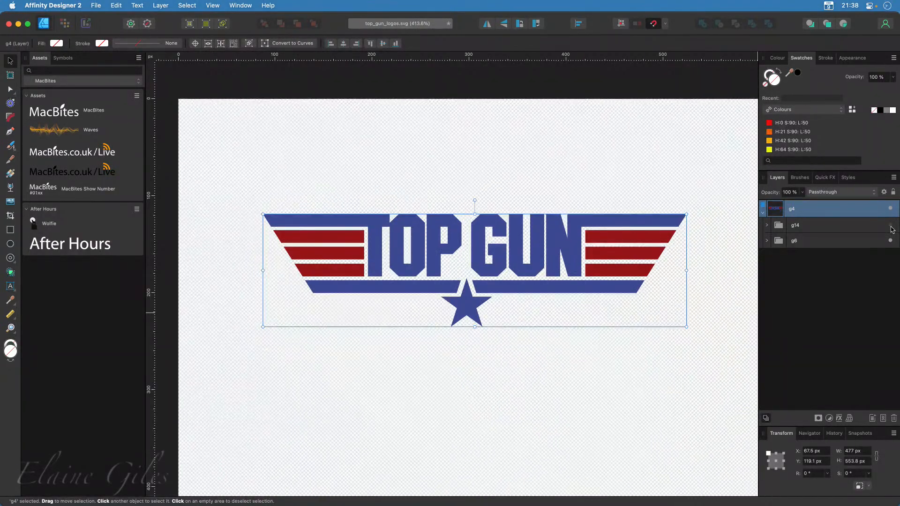
{"action": "left_click", "coordinate": [891, 226]}
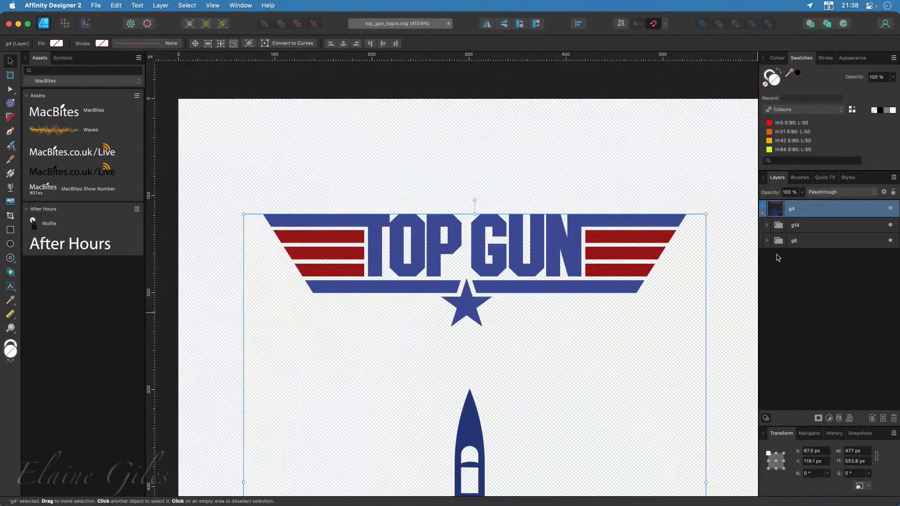
Look through the separate paths inside group g14, then collapse the g4 layer and clear the selection
{"action": "left_click", "coordinate": [767, 225]}
{"action": "scroll", "coordinate": [880, 364], "scroll_direction": "down", "scroll_amount": 2}
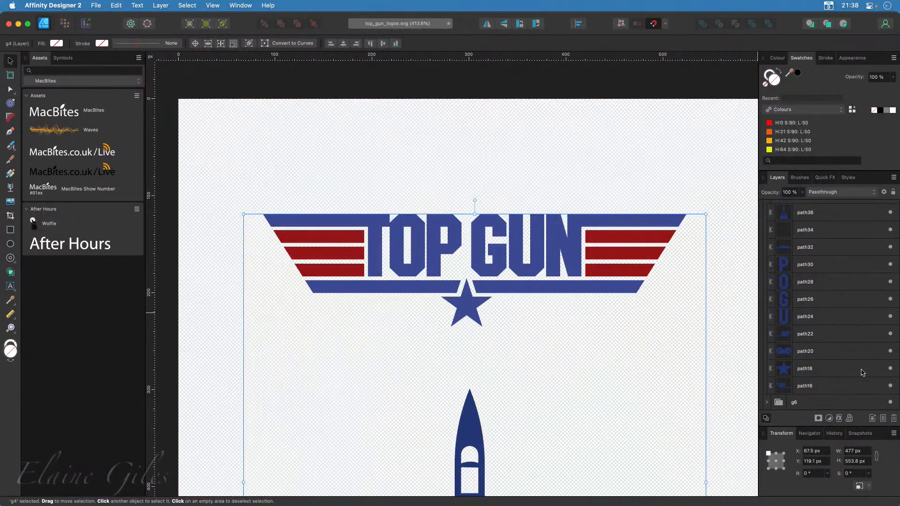
{"action": "scroll", "coordinate": [863, 372], "scroll_direction": "up", "scroll_amount": 2}
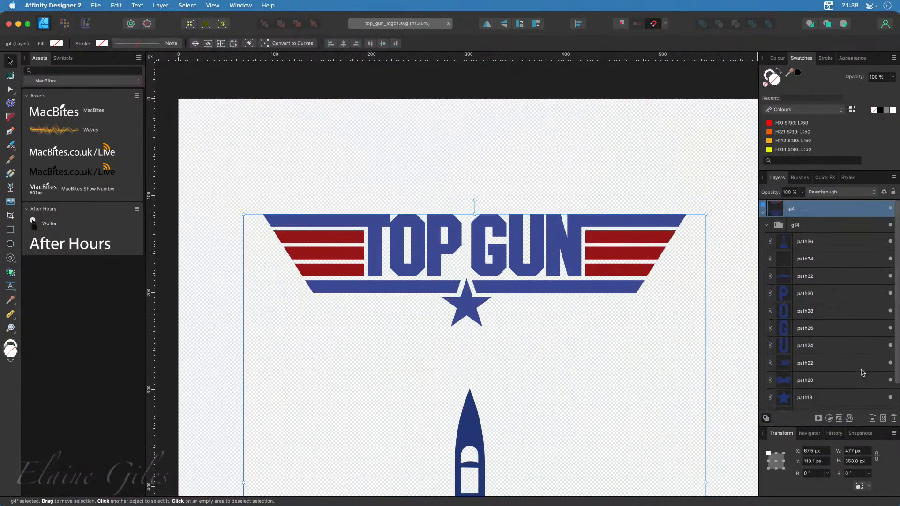
{"action": "left_click", "coordinate": [763, 212]}
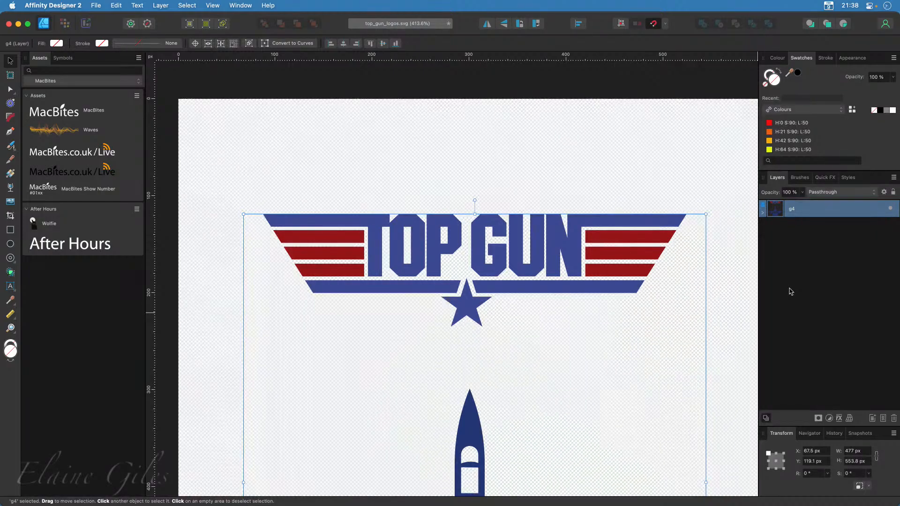
{"action": "left_click", "coordinate": [791, 292]}
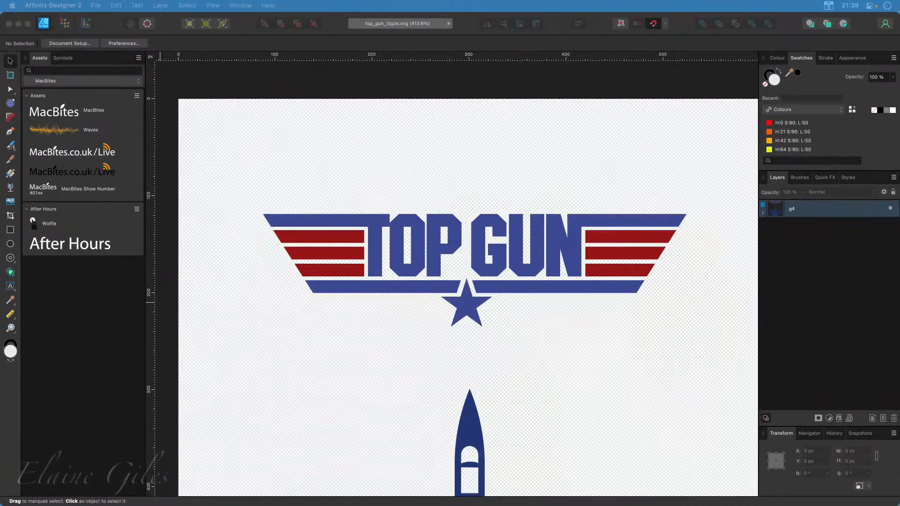
Quit the design application without saving the changes to top_gun_logos.svg
{"action": "left_click", "coordinate": [172, 24]}
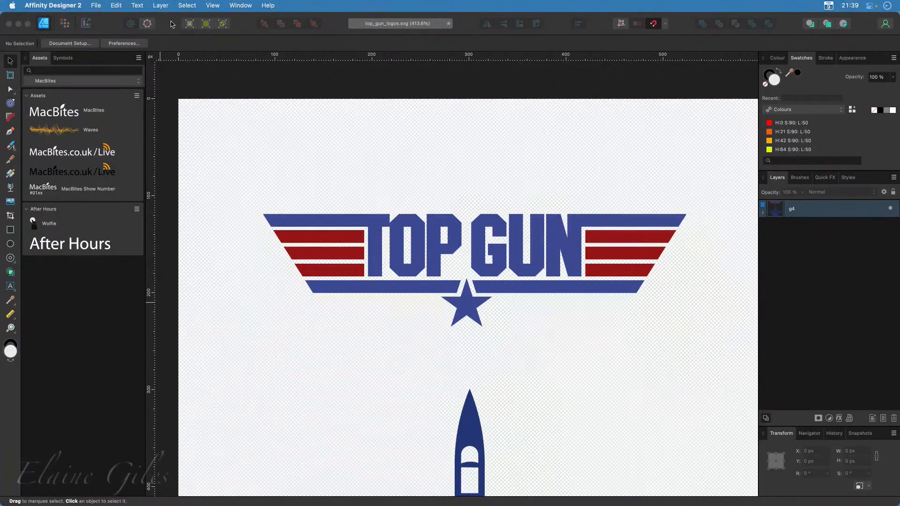
{"action": "key", "text": "super+q"}
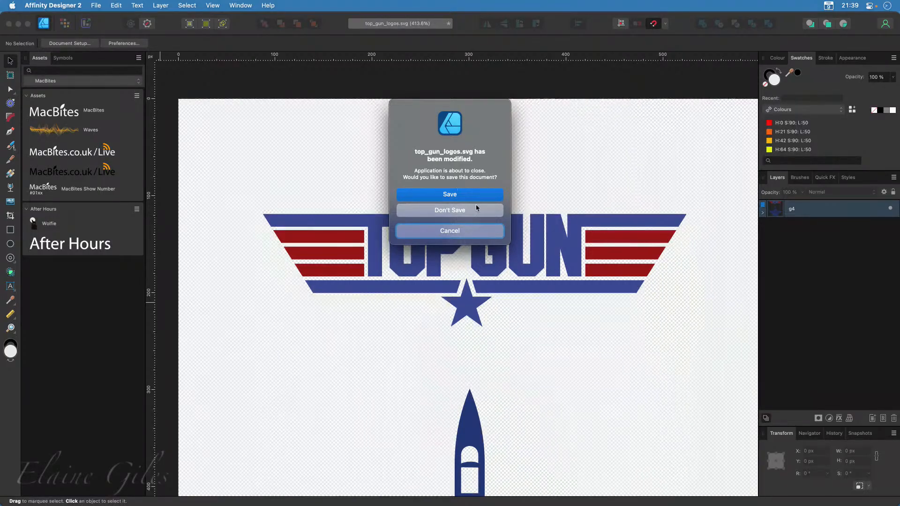
{"action": "left_click", "coordinate": [462, 217]}
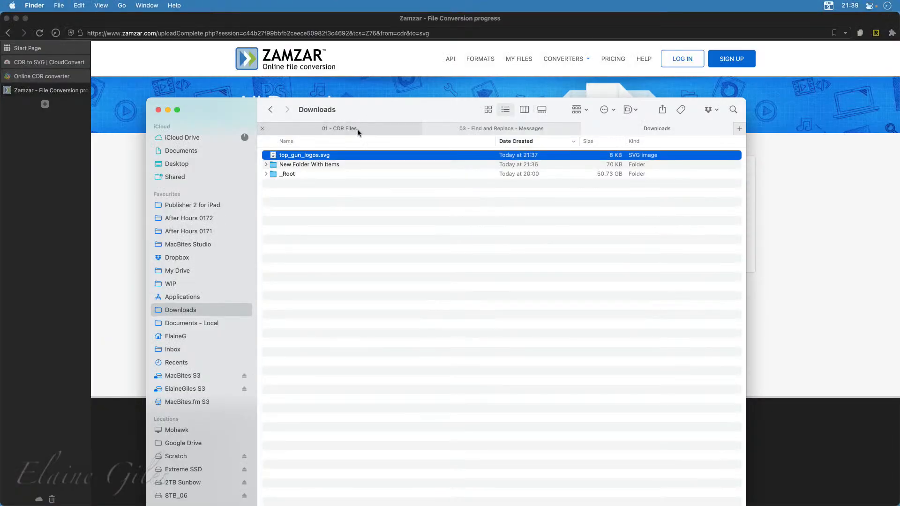
Return to the 01 - Working with Legacy Files - Converting Files folder and go through its CDR Files, Converted to SVG and Manuals subfolders
{"action": "left_click", "coordinate": [356, 132]}
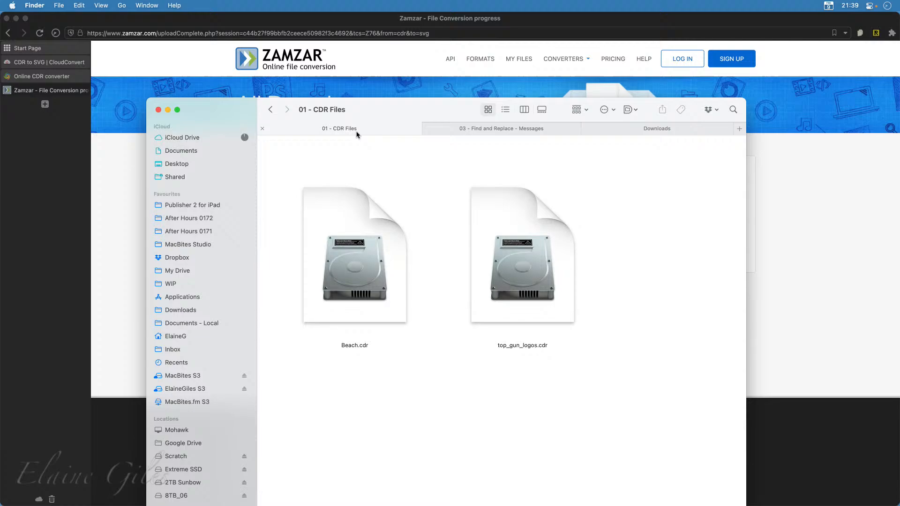
{"action": "left_click", "coordinate": [271, 110]}
{"action": "left_click_drag", "start_coordinate": [224, 107], "coordinate": [257, 9]}
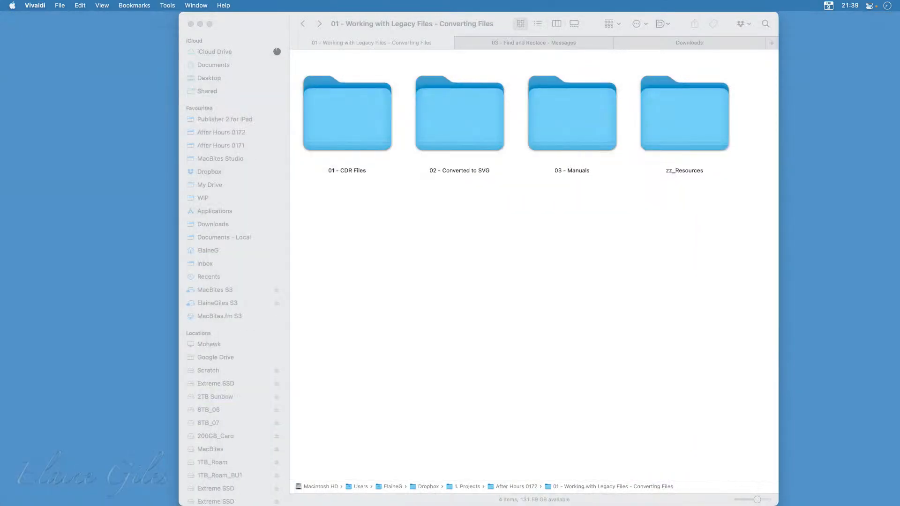
{"action": "left_click", "coordinate": [356, 122]}
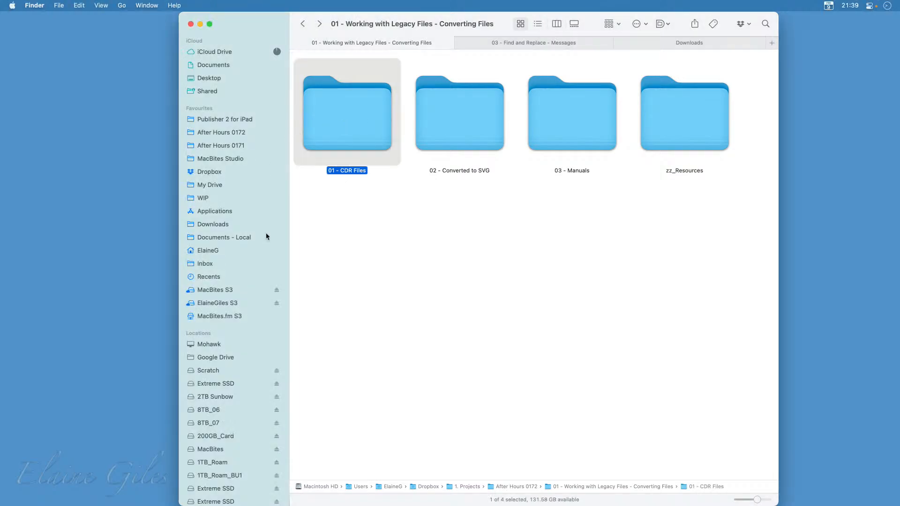
{"action": "left_click", "coordinate": [452, 130]}
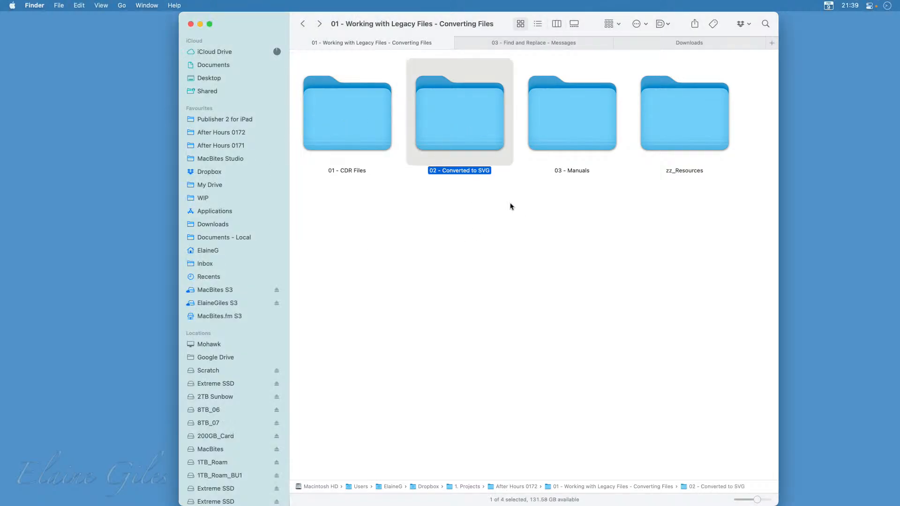
{"action": "left_click", "coordinate": [581, 134]}
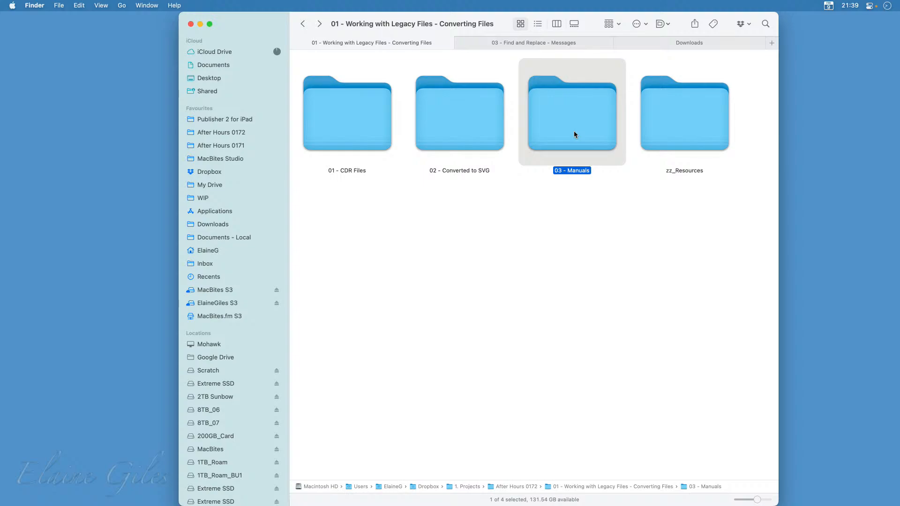
Open the 03 - Manuals folder and select the CorelDraw v7 introduction manual, followed by CorelDRAW7 Exercises.doc
{"action": "double_click", "coordinate": [575, 132]}
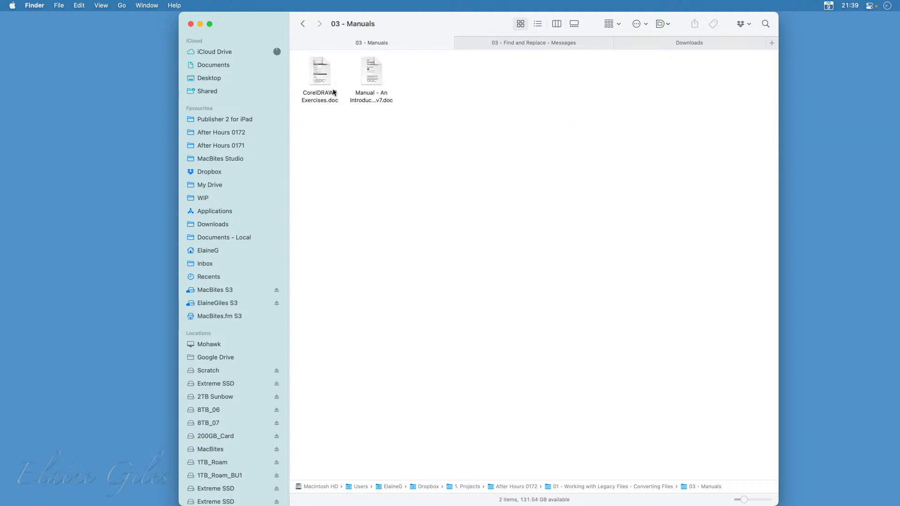
{"action": "left_click", "coordinate": [378, 81]}
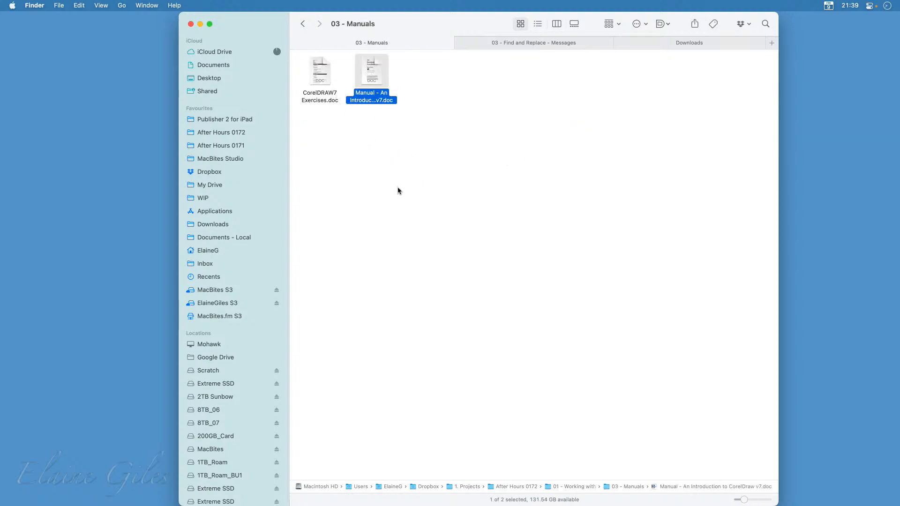
{"action": "left_click", "coordinate": [329, 84]}
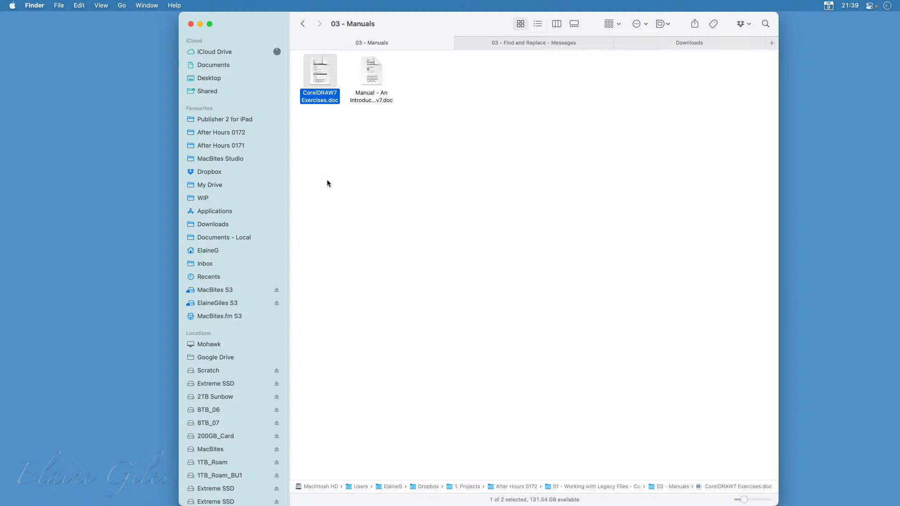
Open the Introduction to CorelDraw v7 manual in Word and enlarge its window to show more of the page
{"action": "left_click", "coordinate": [374, 74]}
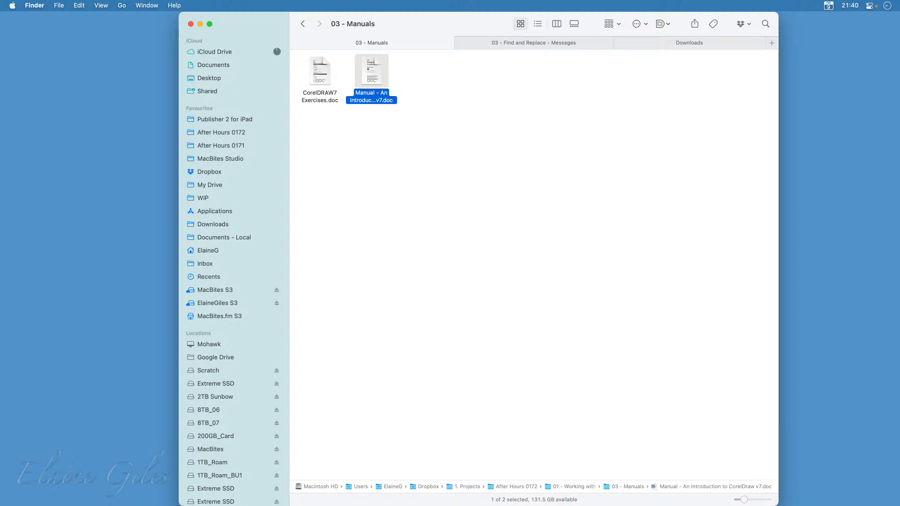
{"action": "left_click", "coordinate": [566, 195]}
{"action": "left_click", "coordinate": [378, 76]}
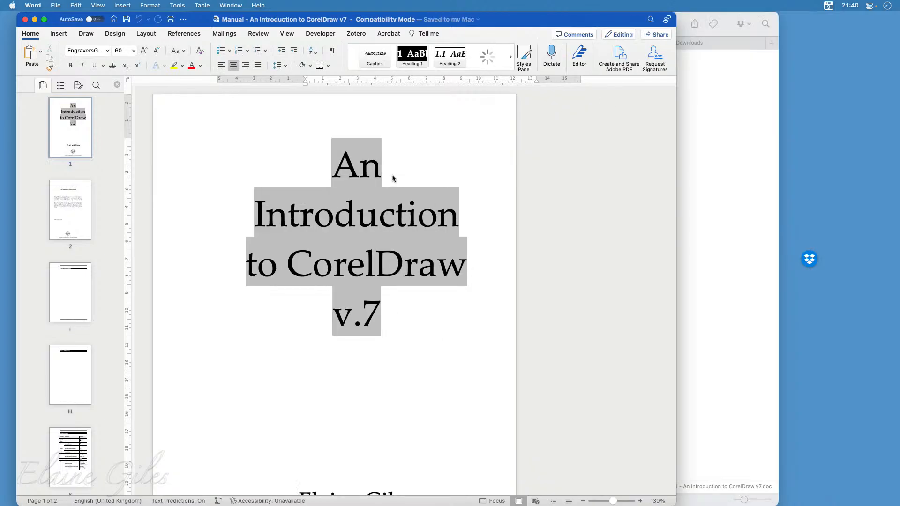
{"action": "double_click", "coordinate": [536, 22]}
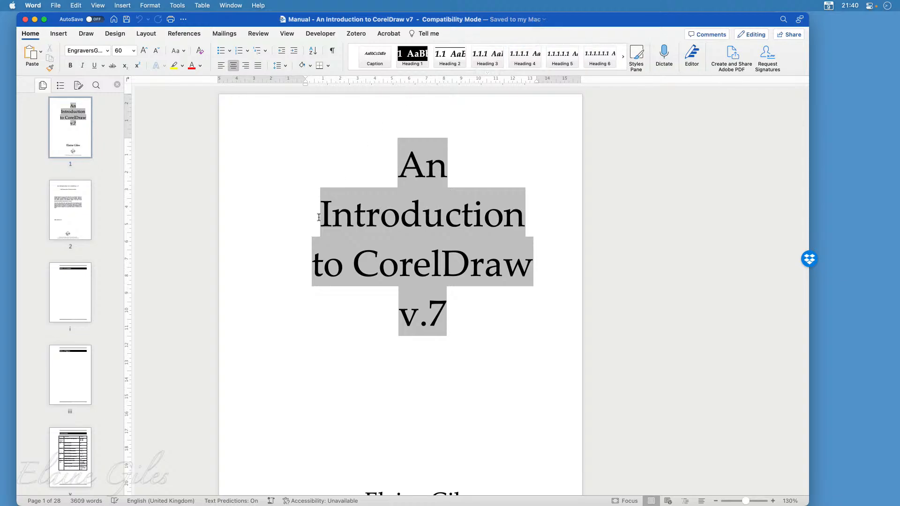
Examine the manual's copyright page, highlighting the rights and liability paragraphs followed by the ISBN
{"action": "left_click", "coordinate": [68, 209]}
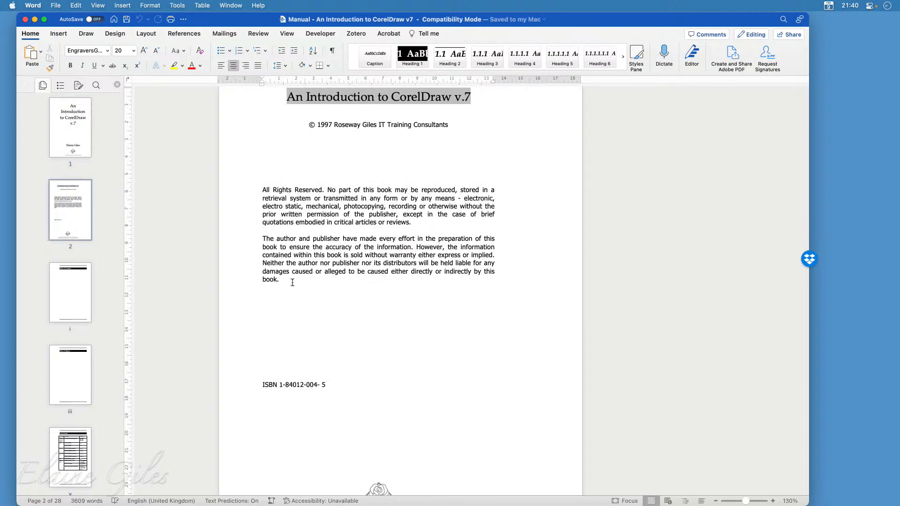
{"action": "left_click_drag", "start_coordinate": [291, 281], "coordinate": [260, 183]}
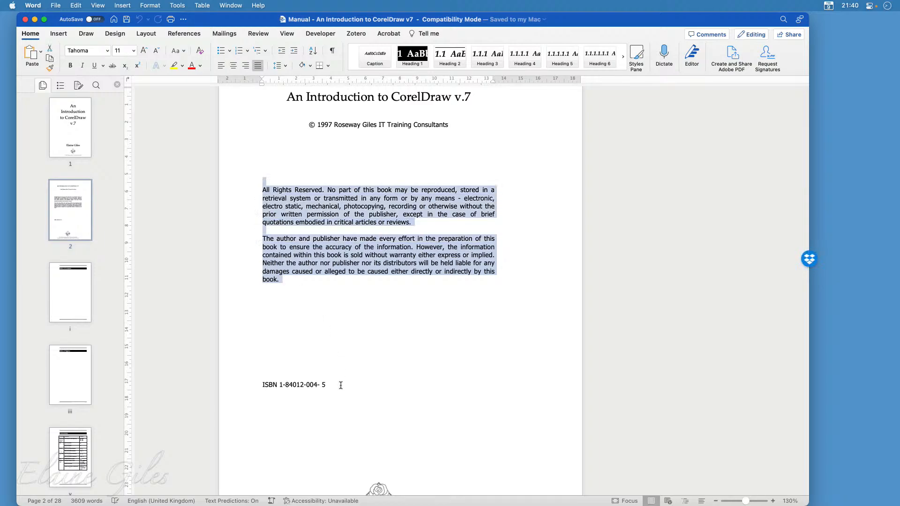
{"action": "left_click_drag", "start_coordinate": [337, 385], "coordinate": [235, 385]}
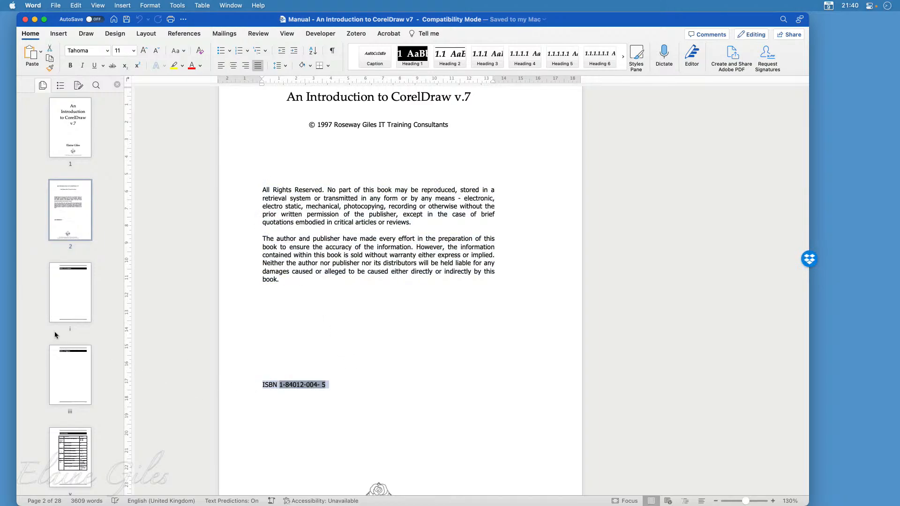
Look over the manual's Conventions table and the Introduction chapter's program list and notes on vector and bitmap images
{"action": "scroll", "coordinate": [69, 407], "scroll_direction": "down", "scroll_amount": 1}
{"action": "scroll", "coordinate": [70, 408], "scroll_direction": "down", "scroll_amount": 2}
{"action": "left_click", "coordinate": [74, 405]}
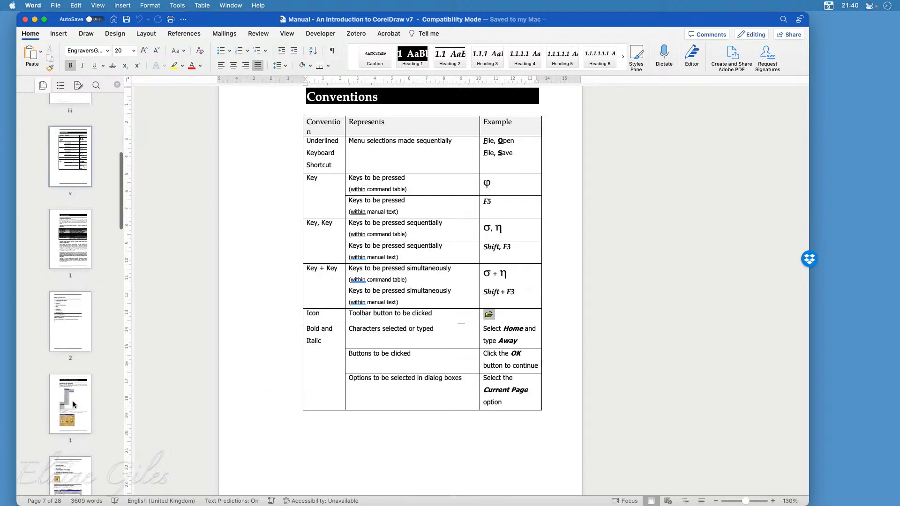
{"action": "left_click", "coordinate": [81, 250]}
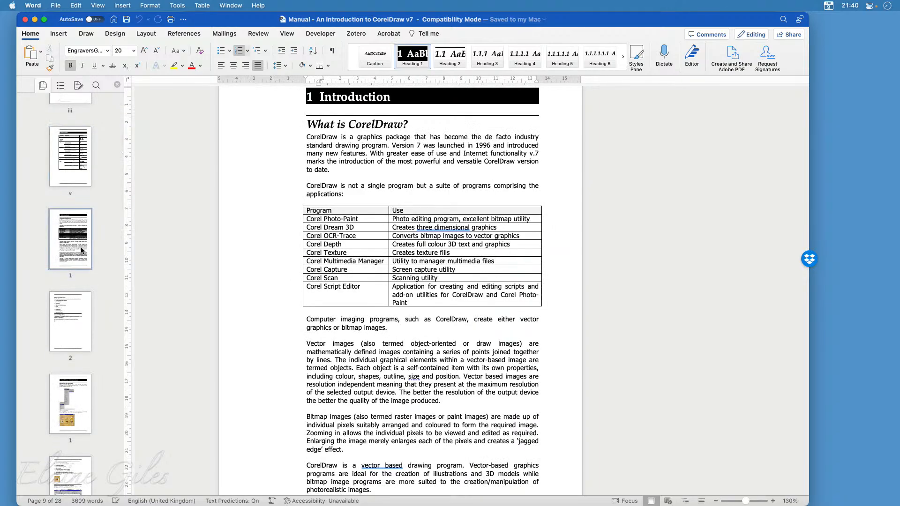
{"action": "scroll", "coordinate": [298, 360], "scroll_direction": "down", "scroll_amount": 4}
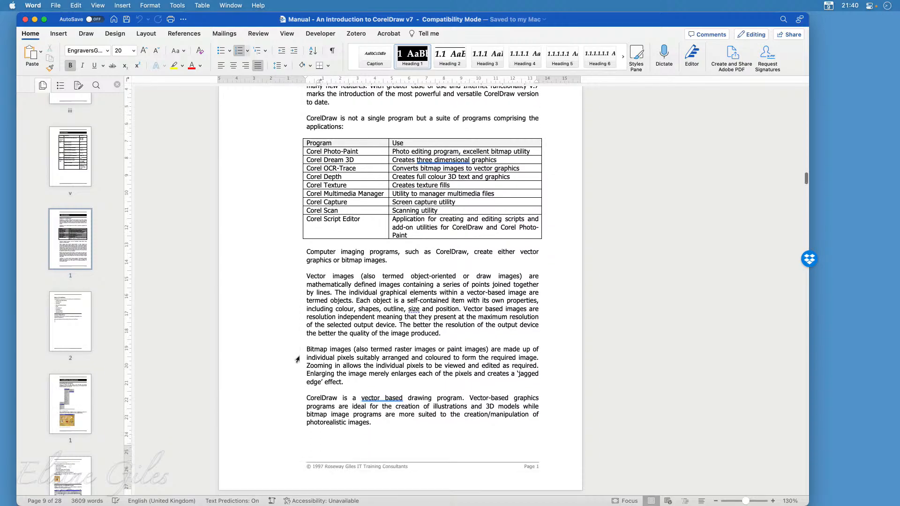
Read through the CorelDraw Fundamentals chapter from launching the program to the labelled CorelDRAW screen and Title Bar section
{"action": "scroll", "coordinate": [297, 359], "scroll_direction": "down", "scroll_amount": 15}
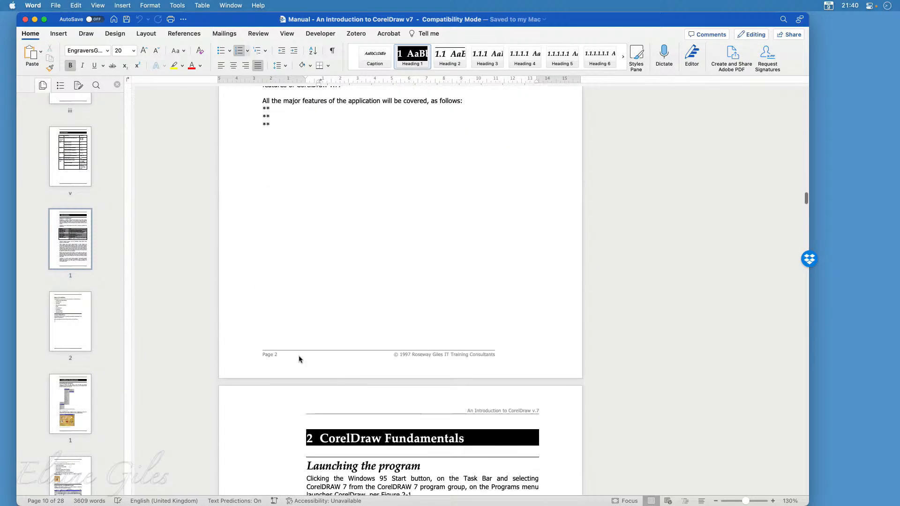
{"action": "scroll", "coordinate": [300, 360], "scroll_direction": "down", "scroll_amount": 20}
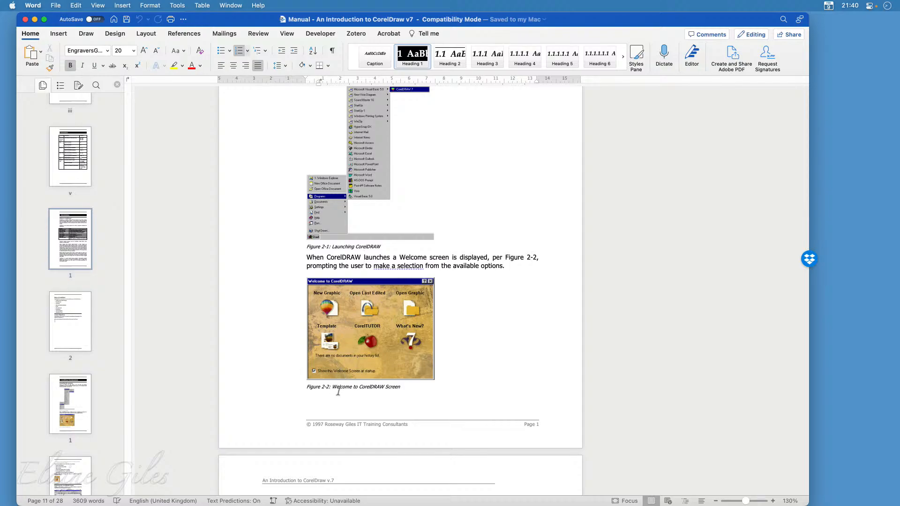
{"action": "scroll", "coordinate": [338, 391], "scroll_direction": "down", "scroll_amount": 15}
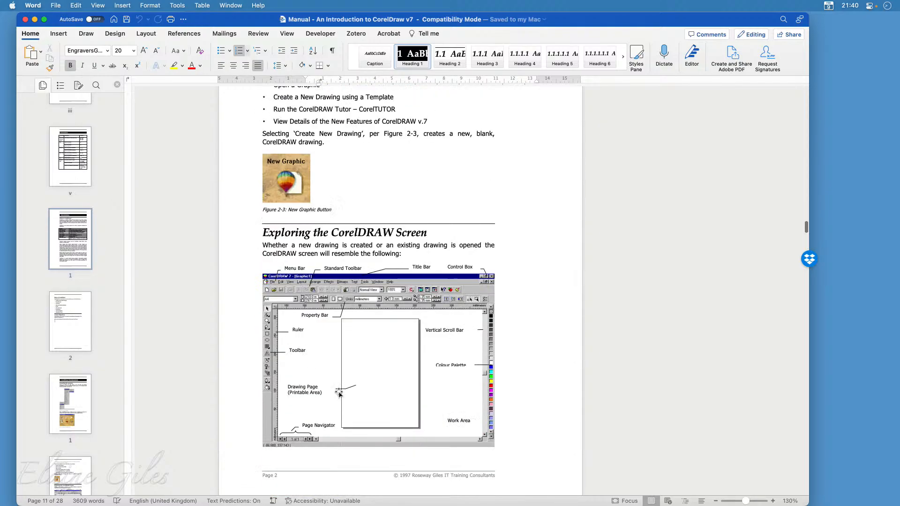
{"action": "scroll", "coordinate": [339, 393], "scroll_direction": "down", "scroll_amount": 1}
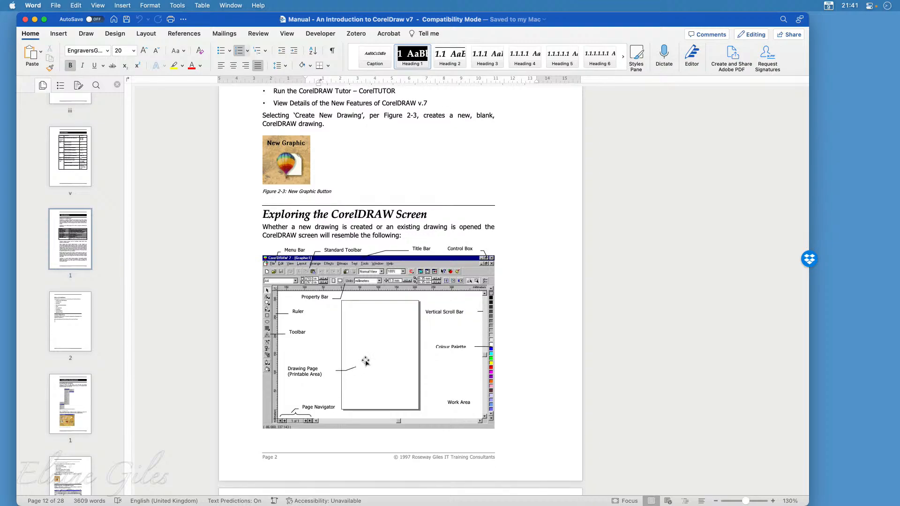
{"action": "scroll", "coordinate": [366, 364], "scroll_direction": "down", "scroll_amount": 5}
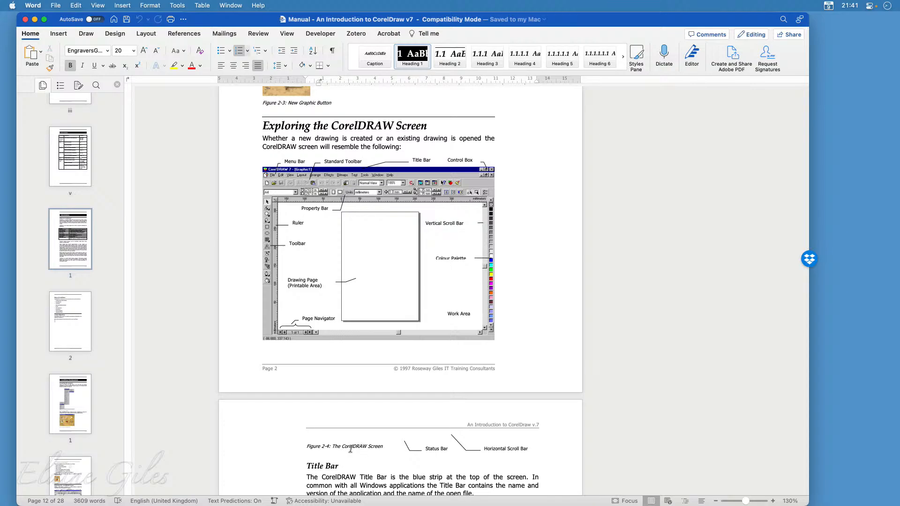
{"action": "scroll", "coordinate": [360, 447], "scroll_direction": "down", "scroll_amount": 4}
{"action": "scroll", "coordinate": [351, 449], "scroll_direction": "down", "scroll_amount": 20}
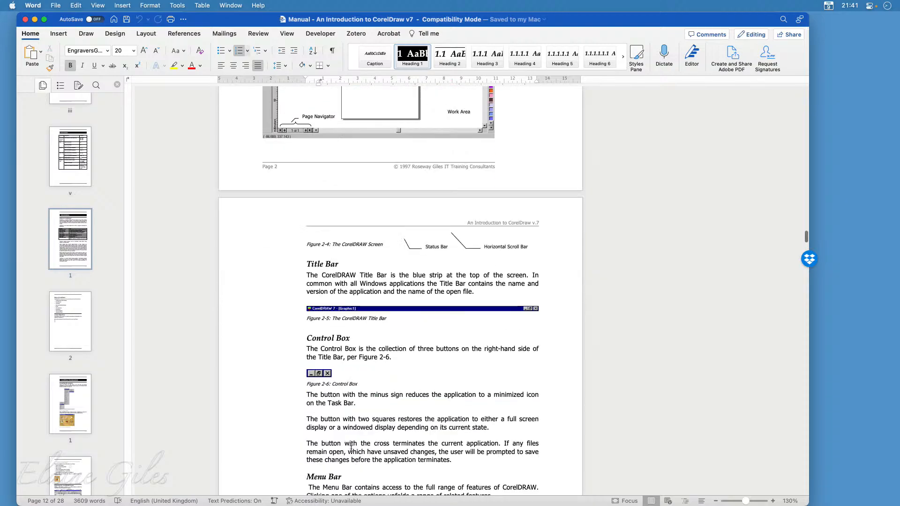
Review the manual's Toolbox, Colour Palette, Page Navigator, Roll-Ups and Flyouts sections with their screenshots
{"action": "scroll", "coordinate": [351, 449], "scroll_direction": "down", "scroll_amount": 20}
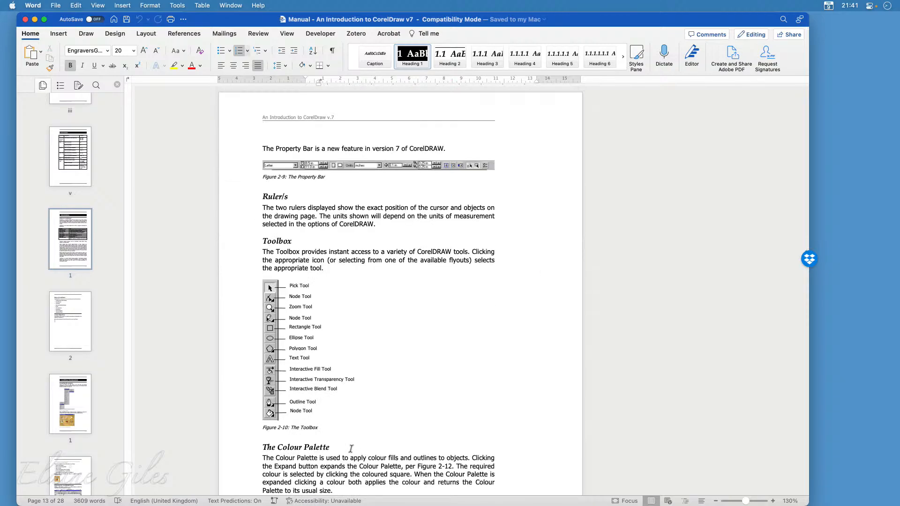
{"action": "scroll", "coordinate": [351, 450], "scroll_direction": "down", "scroll_amount": 20}
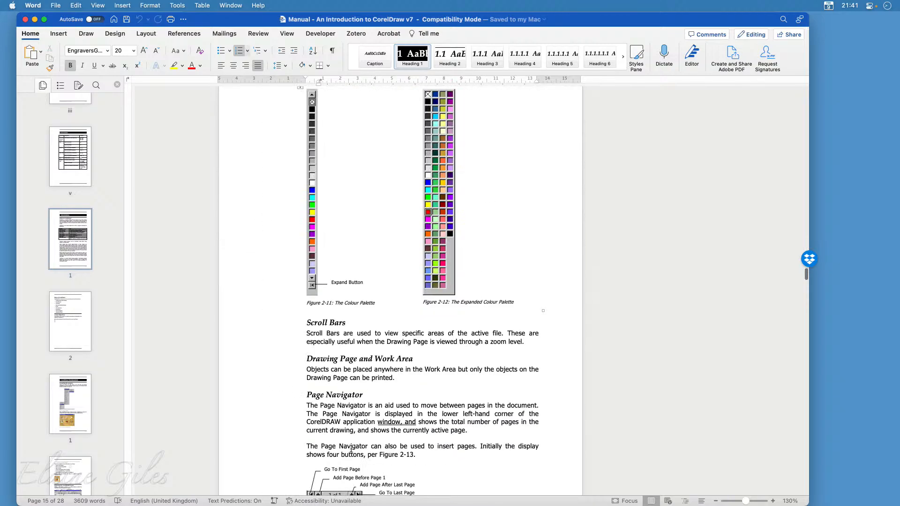
{"action": "scroll", "coordinate": [351, 450], "scroll_direction": "down", "scroll_amount": 20}
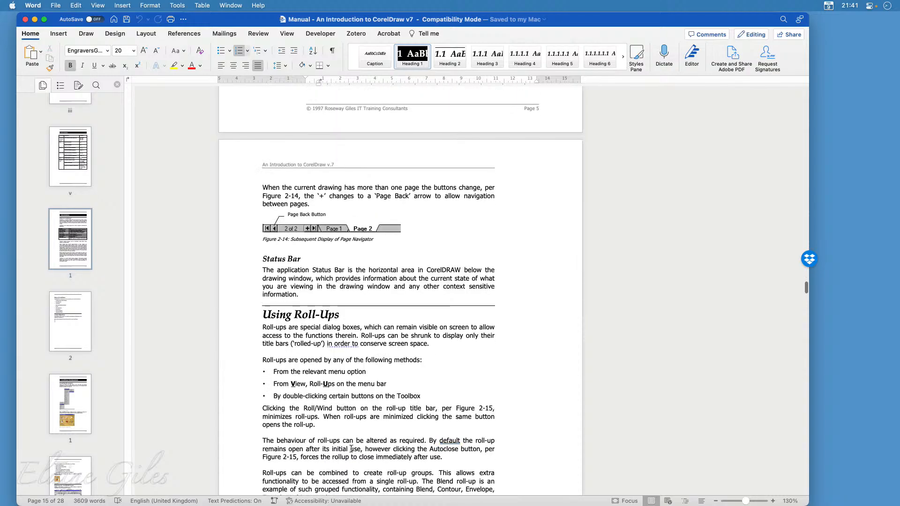
{"action": "scroll", "coordinate": [352, 451], "scroll_direction": "down", "scroll_amount": 1}
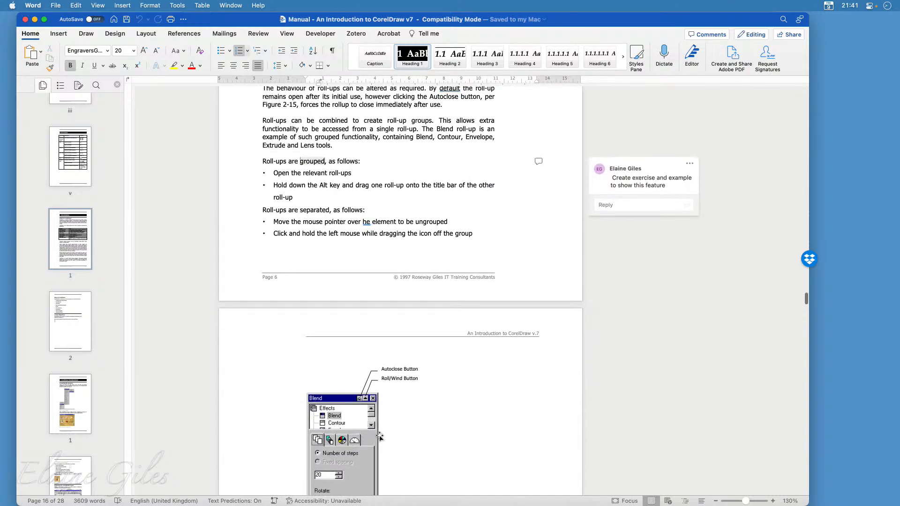
{"action": "scroll", "coordinate": [477, 446], "scroll_direction": "down", "scroll_amount": 5}
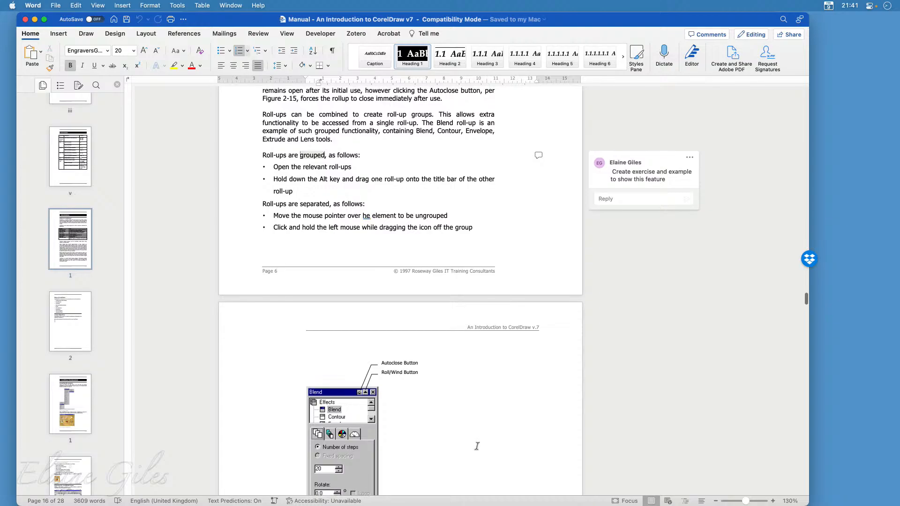
{"action": "scroll", "coordinate": [477, 446], "scroll_direction": "down", "scroll_amount": 2}
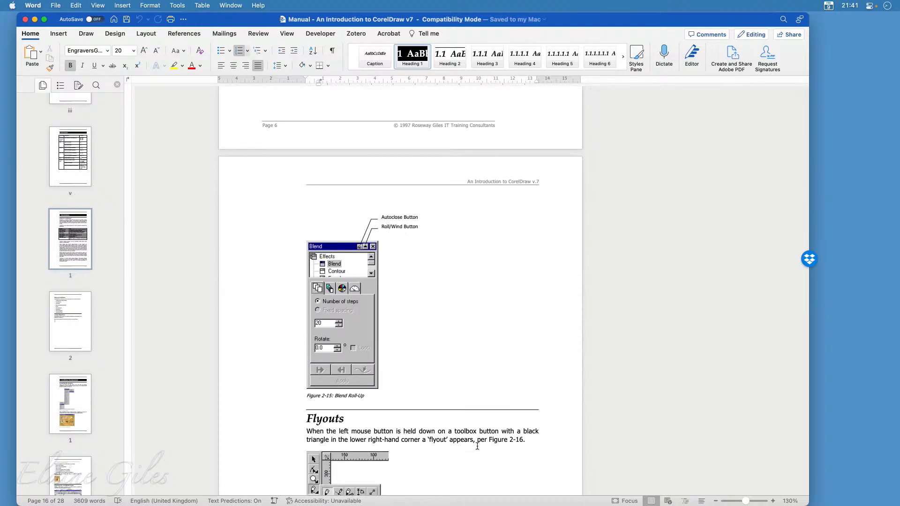
{"action": "scroll", "coordinate": [477, 446], "scroll_direction": "down", "scroll_amount": 10}
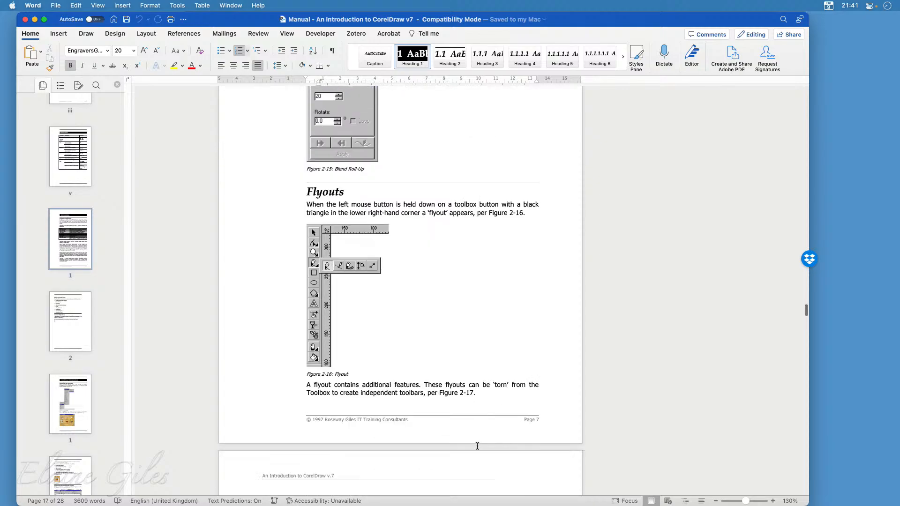
{"action": "scroll", "coordinate": [477, 446], "scroll_direction": "down", "scroll_amount": 6}
{"action": "scroll", "coordinate": [478, 446], "scroll_direction": "down", "scroll_amount": 13}
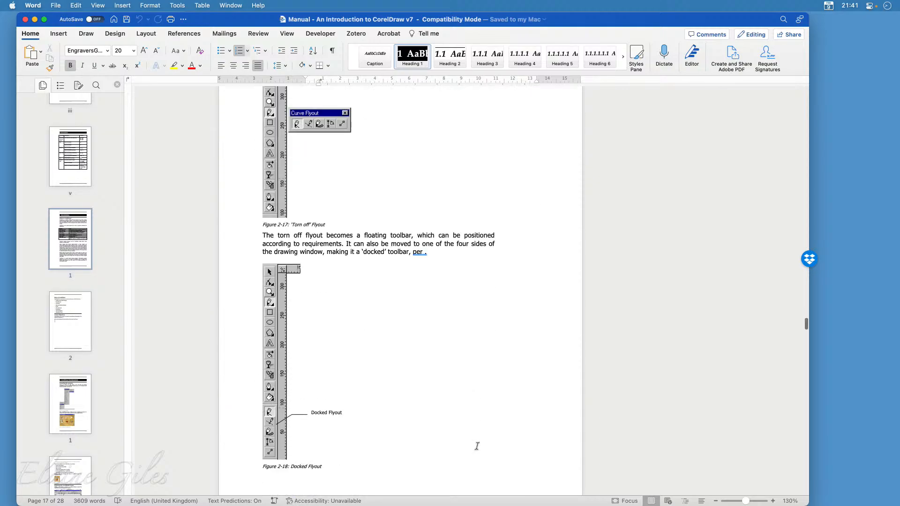
Review the CorelDraw Scrapbook and Document Information sections, continuing to the start of the Working with Drawings chapter
{"action": "scroll", "coordinate": [477, 446], "scroll_direction": "down", "scroll_amount": 10}
{"action": "scroll", "coordinate": [478, 446], "scroll_direction": "down", "scroll_amount": 6}
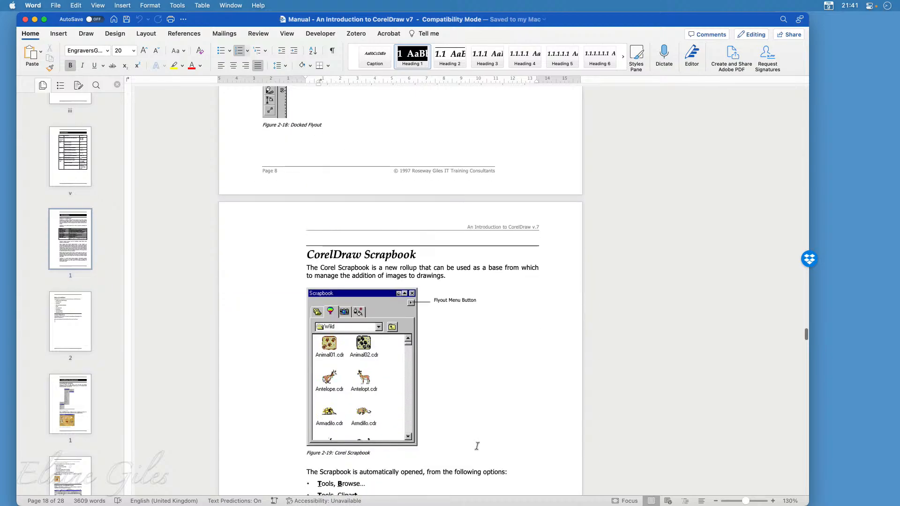
{"action": "scroll", "coordinate": [477, 446], "scroll_direction": "down", "scroll_amount": 6}
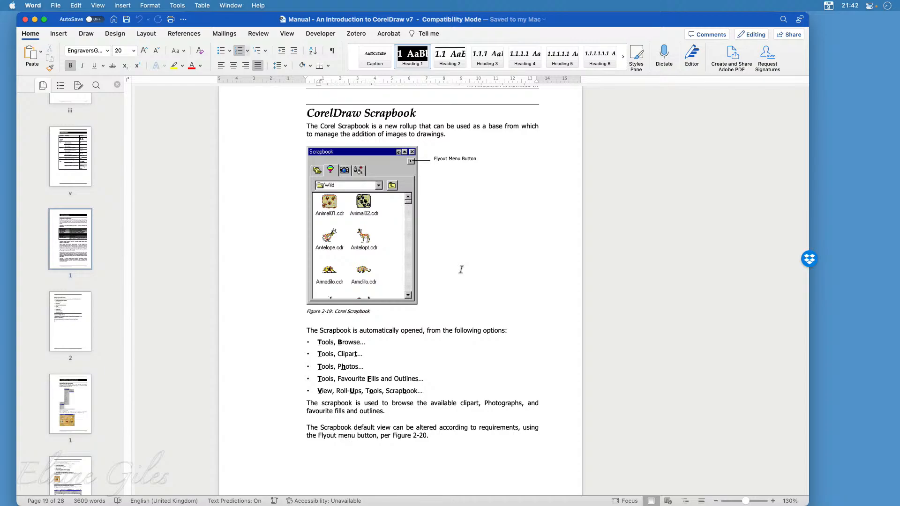
{"action": "scroll", "coordinate": [464, 361], "scroll_direction": "down", "scroll_amount": 5}
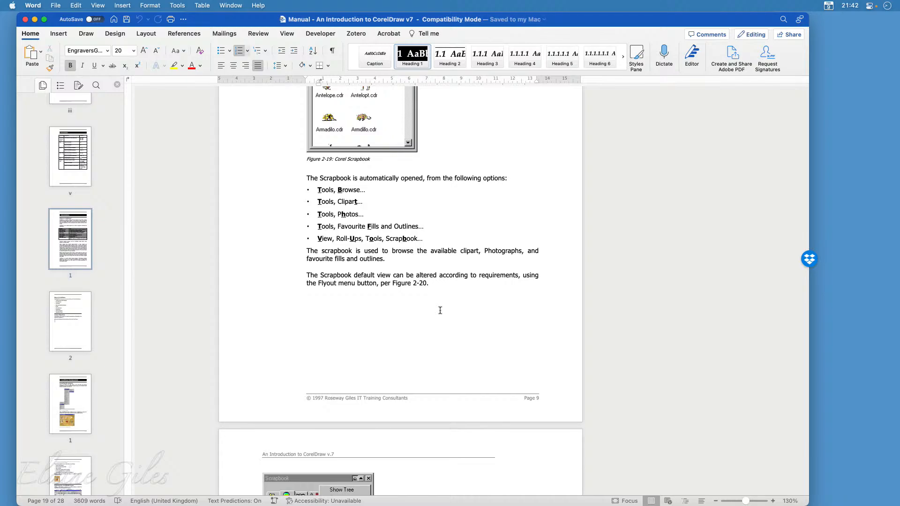
{"action": "scroll", "coordinate": [427, 324], "scroll_direction": "down", "scroll_amount": 10}
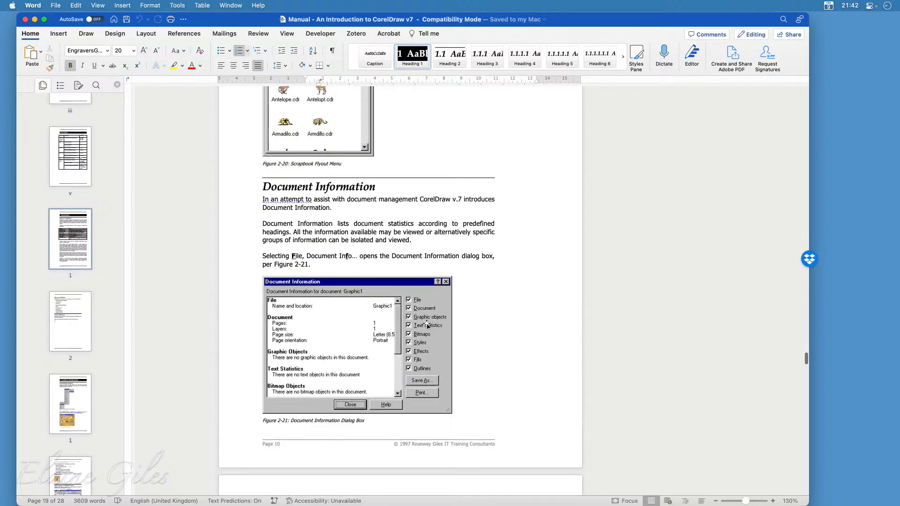
{"action": "scroll", "coordinate": [426, 325], "scroll_direction": "down", "scroll_amount": 10}
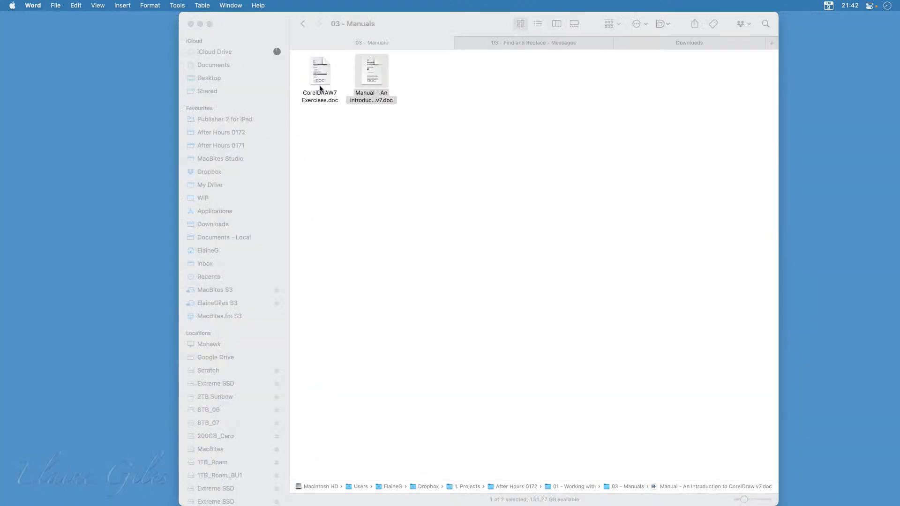
Switch to CorelDRAW7 Exercises.doc and read down to the Page Curl exercise, enlarging the page to 180%
{"action": "left_click", "coordinate": [321, 87]}
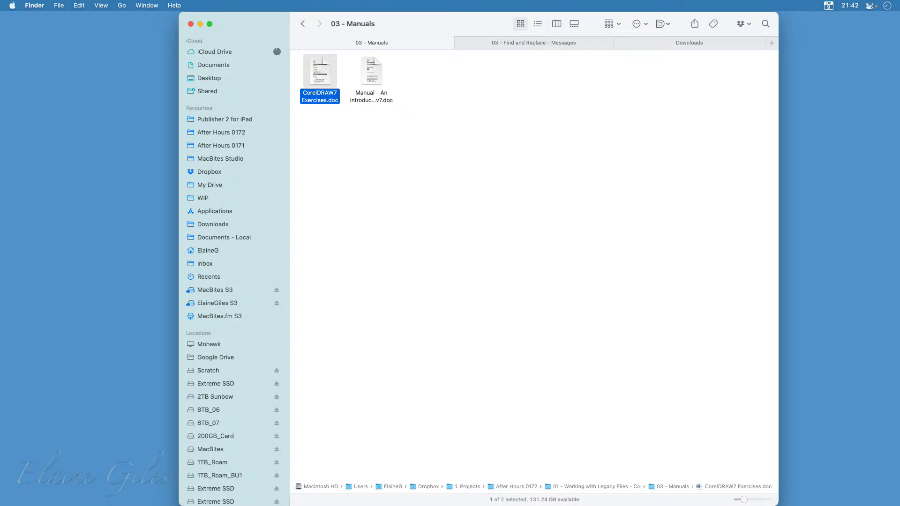
{"action": "double_click", "coordinate": [318, 74]}
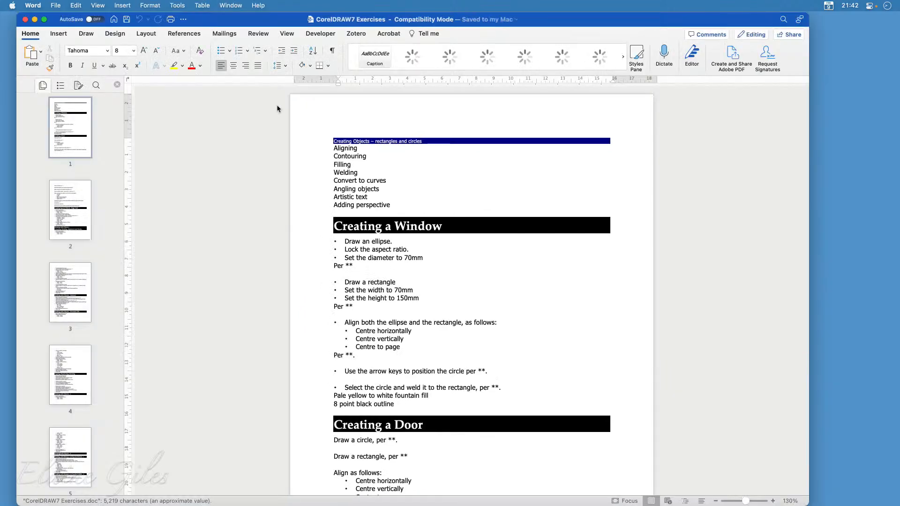
{"action": "scroll", "coordinate": [250, 249], "scroll_direction": "down", "scroll_amount": 20}
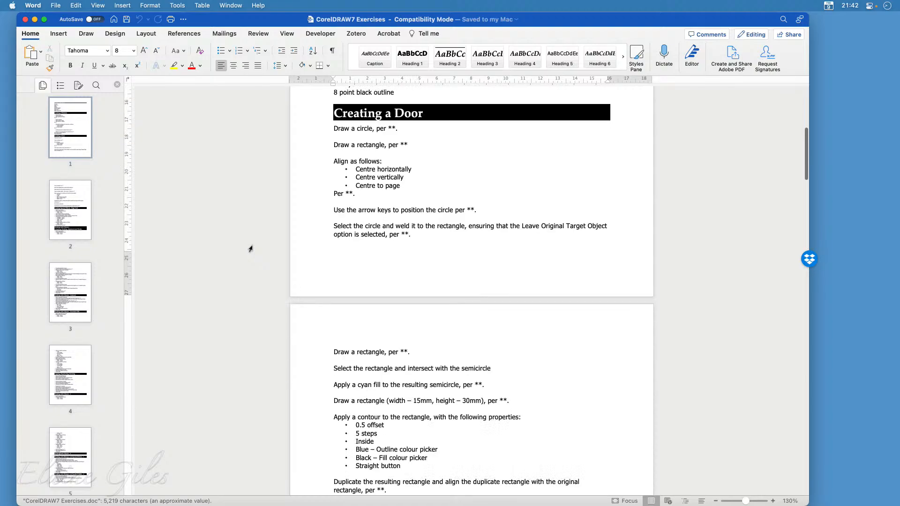
{"action": "scroll", "coordinate": [250, 249], "scroll_direction": "down", "scroll_amount": 6}
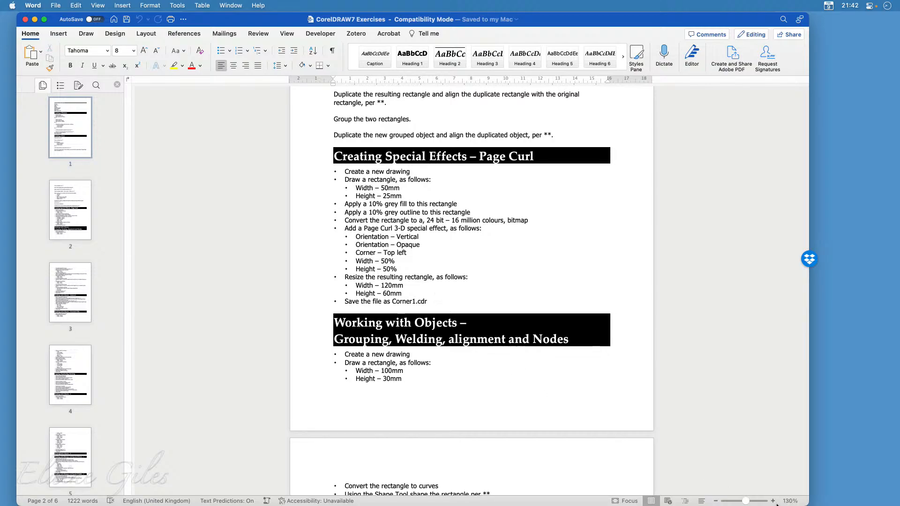
{"action": "left_click", "coordinate": [774, 501]}
{"action": "left_click", "coordinate": [773, 501]}
{"action": "left_click", "coordinate": [773, 502]}
{"action": "left_click", "coordinate": [773, 502]}
{"action": "left_click", "coordinate": [773, 502]}
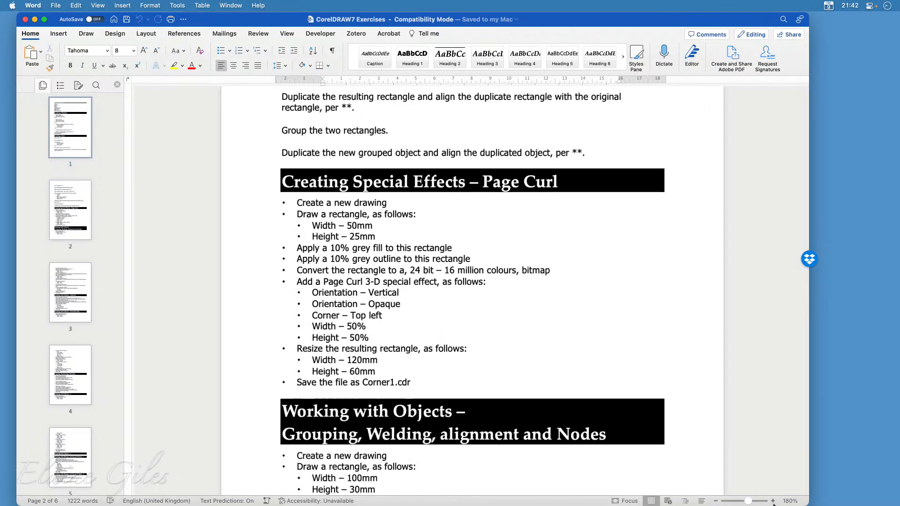
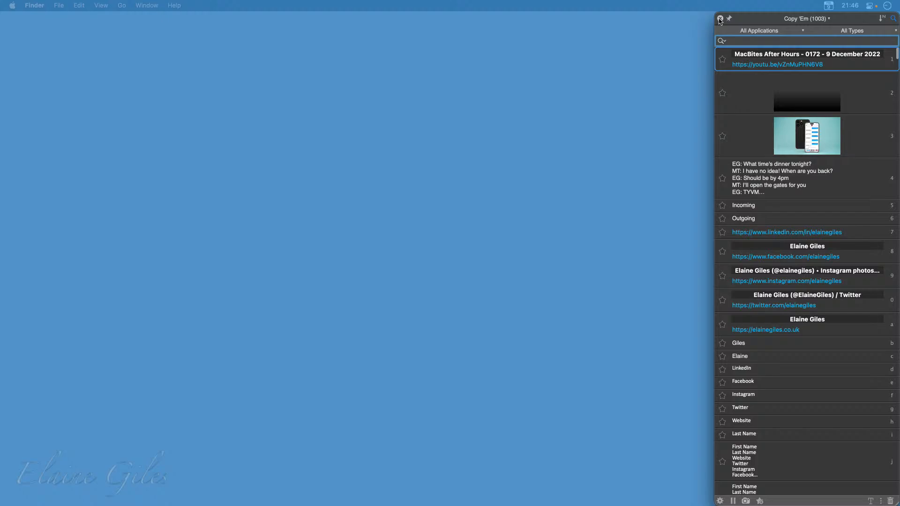
Close the clipboard history, switch to Data.txt in Sublime Text, close the Messages.txt window, and reposition the Data.txt window
{"action": "left_click", "coordinate": [721, 19]}
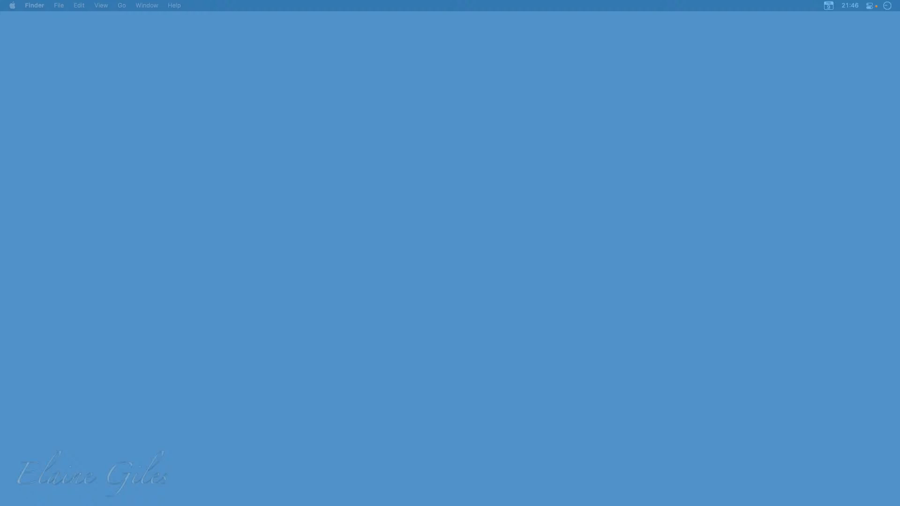
{"action": "key", "text": "super+Tab"}
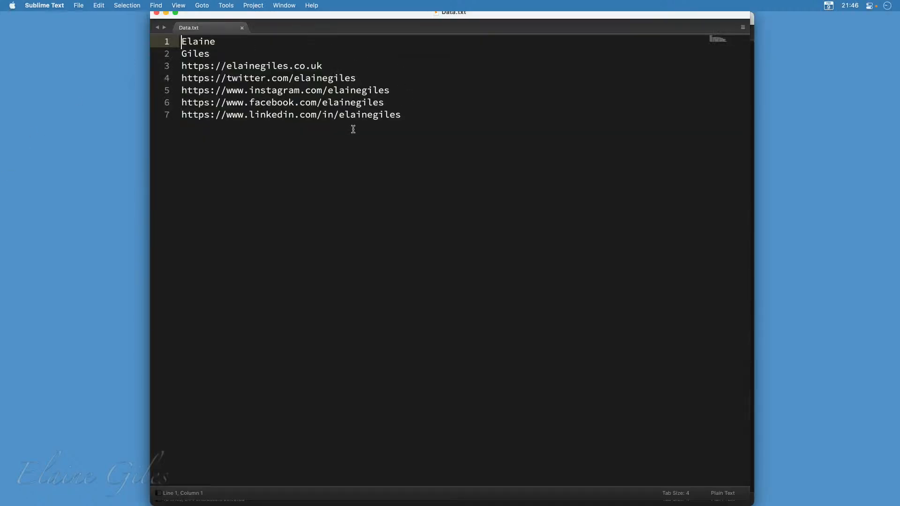
{"action": "left_click_drag", "start_coordinate": [497, 22], "coordinate": [600, 29]}
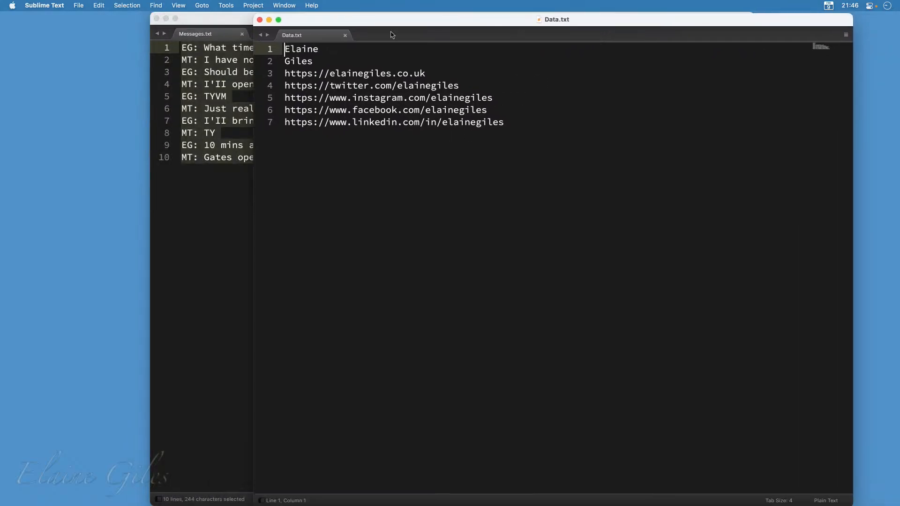
{"action": "left_click", "coordinate": [228, 27]}
{"action": "left_click", "coordinate": [242, 34]}
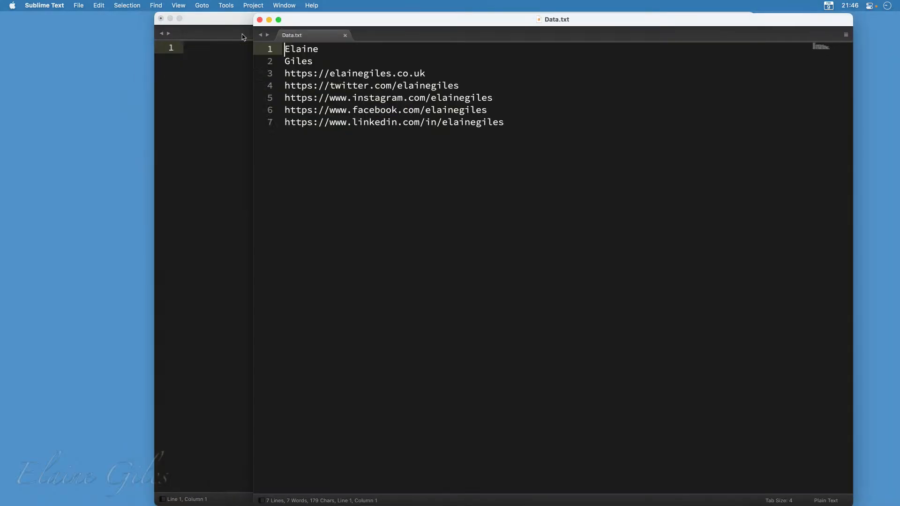
{"action": "left_click", "coordinate": [161, 18]}
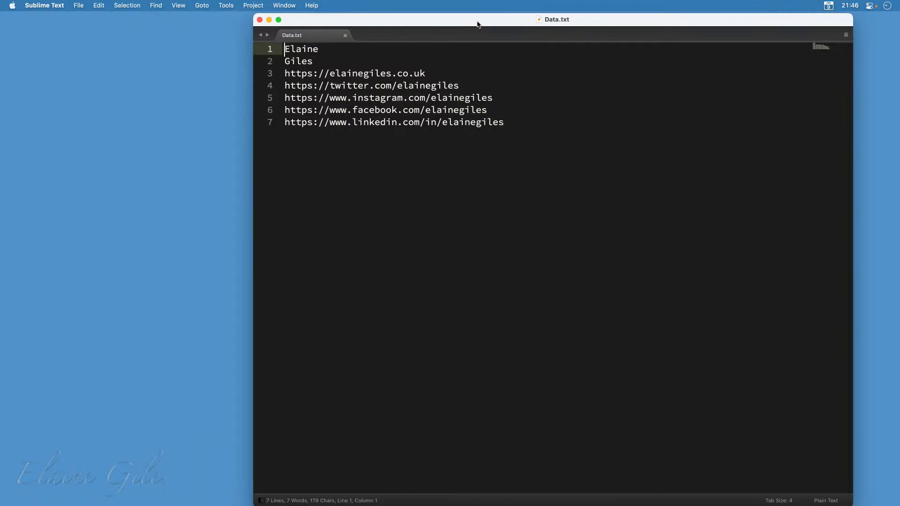
{"action": "left_click_drag", "start_coordinate": [468, 21], "coordinate": [512, 19]}
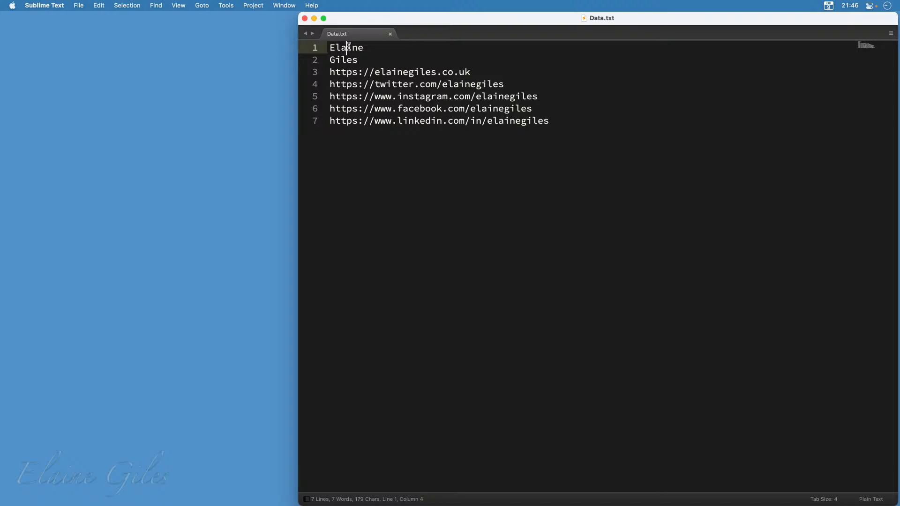
Copy the first name, surname and website address separately from Data.txt, and check the entries in the Copy 'Em history
{"action": "double_click", "coordinate": [350, 49]}
{"action": "key", "text": "super+c"}
{"action": "double_click", "coordinate": [343, 59]}
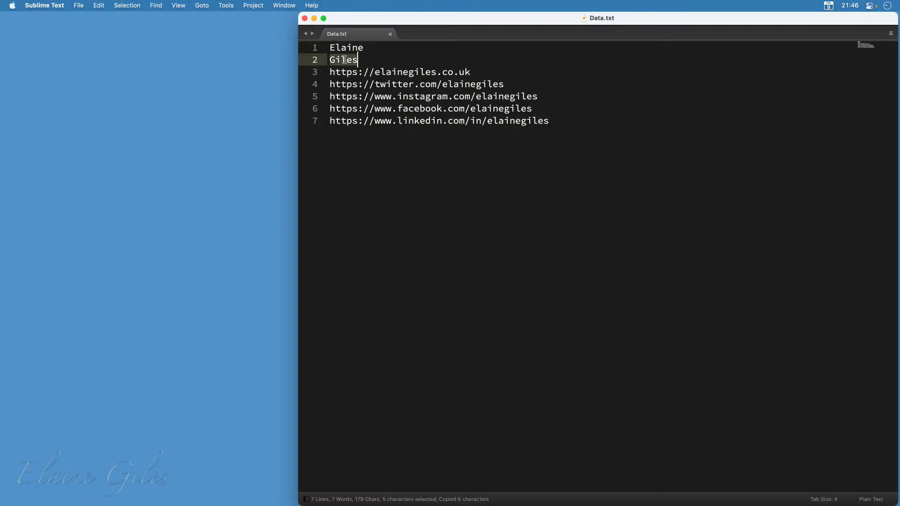
{"action": "key", "text": "super+c"}
{"action": "left_click_drag", "start_coordinate": [493, 71], "coordinate": [323, 71]}
{"action": "key", "text": "super+c"}
{"action": "key", "text": "ctrl+alt+v"}
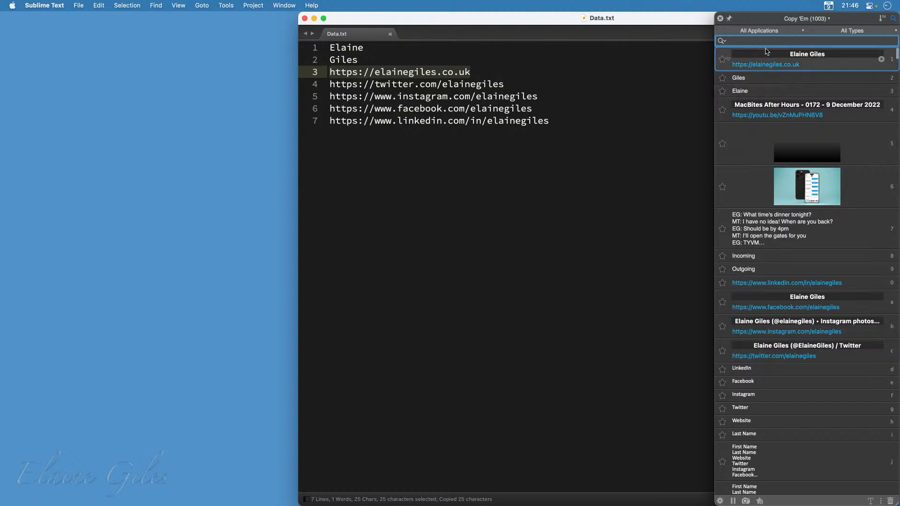
{"action": "left_click", "coordinate": [721, 19]}
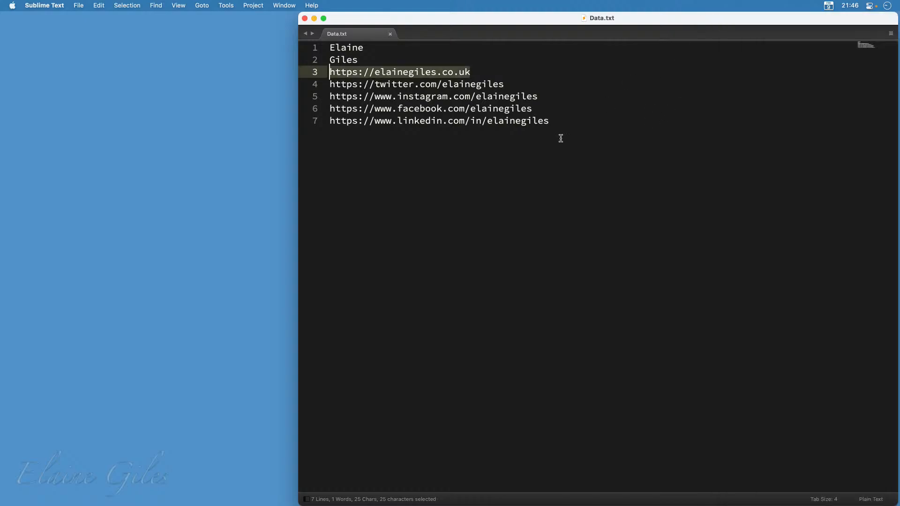
Open the Paste Queue window beside Data.txt and copy the first name, surname and website address into the queue
{"action": "left_click", "coordinate": [493, 204]}
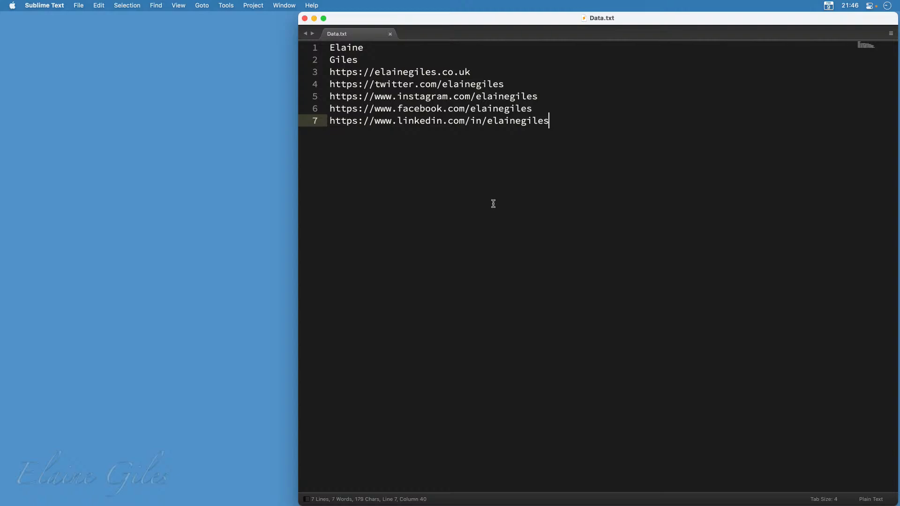
{"action": "key", "text": "ctrl+alt+q"}
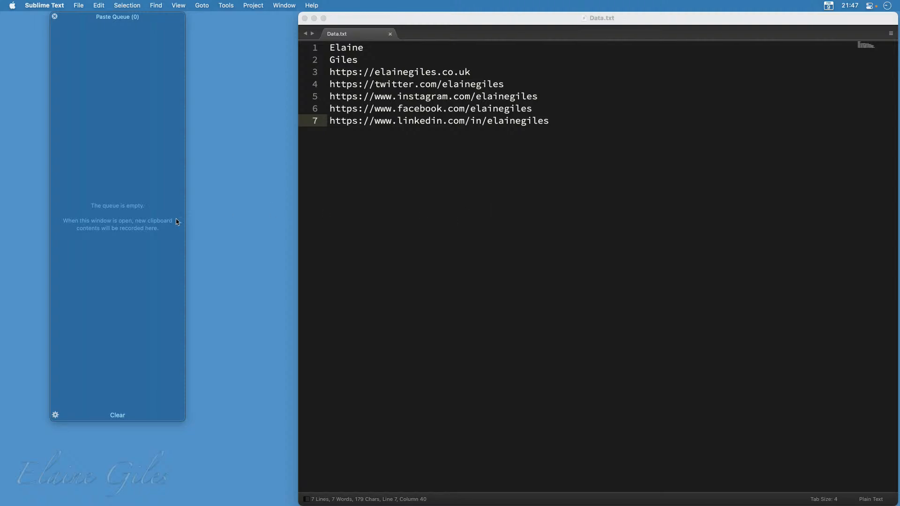
{"action": "left_click_drag", "start_coordinate": [158, 22], "coordinate": [174, 52]}
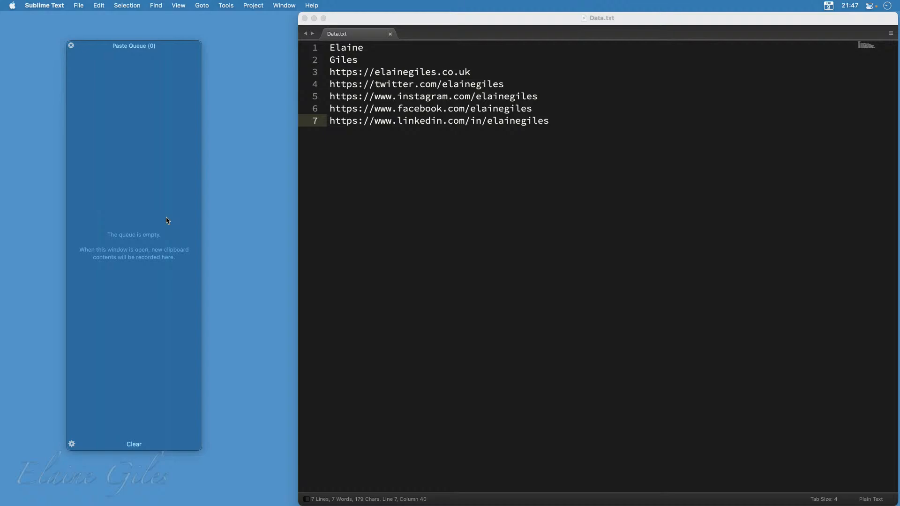
{"action": "double_click", "coordinate": [353, 51]}
{"action": "key", "text": "super+c"}
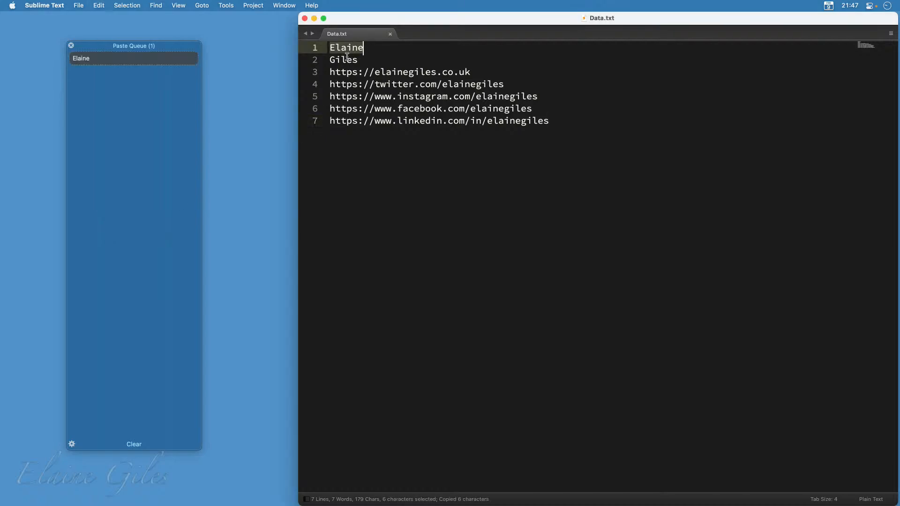
{"action": "double_click", "coordinate": [347, 60]}
{"action": "key", "text": "super+c"}
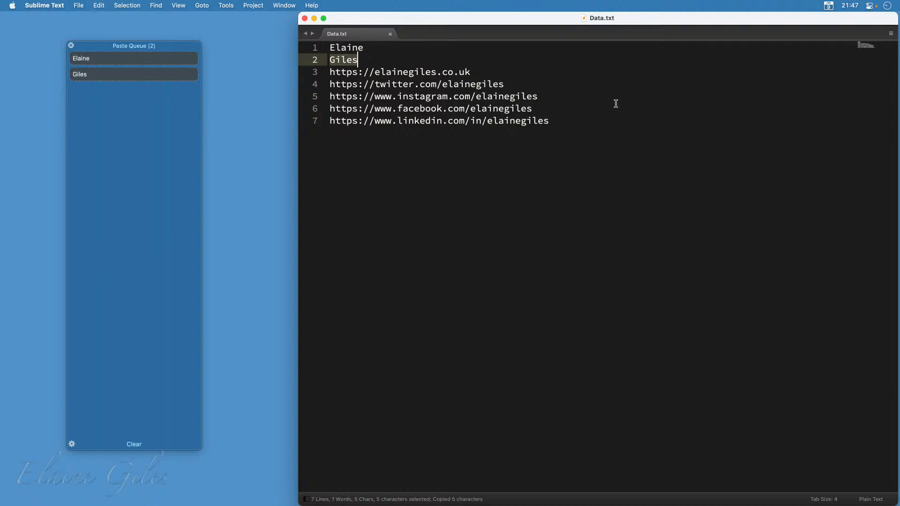
{"action": "left_click_drag", "start_coordinate": [479, 73], "coordinate": [323, 74]}
{"action": "key", "text": "super+c"}
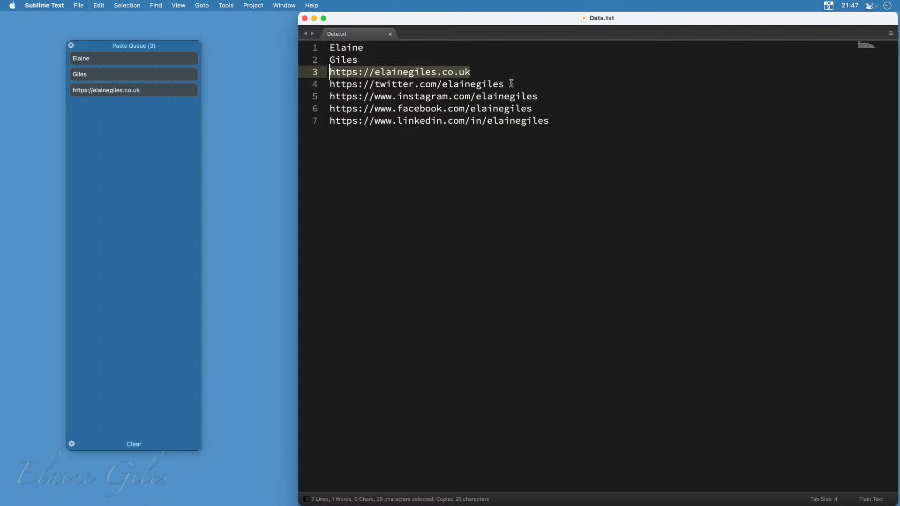
Copy the Twitter, Instagram, Facebook and LinkedIn addresses from Data.txt into the paste queue one at a time
{"action": "left_click_drag", "start_coordinate": [509, 84], "coordinate": [329, 86]}
{"action": "key", "text": "super+c"}
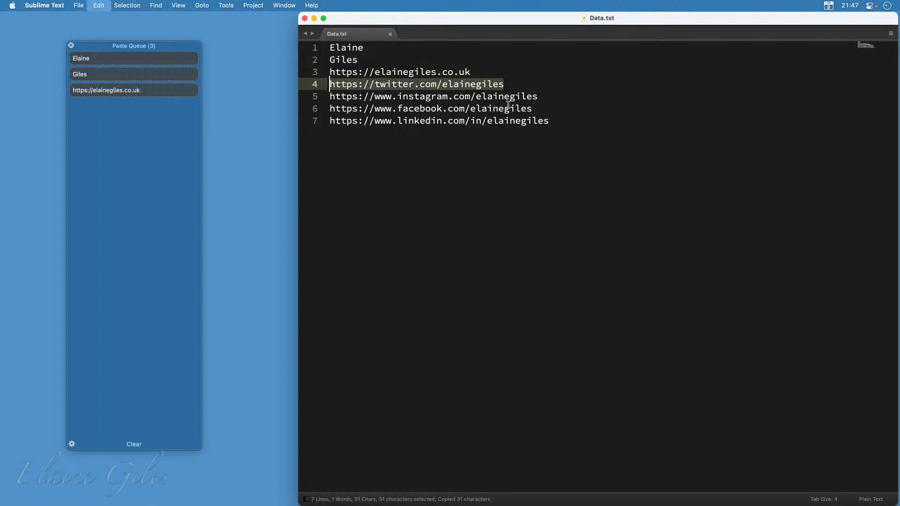
{"action": "left_click_drag", "start_coordinate": [544, 96], "coordinate": [330, 97]}
{"action": "key", "text": "super+c"}
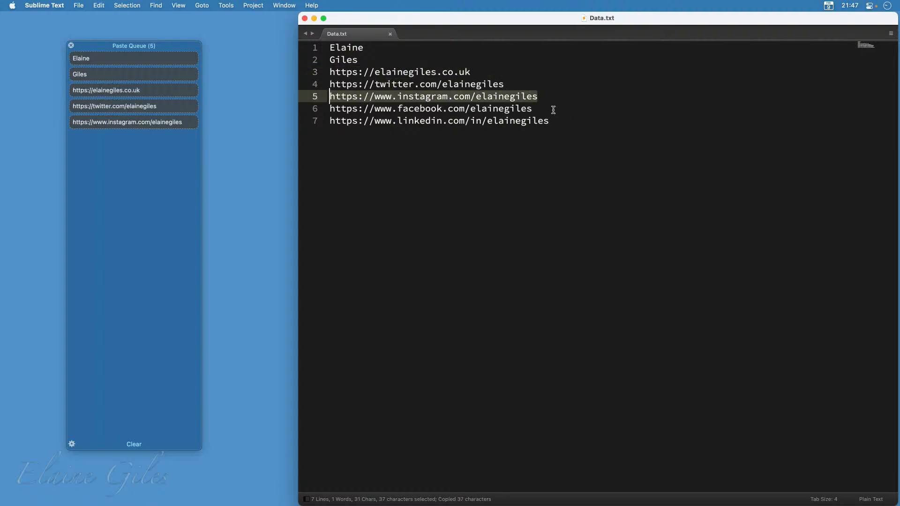
{"action": "left_click_drag", "start_coordinate": [553, 109], "coordinate": [331, 113]}
{"action": "key", "text": "super+c"}
{"action": "left_click_drag", "start_coordinate": [551, 121], "coordinate": [331, 121]}
{"action": "key", "text": "super+c"}
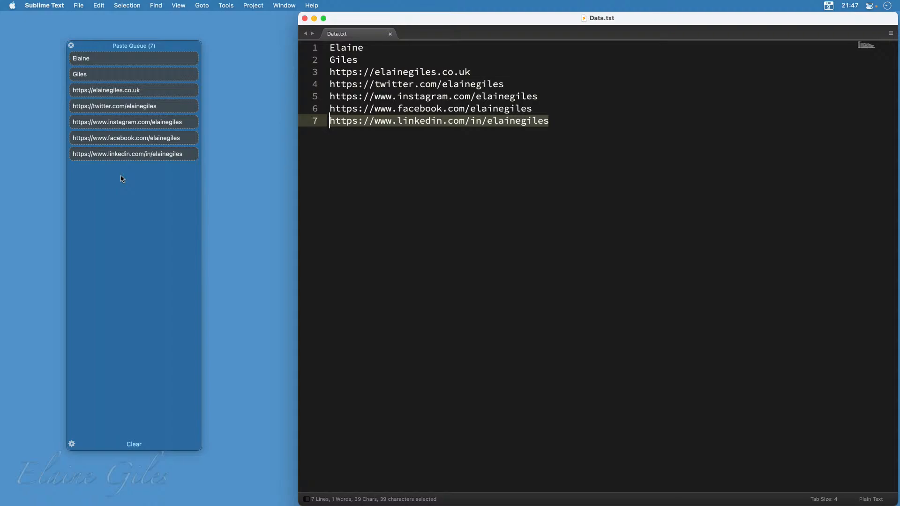
Add three new lines after the LinkedIn address at the end of Data.txt
{"action": "left_click", "coordinate": [548, 279]}
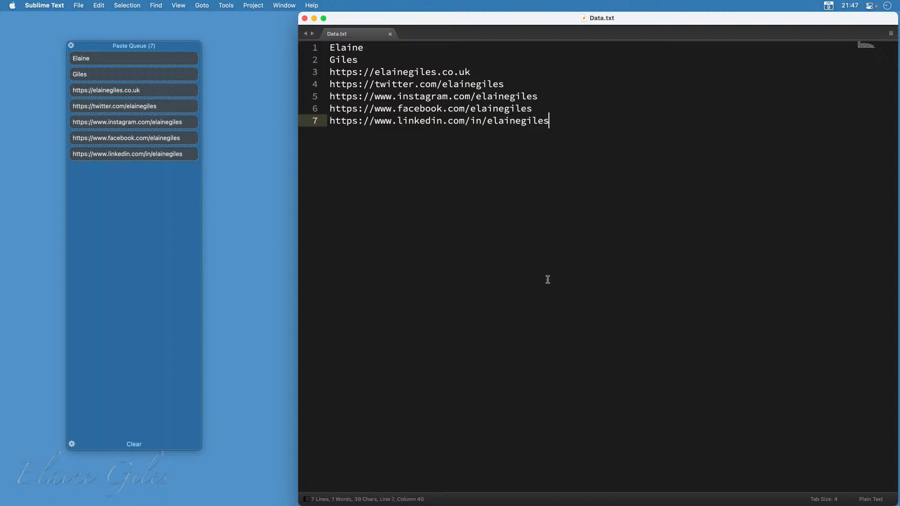
{"action": "key", "text": "Return"}
{"action": "key", "text": "Return"}
{"action": "key", "text": "Return"}
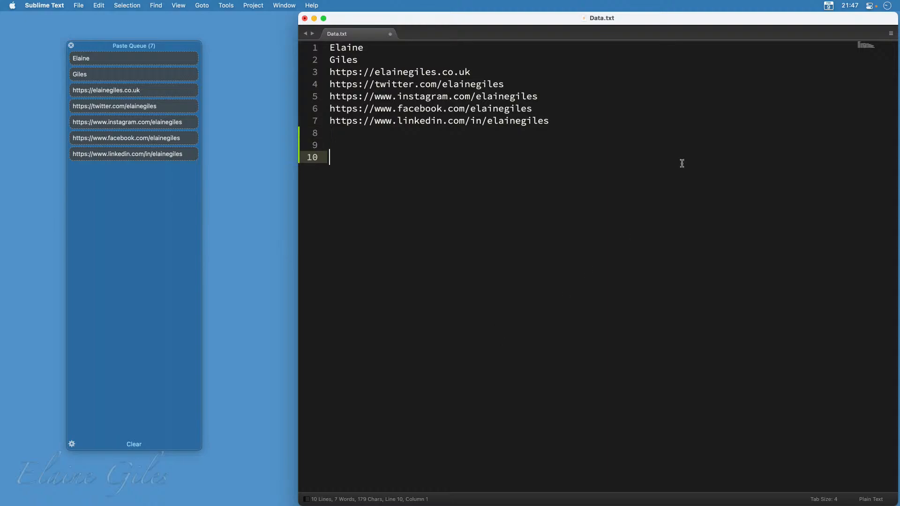
Paste the website address from the Copy 'Em history onto line 10 of Data.txt, and delete it together with that line
{"action": "key", "text": "ctrl+alt+v"}
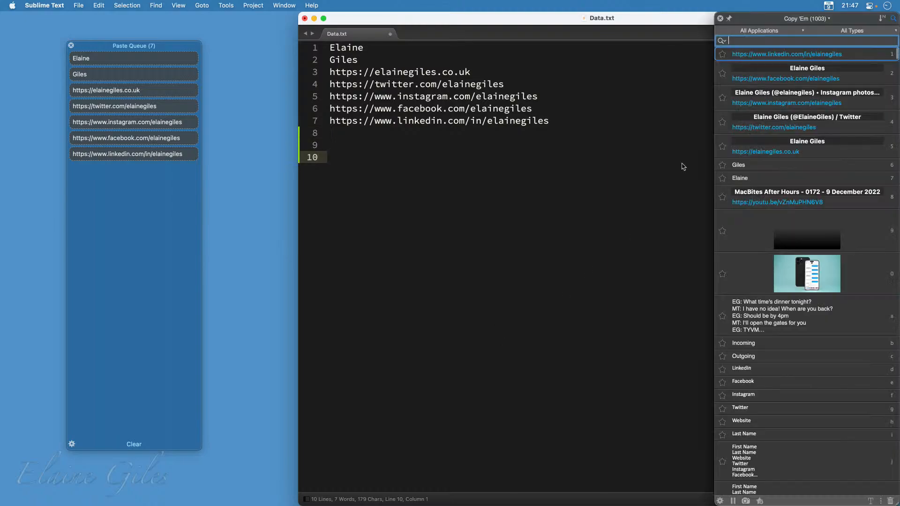
{"action": "left_click", "coordinate": [750, 154]}
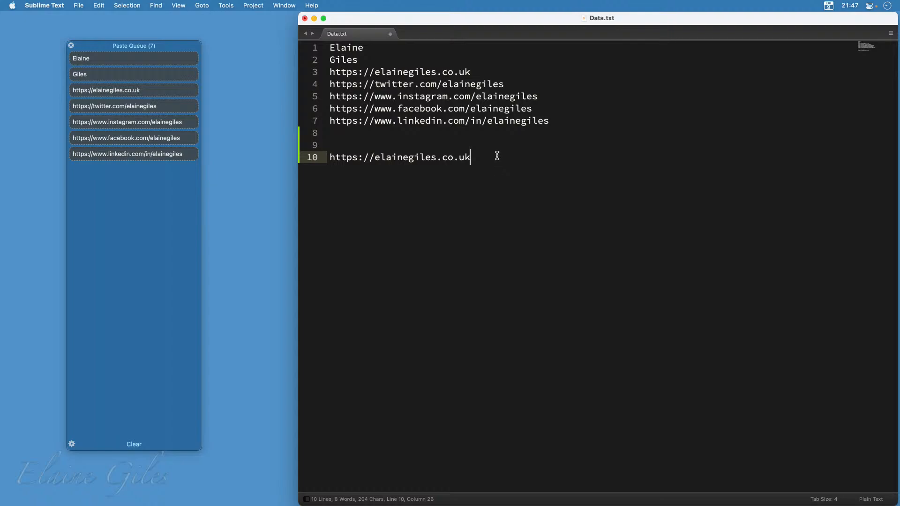
{"action": "key", "text": "super+shift+Left"}
{"action": "key", "text": "BackSpace"}
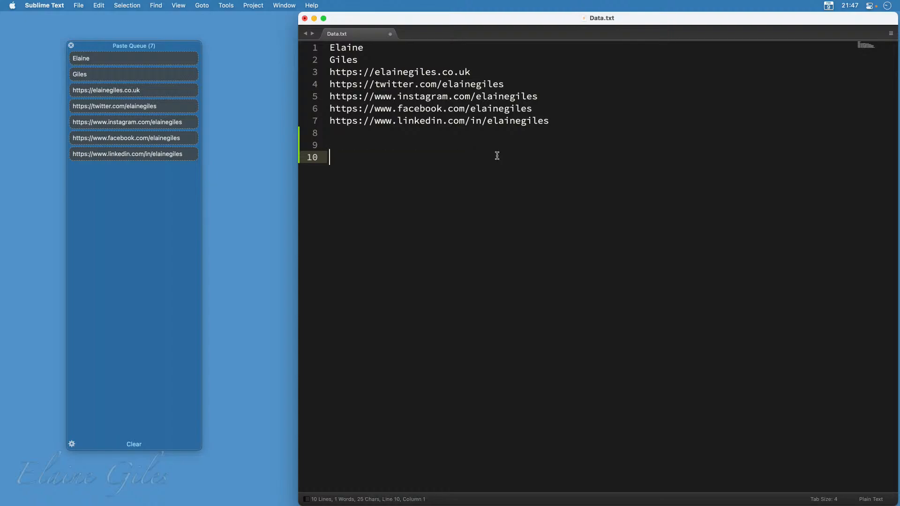
{"action": "key", "text": "BackSpace"}
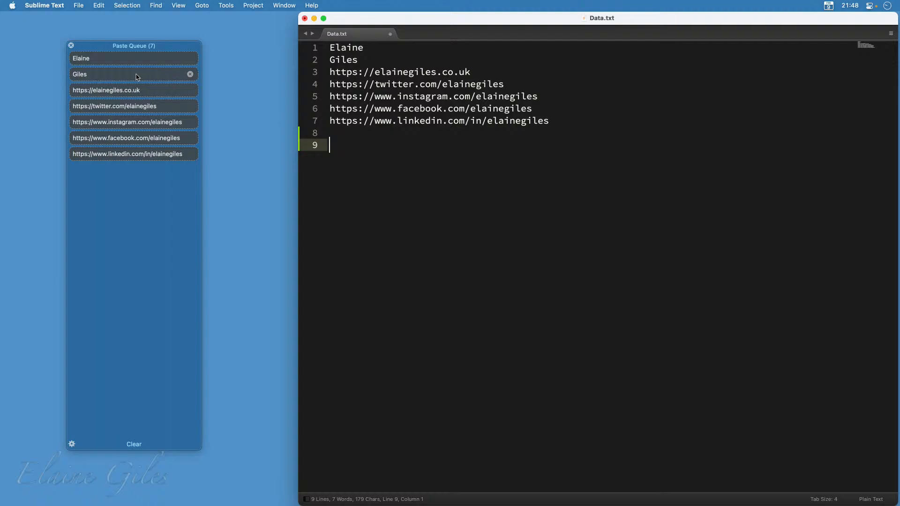
In the Paste Queue preferences, set the separator for pasting multiple clippings together to a return
{"action": "mouse_move", "coordinate": [127, 77]}
{"action": "left_mouse_down"}
{"action": "mouse_move", "coordinate": [125, 164]}
{"action": "mouse_move", "coordinate": [120, 75]}
{"action": "left_mouse_up"}
{"action": "left_click", "coordinate": [72, 444]}
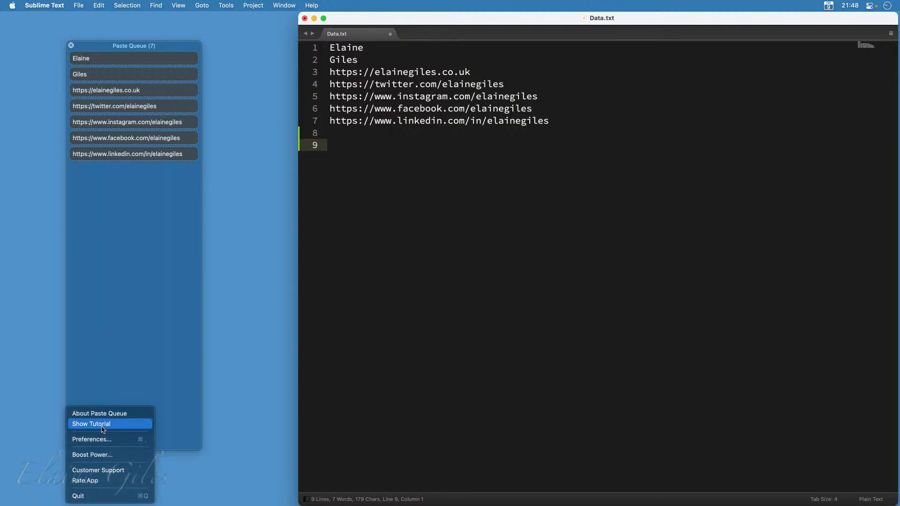
{"action": "left_click", "coordinate": [104, 441]}
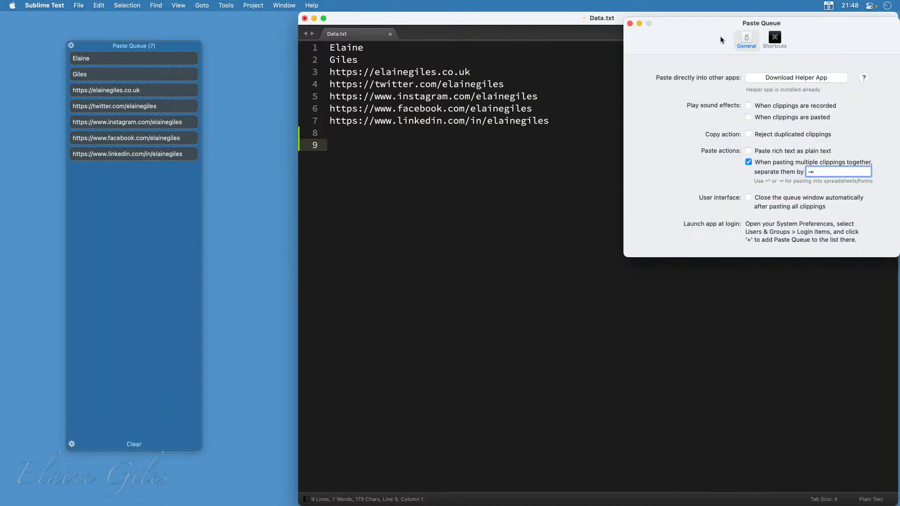
{"action": "left_click_drag", "start_coordinate": [703, 34], "coordinate": [368, 31]}
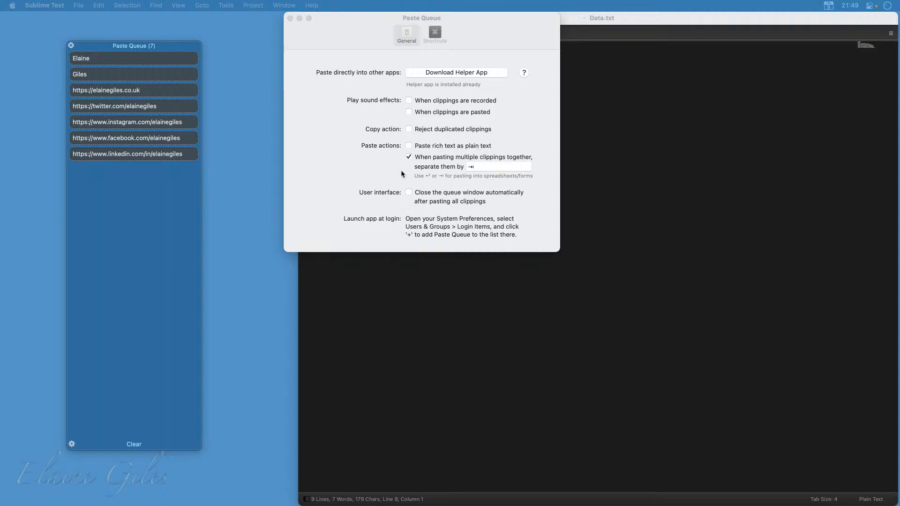
{"action": "left_click", "coordinate": [480, 166]}
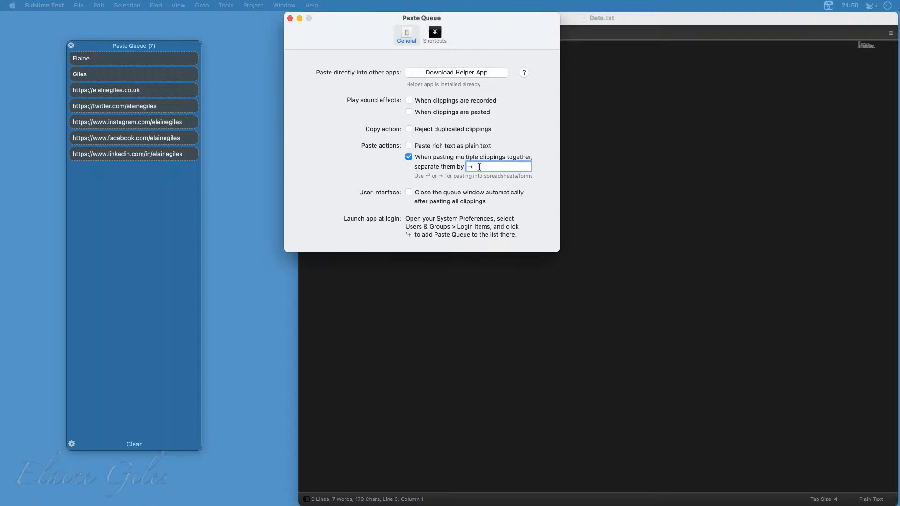
{"action": "key", "text": "BackSpace"}
{"action": "key", "text": "Return"}
{"action": "key", "text": "BackSpace"}
{"action": "key", "text": "Tab"}
{"action": "key", "text": "BackSpace"}
{"action": "key", "text": "Return"}
Assign Control-Shift-C as the shortcut for opening or closing the queue window, close the preferences, and reopen the queue with it
{"action": "left_click", "coordinate": [435, 33]}
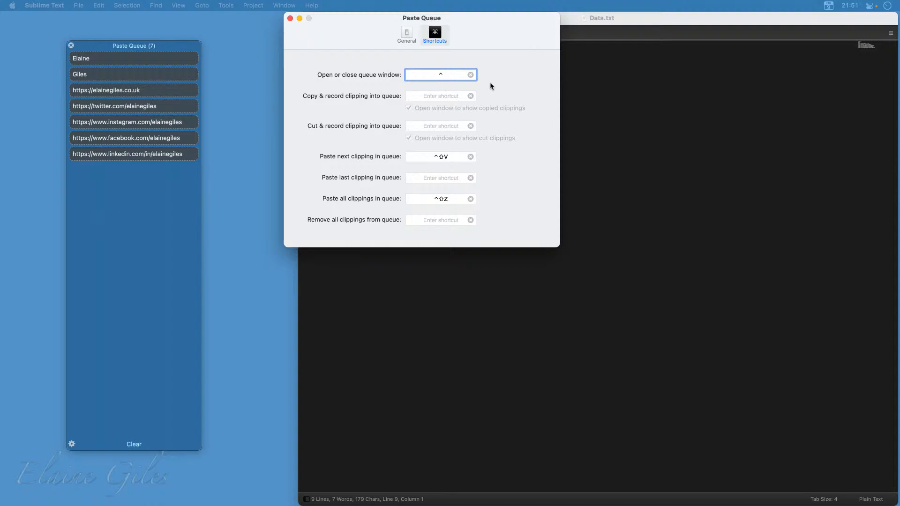
{"action": "key", "text": "ctrl+shift"}
{"action": "key", "text": "ctrl+shift+c"}
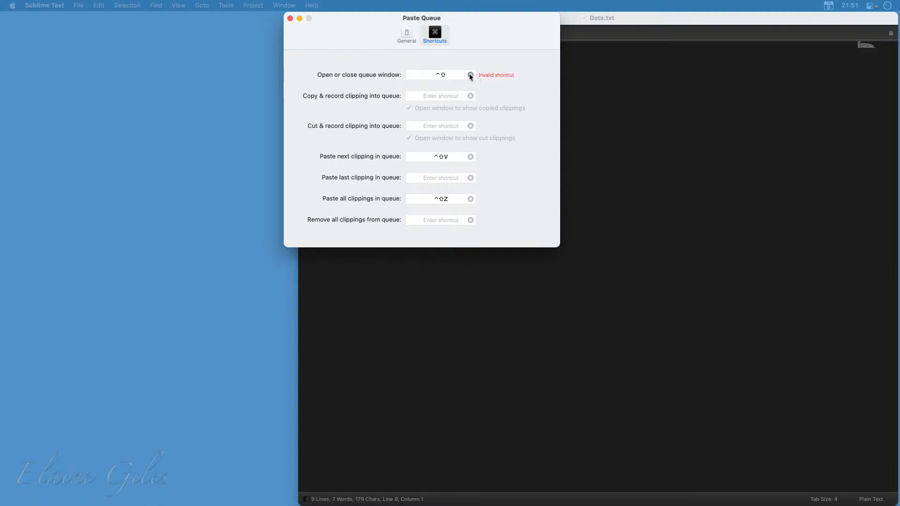
{"action": "left_click", "coordinate": [471, 75]}
{"action": "left_click", "coordinate": [455, 76]}
{"action": "key", "text": "ctrl+shift+c"}
{"action": "left_click", "coordinate": [290, 18]}
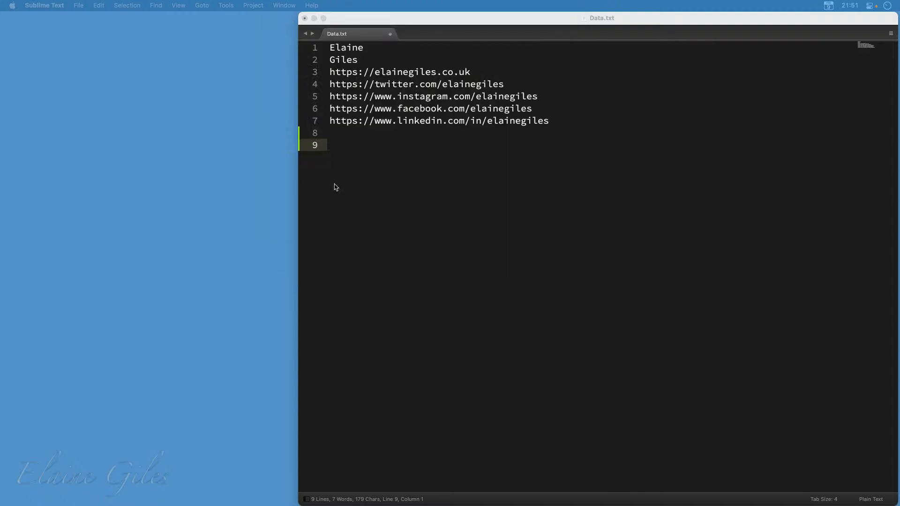
{"action": "key", "text": "ctrl+shift+c"}
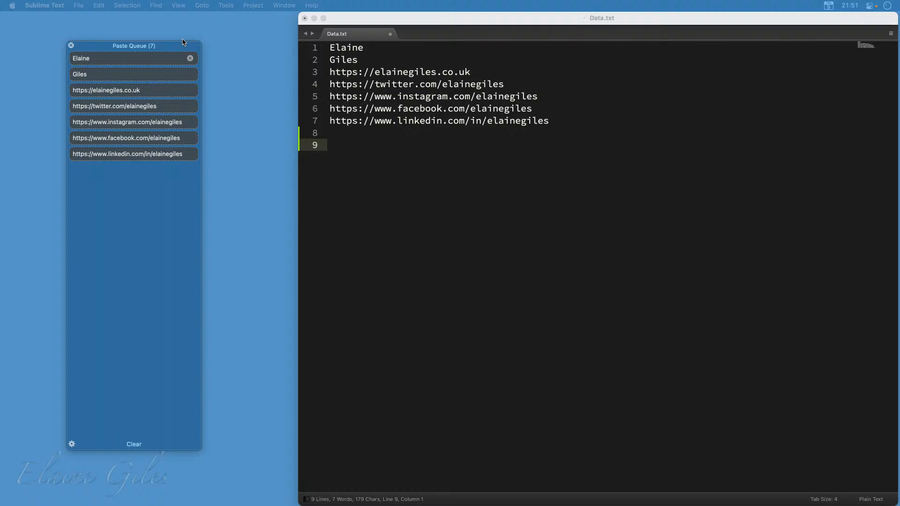
Review the shortcuts assigned in the Paste Queue preferences, and close the preferences window
{"action": "left_click", "coordinate": [72, 444]}
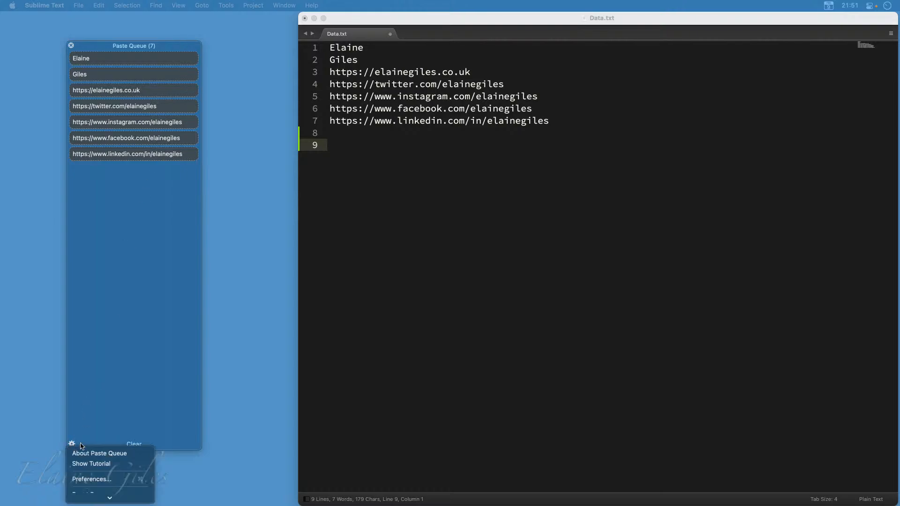
{"action": "left_click", "coordinate": [92, 479]}
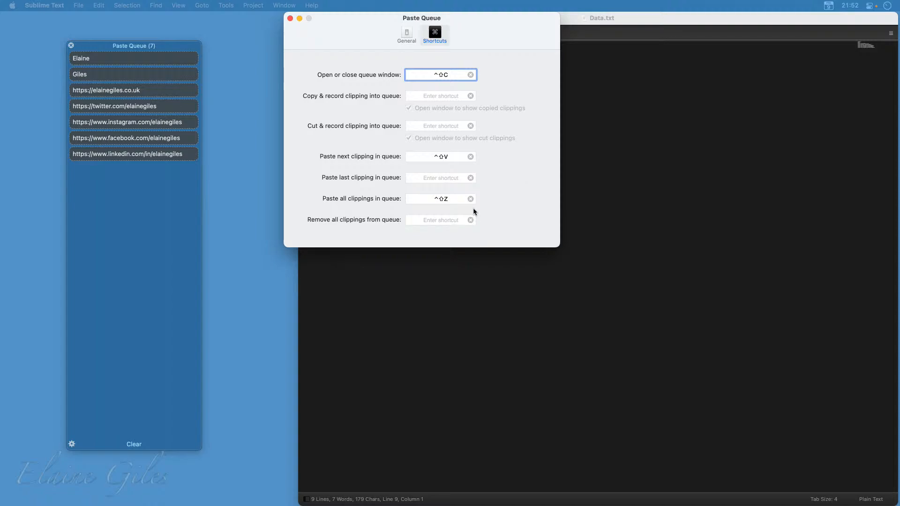
{"action": "left_click", "coordinate": [290, 18]}
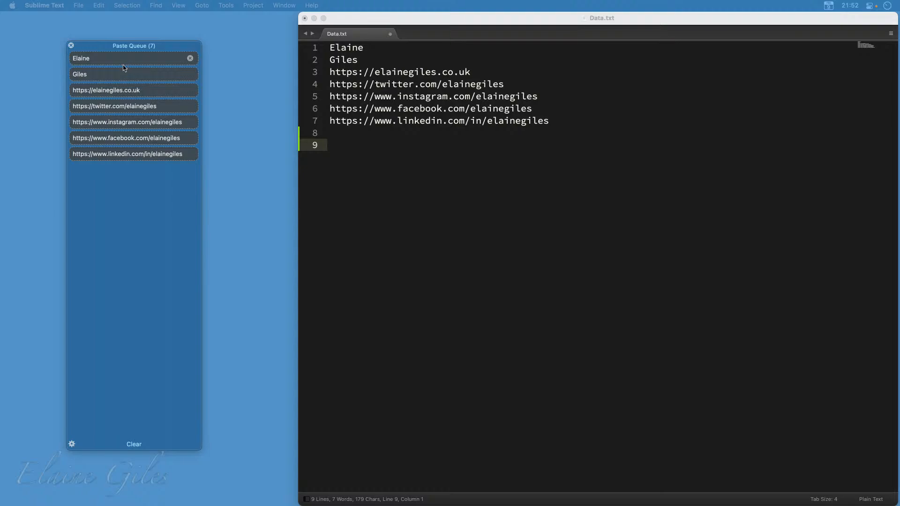
Switch to the Data Entry workbook in Excel, move its window up beside the queue, and paste the queued first name into B1
{"action": "left_click", "coordinate": [397, 202]}
{"action": "key", "text": "super+Tab"}
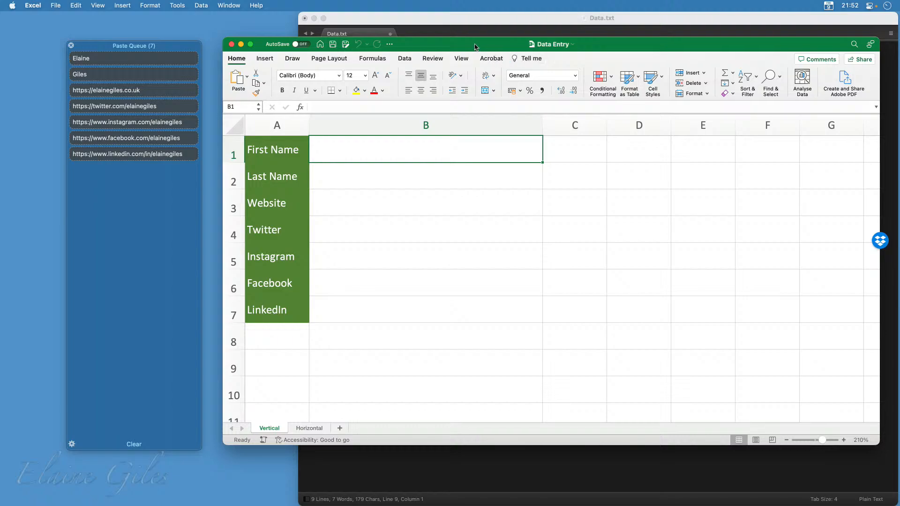
{"action": "left_click_drag", "start_coordinate": [474, 44], "coordinate": [464, 20]}
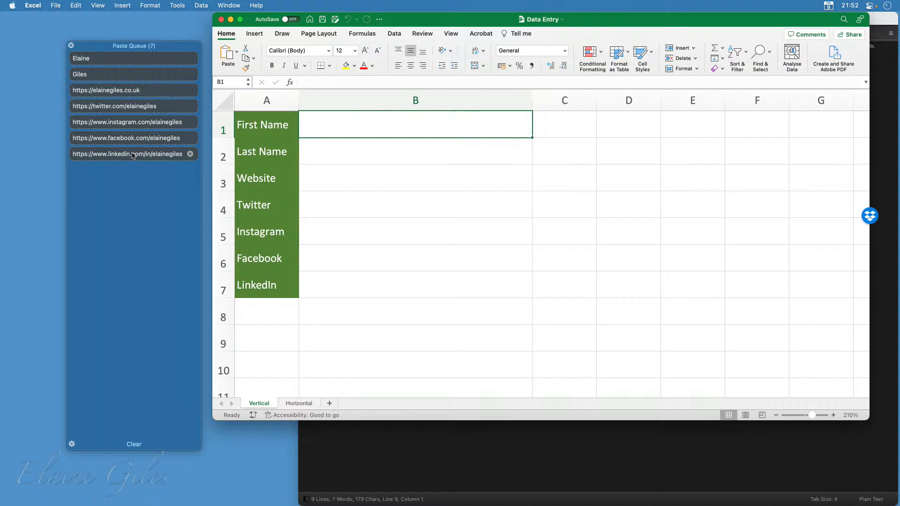
{"action": "left_click_drag", "start_coordinate": [133, 159], "coordinate": [122, 138]}
{"action": "left_click", "coordinate": [114, 61]}
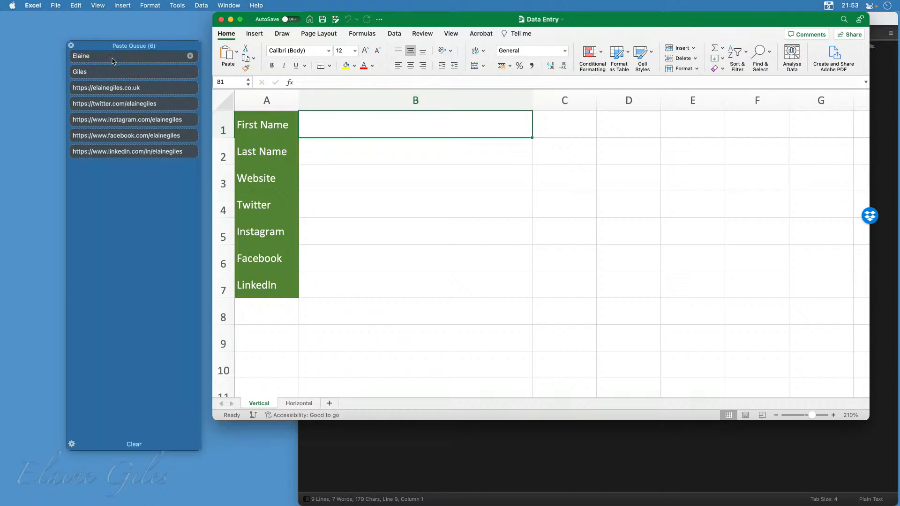
Paste the queued last name and website address into B2 and B3 of the Vertical sheet
{"action": "left_click", "coordinate": [369, 155]}
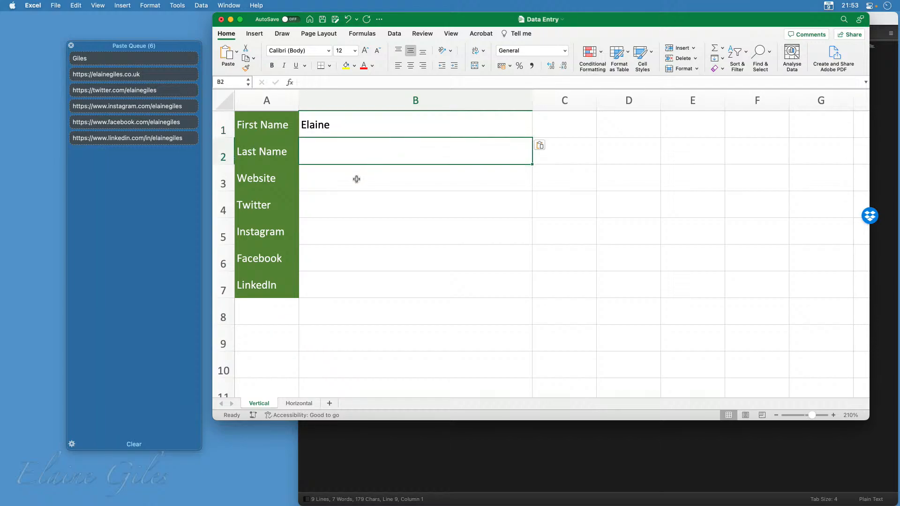
{"action": "left_click", "coordinate": [340, 206]}
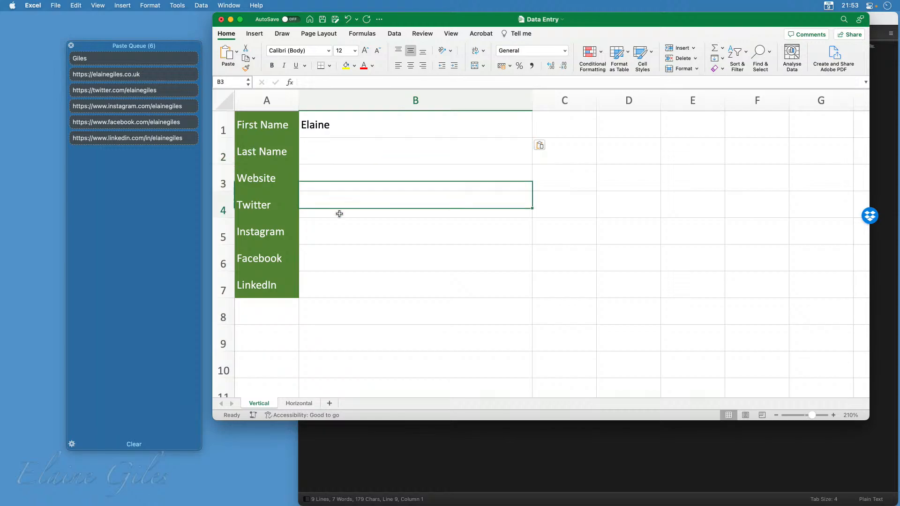
{"action": "left_click", "coordinate": [351, 158]}
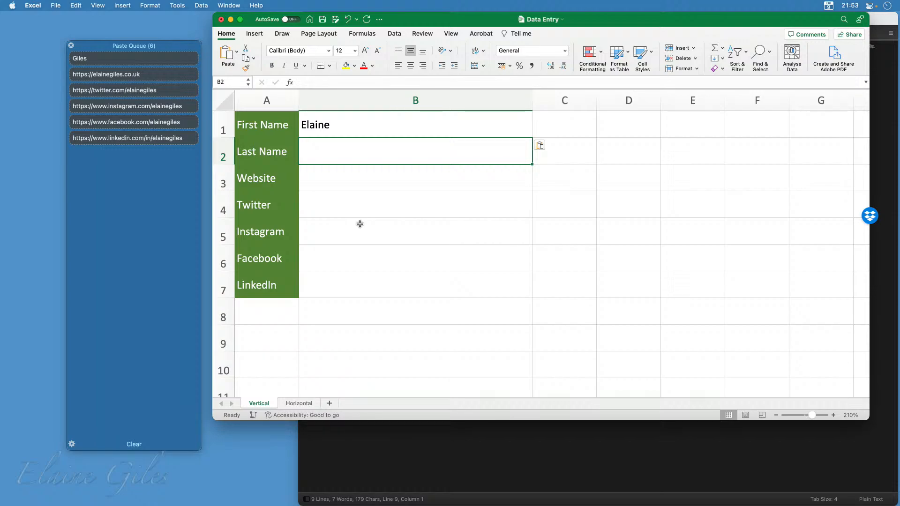
{"action": "key", "text": "super+v"}
{"action": "key", "text": "Return"}
{"action": "key", "text": "super+v"}
{"action": "key", "text": "Return"}
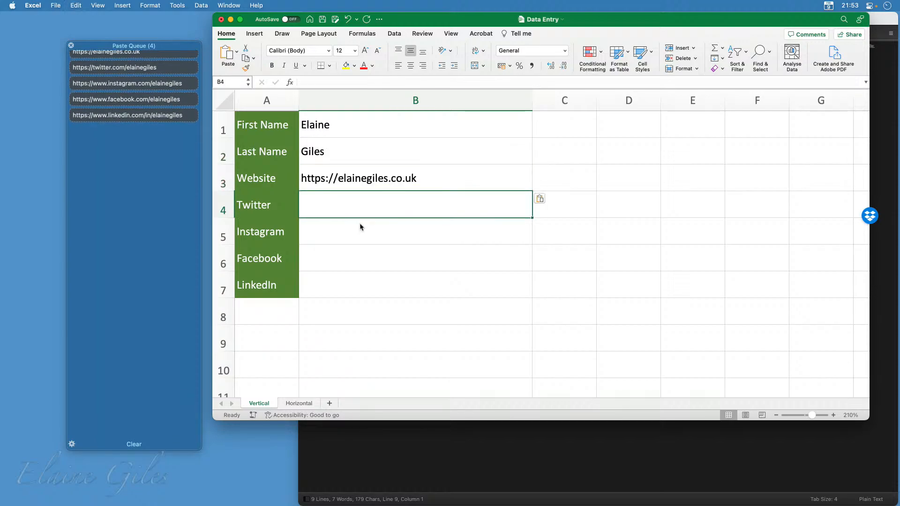
Paste the remaining queued Twitter, Instagram, Facebook and LinkedIn links in order into B4 through B7
{"action": "key", "text": "super+v"}
{"action": "key", "text": "Return"}
{"action": "key", "text": "super+v"}
{"action": "key", "text": "Return"}
{"action": "key", "text": "super+v"}
{"action": "key", "text": "Return"}
{"action": "key", "text": "super+v"}
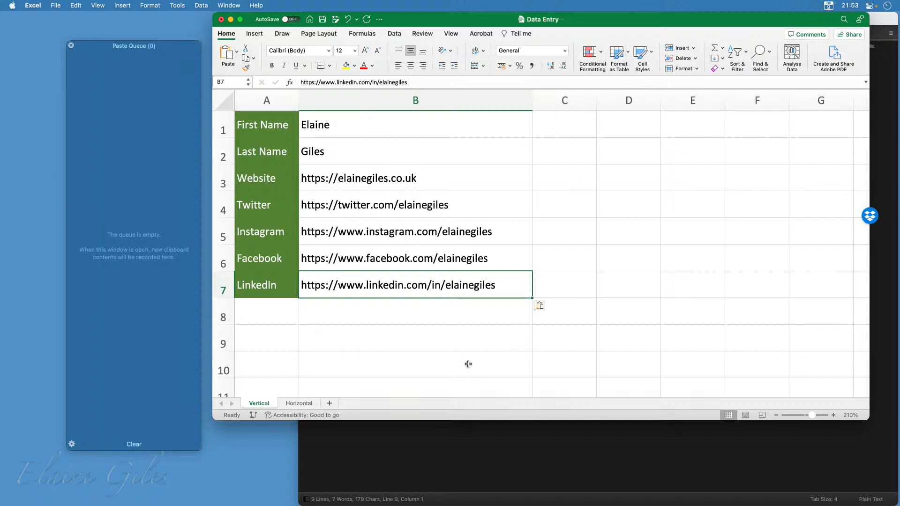
In the Paste Queue preferences, set the separator for pasting multiple clippings together to a tab, and close the preferences
{"action": "left_click", "coordinate": [72, 444]}
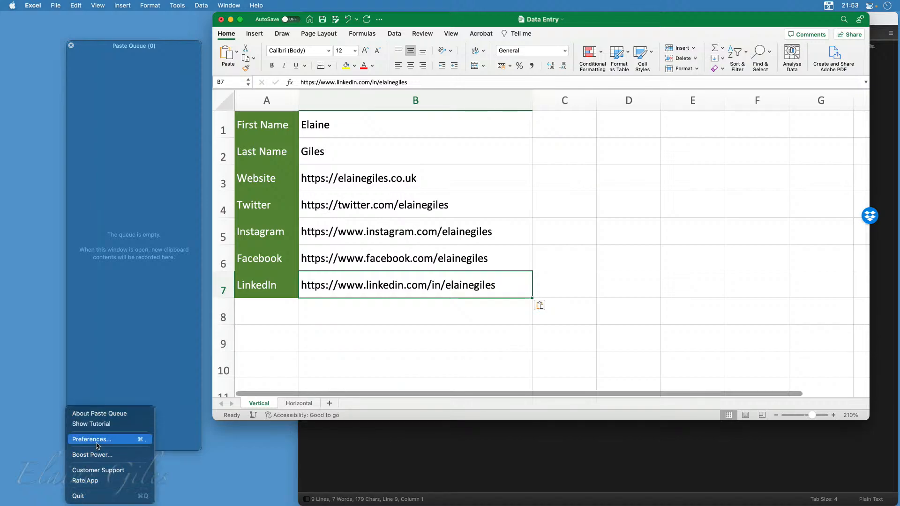
{"action": "left_click", "coordinate": [97, 444]}
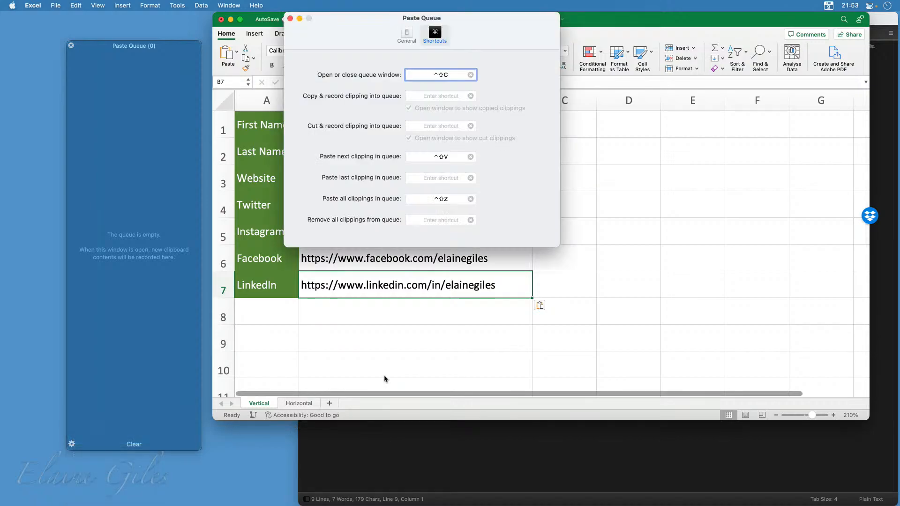
{"action": "left_click", "coordinate": [401, 34]}
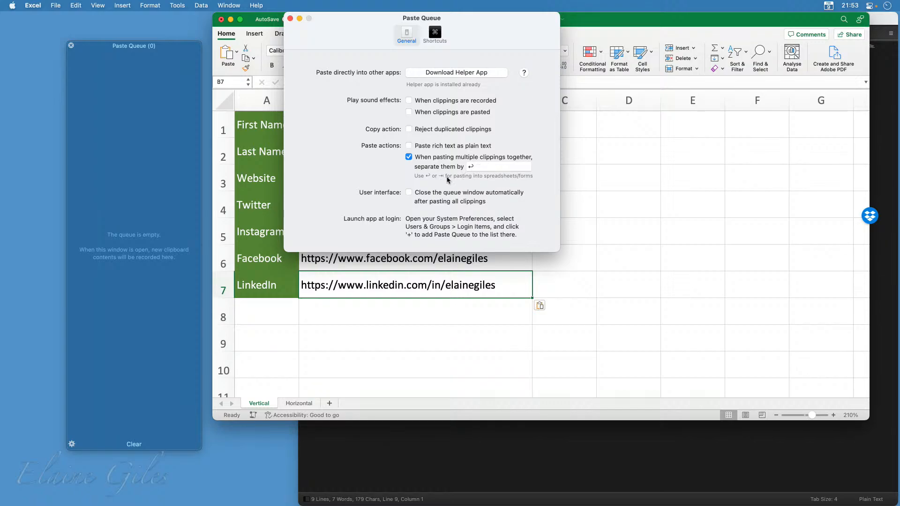
{"action": "left_click", "coordinate": [483, 167]}
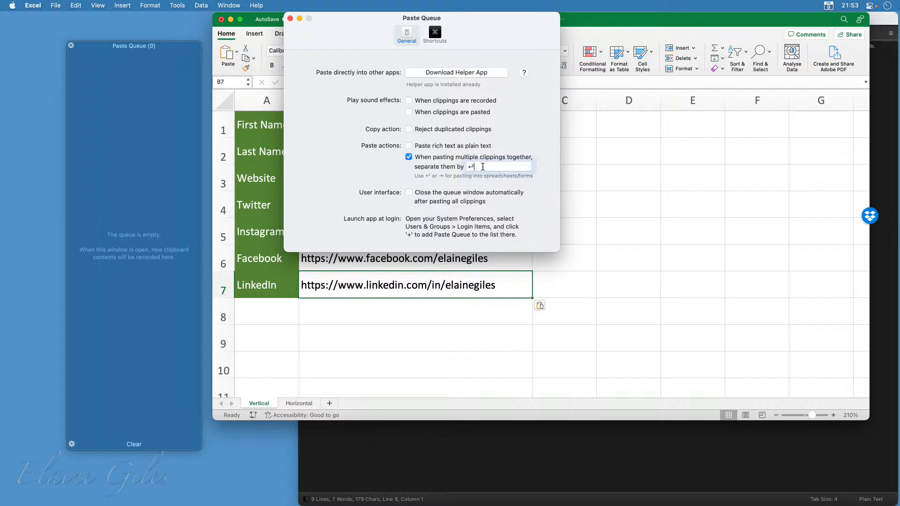
{"action": "key", "text": "BackSpace"}
{"action": "key", "text": "Tab"}
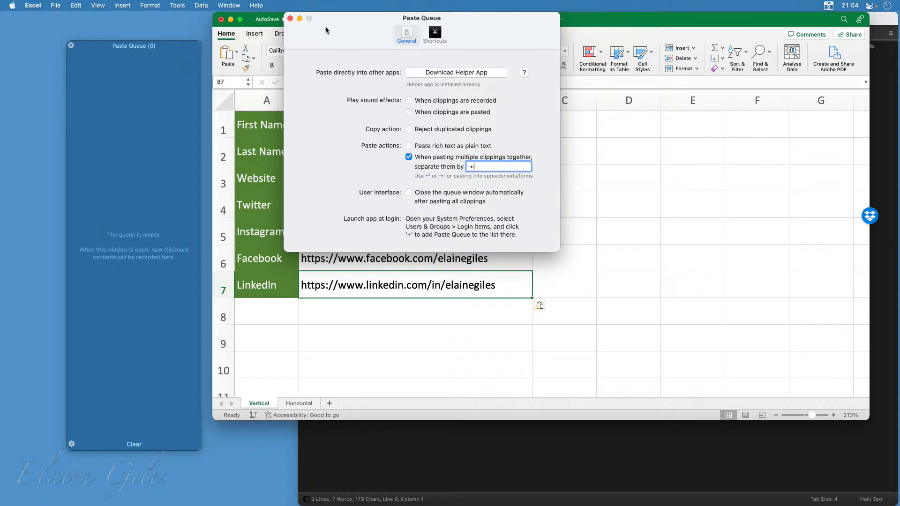
{"action": "key", "text": "Tab"}
{"action": "left_click", "coordinate": [290, 19]}
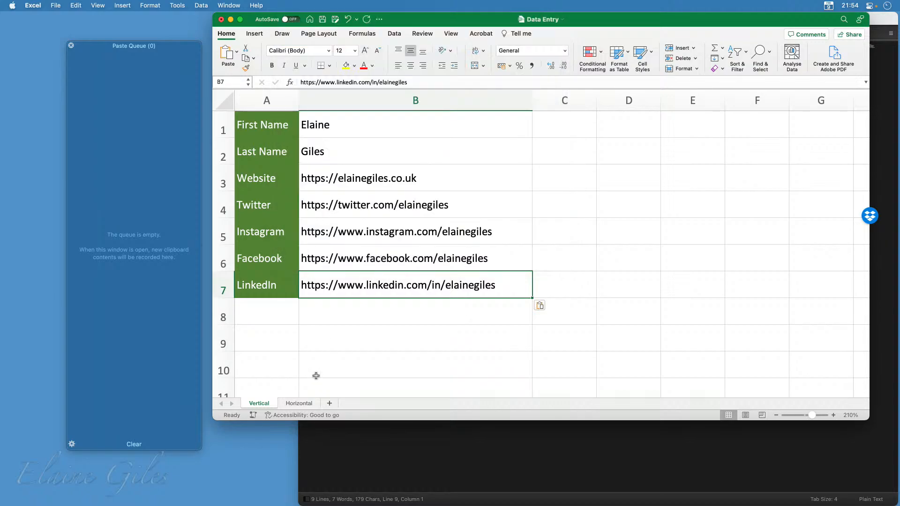
Switch to Data.txt in Sublime Text and copy the first name, last name and website address into the queue separately
{"action": "left_click", "coordinate": [379, 441]}
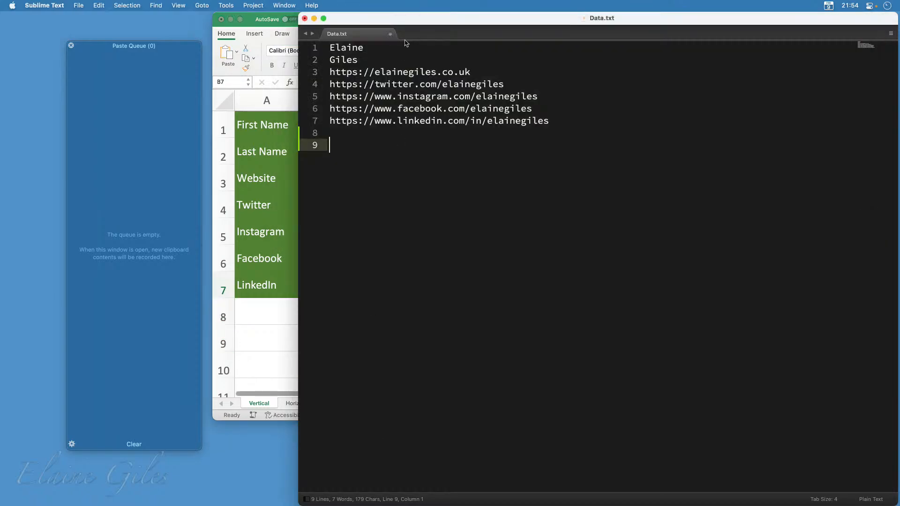
{"action": "double_click", "coordinate": [348, 49]}
{"action": "key", "text": "super+c"}
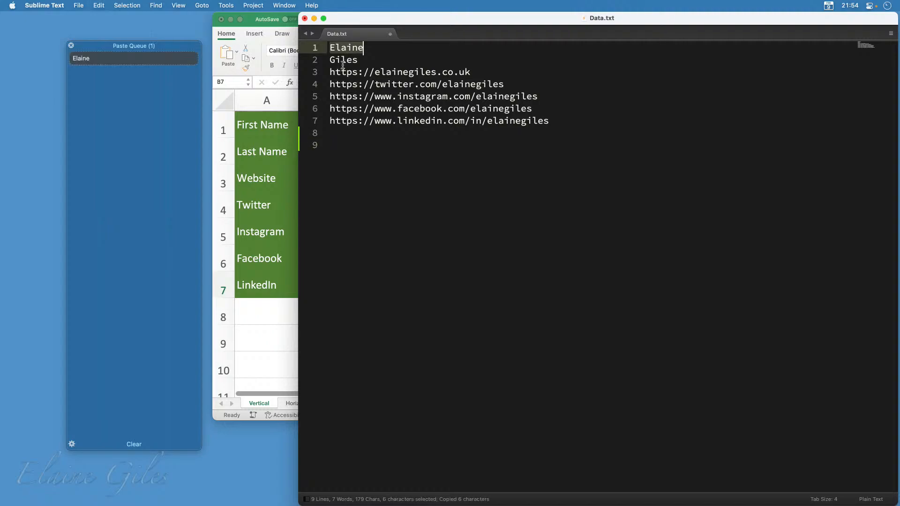
{"action": "double_click", "coordinate": [343, 61]}
{"action": "key", "text": "super+c"}
{"action": "left_click_drag", "start_coordinate": [471, 73], "coordinate": [331, 69]}
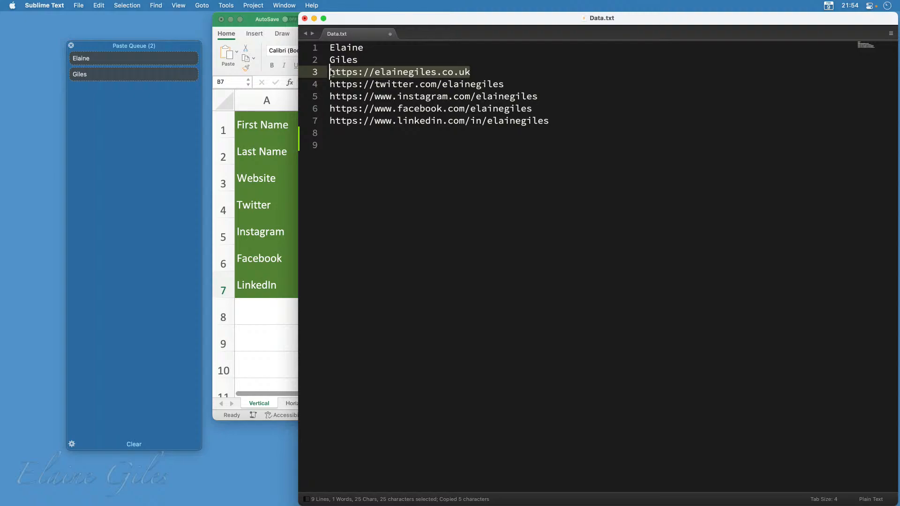
{"action": "key", "text": "super+c"}
Copy the Twitter, Instagram, Facebook and LinkedIn links on lines 4 to 7 into the queue one by one
{"action": "left_click_drag", "start_coordinate": [516, 85], "coordinate": [330, 85]}
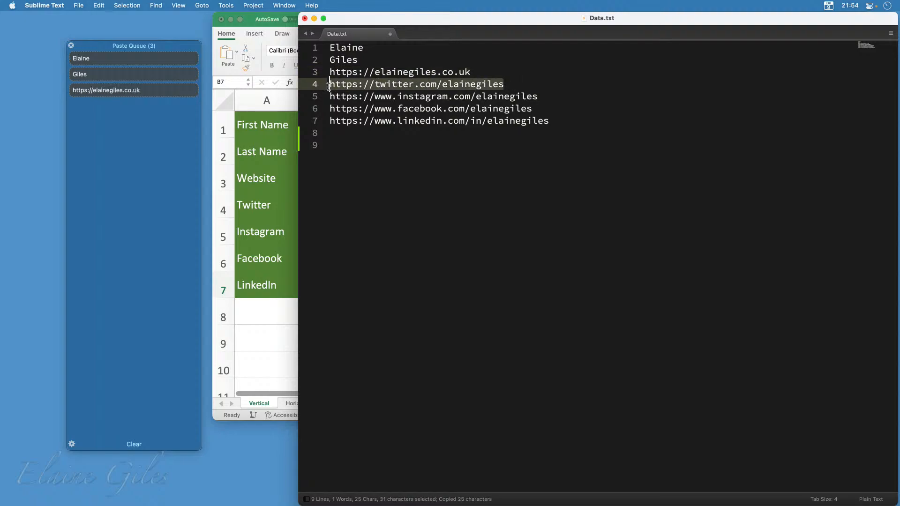
{"action": "key", "text": "super+c"}
{"action": "left_click_drag", "start_coordinate": [542, 103], "coordinate": [331, 97]}
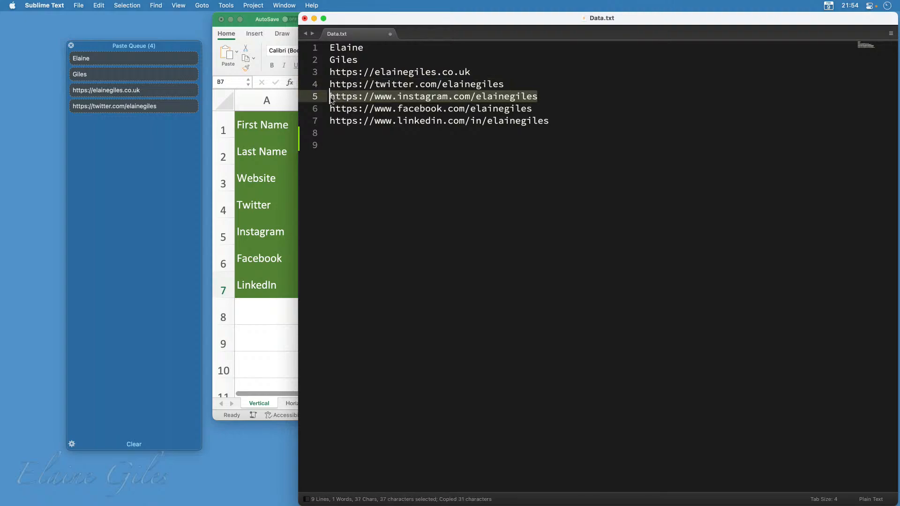
{"action": "key", "text": "super+c"}
{"action": "left_click_drag", "start_coordinate": [535, 109], "coordinate": [331, 112]}
{"action": "key", "text": "super+c"}
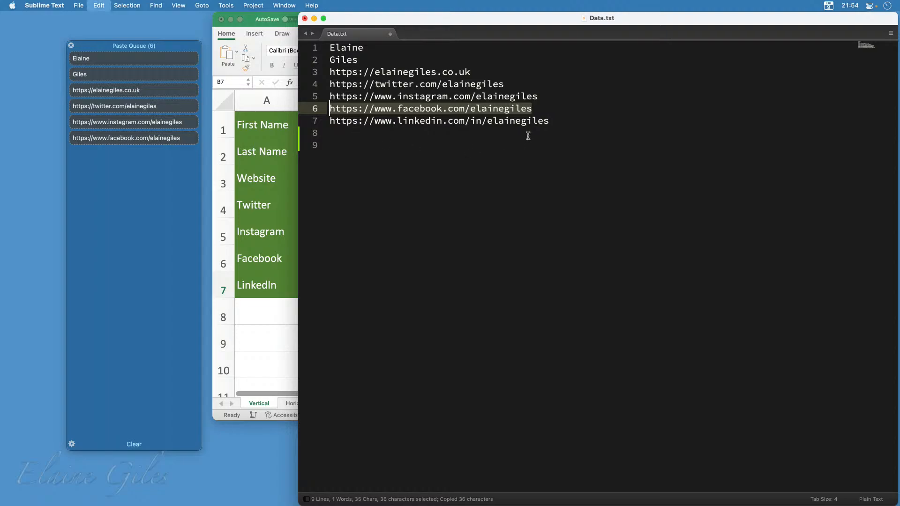
{"action": "left_click_drag", "start_coordinate": [566, 123], "coordinate": [328, 124]}
{"action": "key", "text": "super+c"}
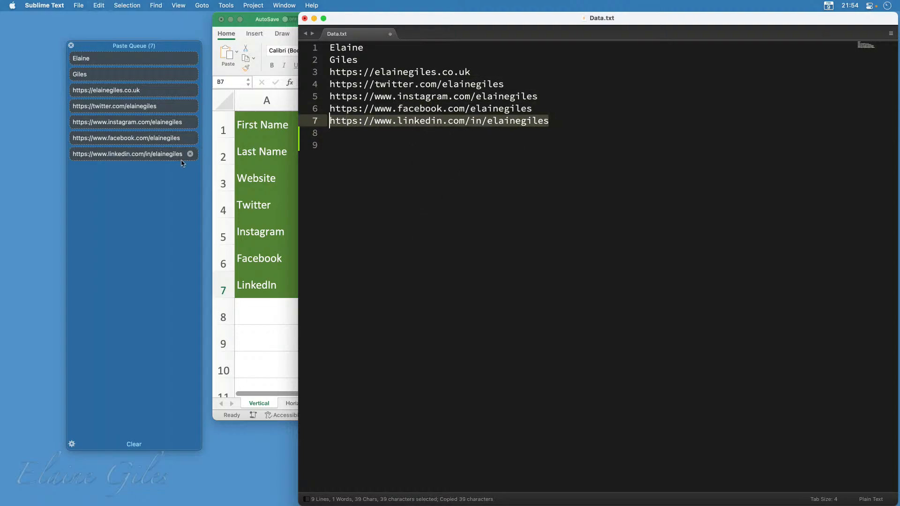
Switch to the Horizontal sheet of the Excel workbook and paste the queued first and last names into A2 and B2
{"action": "left_click", "coordinate": [257, 404]}
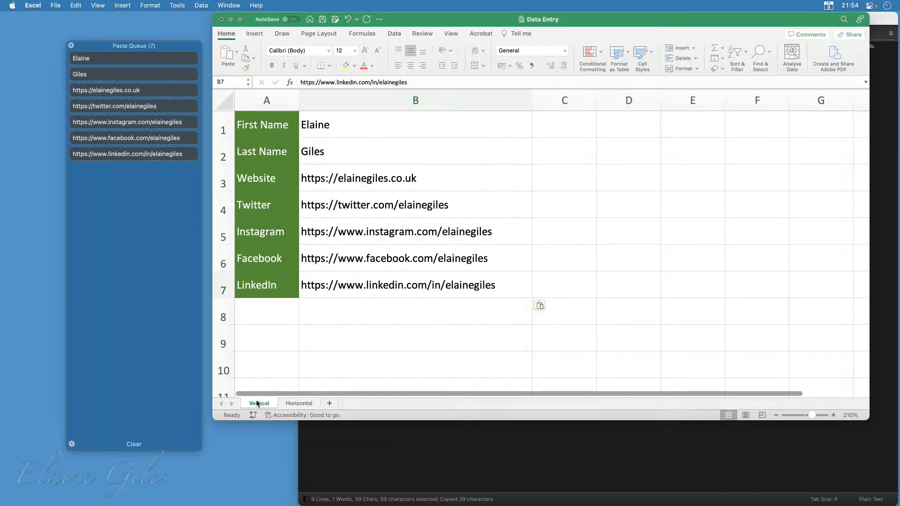
{"action": "left_click", "coordinate": [302, 405]}
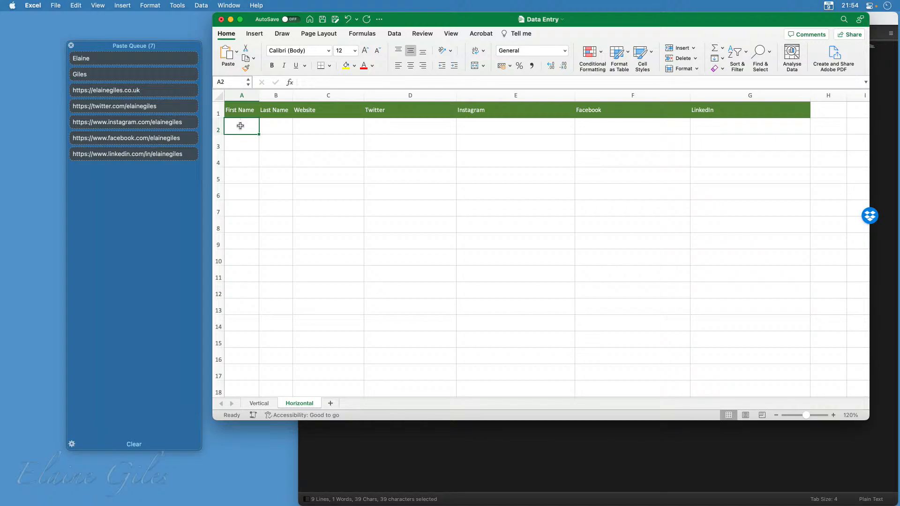
{"action": "key", "text": "super+v"}
{"action": "key", "text": "Tab"}
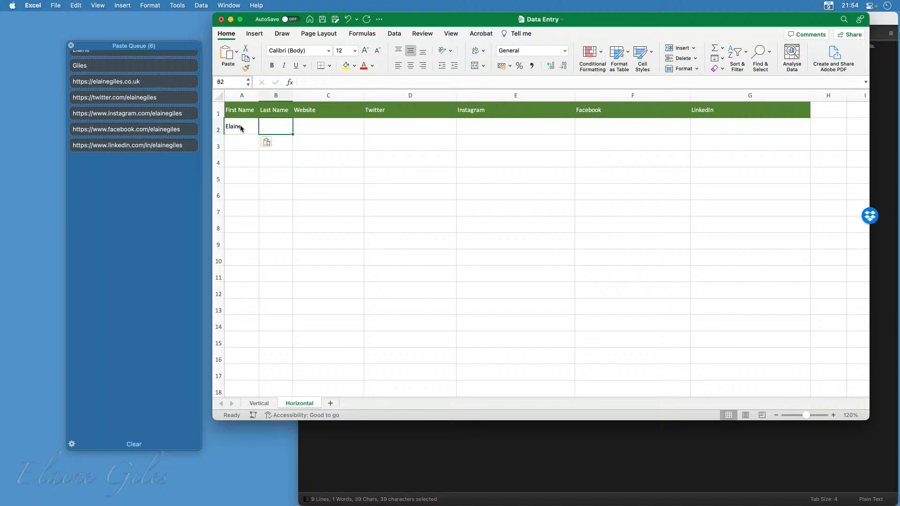
{"action": "key", "text": "super+v"}
{"action": "key", "text": "Tab"}
Paste the queued website, Twitter, Instagram, Facebook and LinkedIn links across row 2 from C2 to G2
{"action": "key", "text": "super+v"}
{"action": "key", "text": "Tab"}
{"action": "key", "text": "super+v"}
{"action": "key", "text": "Tab"}
{"action": "key", "text": "super+v"}
{"action": "key", "text": "Tab"}
{"action": "key", "text": "super+v"}
{"action": "key", "text": "Tab"}
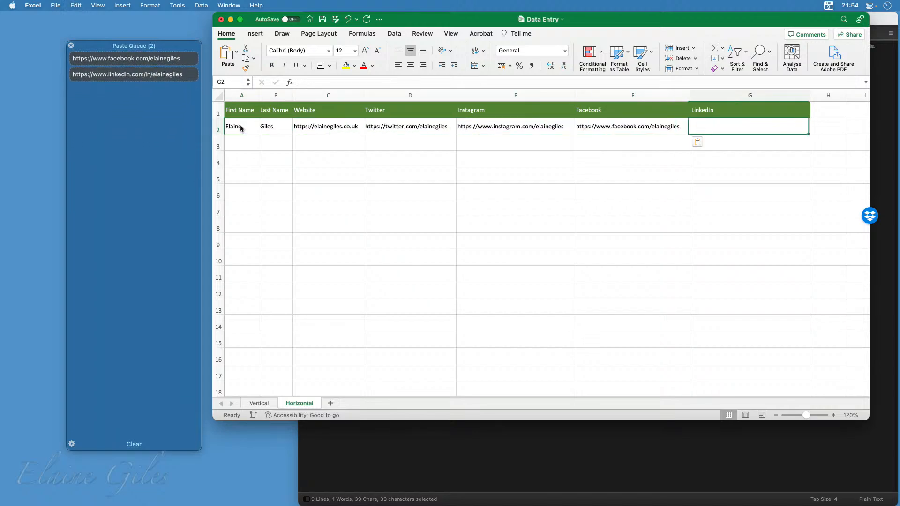
{"action": "key", "text": "super+v"}
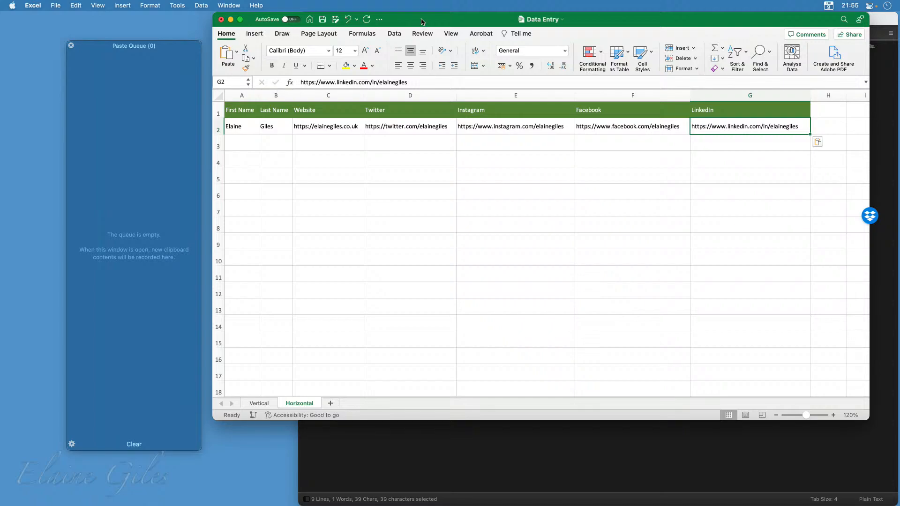
Close the Data Entry workbook and the Data.txt file, both without saving the changes
{"action": "key", "text": "super+w"}
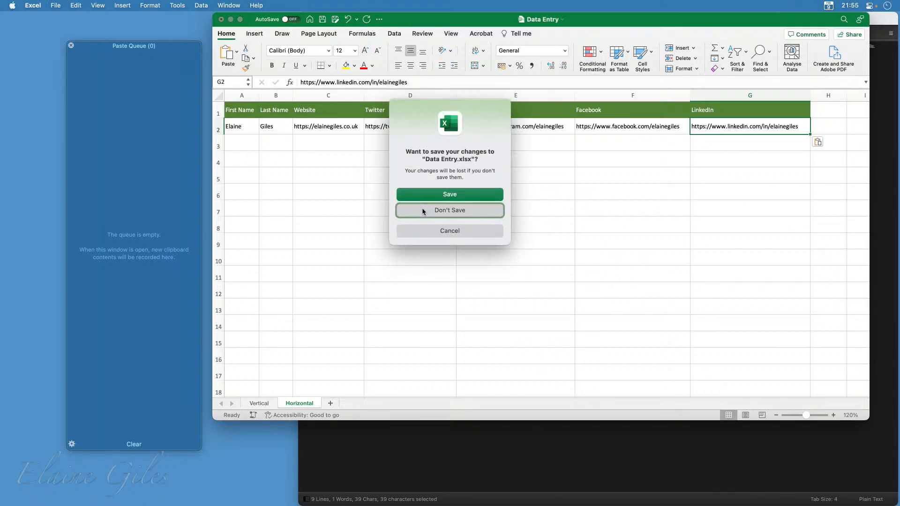
{"action": "left_click", "coordinate": [424, 212]}
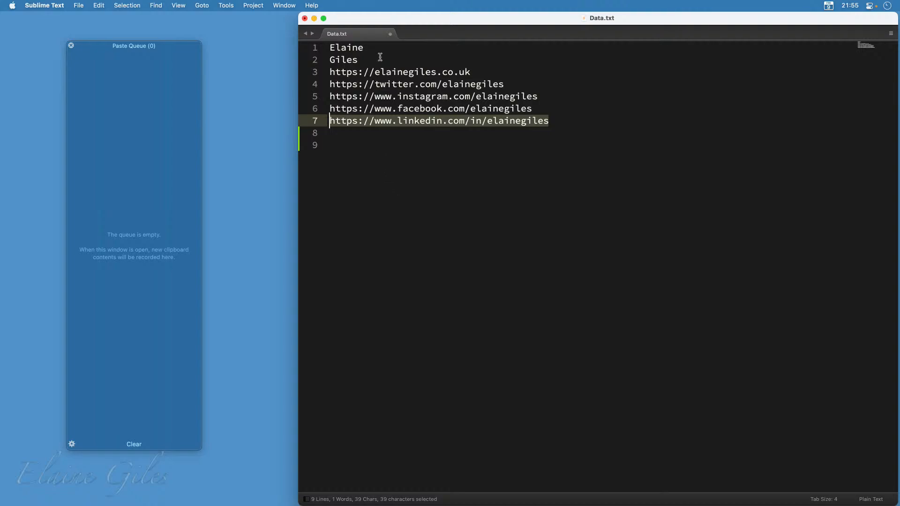
{"action": "left_click", "coordinate": [390, 34]}
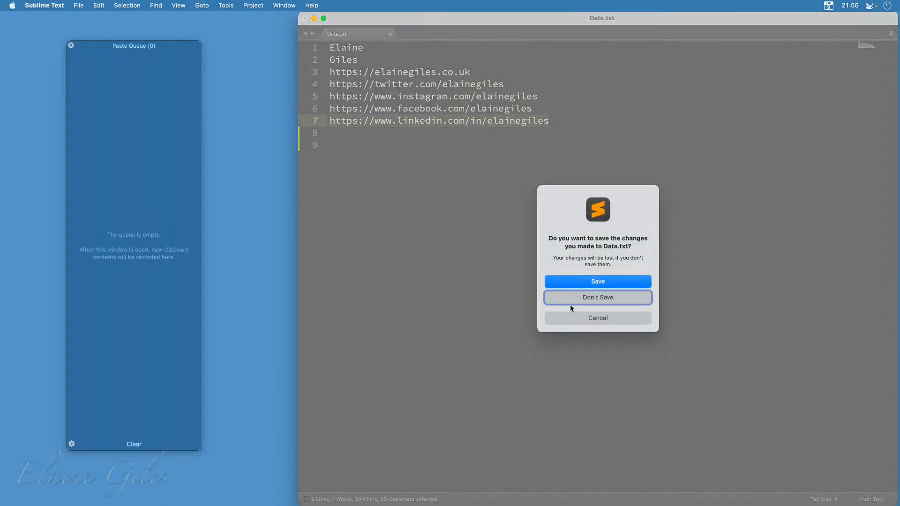
{"action": "left_click", "coordinate": [598, 296]}
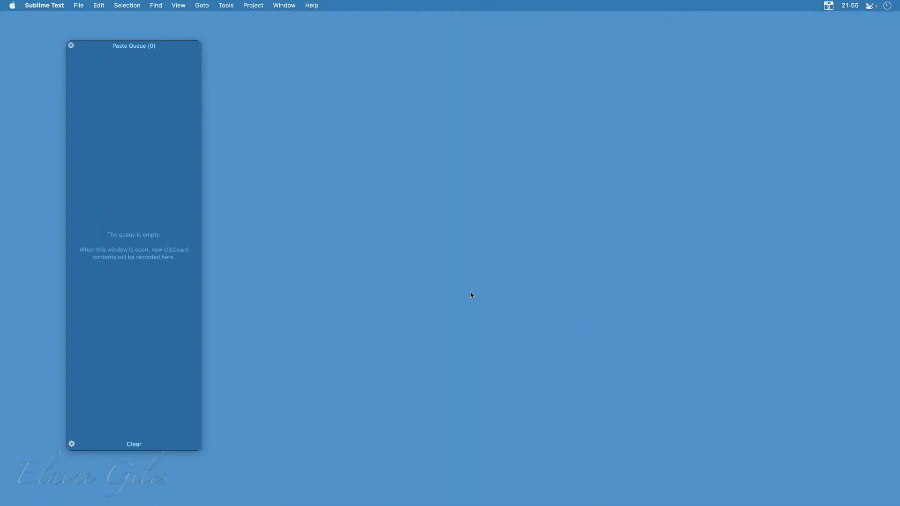
Close the Paste Queue window and quit Sublime Text
{"action": "left_click", "coordinate": [72, 46]}
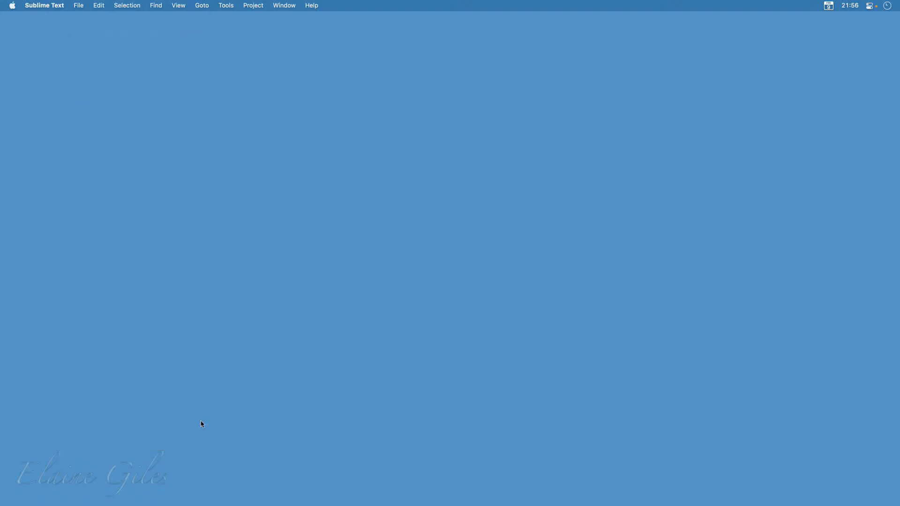
{"action": "left_click", "coordinate": [66, 5]}
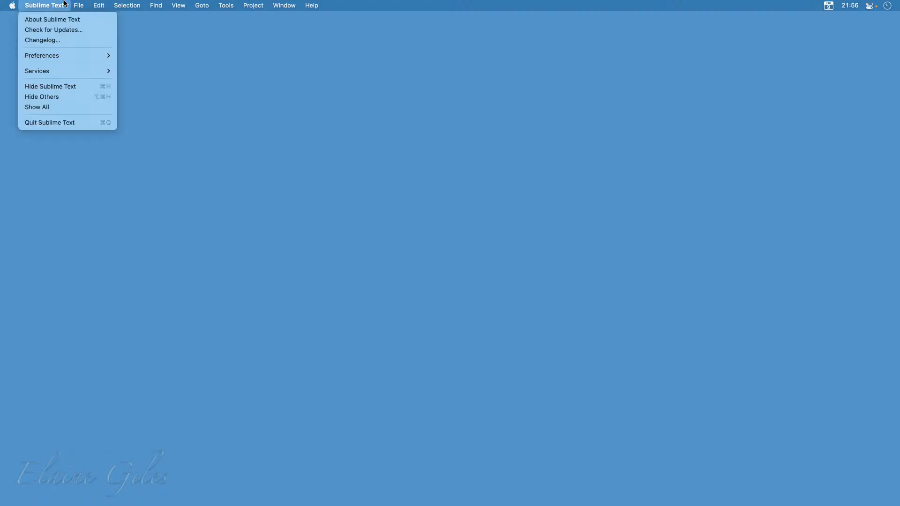
{"action": "key", "text": "Return"}
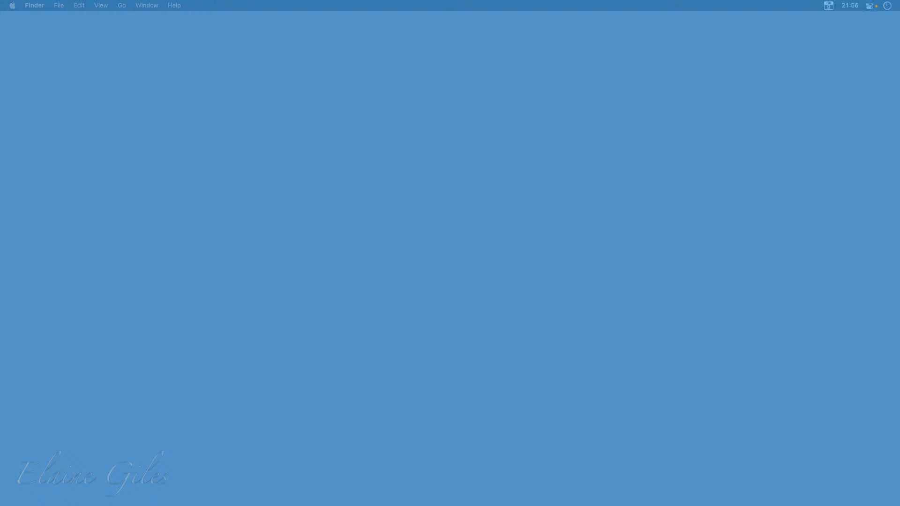
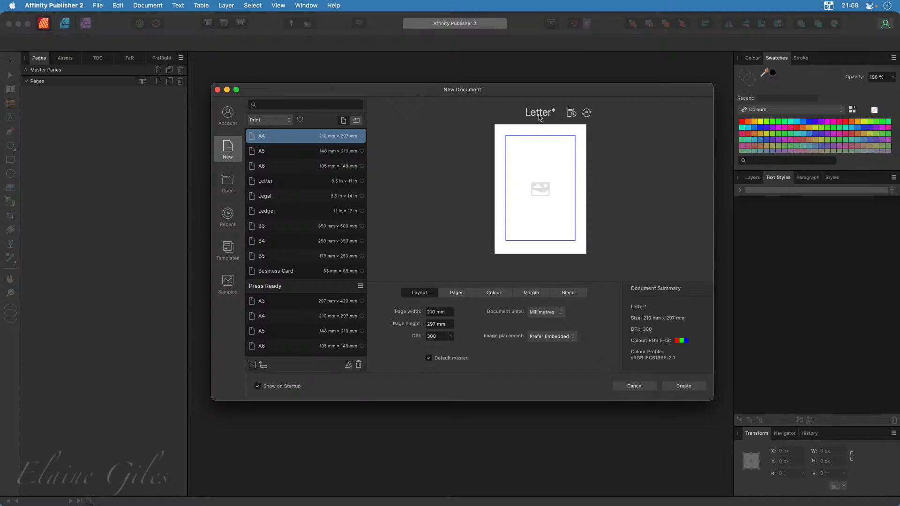
Create an A4 document with facing pages turned off and draw a 160 × 242 mm text frame filling the page margins
{"action": "left_click", "coordinate": [282, 139]}
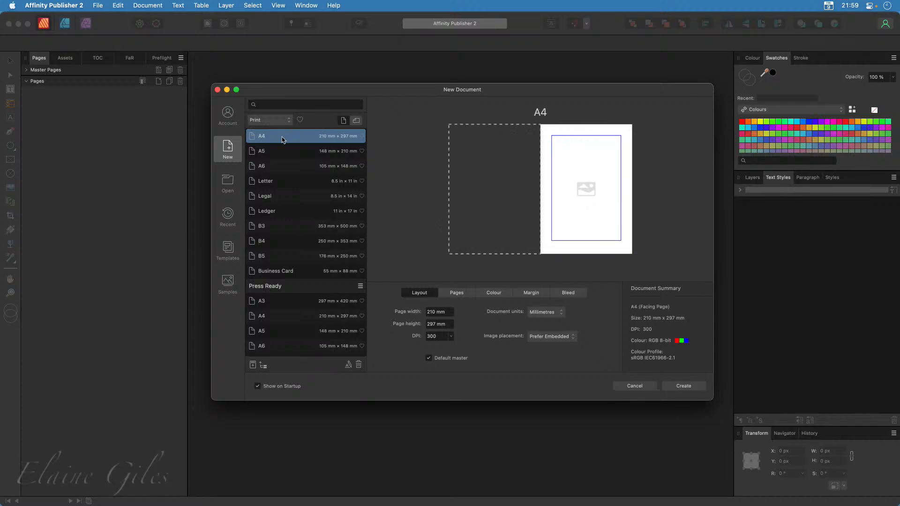
{"action": "left_click", "coordinate": [464, 295]}
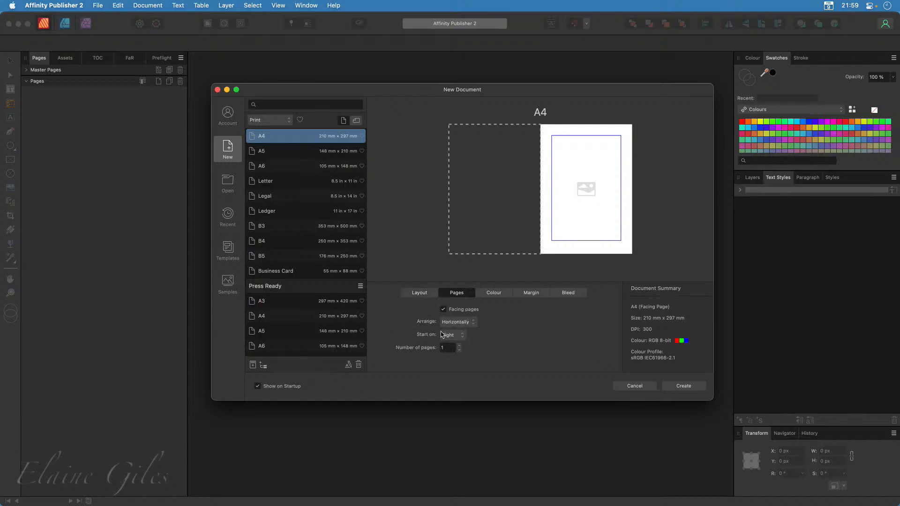
{"action": "left_click", "coordinate": [444, 309]}
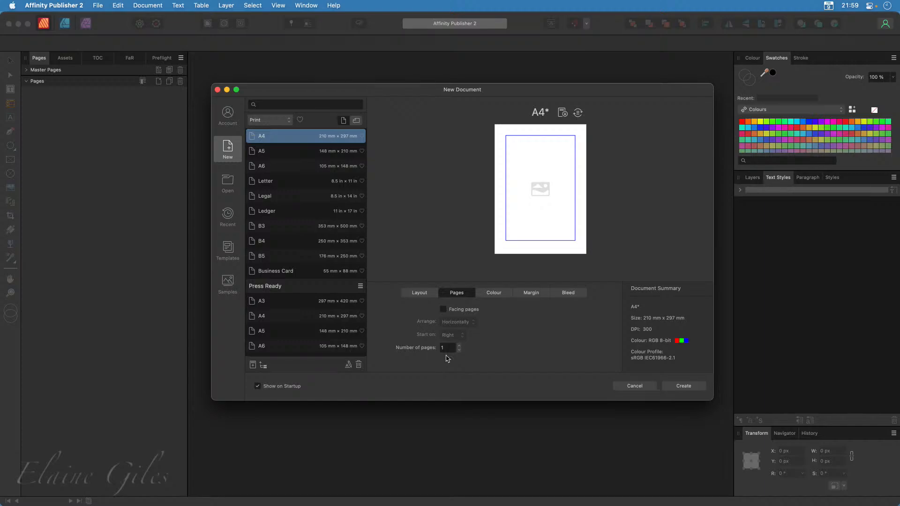
{"action": "left_click", "coordinate": [681, 387]}
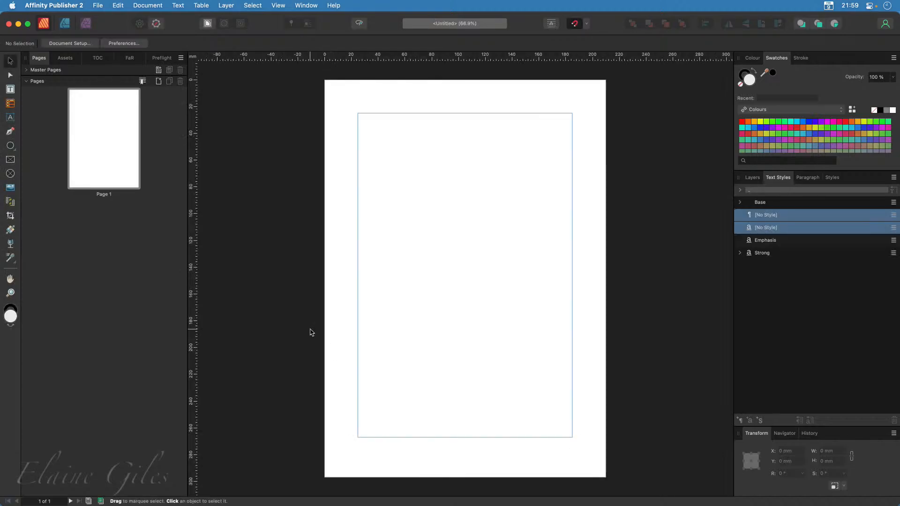
{"action": "left_click", "coordinate": [10, 88]}
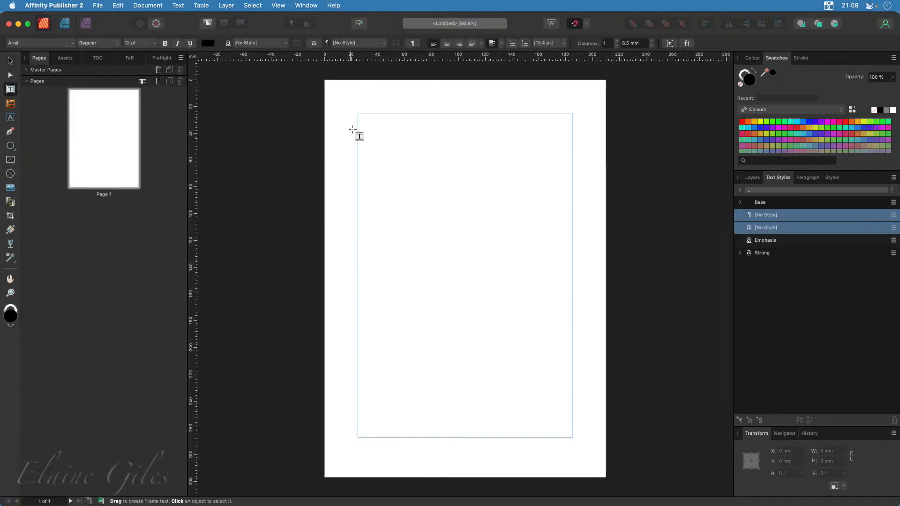
{"action": "left_click_drag", "start_coordinate": [356, 113], "coordinate": [572, 436]}
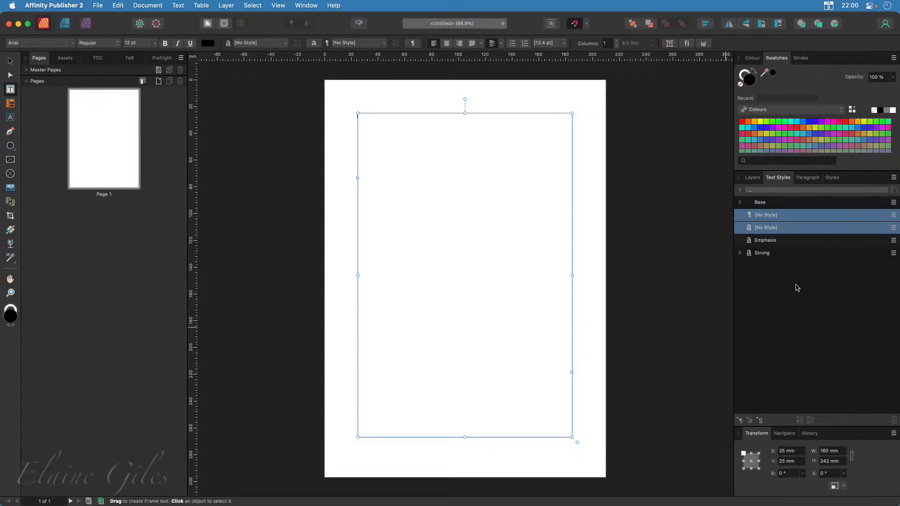
Examine the text styles as a flat list and as a hierarchy, including the styles nested under Base and Body
{"action": "left_click", "coordinate": [893, 177]}
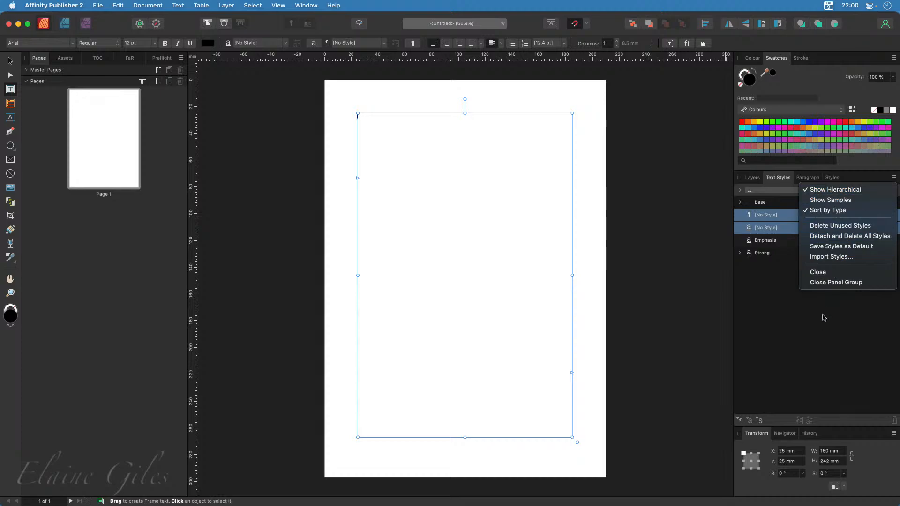
{"action": "left_click", "coordinate": [825, 190]}
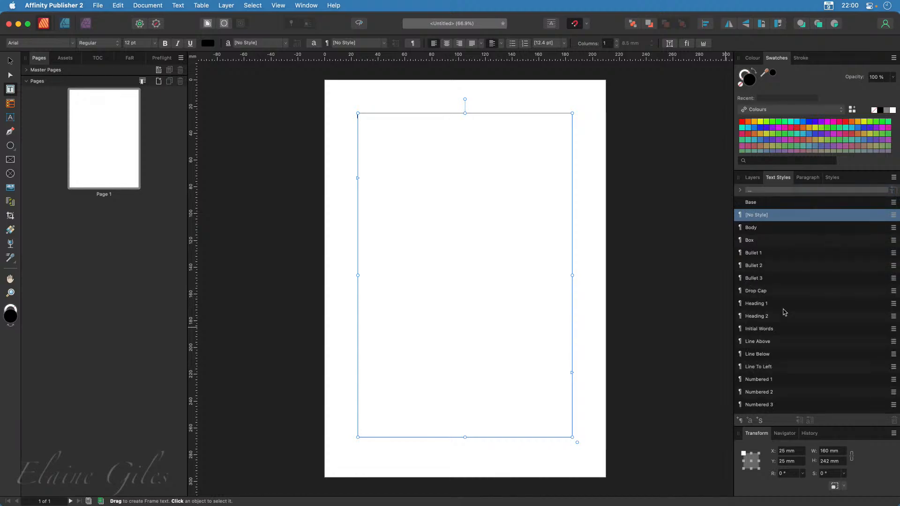
{"action": "scroll", "coordinate": [873, 347], "scroll_direction": "down", "scroll_amount": 3}
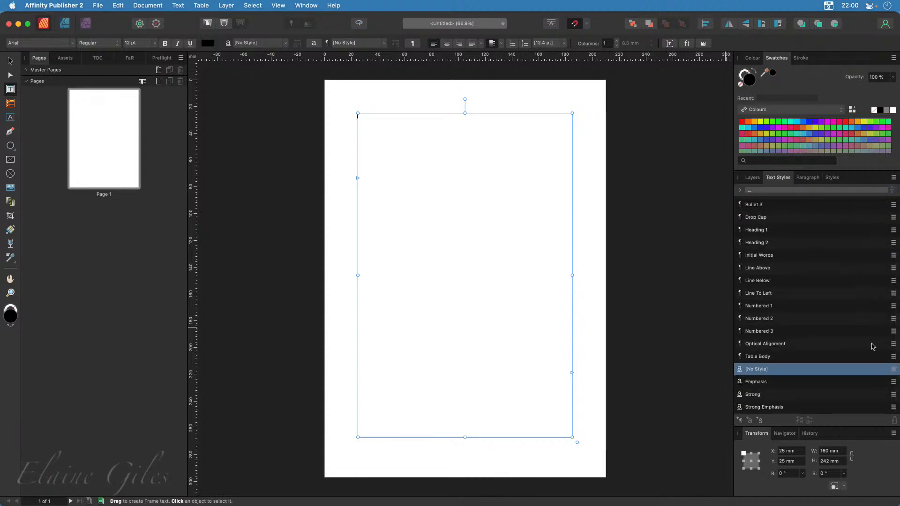
{"action": "scroll", "coordinate": [873, 347], "scroll_direction": "up", "scroll_amount": 3}
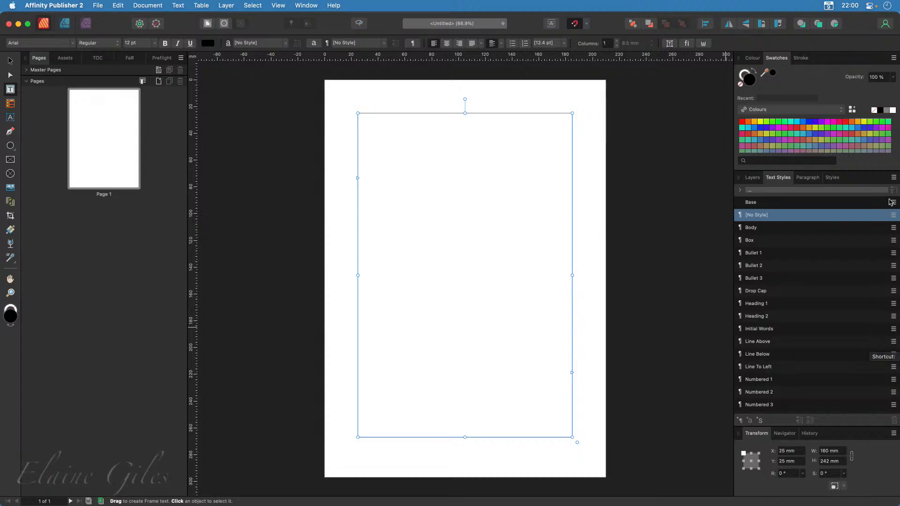
{"action": "left_click", "coordinate": [894, 178]}
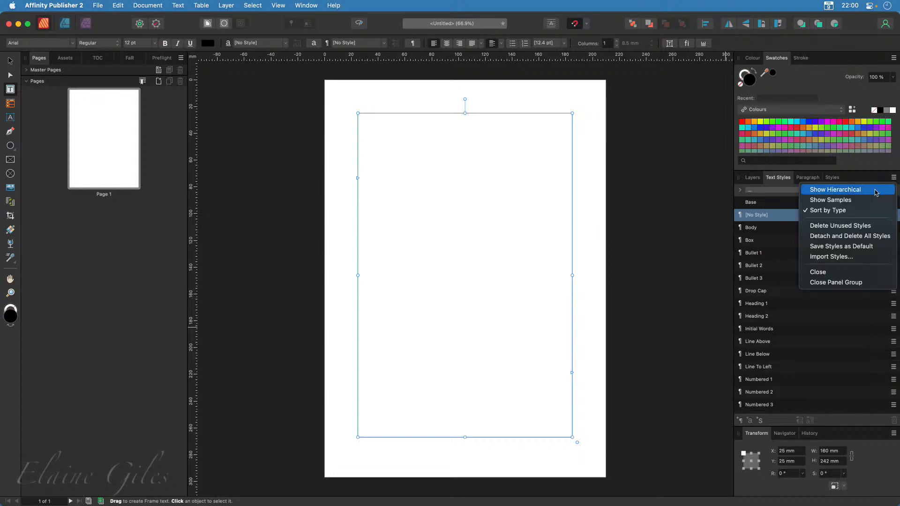
{"action": "left_click", "coordinate": [834, 189]}
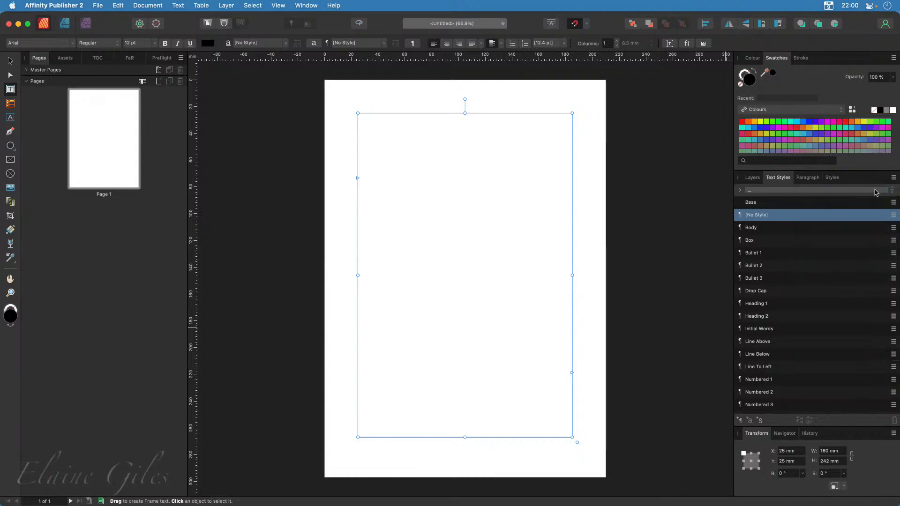
{"action": "left_click", "coordinate": [740, 203]}
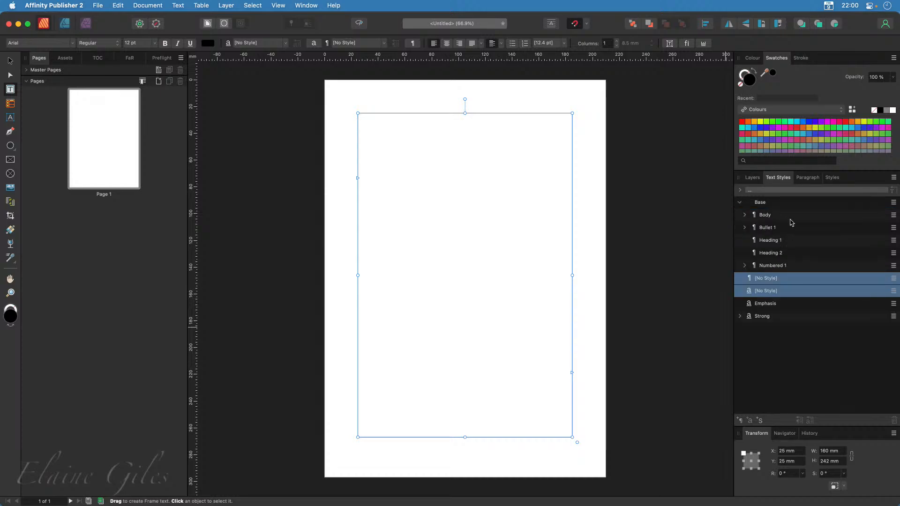
{"action": "left_click", "coordinate": [746, 216]}
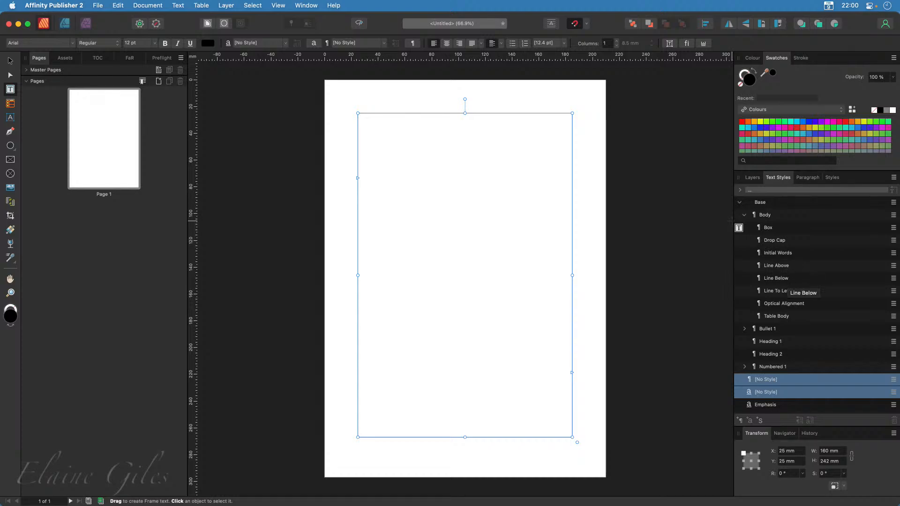
{"action": "left_click", "coordinate": [745, 215]}
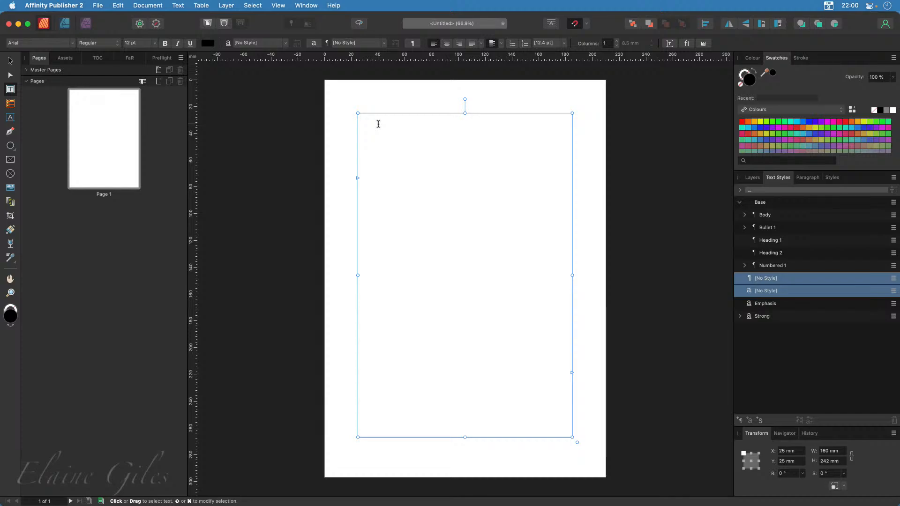
Enter "Q: This is a question" and "A: This is the answer" as two paragraphs in the text frame
{"action": "type", "text": "a"}
{"action": "type", "text": ": This"}
{"action": "type", "text": " is a question"}
{"action": "type", "text": "A"}
{"action": "type", "text": ": "}
{"action": "type", "text": "This"}
{"action": "type", "text": " is the an  "}
{"action": "type", "text": "wer"}
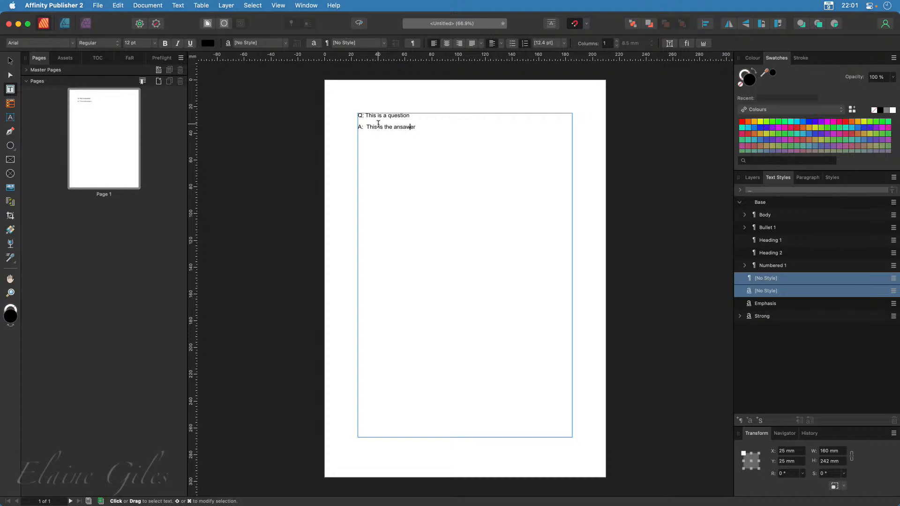
{"action": "key", "text": "Delete"}
{"action": "key", "text": "Escape"}
{"action": "scroll", "coordinate": [379, 113], "scroll_direction": "up", "scroll_amount": 5}
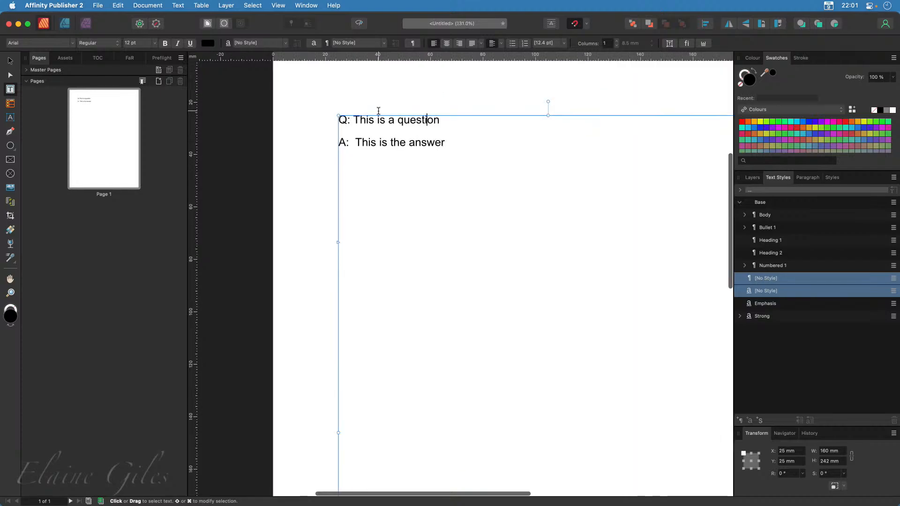
{"action": "scroll", "coordinate": [379, 112], "scroll_direction": "up", "scroll_amount": 4}
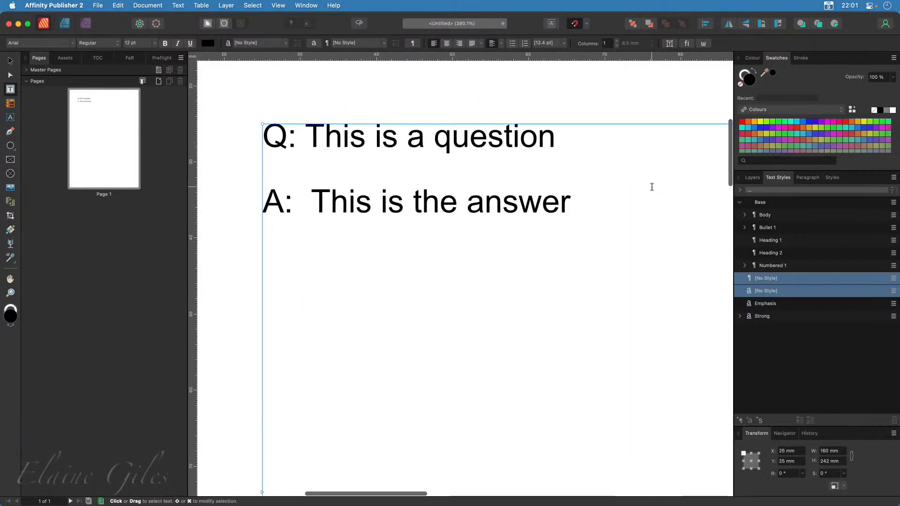
{"action": "left_click_drag", "start_coordinate": [557, 137], "coordinate": [253, 138]}
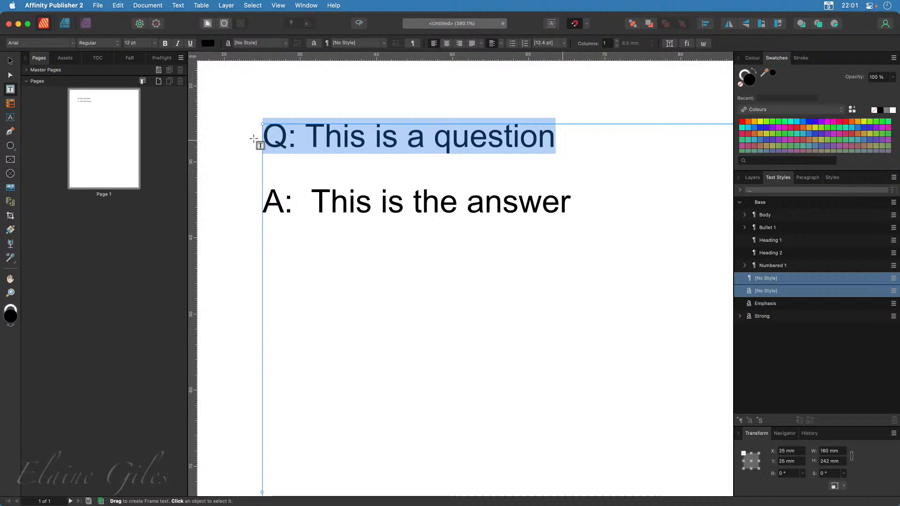
{"action": "left_click", "coordinate": [454, 289]}
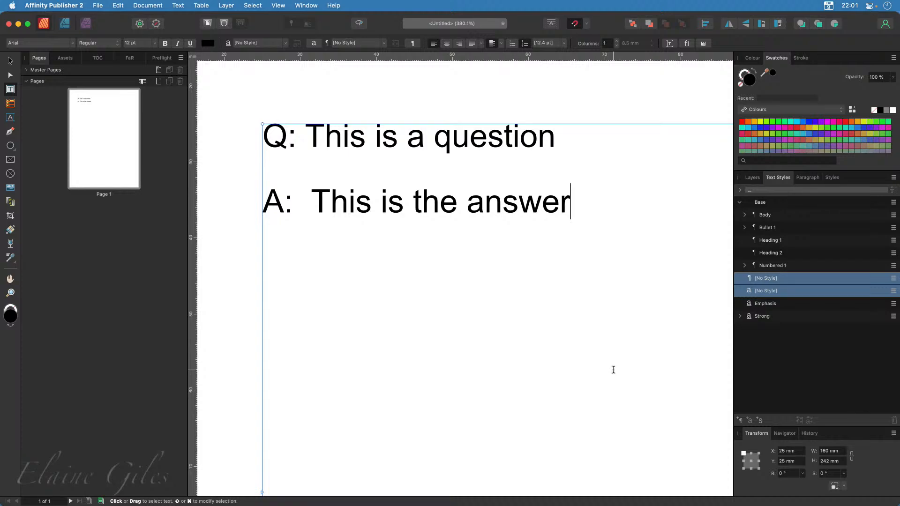
{"action": "left_click_drag", "start_coordinate": [593, 442], "coordinate": [736, 423]}
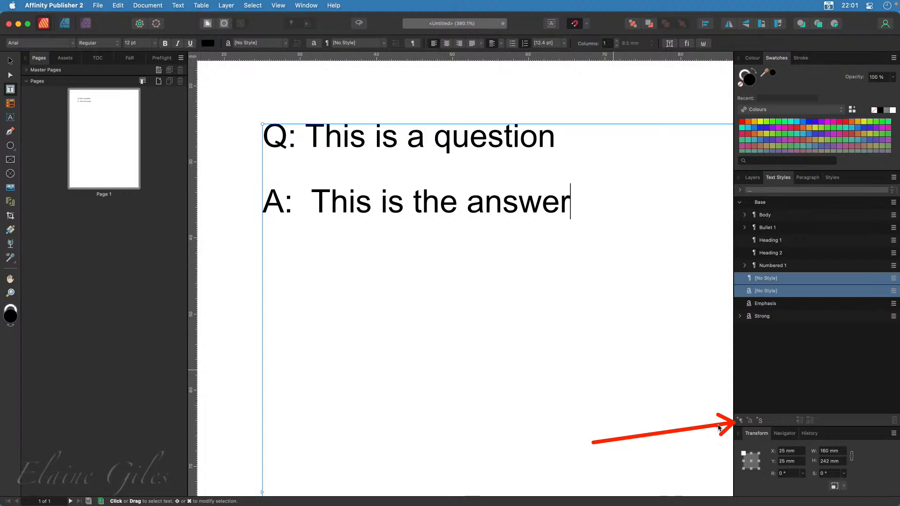
{"action": "left_click_drag", "start_coordinate": [762, 364], "coordinate": [751, 415]}
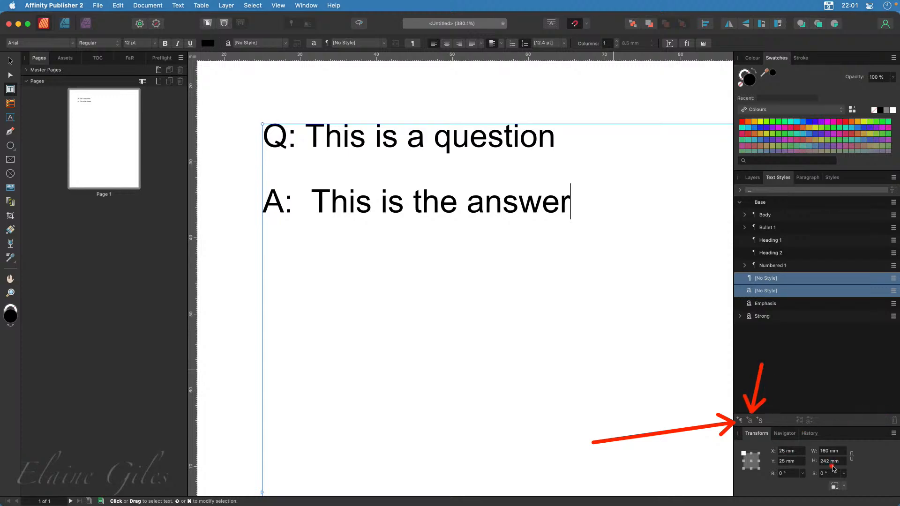
{"action": "left_click_drag", "start_coordinate": [835, 467], "coordinate": [767, 425]}
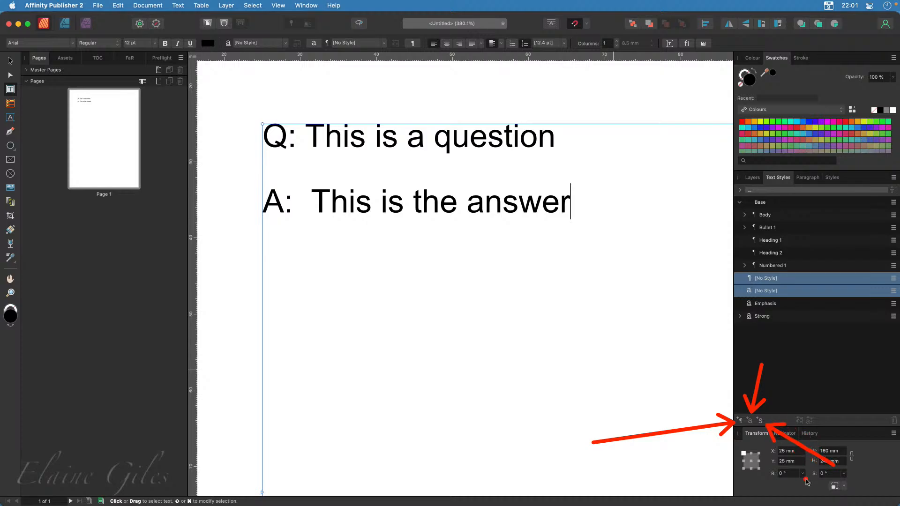
{"action": "key", "text": "Escape"}
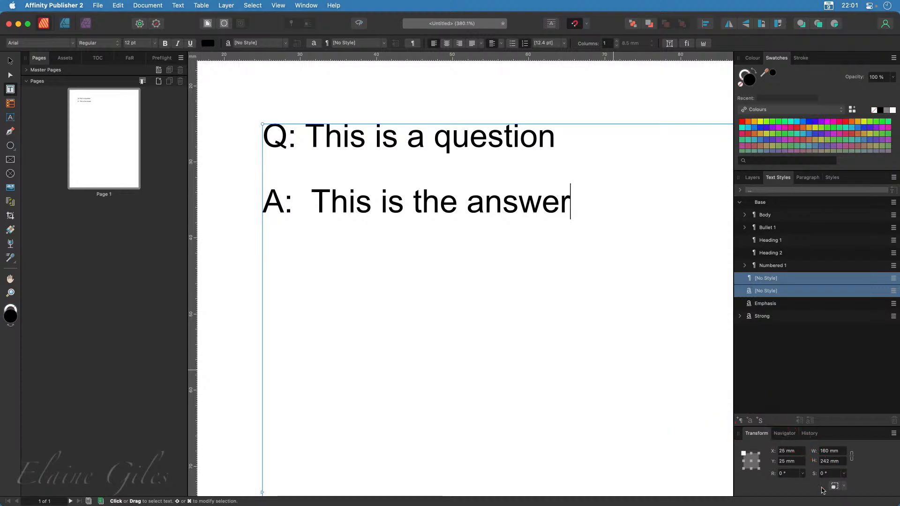
Create a group text style named "Q&A" based on the Body style
{"action": "left_click", "coordinate": [761, 422]}
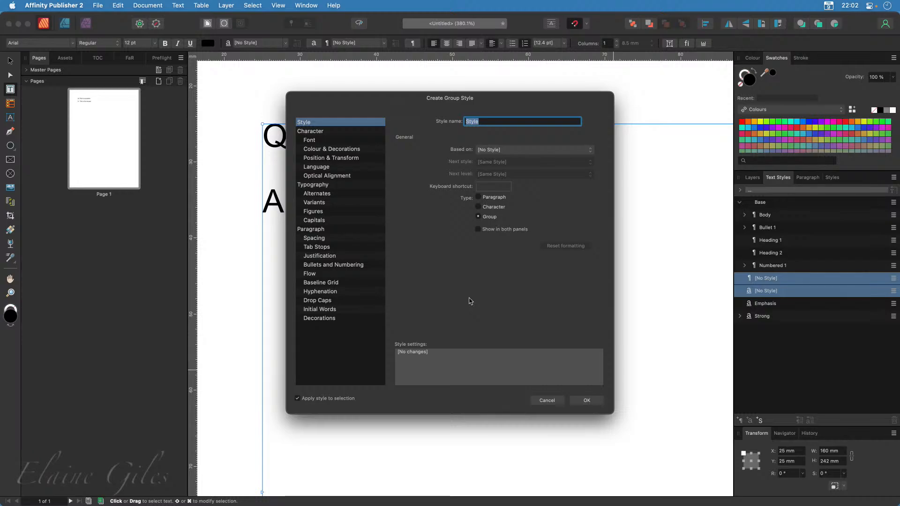
{"action": "left_click", "coordinate": [511, 152]}
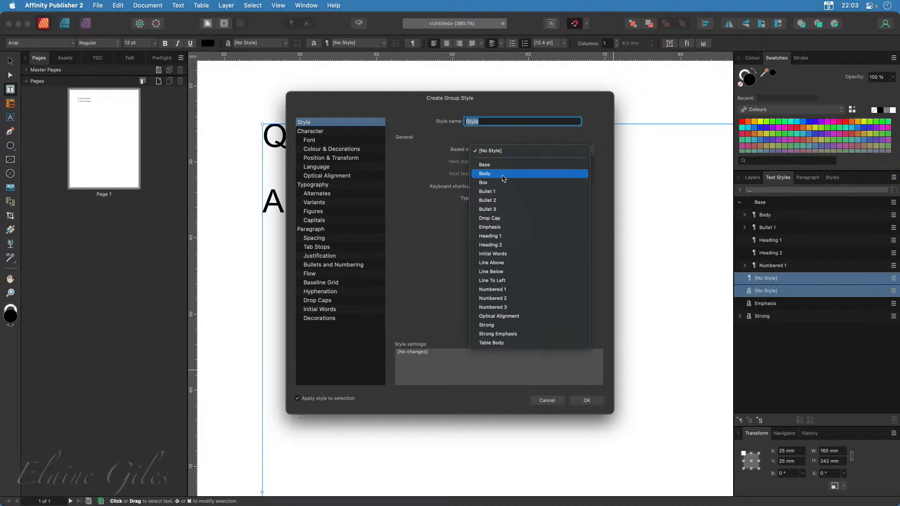
{"action": "left_click", "coordinate": [503, 179]}
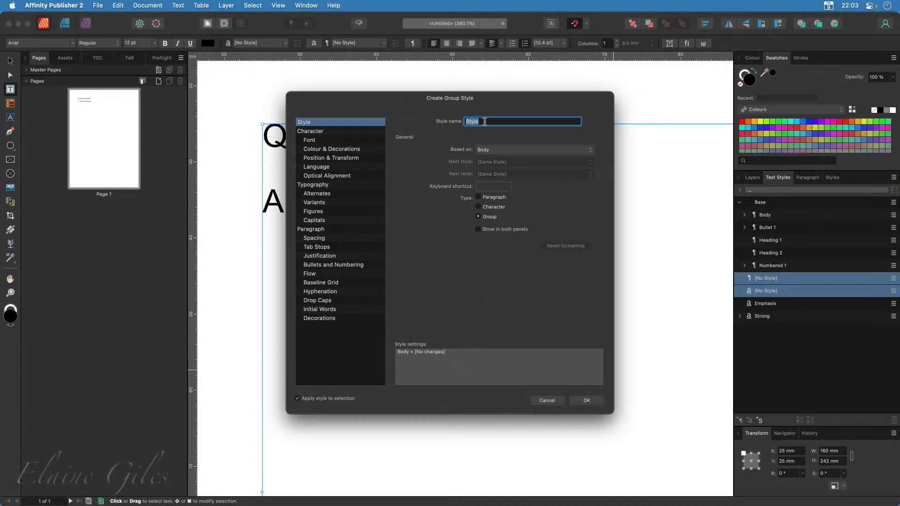
{"action": "type", "text": "Q&A"}
{"action": "left_click", "coordinate": [601, 402]}
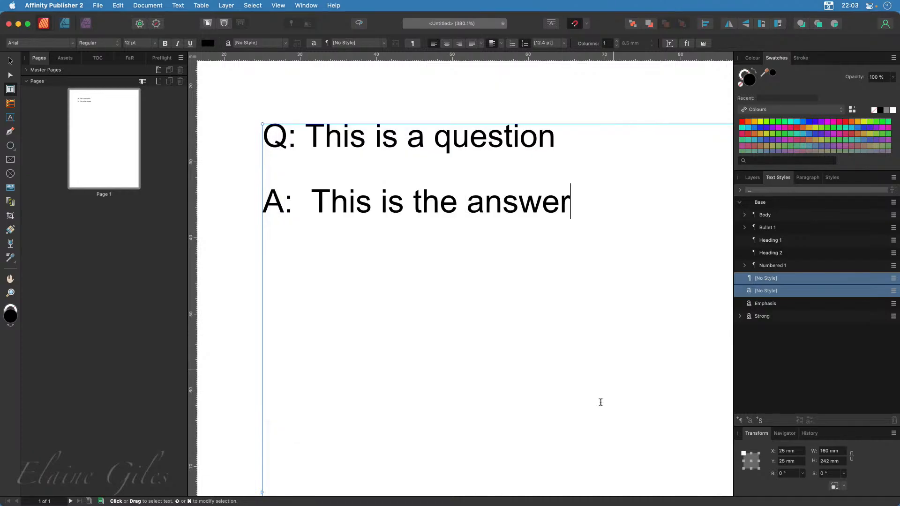
Create a paragraph style named "Q&A - Question" based on the Q&A group style
{"action": "left_click", "coordinate": [746, 216]}
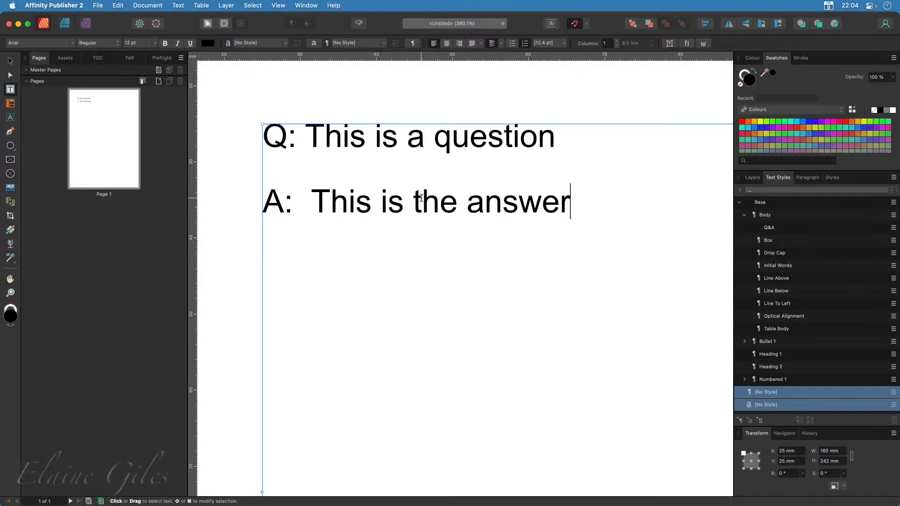
{"action": "right_click", "coordinate": [773, 229]}
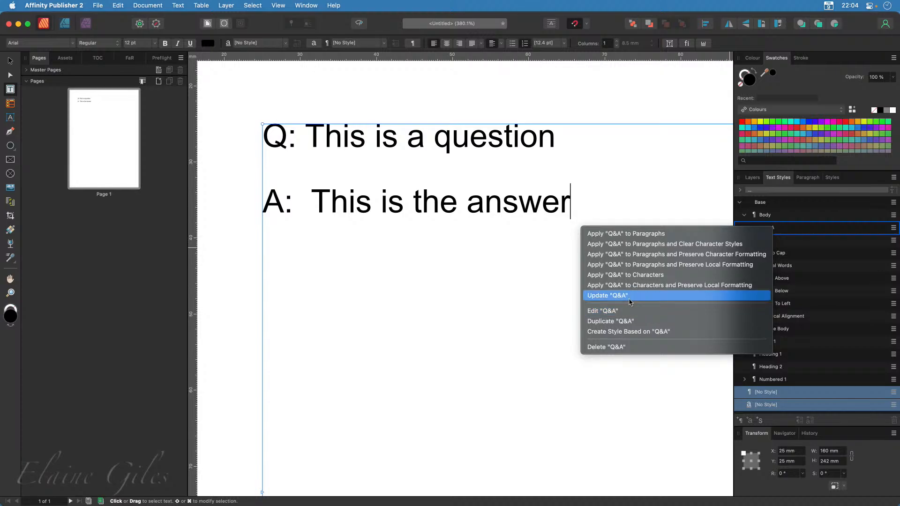
{"action": "left_click", "coordinate": [683, 336]}
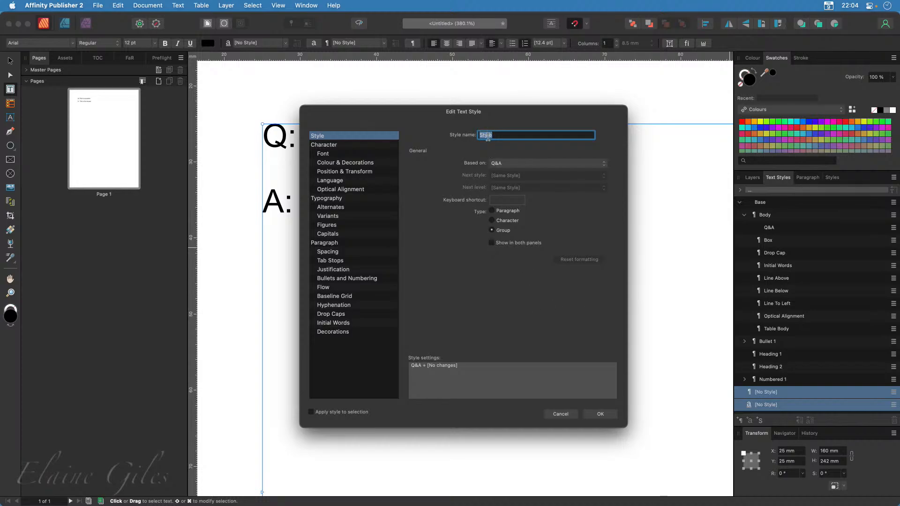
{"action": "type", "text": "Q&A - Qu"}
{"action": "type", "text": "r"}
{"action": "type", "text": "estion"}
{"action": "left_click", "coordinate": [507, 214]}
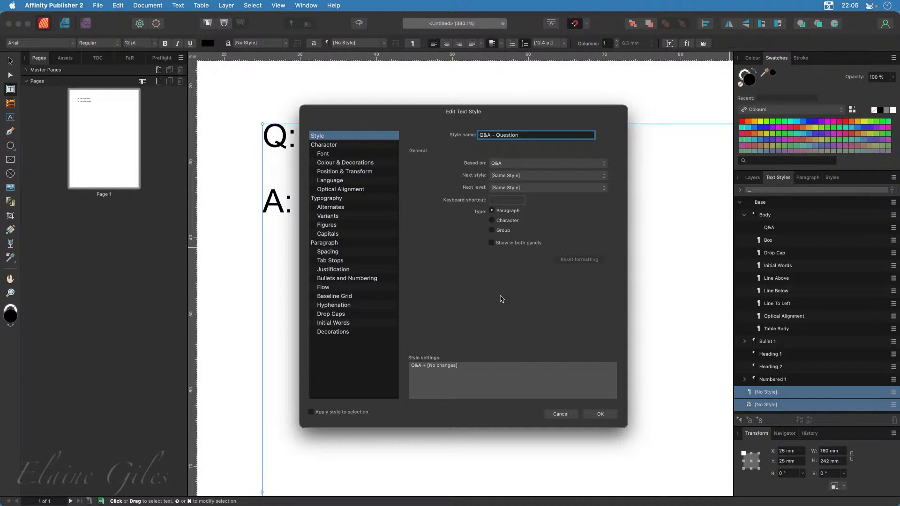
{"action": "left_click", "coordinate": [605, 416]}
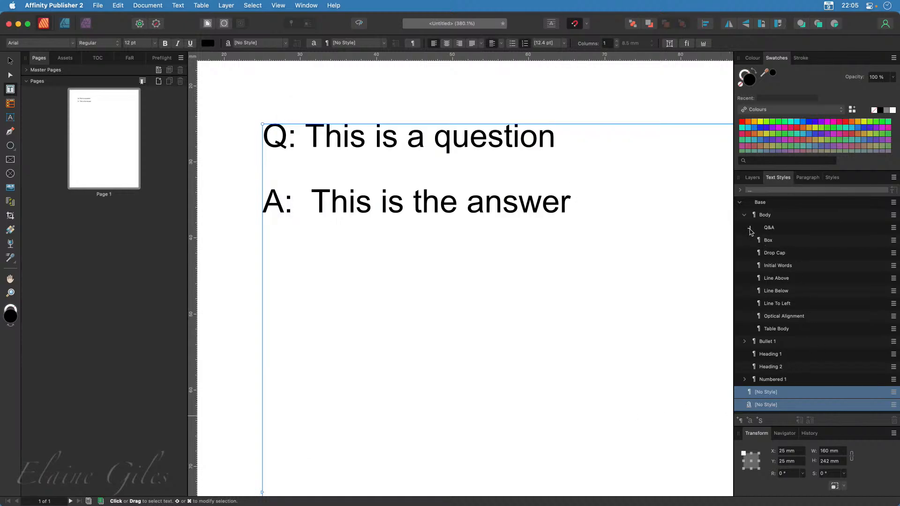
Duplicate the "Q&A - Question" paragraph style under the Q&A group and name the copy "Q&A - Answer"
{"action": "left_click", "coordinate": [750, 229]}
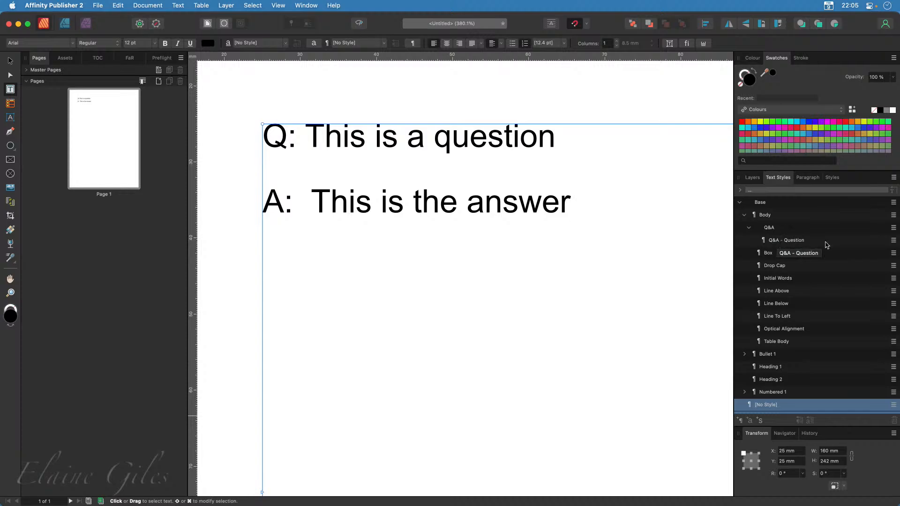
{"action": "right_click", "coordinate": [796, 242]}
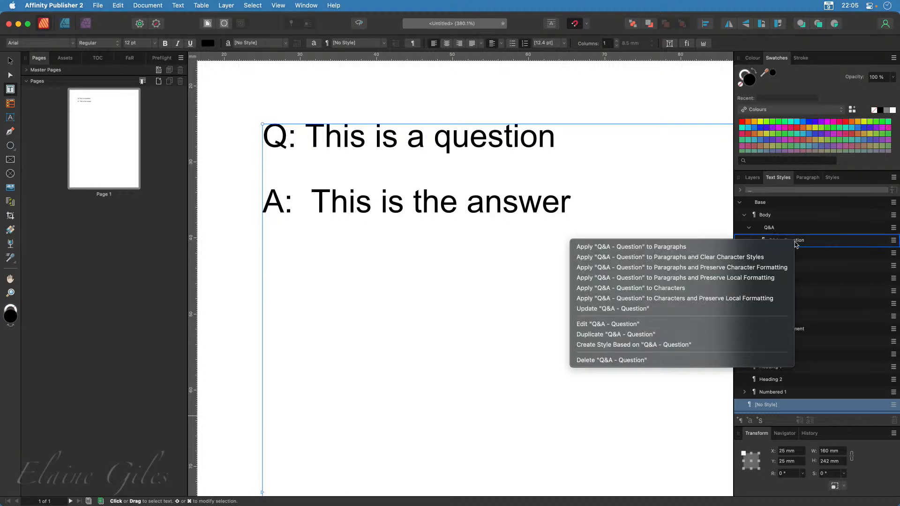
{"action": "left_click", "coordinate": [636, 325]}
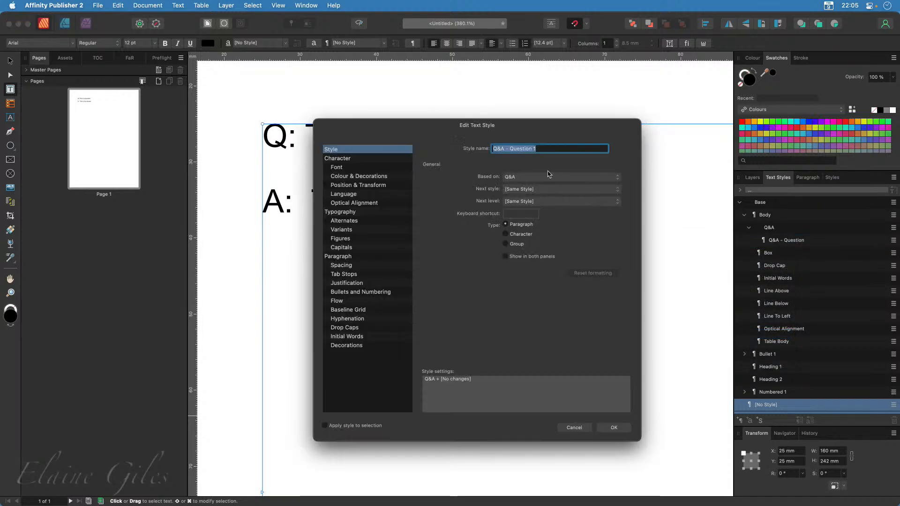
{"action": "left_click", "coordinate": [548, 150]}
{"action": "key", "text": "BackSpace"}
{"action": "key", "text": "BackSpace"}
{"action": "key", "text": "BackSpace"}
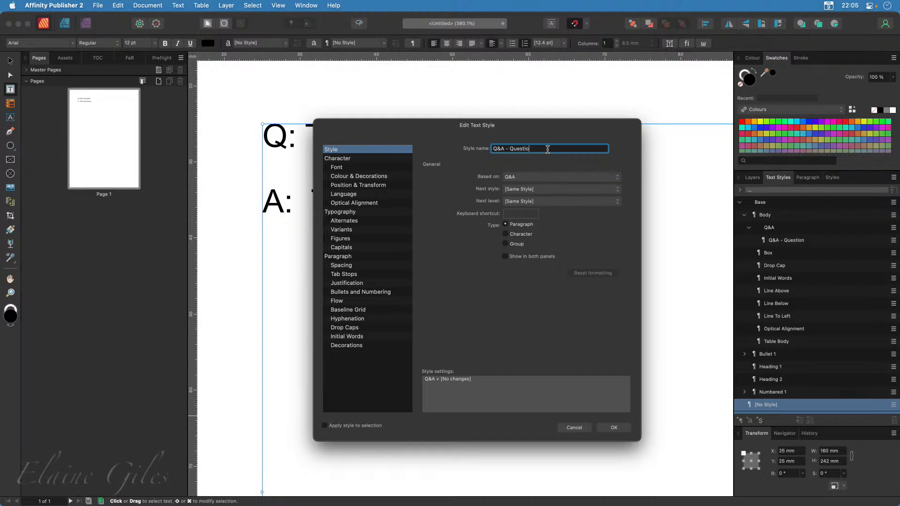
{"action": "key", "text": "BackSpace"}
{"action": "key", "text": "BackSpace"}
{"action": "key", "text": "BackSpace"}
{"action": "key", "text": "BackSpace"}
{"action": "key", "text": "BackSpace"}
{"action": "key", "text": "BackSpace"}
{"action": "key", "text": "BackSpace"}
{"action": "type", "text": "Answer"}
{"action": "left_click_drag", "start_coordinate": [409, 123], "coordinate": [653, 152]}
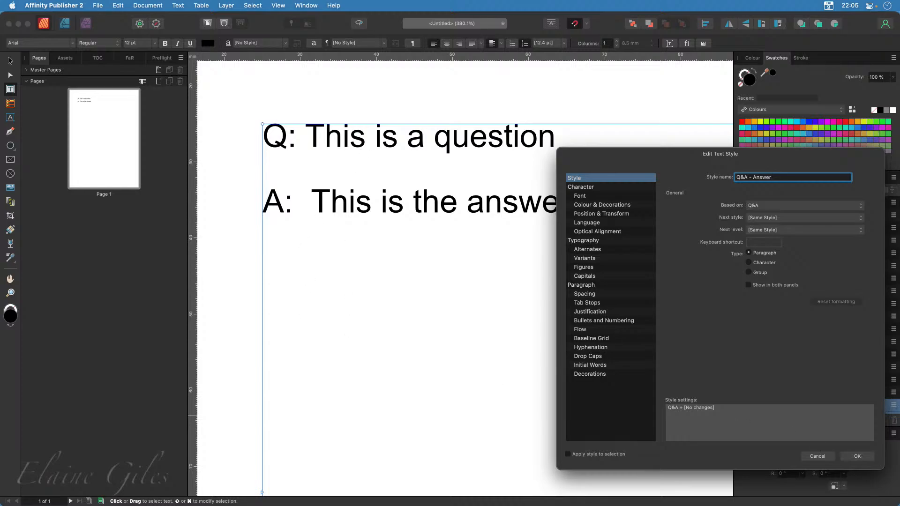
{"action": "left_click", "coordinate": [857, 457]}
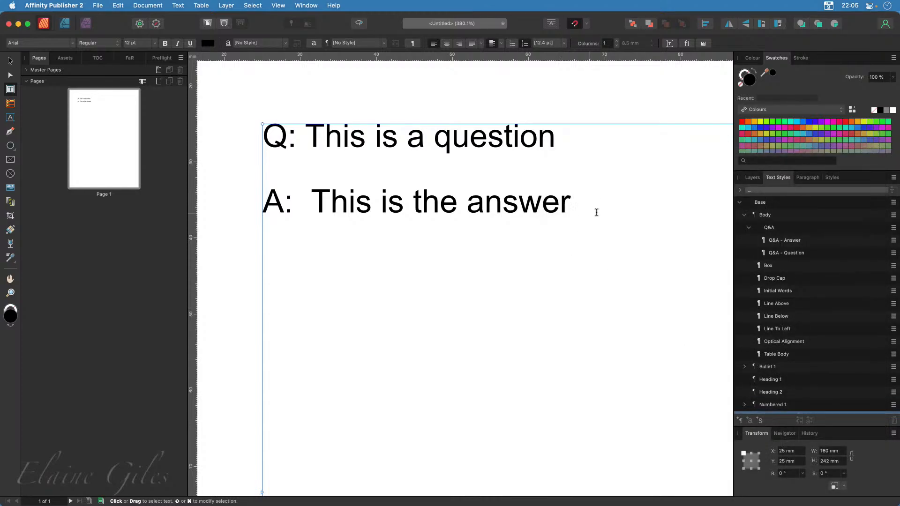
Set the next style of the "Q&A - Answer" paragraph style to "Q&A - Question"
{"action": "left_click_drag", "start_coordinate": [596, 212], "coordinate": [260, 147]}
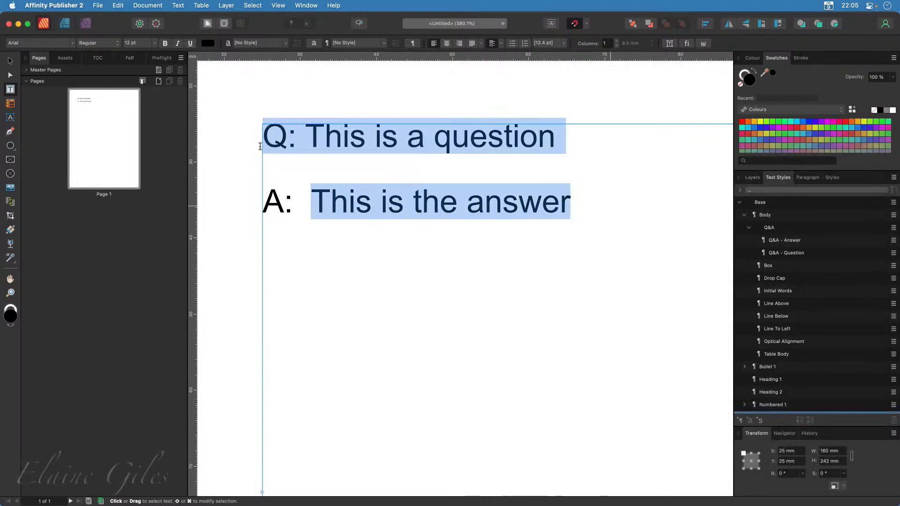
{"action": "left_click", "coordinate": [507, 234]}
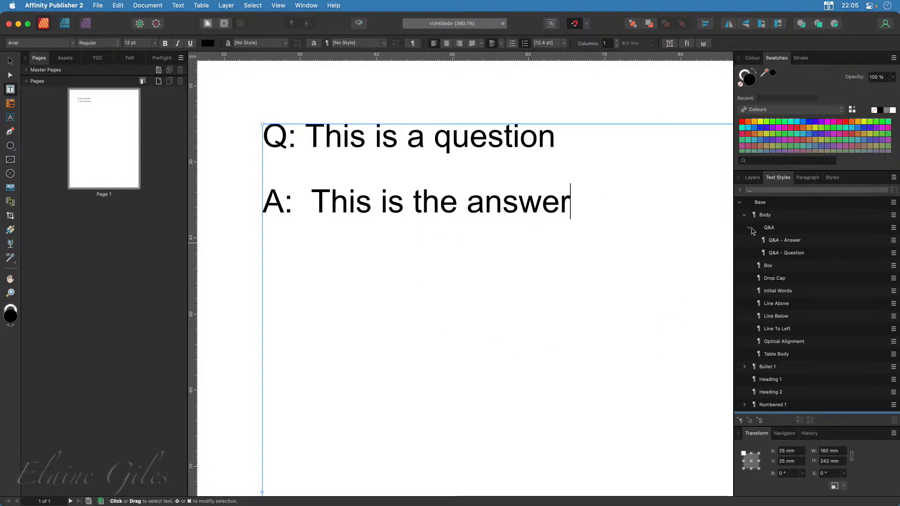
{"action": "right_click", "coordinate": [808, 243]}
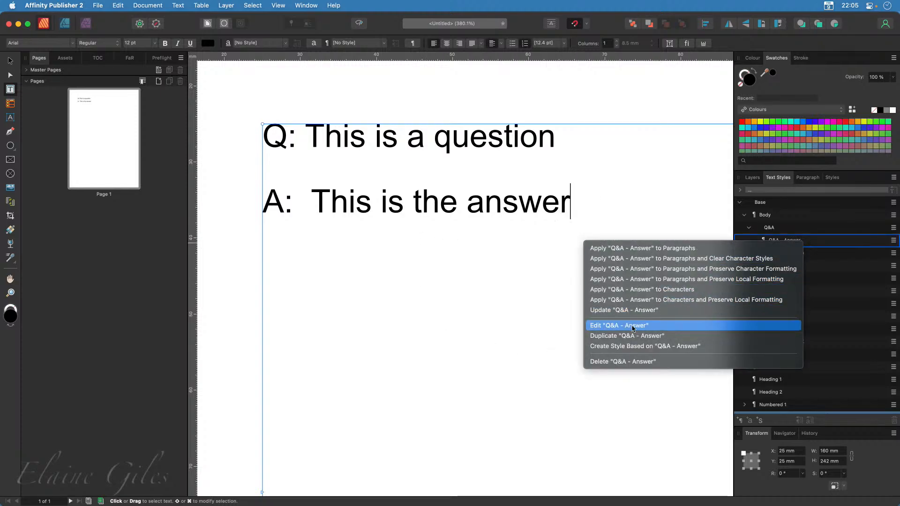
{"action": "left_click", "coordinate": [618, 326]}
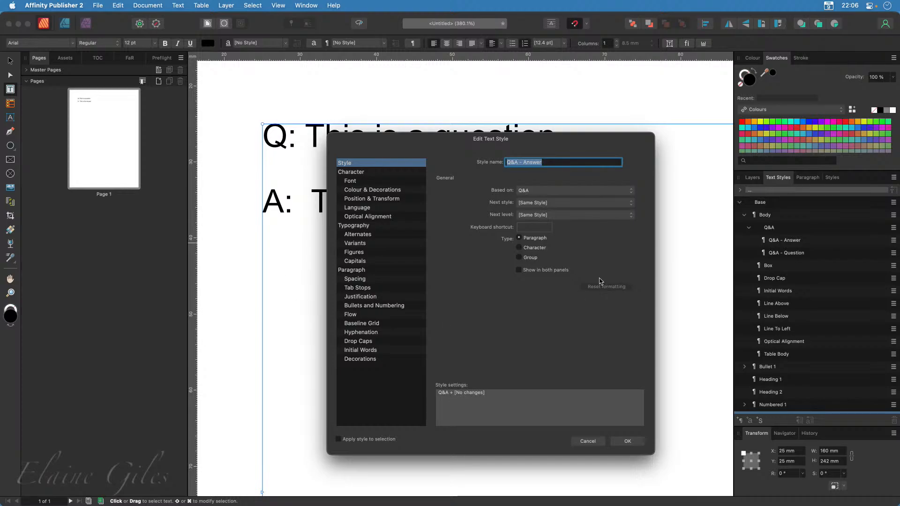
{"action": "left_click", "coordinate": [590, 206]}
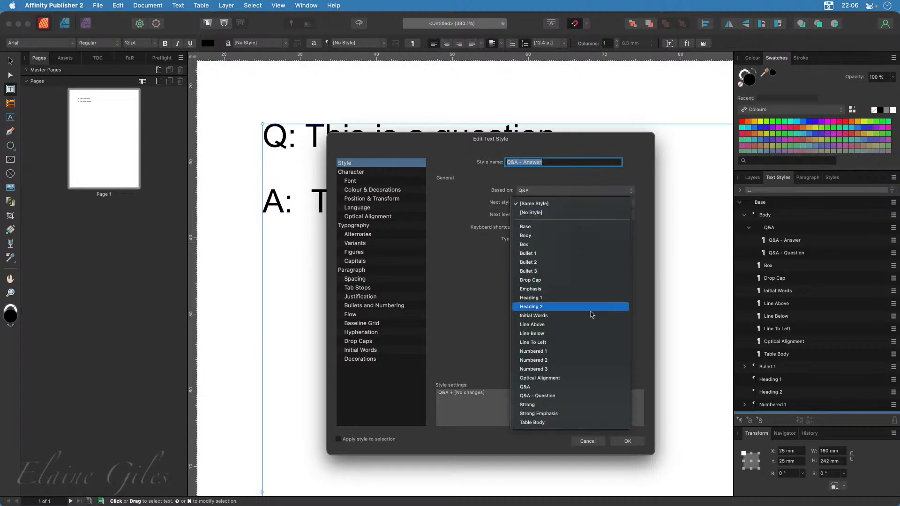
{"action": "left_click", "coordinate": [576, 397]}
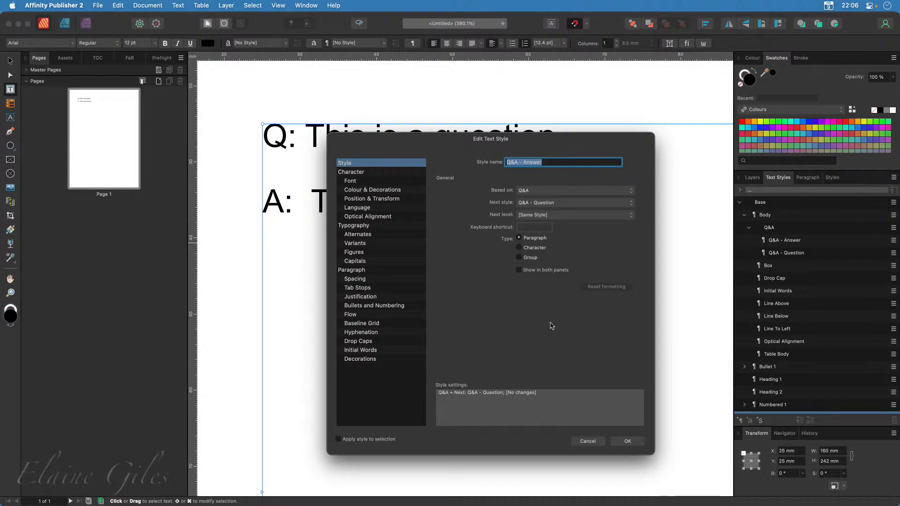
{"action": "left_click", "coordinate": [627, 441]}
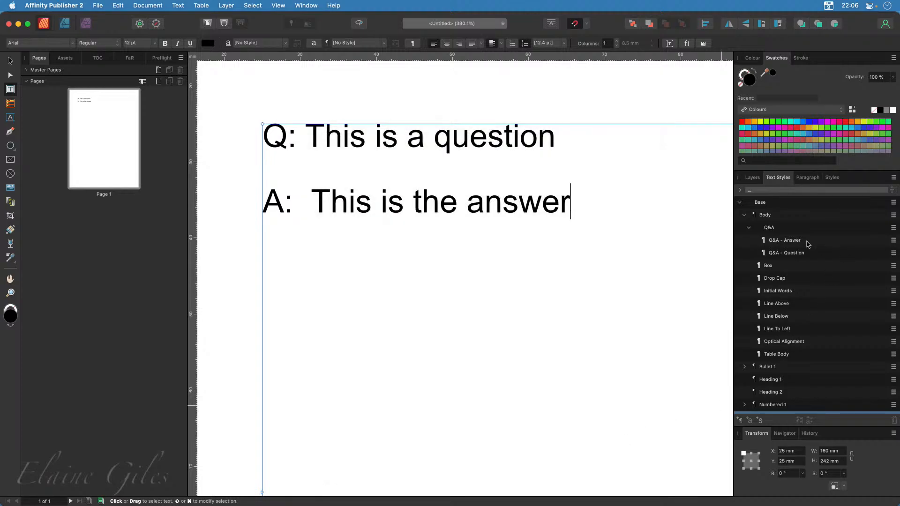
{"action": "right_click", "coordinate": [807, 242]}
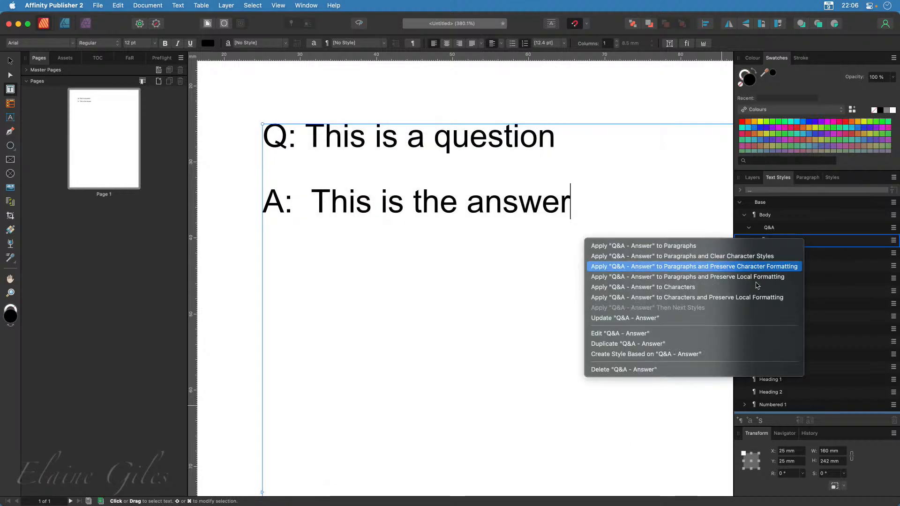
{"action": "left_click", "coordinate": [654, 332]}
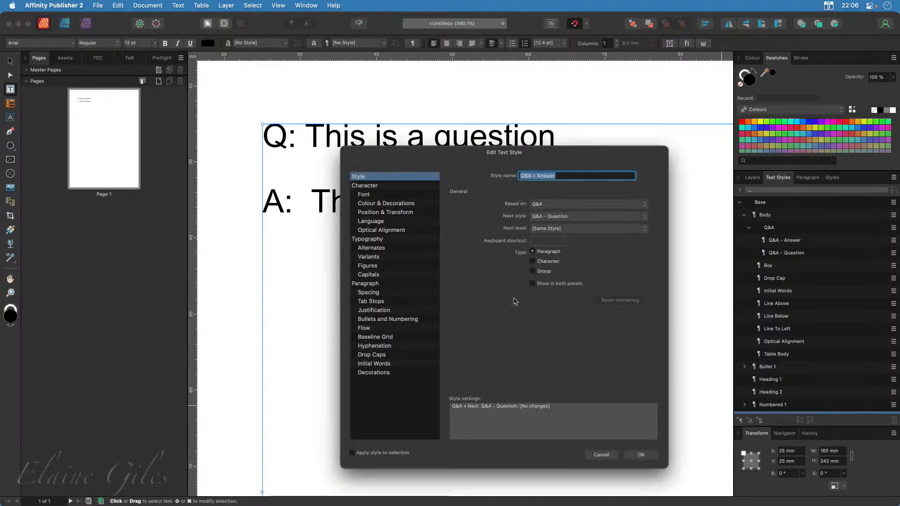
{"action": "left_click", "coordinate": [602, 455]}
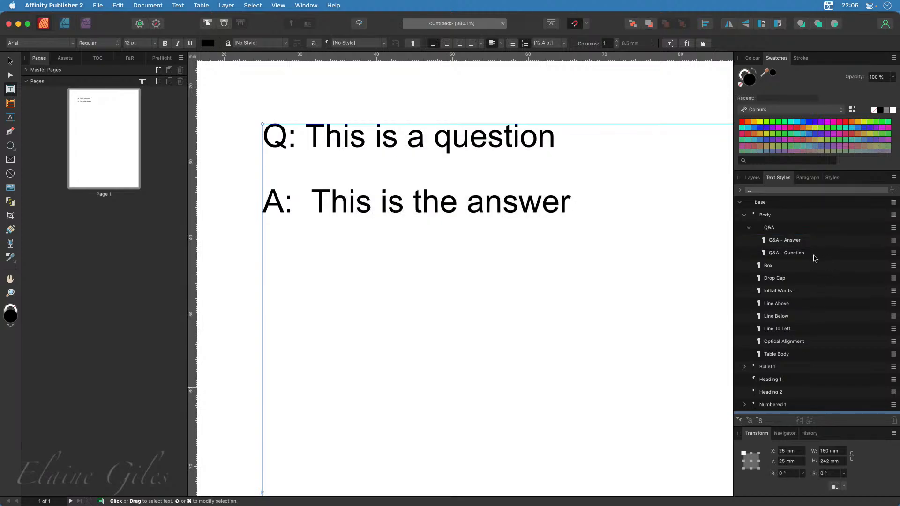
Set the next style of the "Q&A - Question" paragraph style to "Q&A - Answer"
{"action": "right_click", "coordinate": [814, 256]}
{"action": "left_click", "coordinate": [666, 338]}
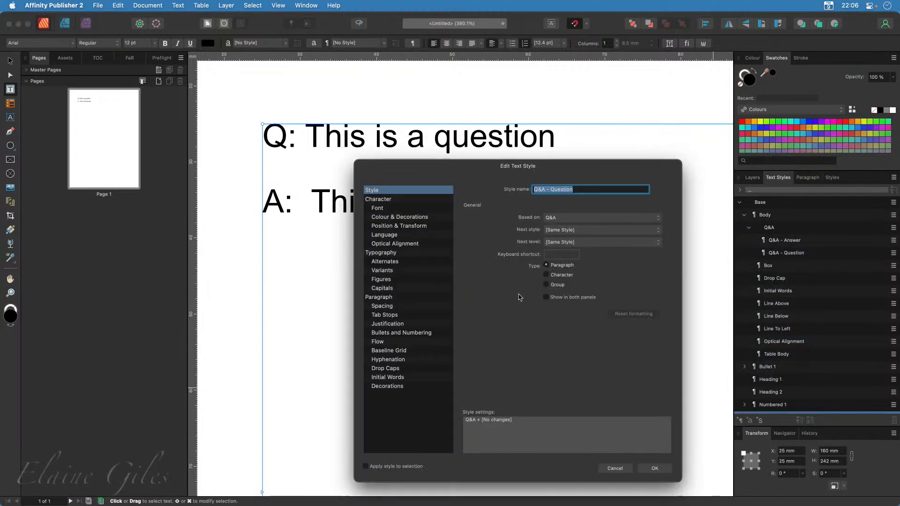
{"action": "left_click", "coordinate": [567, 230]}
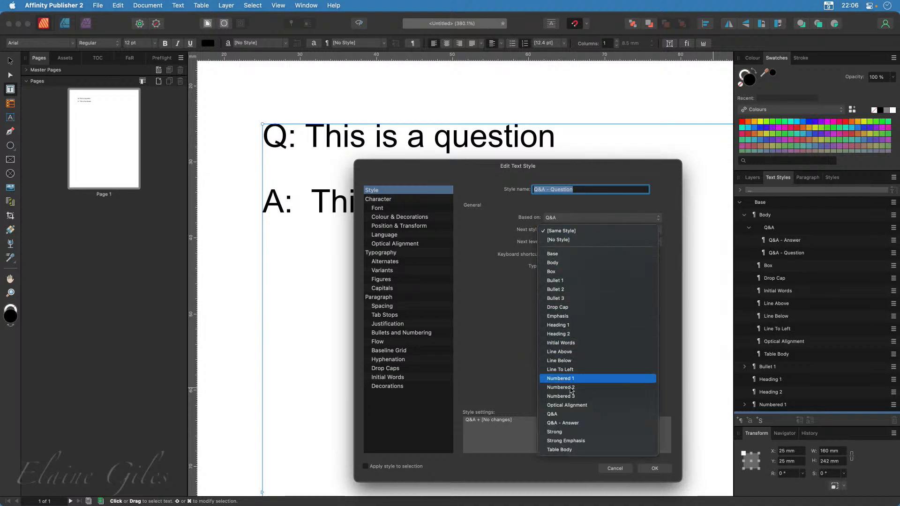
{"action": "left_click", "coordinate": [570, 425]}
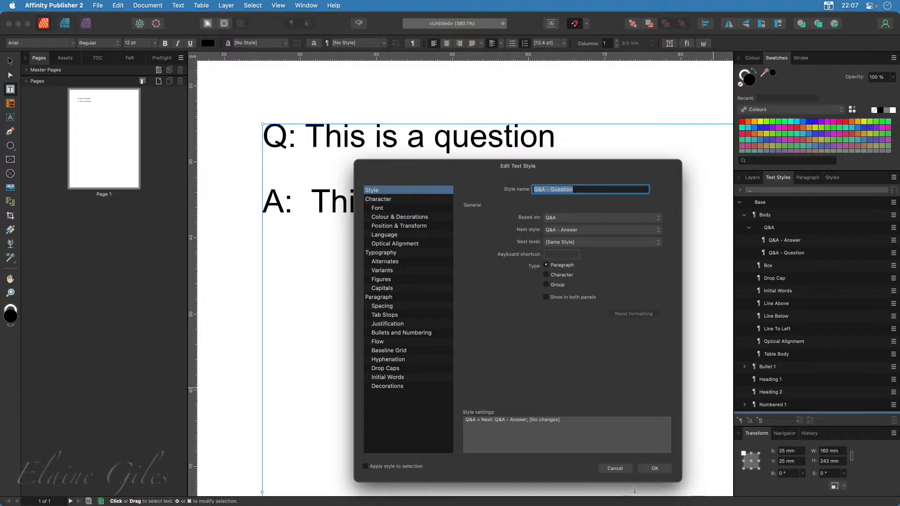
{"action": "left_click", "coordinate": [655, 468]}
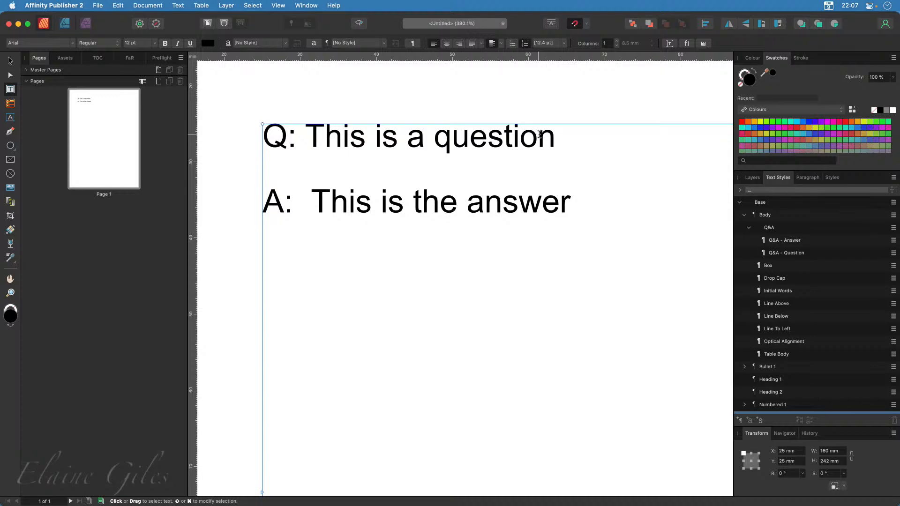
Apply the "Q&A - Question" style to the question paragraph and the "Q&A - Answer" style to the answer paragraph
{"action": "left_click_drag", "start_coordinate": [557, 140], "coordinate": [262, 145]}
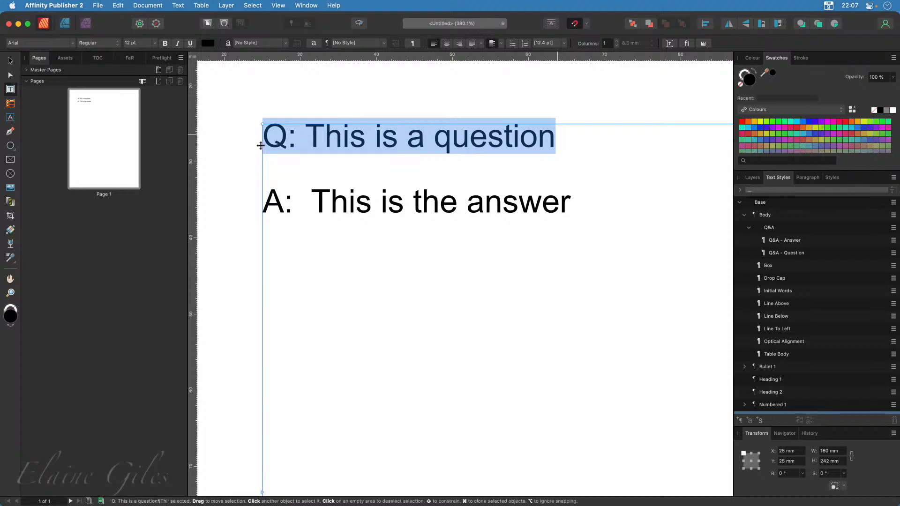
{"action": "left_click", "coordinate": [798, 253]}
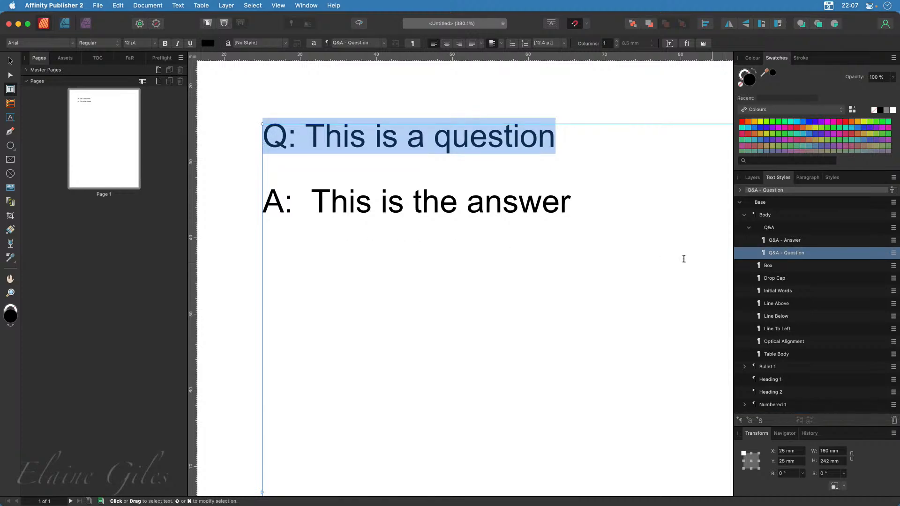
{"action": "left_click_drag", "start_coordinate": [575, 203], "coordinate": [291, 204]}
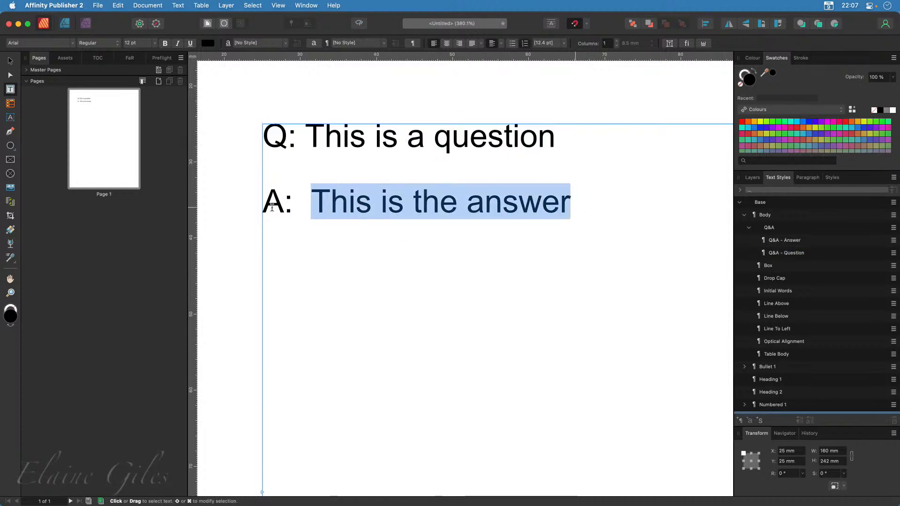
{"action": "left_click", "coordinate": [272, 203]}
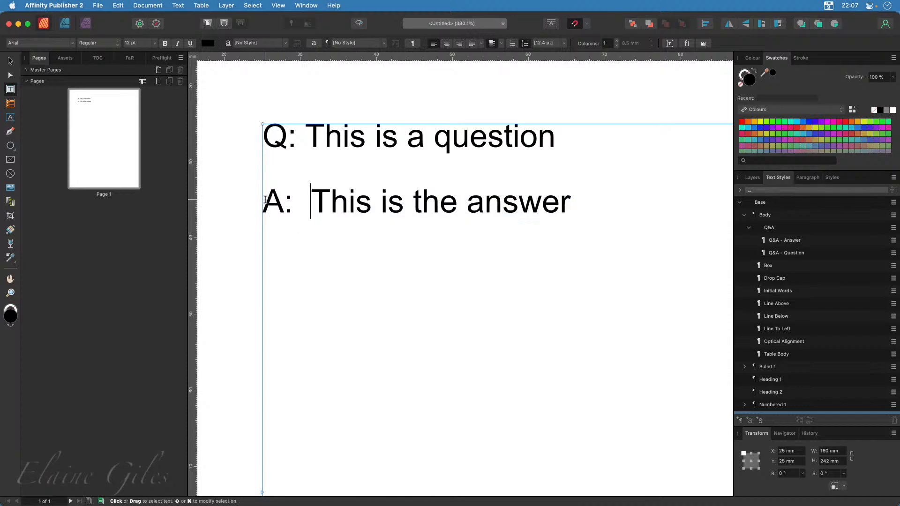
{"action": "left_click_drag", "start_coordinate": [288, 204], "coordinate": [578, 205]}
{"action": "left_click", "coordinate": [576, 205]}
{"action": "left_click", "coordinate": [490, 202]}
{"action": "left_click", "coordinate": [789, 245]}
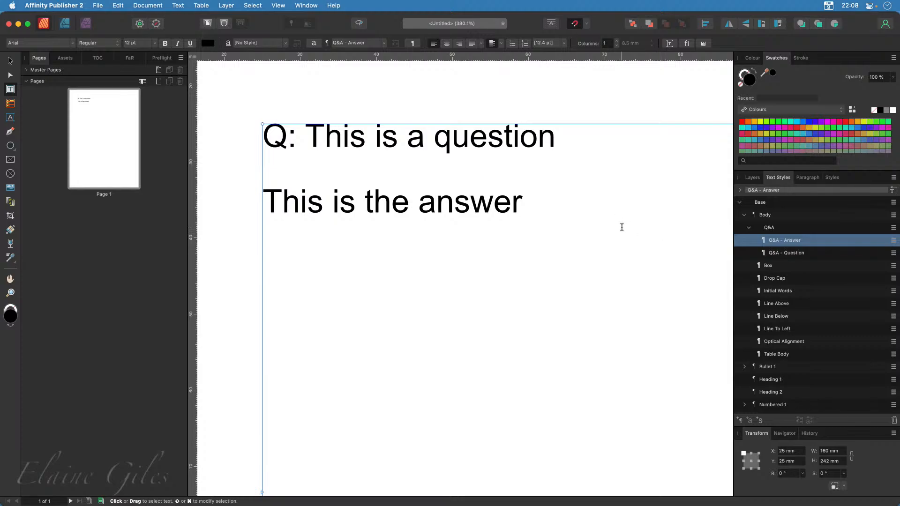
Insert the prefix "A: " in front of "This is the answer" in the answer paragraph
{"action": "left_click", "coordinate": [526, 199]}
{"action": "key", "text": "alt+Left"}
{"action": "key", "text": "alt+Left"}
{"action": "key", "text": "alt+Left"}
{"action": "key", "text": "alt+Left"}
{"action": "type", "text": "A:"}
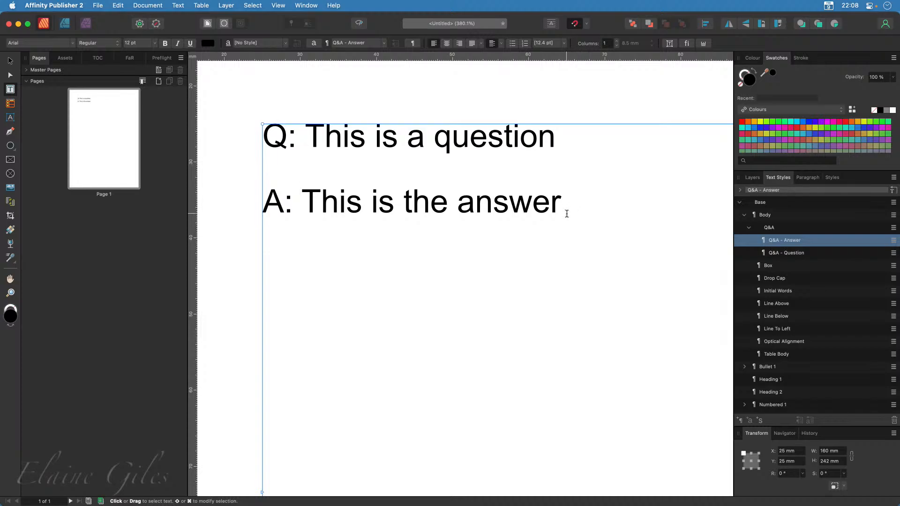
Set the text fill of the "Q&A - Question" paragraph style to red from the Apple swatch palette
{"action": "right_click", "coordinate": [789, 254]}
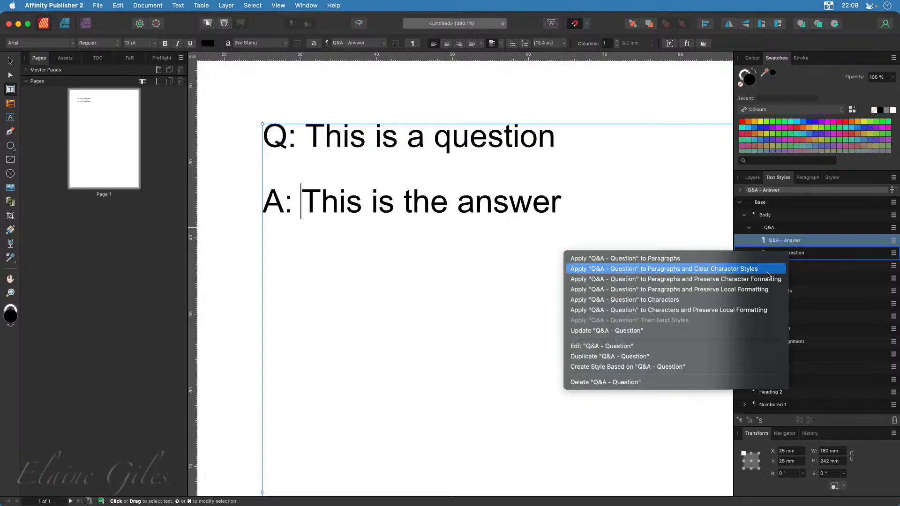
{"action": "left_click", "coordinate": [632, 350]}
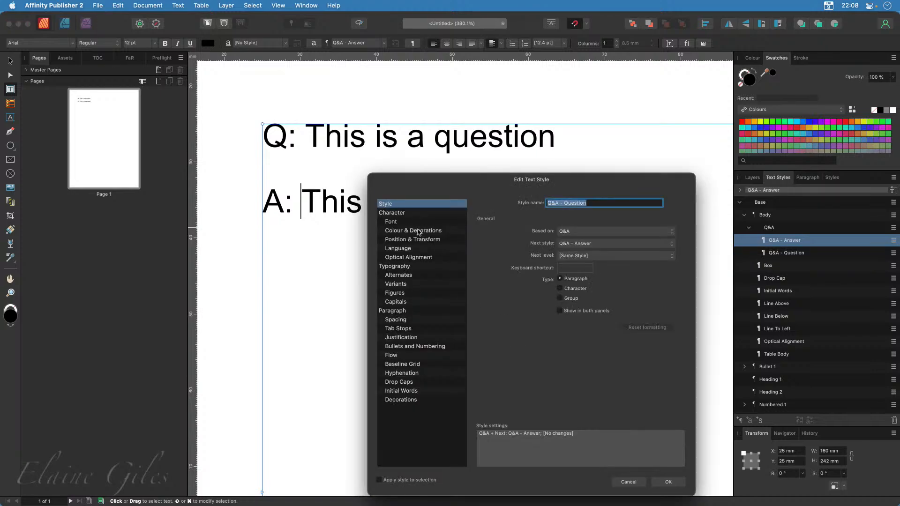
{"action": "left_click", "coordinate": [422, 231]}
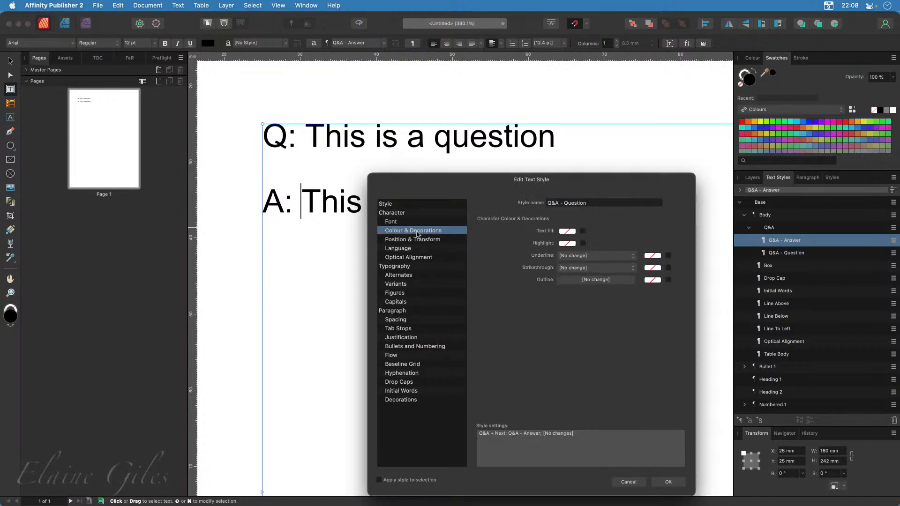
{"action": "left_click", "coordinate": [583, 232]}
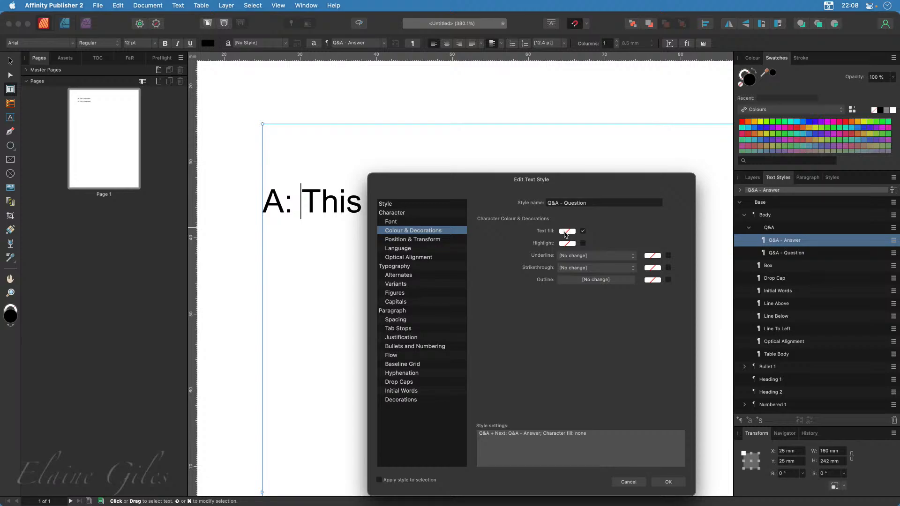
{"action": "left_click", "coordinate": [567, 231]}
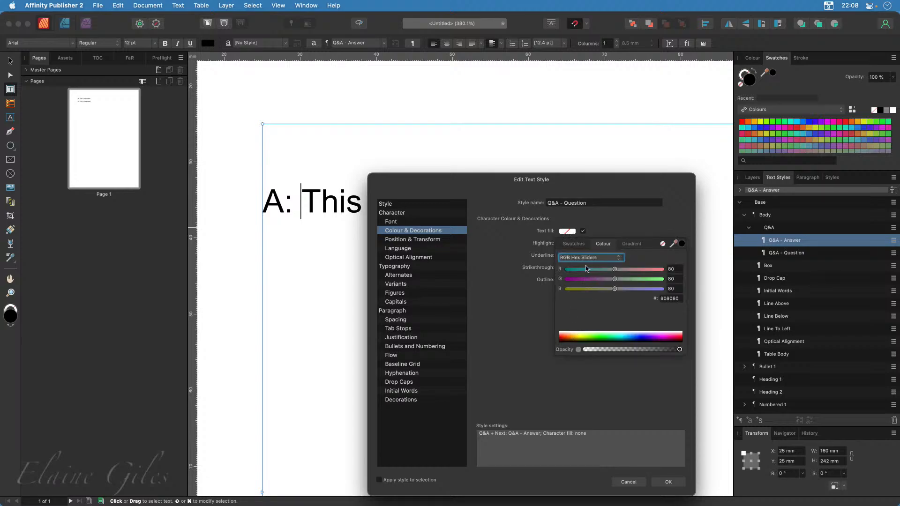
{"action": "left_click", "coordinate": [574, 245]}
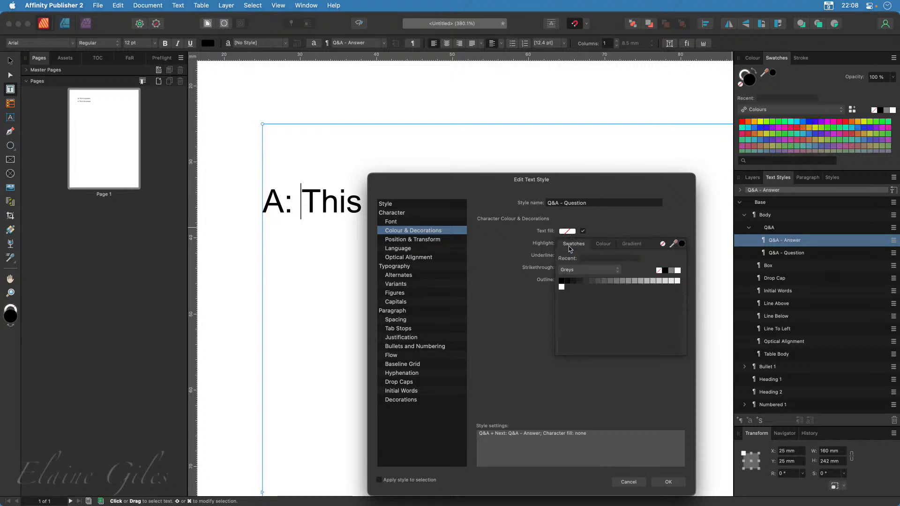
{"action": "left_click", "coordinate": [580, 270]}
{"action": "left_click", "coordinate": [576, 302]}
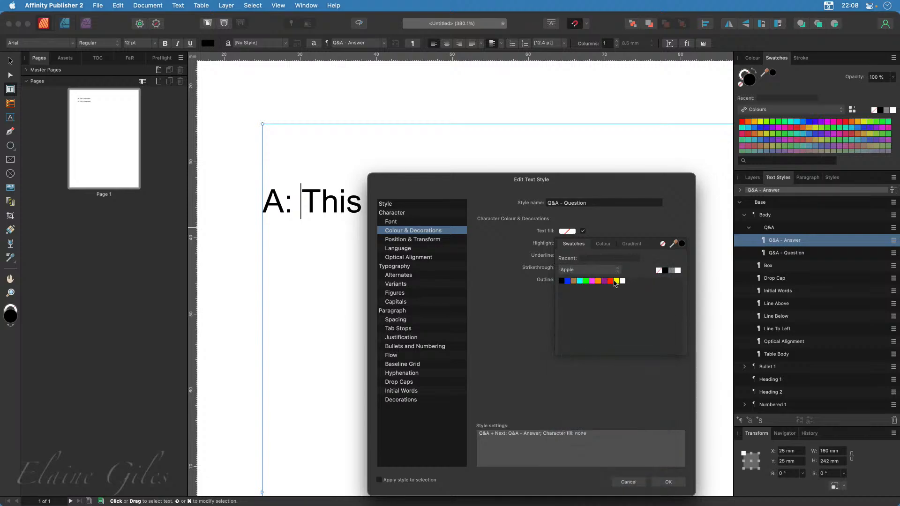
{"action": "left_click", "coordinate": [611, 281]}
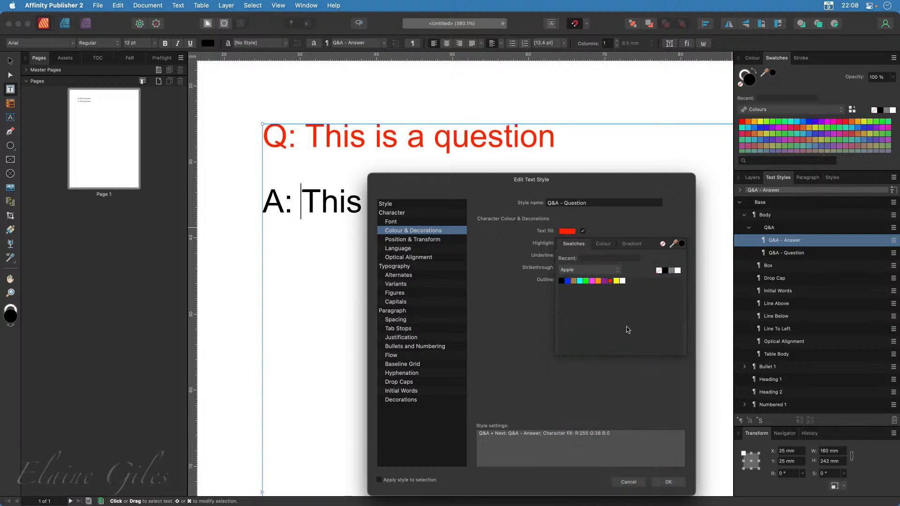
{"action": "left_click", "coordinate": [503, 339]}
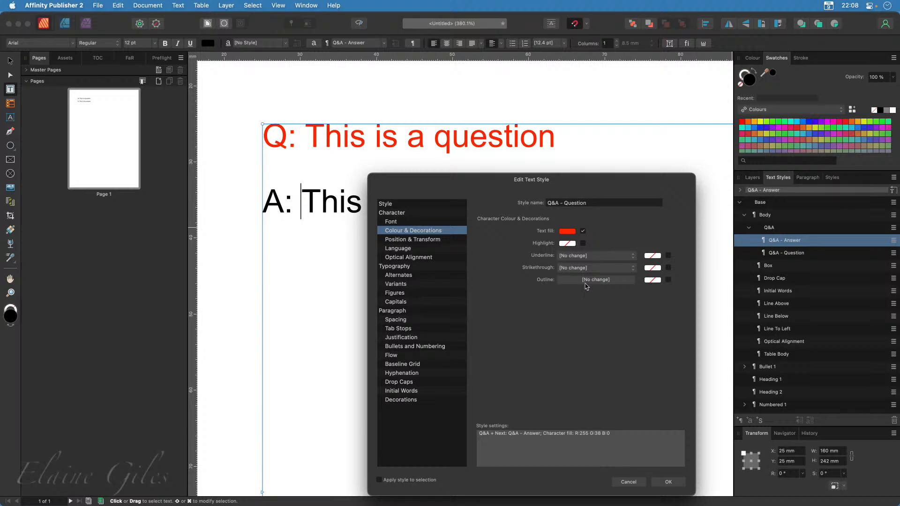
{"action": "left_click", "coordinate": [668, 482]}
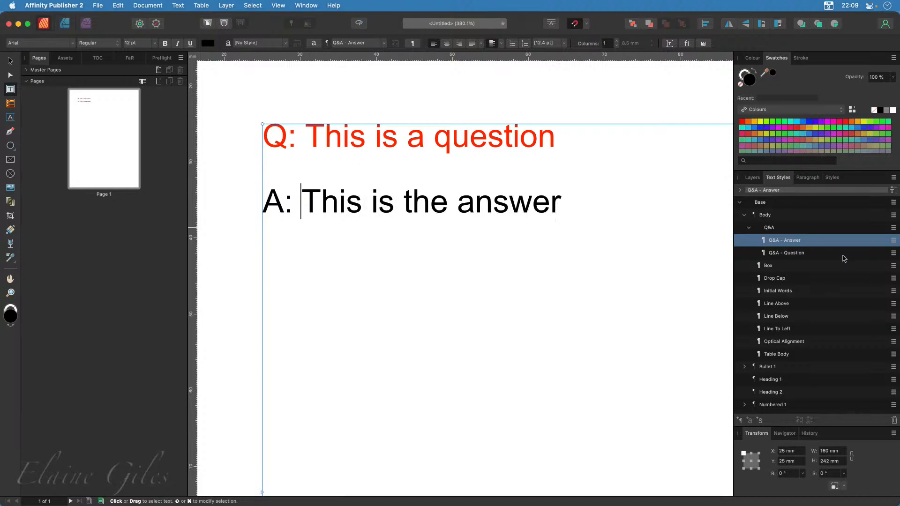
Set the text fill of the "Q&A - Answer" paragraph style to dark green, hex 007F00
{"action": "right_click", "coordinate": [791, 242]}
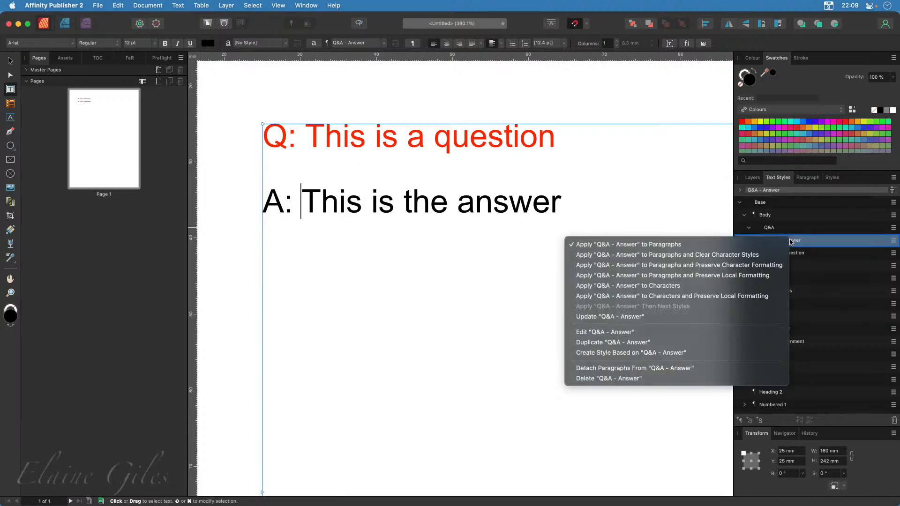
{"action": "left_click", "coordinate": [604, 332]}
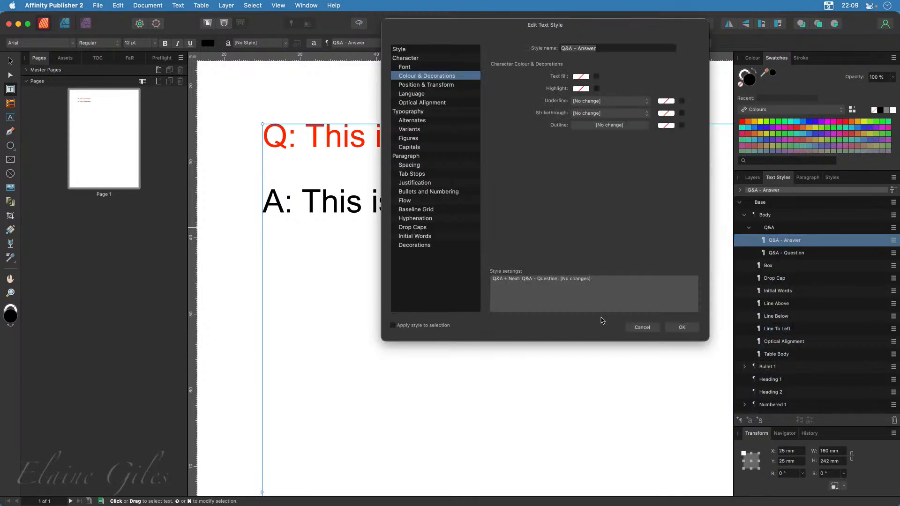
{"action": "left_click", "coordinate": [596, 76]}
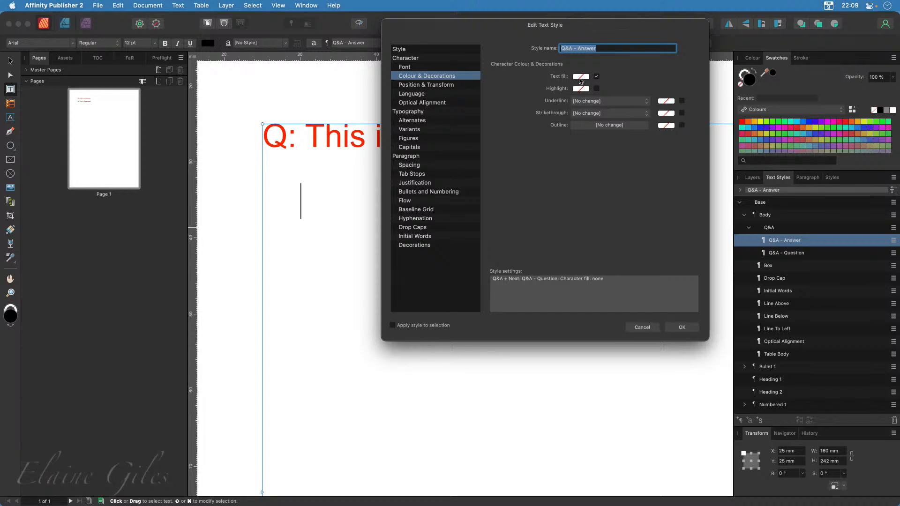
{"action": "left_click", "coordinate": [582, 77]}
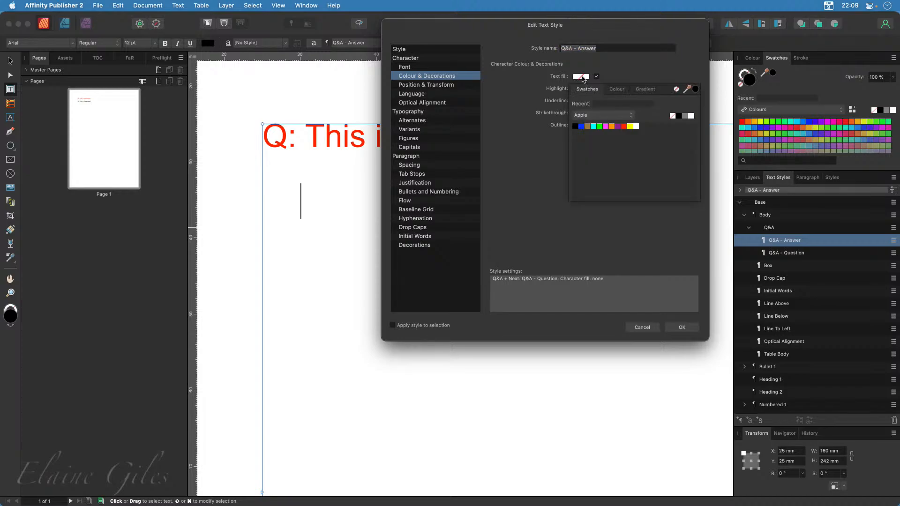
{"action": "left_click", "coordinate": [600, 127]}
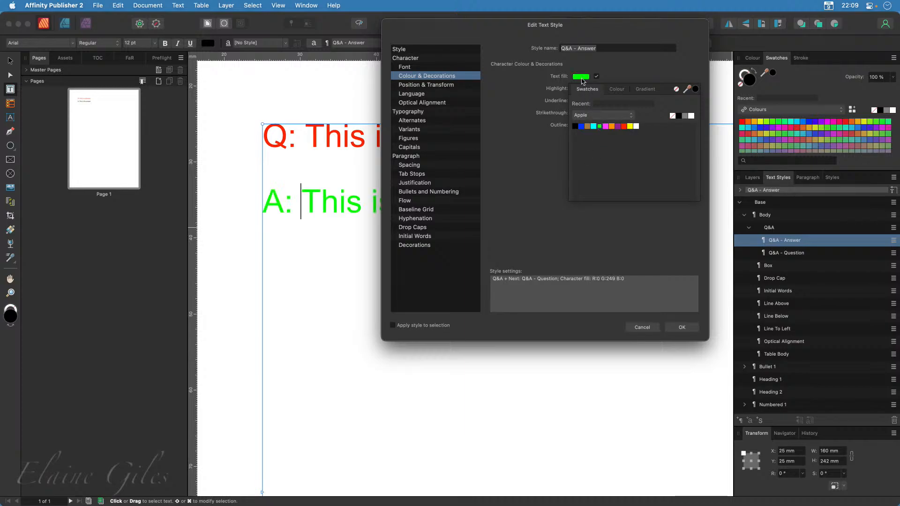
{"action": "left_click", "coordinate": [616, 90]}
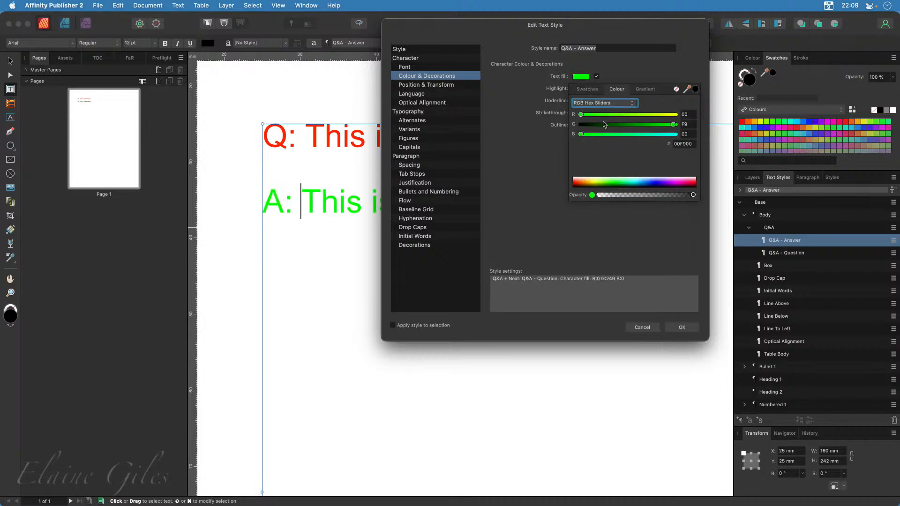
{"action": "left_click_drag", "start_coordinate": [675, 125], "coordinate": [627, 126]}
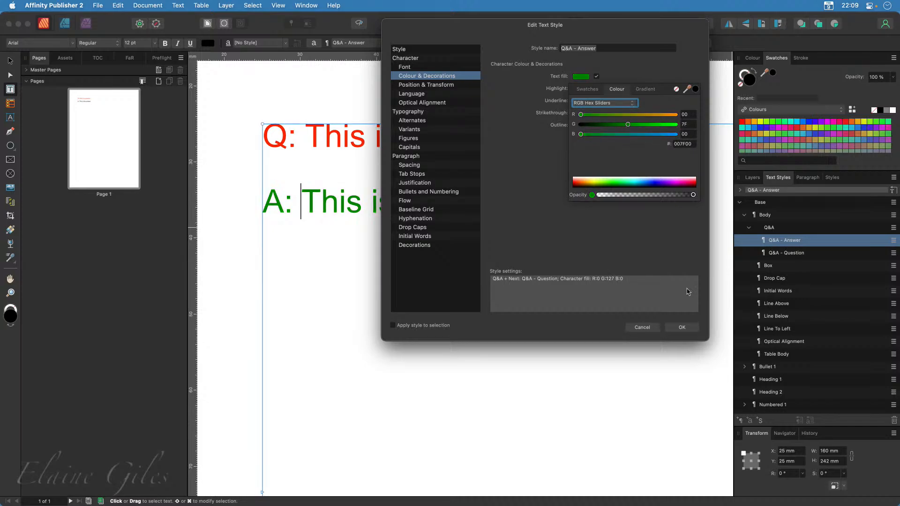
{"action": "left_click", "coordinate": [681, 327]}
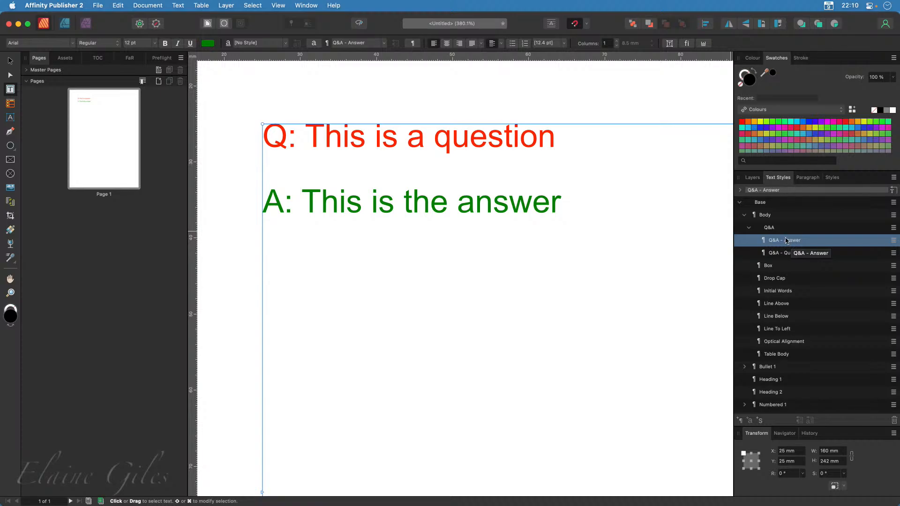
Change the font family of the "Base" text style to Poppins
{"action": "right_click", "coordinate": [772, 204]}
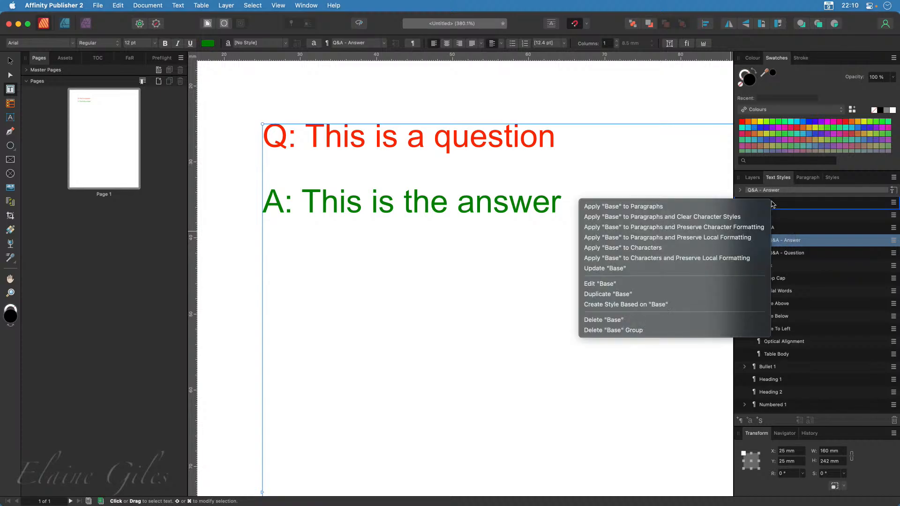
{"action": "left_click", "coordinate": [630, 284]}
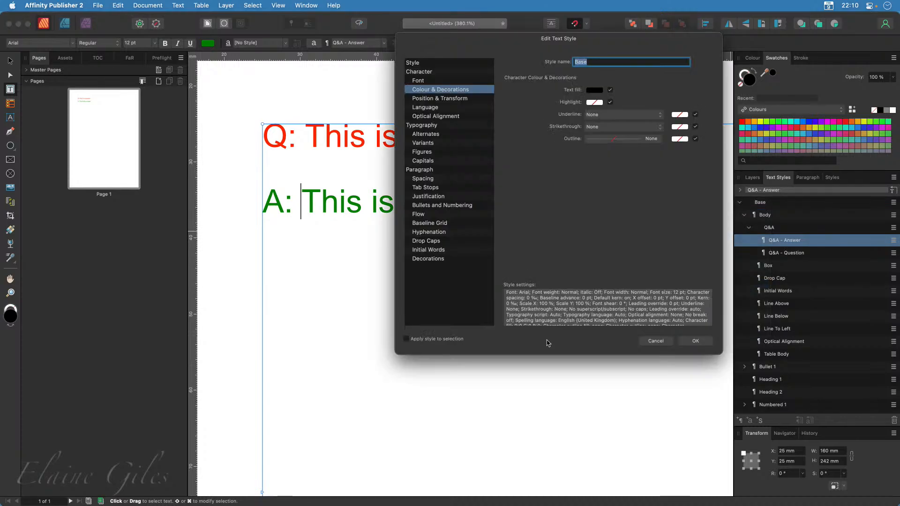
{"action": "left_click", "coordinate": [430, 81]}
{"action": "left_click_drag", "start_coordinate": [524, 42], "coordinate": [584, 205]}
{"action": "left_click", "coordinate": [700, 257]}
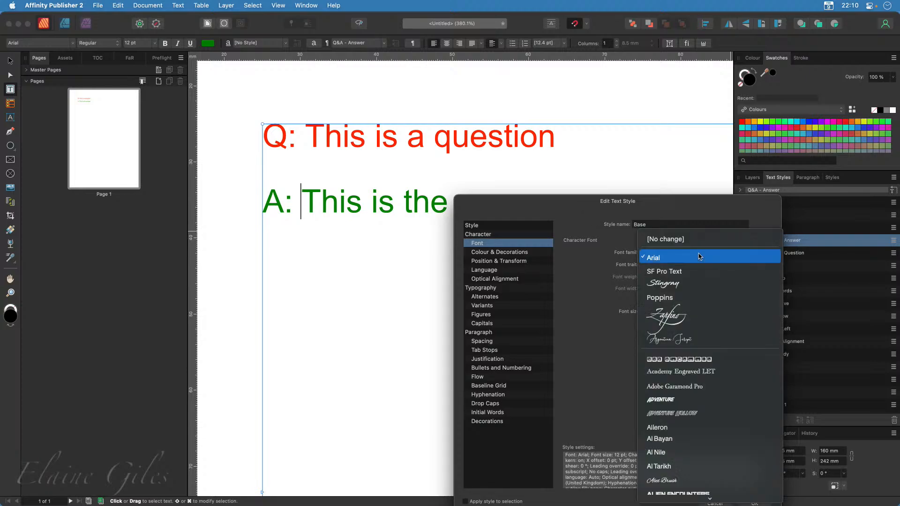
{"action": "left_click", "coordinate": [691, 299]}
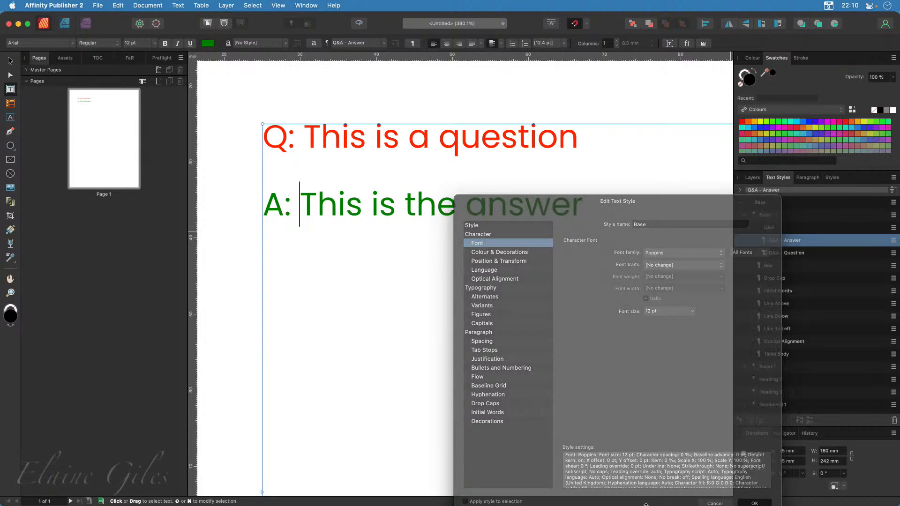
{"action": "key", "text": "Return"}
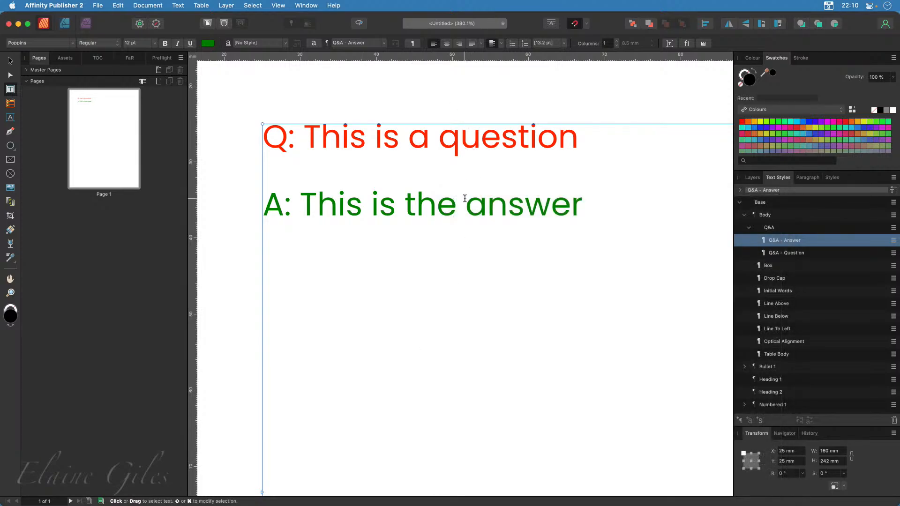
Set the font weight of the "Q&A - Question" paragraph style to Bold
{"action": "left_click", "coordinate": [494, 137]}
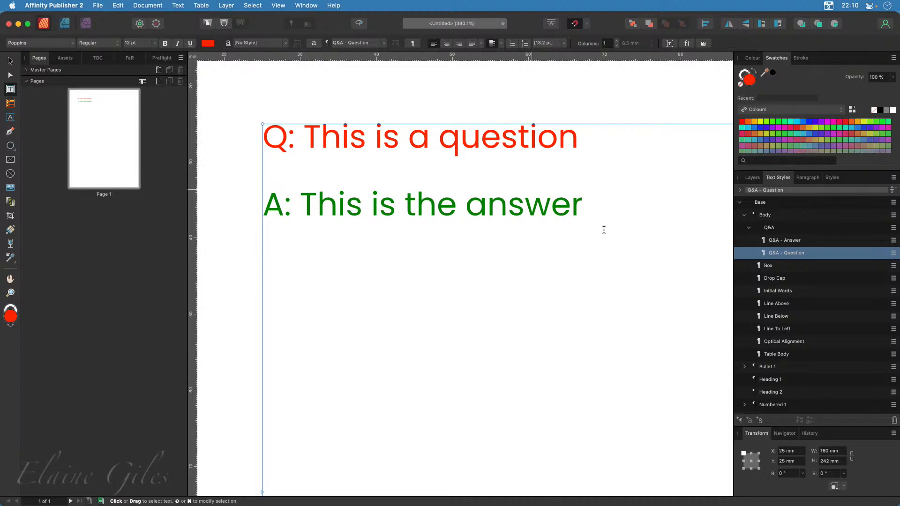
{"action": "right_click", "coordinate": [791, 253]}
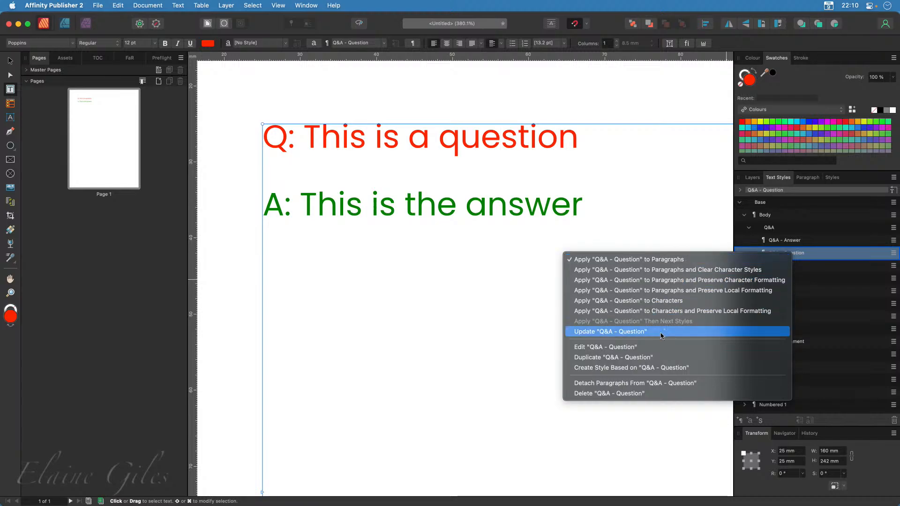
{"action": "left_click", "coordinate": [650, 347]}
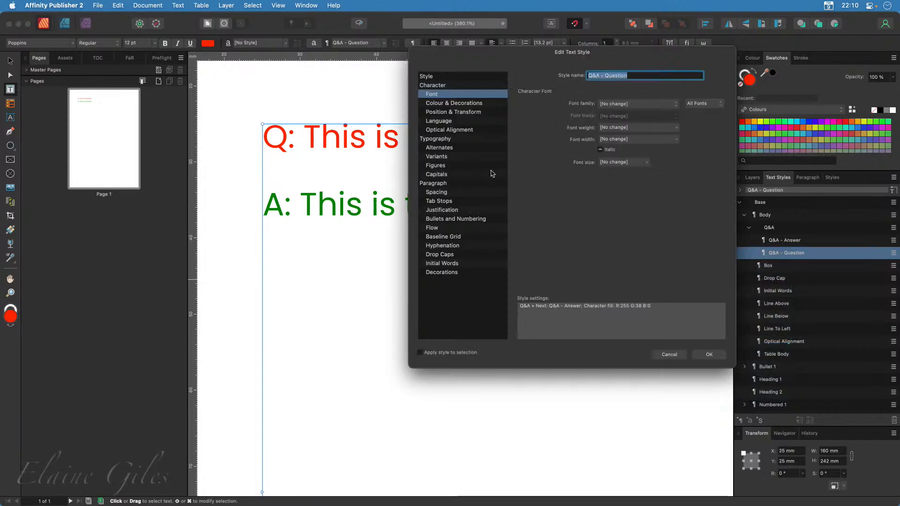
{"action": "left_click", "coordinate": [640, 127]}
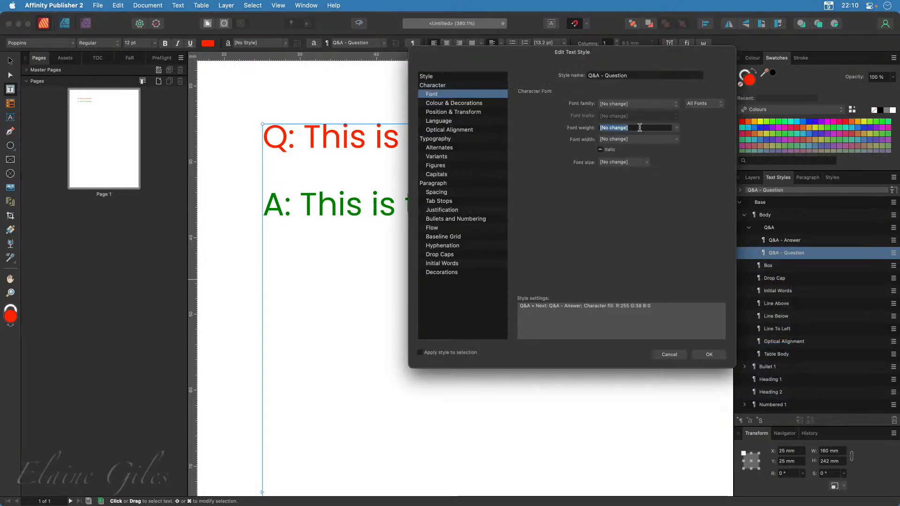
{"action": "left_click", "coordinate": [676, 128]}
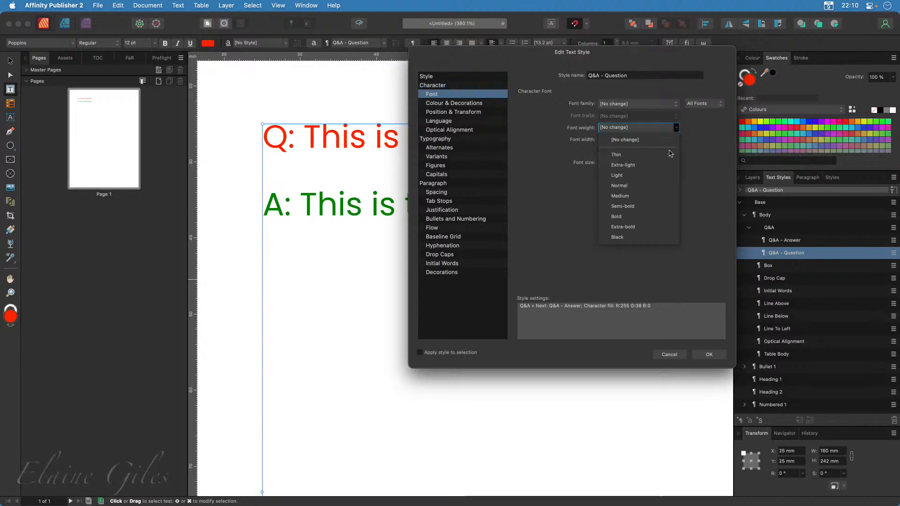
{"action": "left_click", "coordinate": [659, 217]}
{"action": "left_click", "coordinate": [707, 358]}
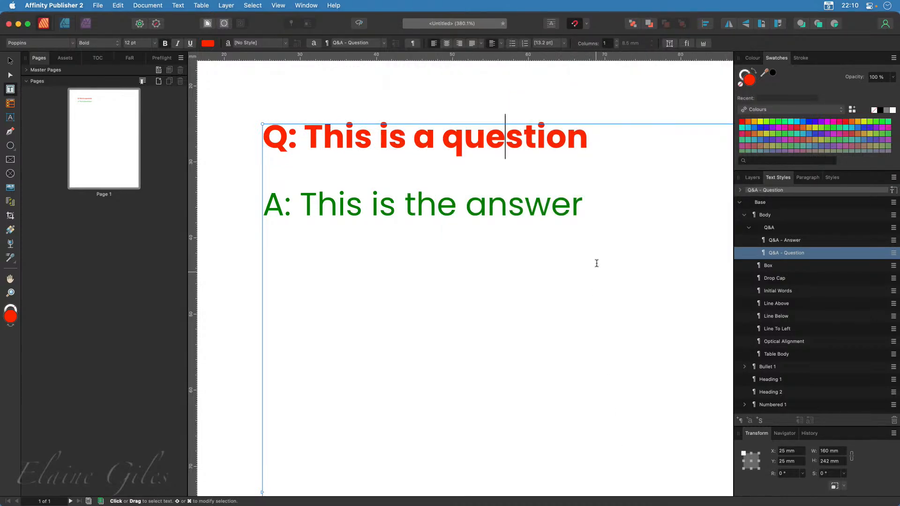
Add the paragraph "Q: This is another question" on a new line after the first answer
{"action": "left_click", "coordinate": [597, 209]}
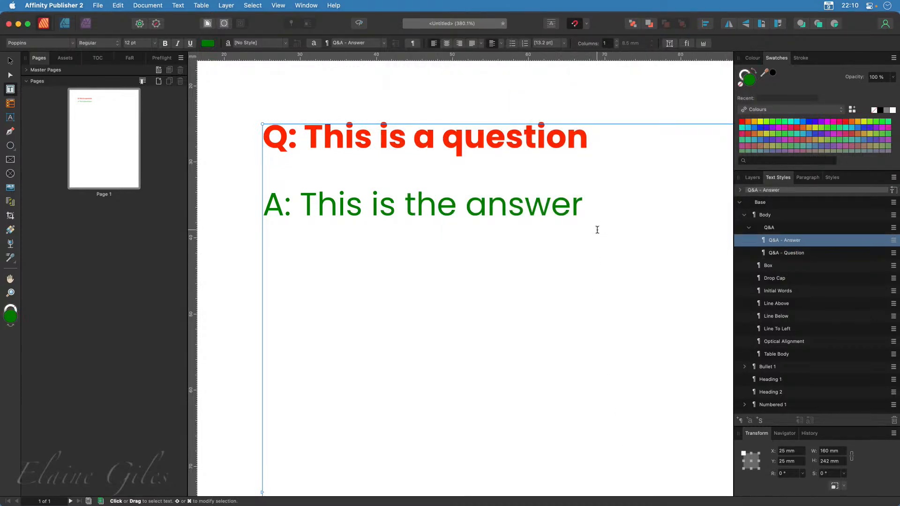
{"action": "scroll", "coordinate": [597, 238], "scroll_direction": "down", "scroll_amount": 3}
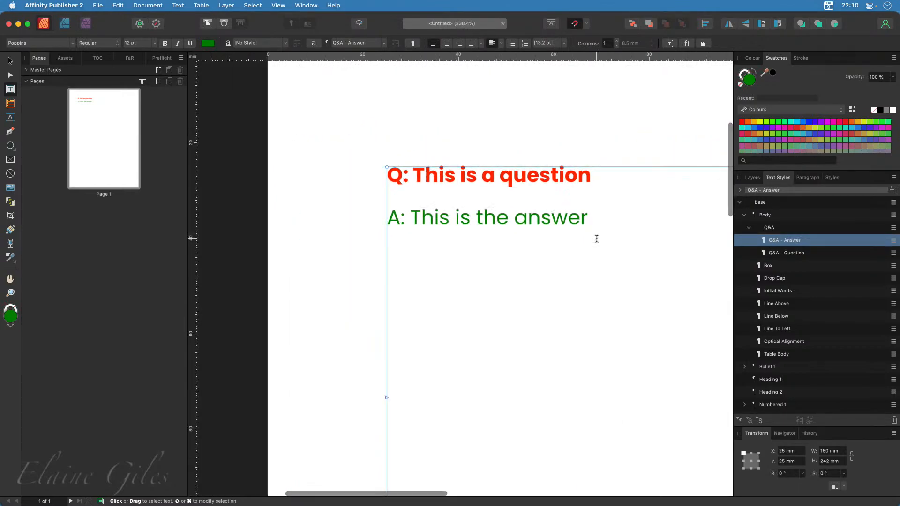
{"action": "key", "text": "super+0"}
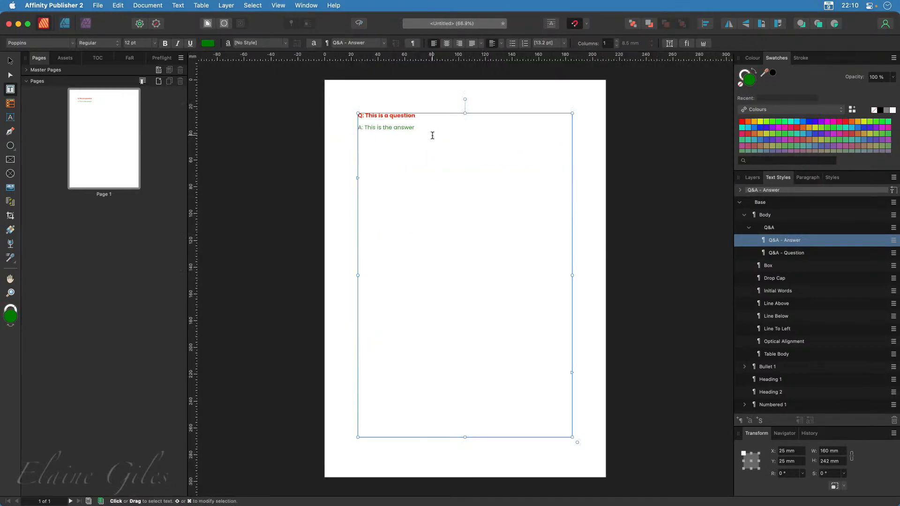
{"action": "scroll", "coordinate": [379, 122], "scroll_direction": "up", "scroll_amount": 2}
{"action": "scroll", "coordinate": [379, 122], "scroll_direction": "up", "scroll_amount": 4}
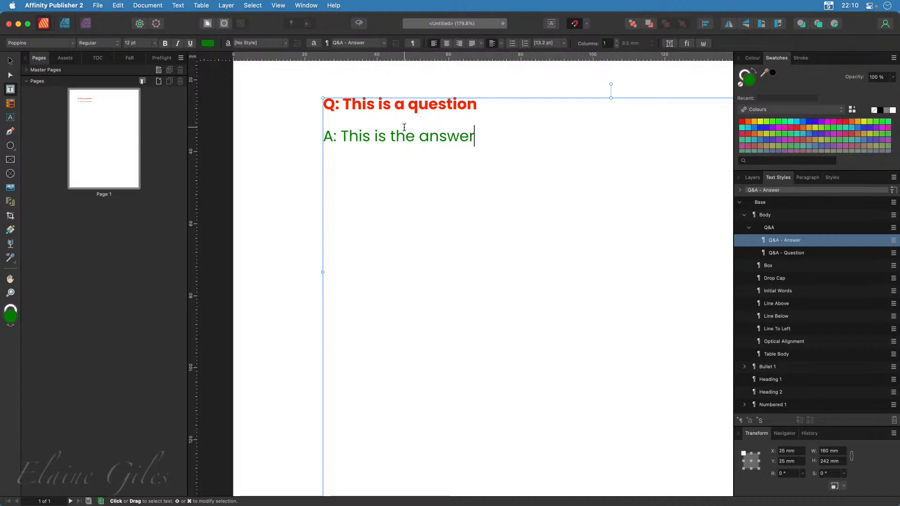
{"action": "key", "text": "Return"}
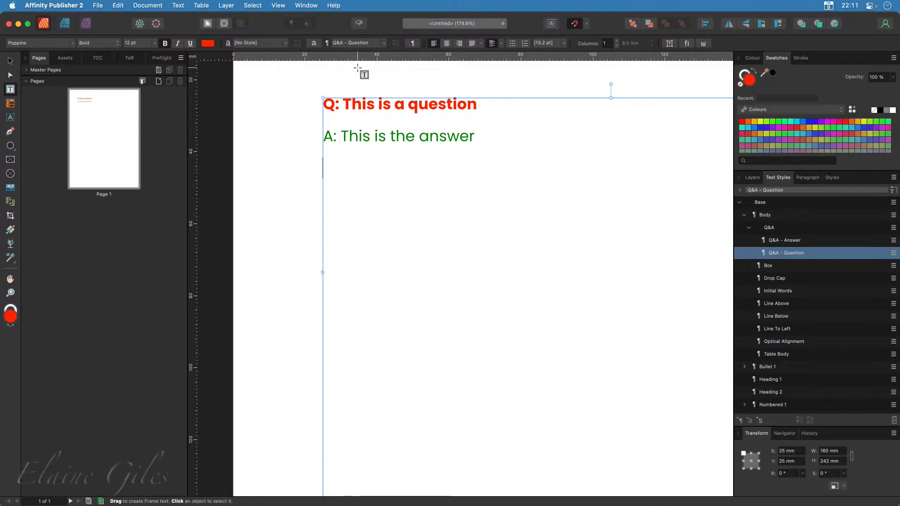
{"action": "type", "text": "Q: This is"}
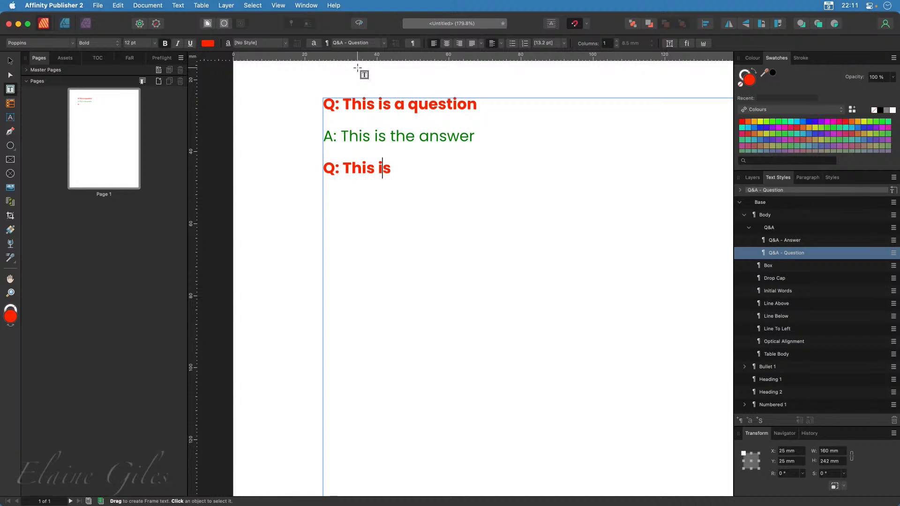
{"action": "type", "text": " another question"}
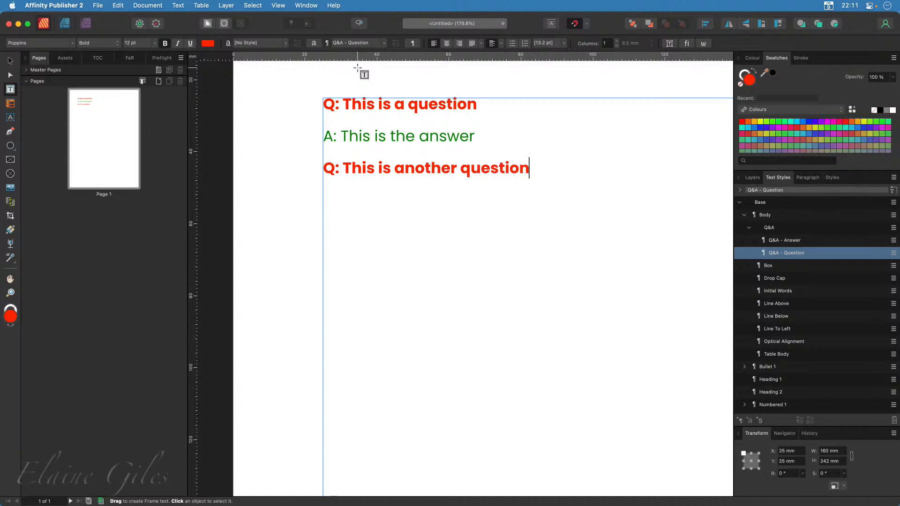
Add the paragraph "A: This is another answer" below the second question
{"action": "key", "text": "Return"}
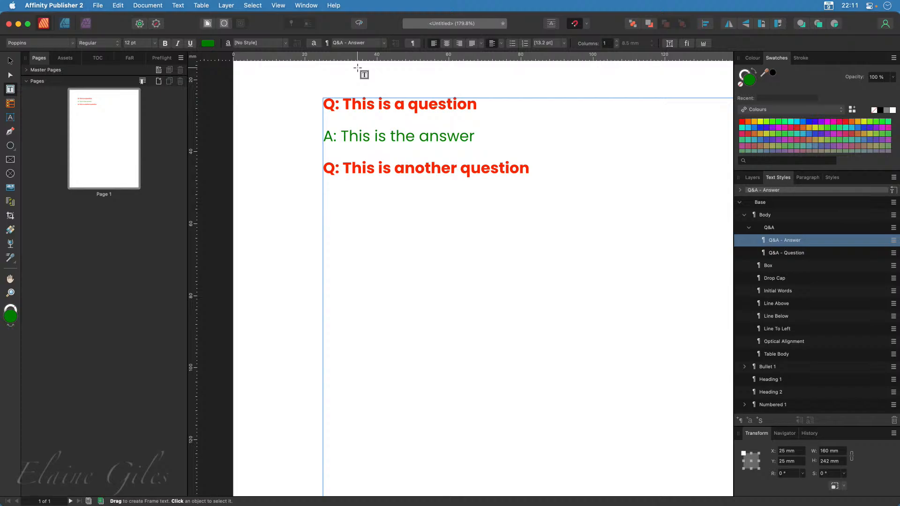
{"action": "type", "text": "A:  This is"}
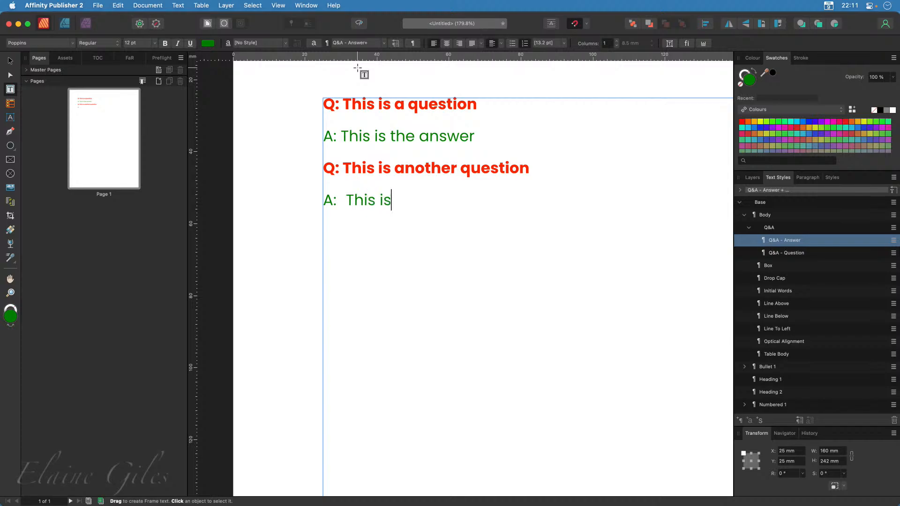
{"action": "type", "text": " another answe"}
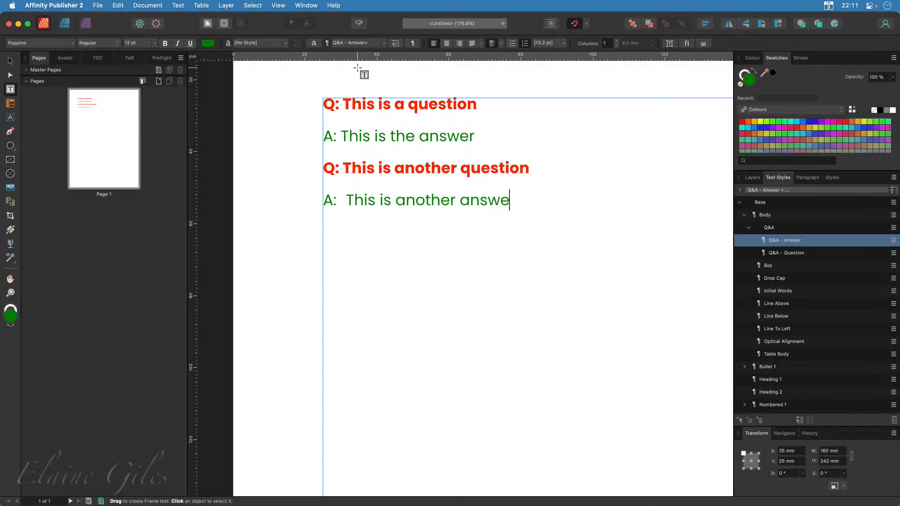
{"action": "type", "text": "r"}
Narrow the text frame on page 1 from its right edge to a width of about 117.5 mm
{"action": "scroll", "coordinate": [382, 229], "scroll_direction": "down", "scroll_amount": 5}
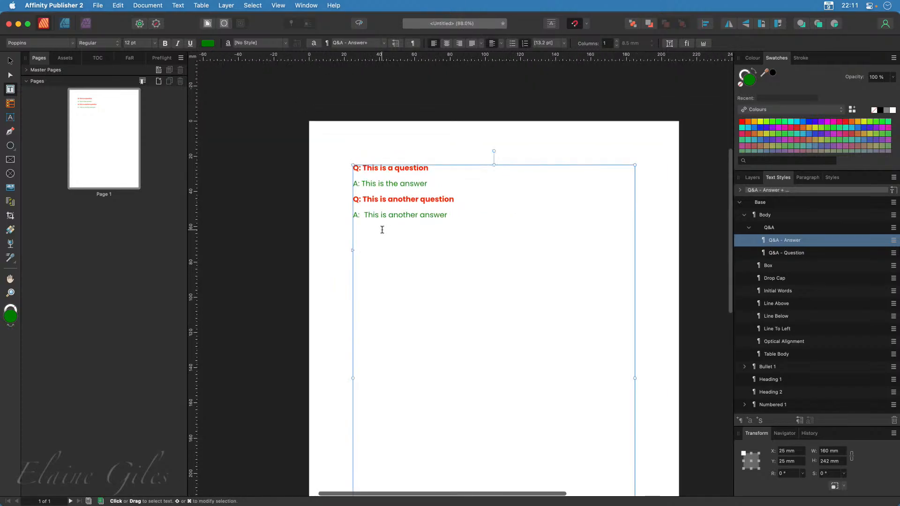
{"action": "scroll", "coordinate": [383, 230], "scroll_direction": "down", "scroll_amount": 3}
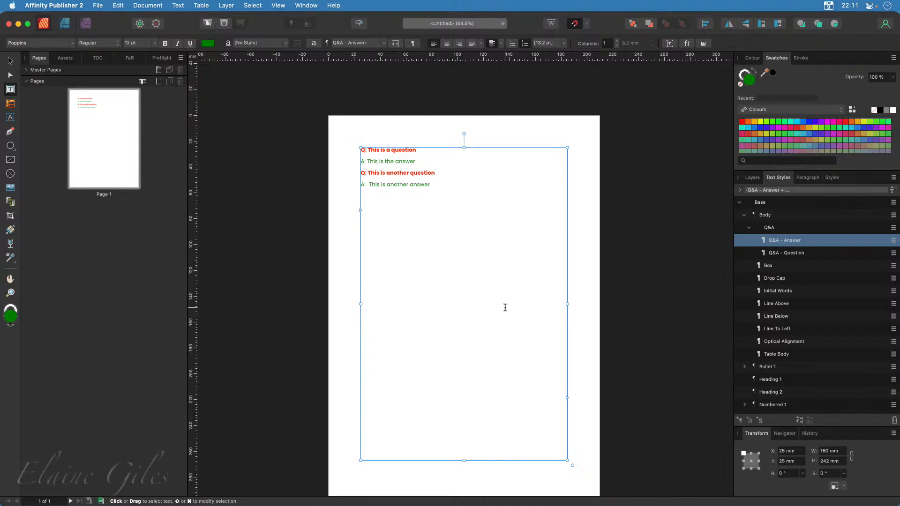
{"action": "left_click_drag", "start_coordinate": [567, 304], "coordinate": [513, 304]}
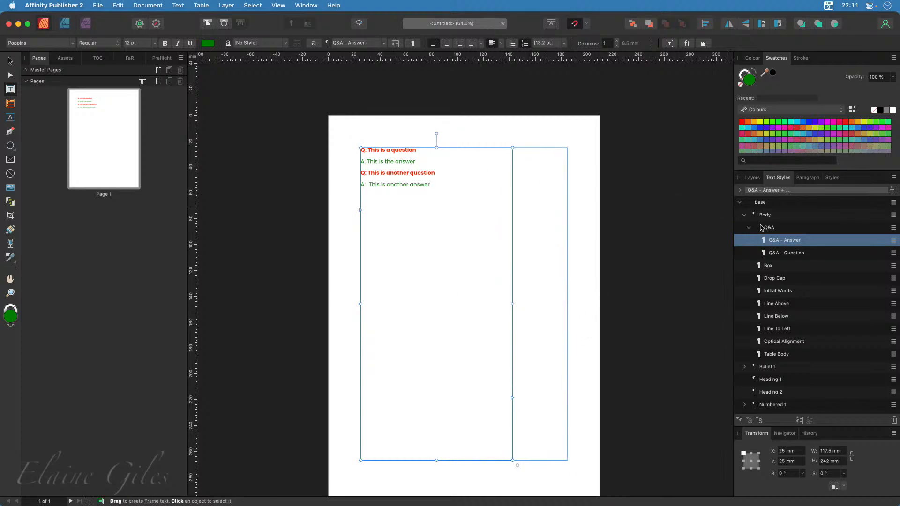
Set the paragraph alignment of the "Q&A - Answer" text style to Right
{"action": "right_click", "coordinate": [793, 241]}
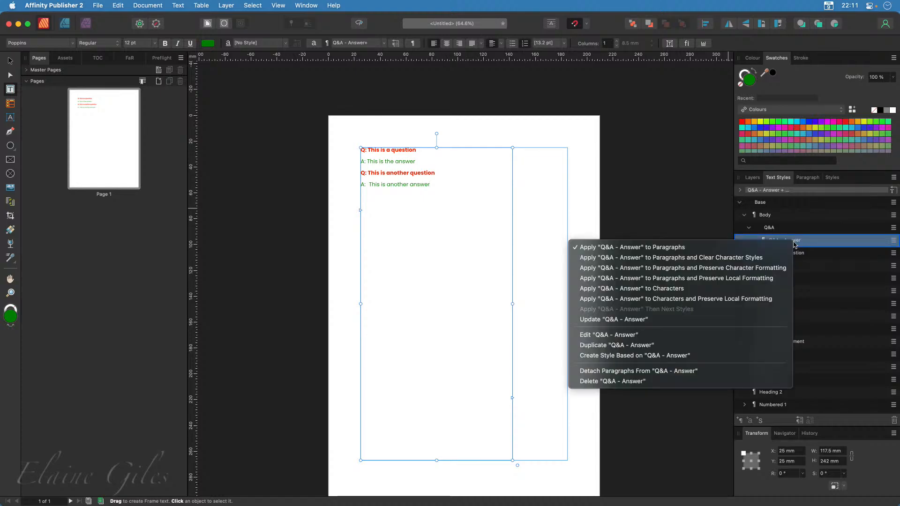
{"action": "left_click", "coordinate": [628, 335]}
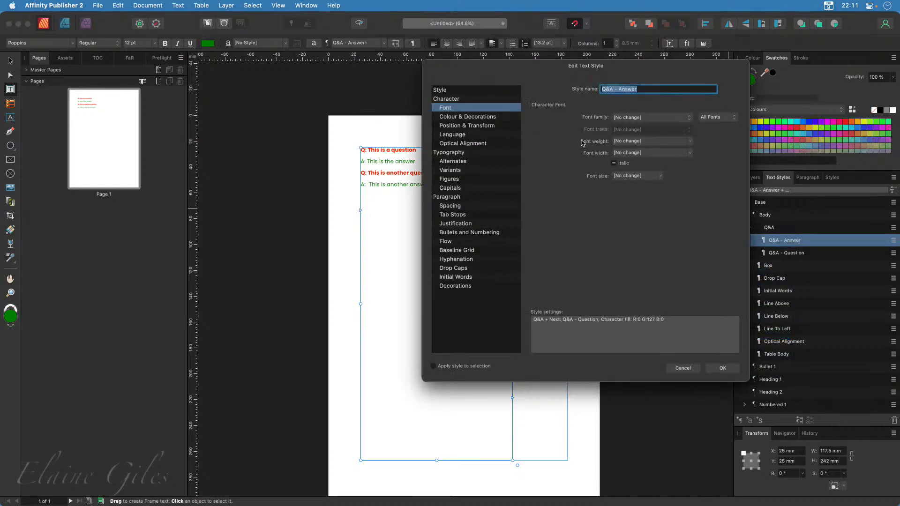
{"action": "left_click", "coordinate": [488, 198]}
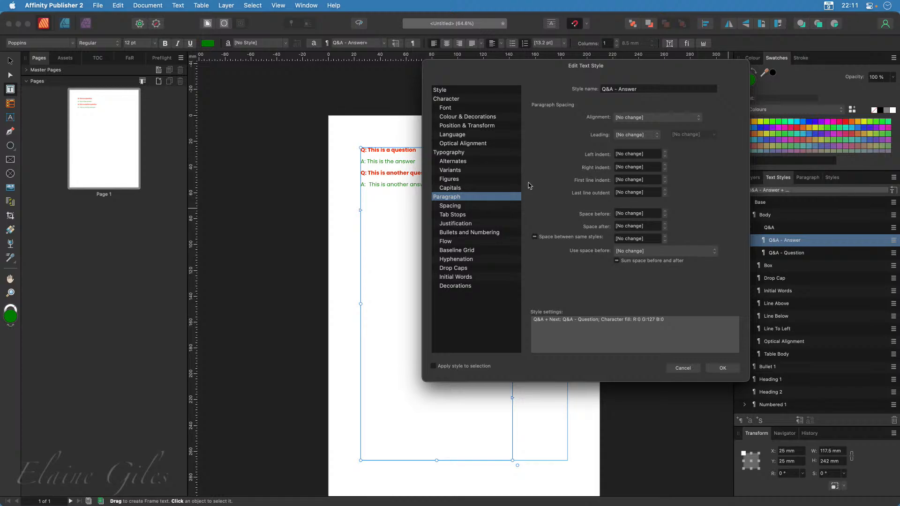
{"action": "left_click", "coordinate": [633, 118]}
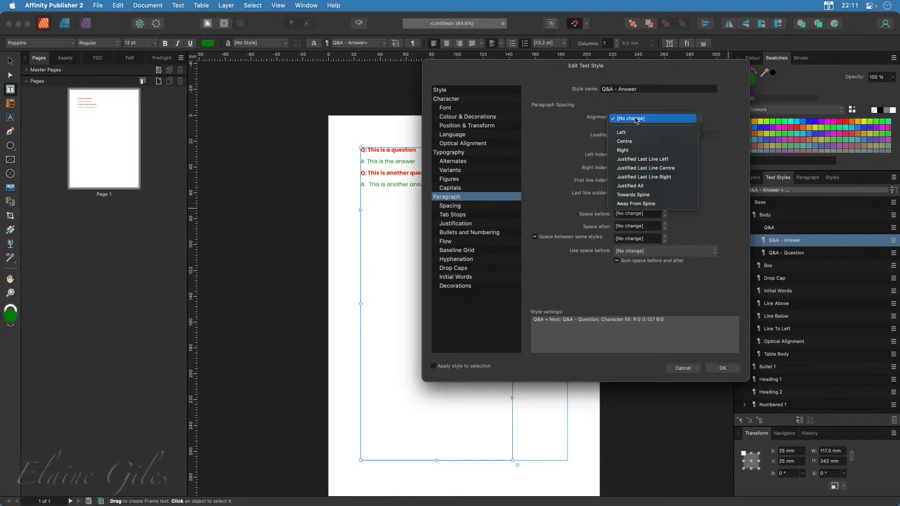
{"action": "left_click", "coordinate": [626, 151]}
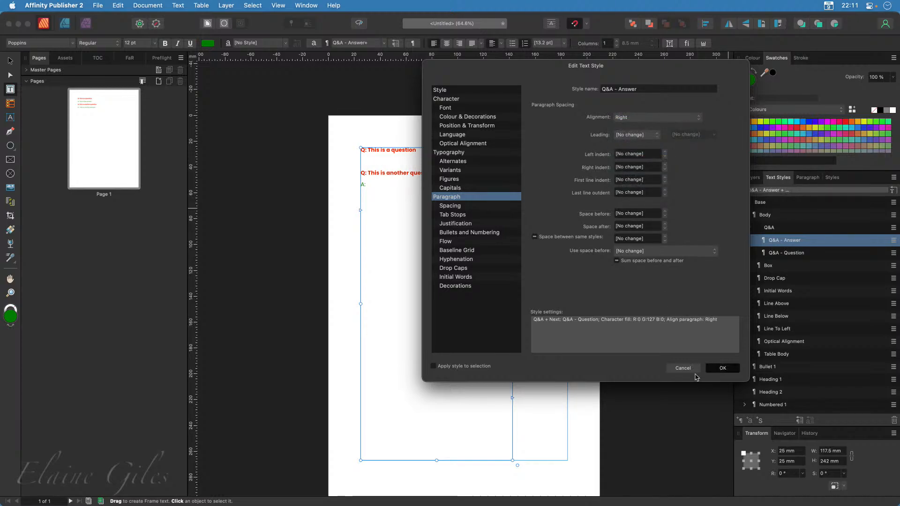
{"action": "left_click", "coordinate": [715, 369]}
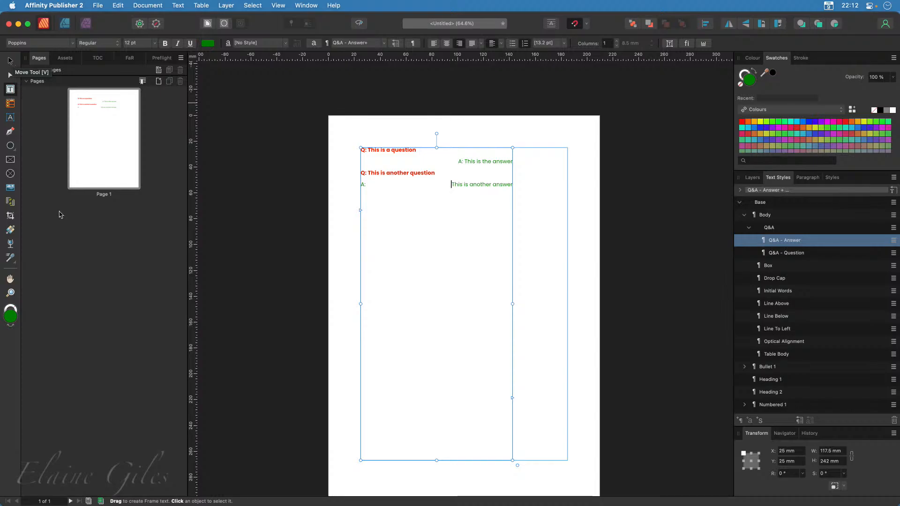
Add one page after page 1 using Master A and select the new page
{"action": "left_click", "coordinate": [90, 168]}
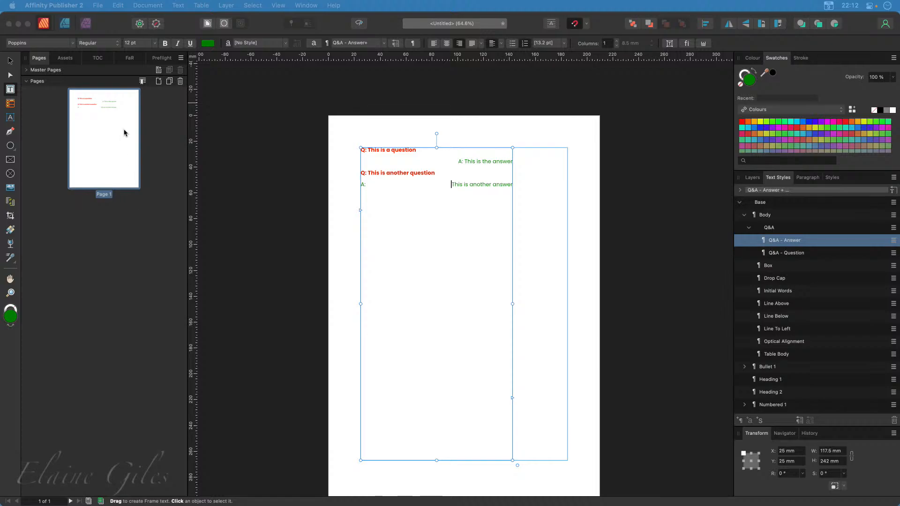
{"action": "left_click", "coordinate": [160, 82]}
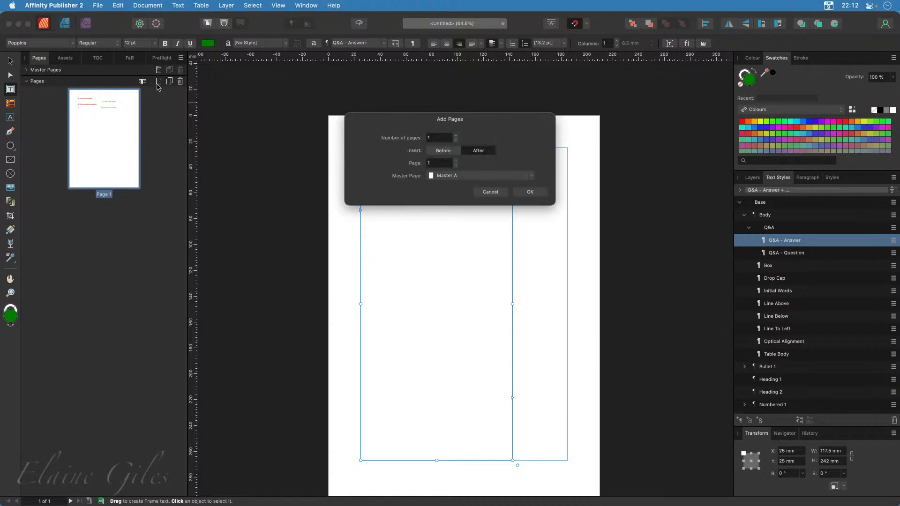
{"action": "left_click", "coordinate": [527, 194]}
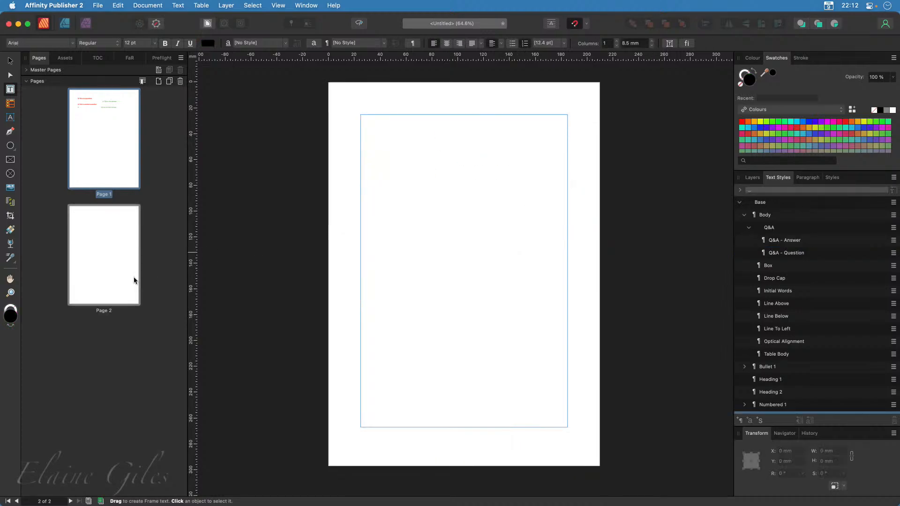
{"action": "left_click", "coordinate": [126, 281]}
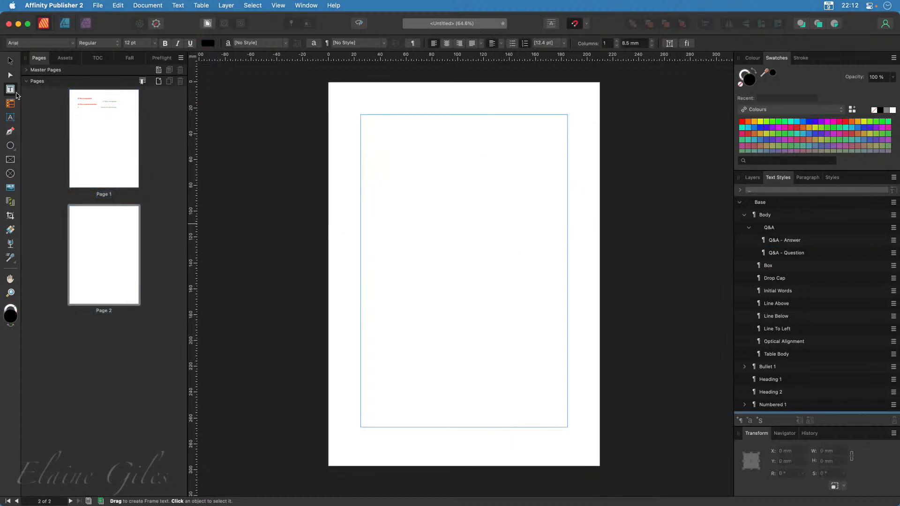
Draw a 160 × 242 mm text frame filling the margin area of page 2
{"action": "left_click_drag", "start_coordinate": [361, 114], "coordinate": [568, 427]}
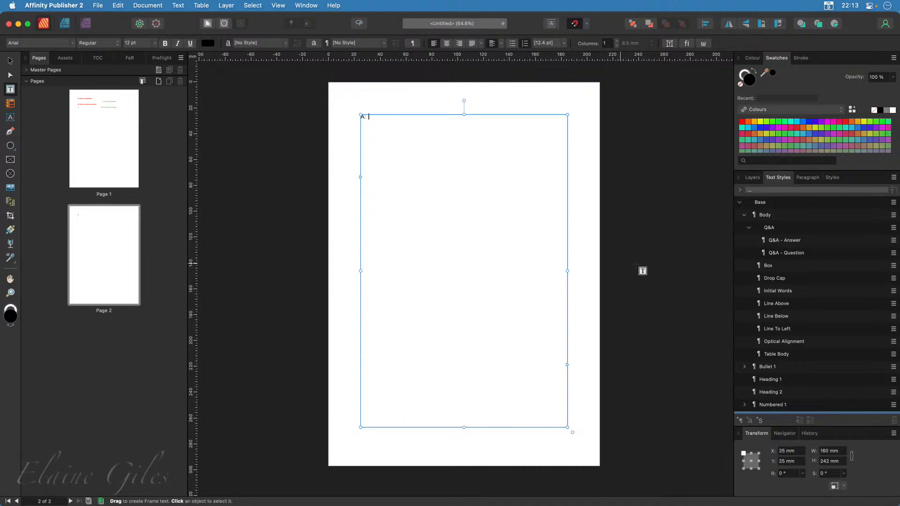
{"action": "scroll", "coordinate": [814, 388], "scroll_direction": "down", "scroll_amount": 3}
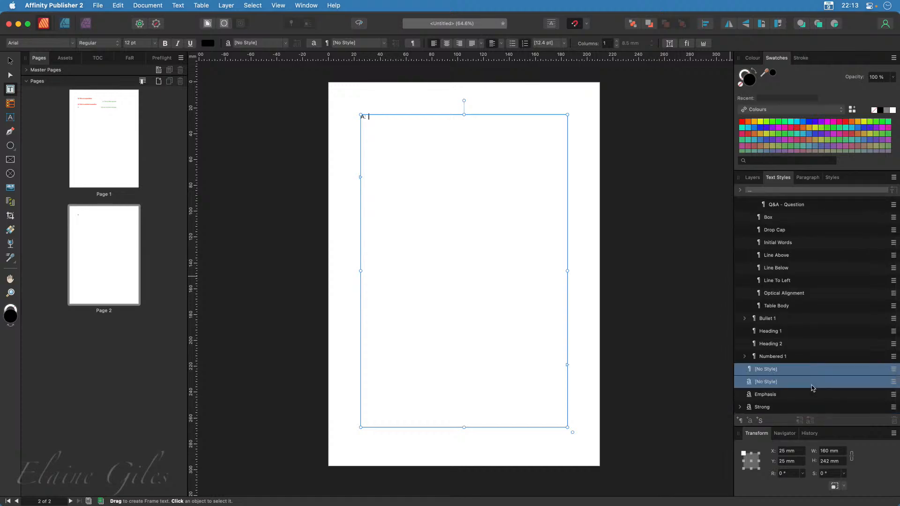
{"action": "scroll", "coordinate": [813, 387], "scroll_direction": "up", "scroll_amount": 3}
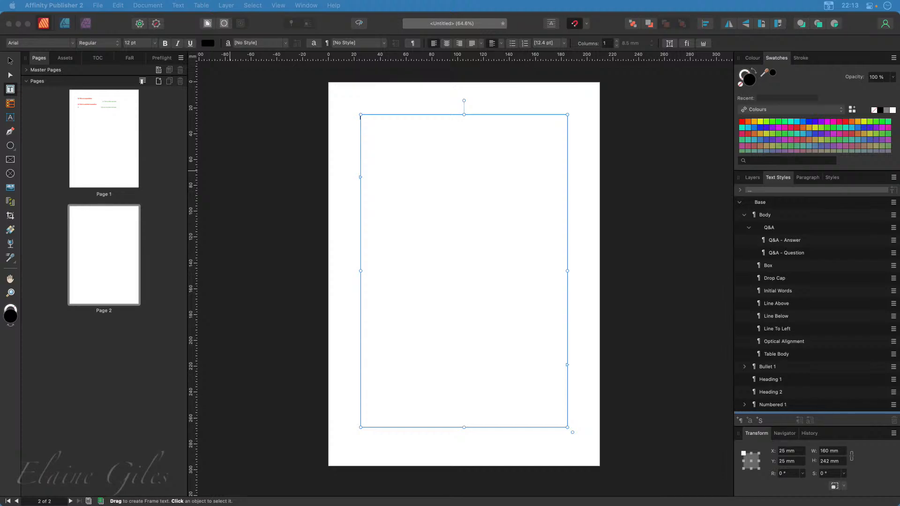
Copy the first question and answer paragraphs from page 1 and paste them into an untitled Sublime Text file
{"action": "double_click", "coordinate": [94, 150]}
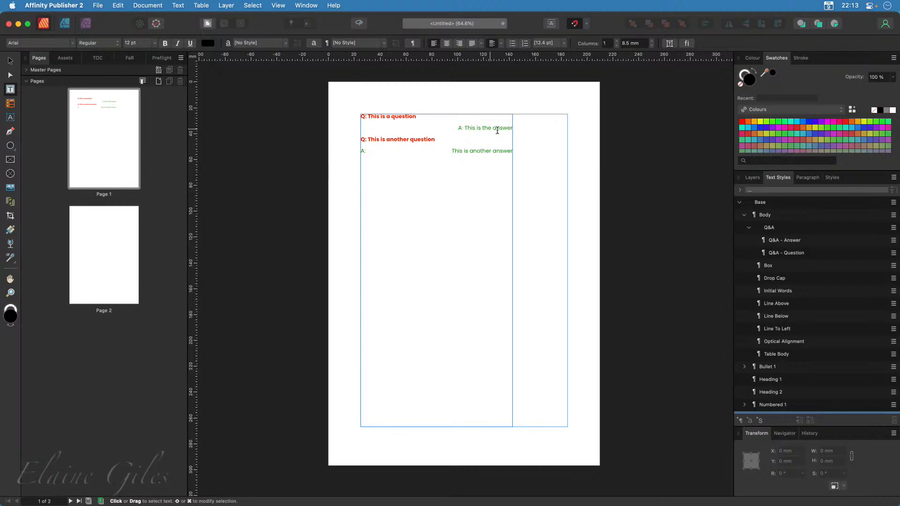
{"action": "triple_click", "coordinate": [362, 117]}
{"action": "left_click_drag", "start_coordinate": [459, 128], "coordinate": [515, 129]}
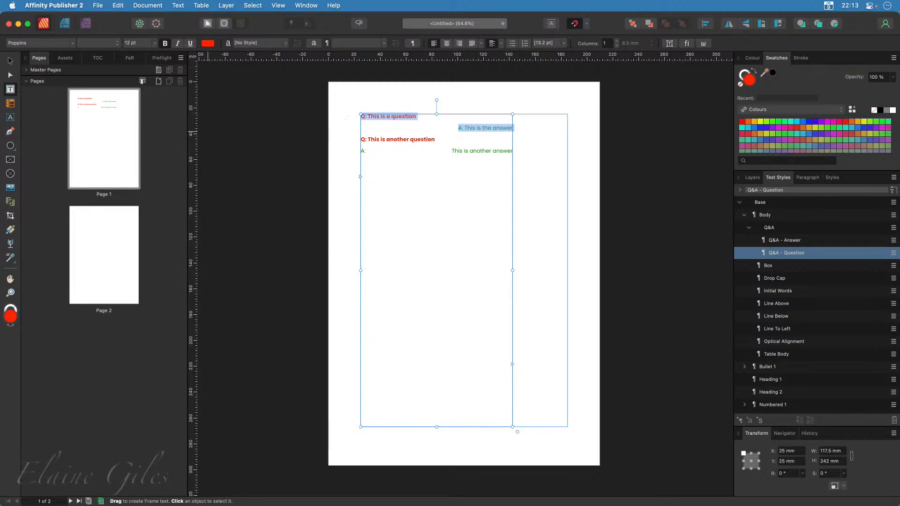
{"action": "key", "text": "super+space"}
{"action": "type", "text": "sub"}
{"action": "key", "text": "Return"}
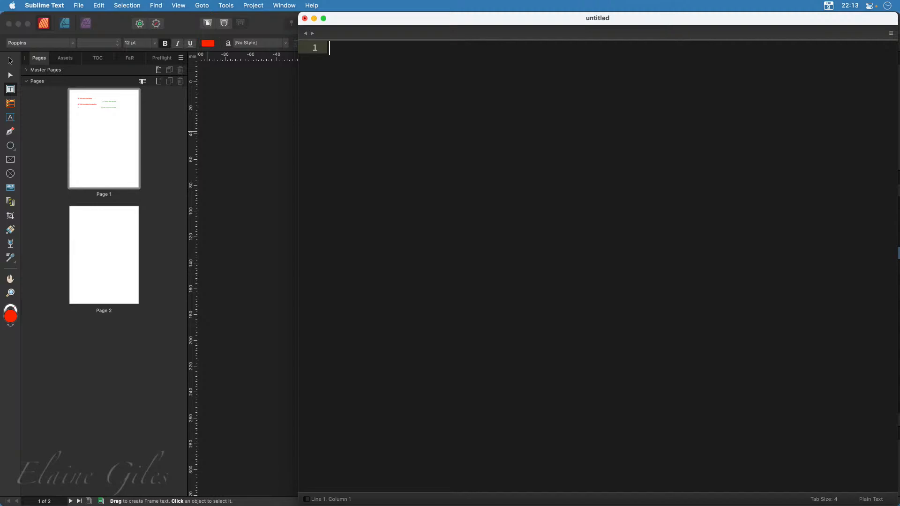
{"action": "type", "text": "Q: This is a question A: This is the answer"}
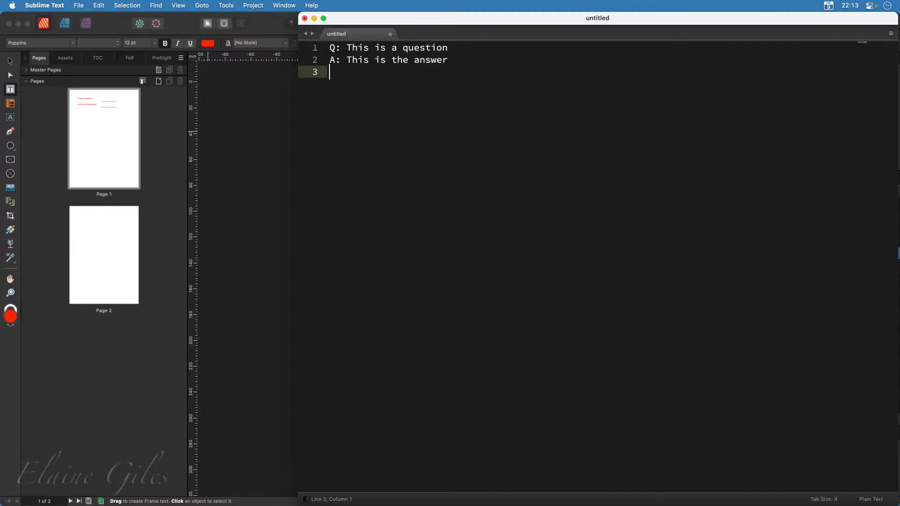
Duplicate the question-and-answer pair repeatedly in the text file until it fills 22 lines
{"action": "key", "text": "super+a"}
{"action": "key", "text": "super+c"}
{"action": "key", "text": "Right"}
{"action": "key", "text": "super+v"}
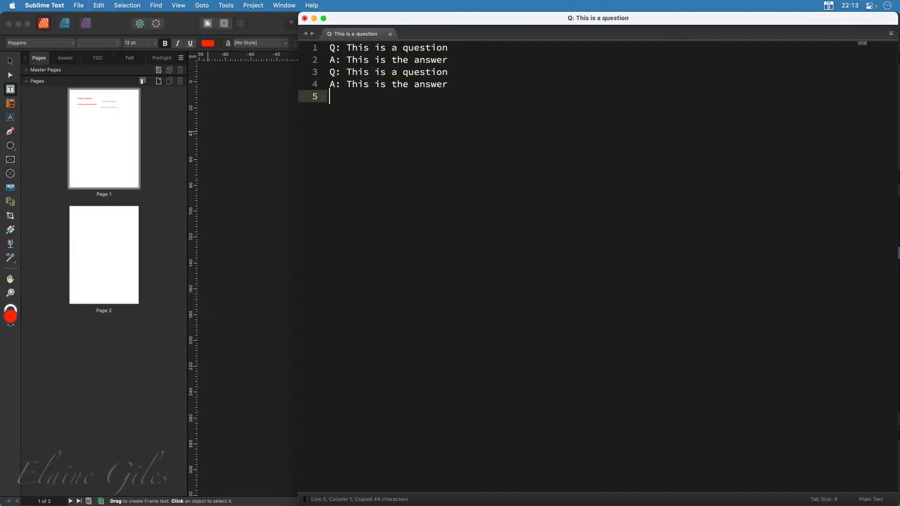
{"action": "key", "text": "super+v"}
{"action": "key", "text": "super+v"}
{"action": "key", "text": "super+v"}
{"action": "key", "text": "super+v"}
{"action": "key", "text": "super+v"}
{"action": "key", "text": "super+v"}
{"action": "key", "text": "super+v"}
{"action": "key", "text": "super+v"}
{"action": "key", "text": "super+v"}
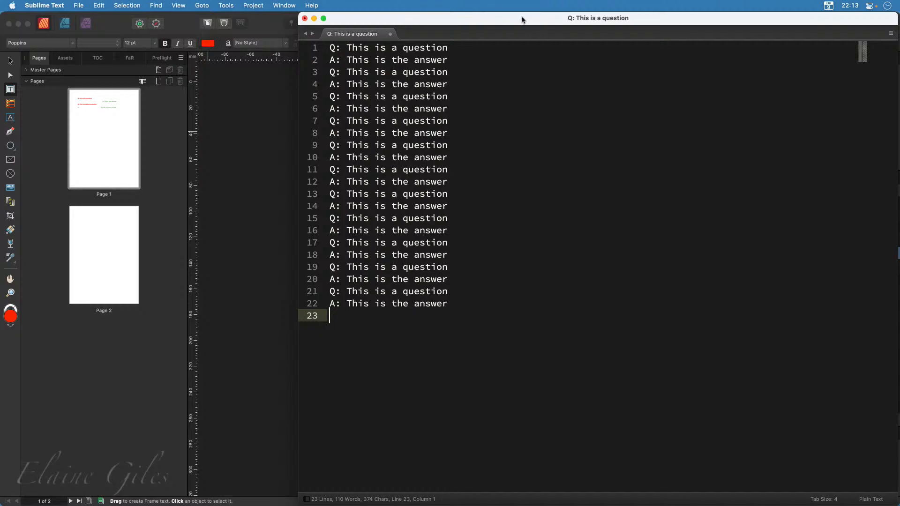
Move the Sublime Text window aside and switch back to the Affinity Publisher document
{"action": "left_click_drag", "start_coordinate": [522, 19], "coordinate": [409, 8]}
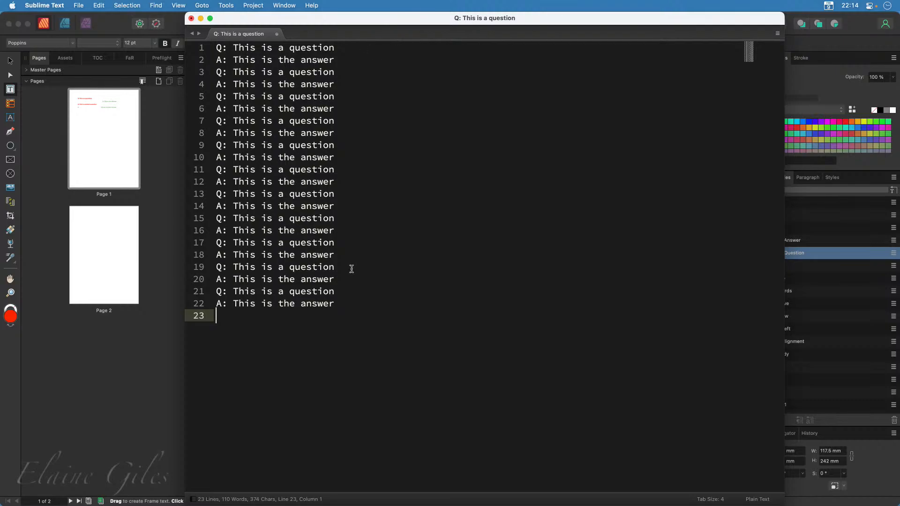
{"action": "double_click", "coordinate": [558, 23]}
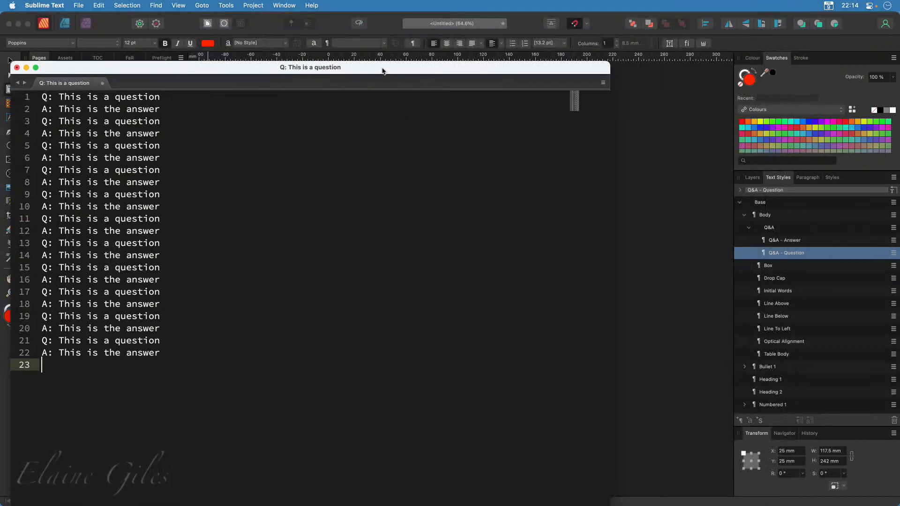
{"action": "left_click", "coordinate": [100, 241]}
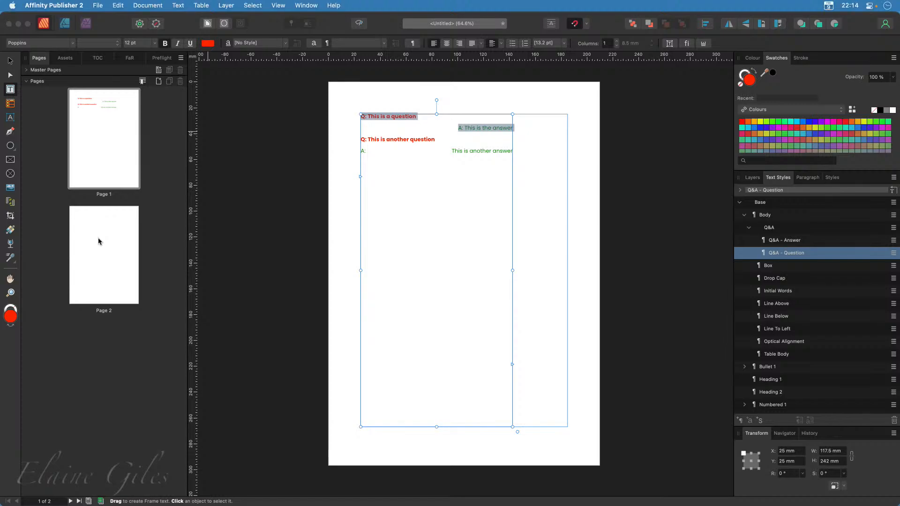
Go to page 2 of the document and bring the Sublime Text window back in front
{"action": "left_click", "coordinate": [97, 261]}
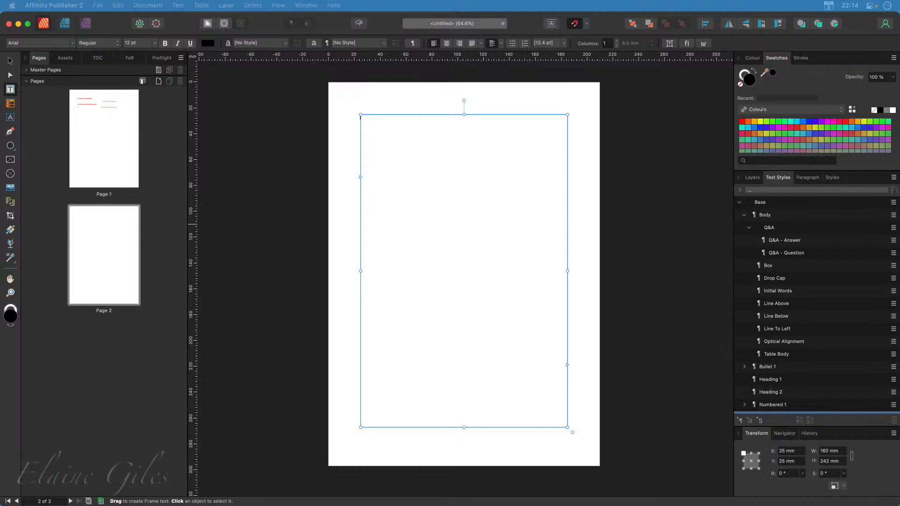
{"action": "left_click_drag", "start_coordinate": [0, 164], "coordinate": [353, 105]}
{"action": "left_click", "coordinate": [353, 105]}
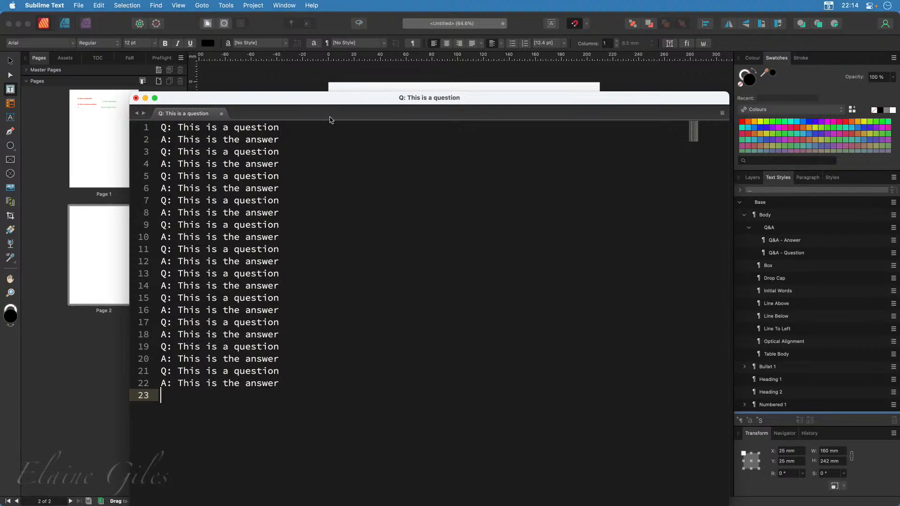
Add the numbers 2, 3 and 4 to the ends of the second, third and fourth question lines in the text file
{"action": "left_click", "coordinate": [297, 152]}
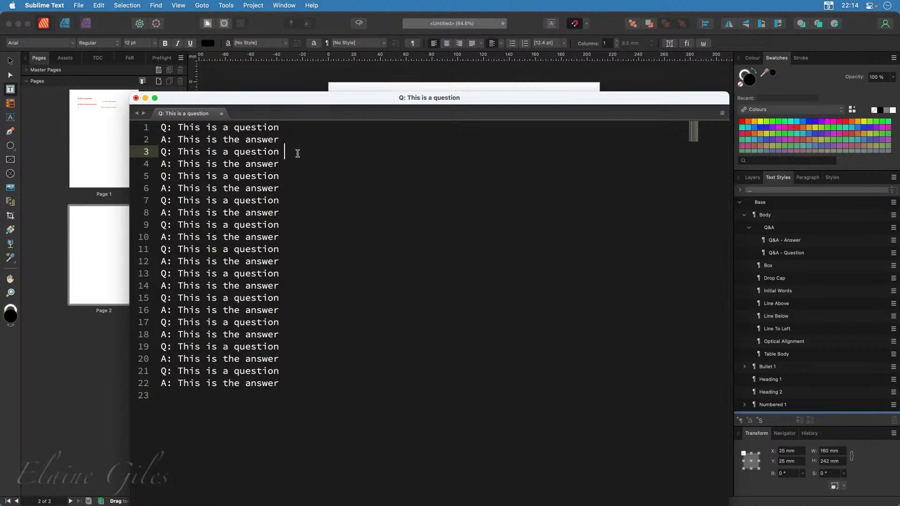
{"action": "type", "text": "2"}
{"action": "key", "text": "Down"}
{"action": "key", "text": "Down"}
{"action": "type", "text": "3"}
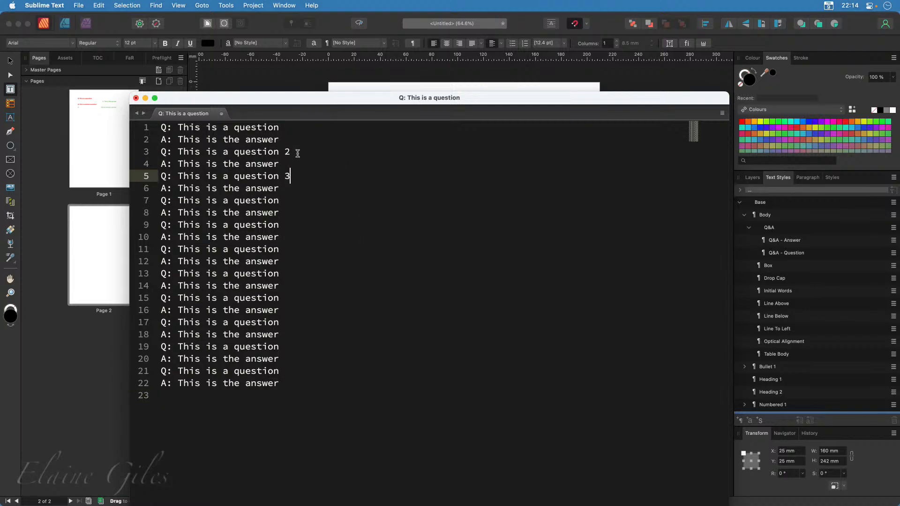
{"action": "key", "text": "Down"}
{"action": "key", "text": "Down"}
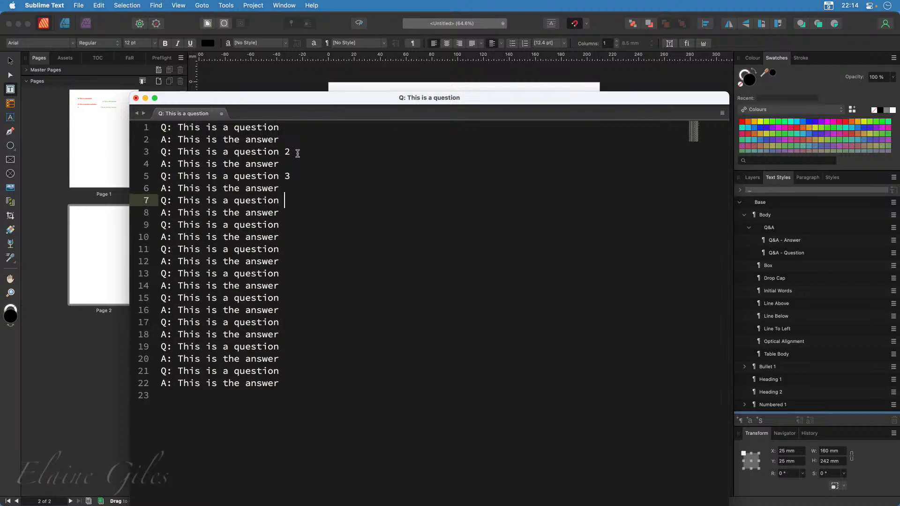
{"action": "type", "text": "4"}
Move the Sublime Text window aside, open an empty paste queue, and copy lines 1 and 2 into it separately
{"action": "left_click_drag", "start_coordinate": [341, 103], "coordinate": [450, 18]}
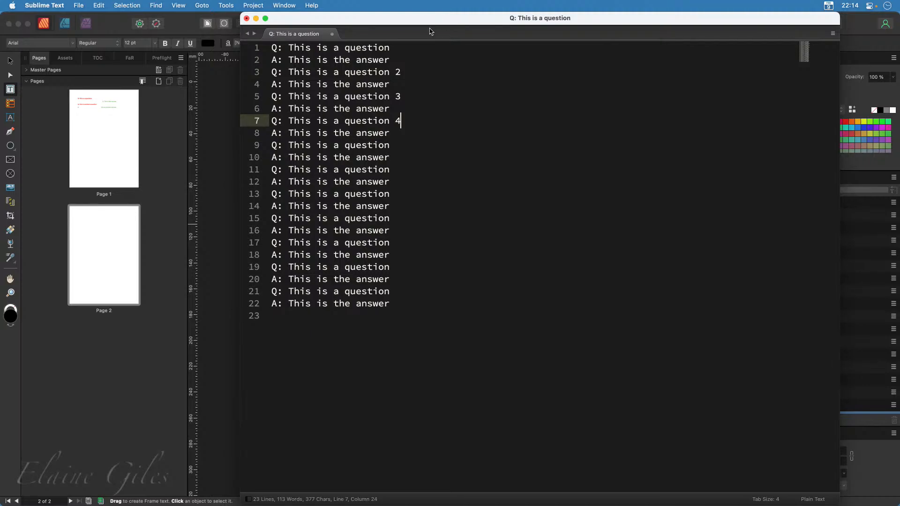
{"action": "key", "text": "super+shift+c"}
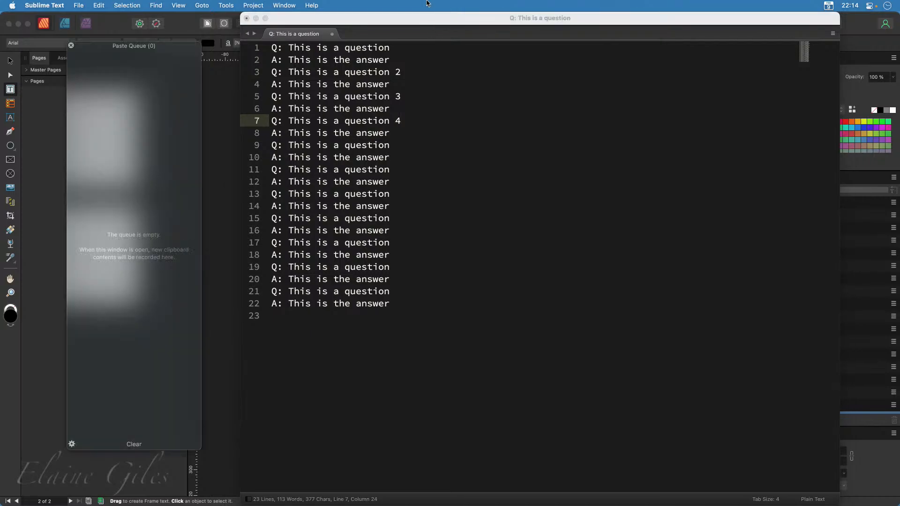
{"action": "left_click", "coordinate": [412, 49]}
{"action": "left_click_drag", "start_coordinate": [411, 49], "coordinate": [271, 49]}
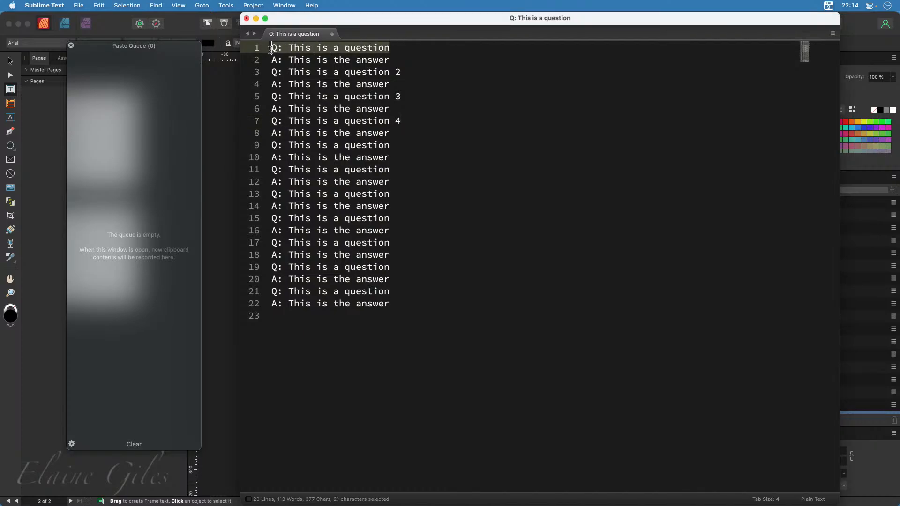
{"action": "key", "text": "super+c"}
{"action": "left_click", "coordinate": [388, 60]}
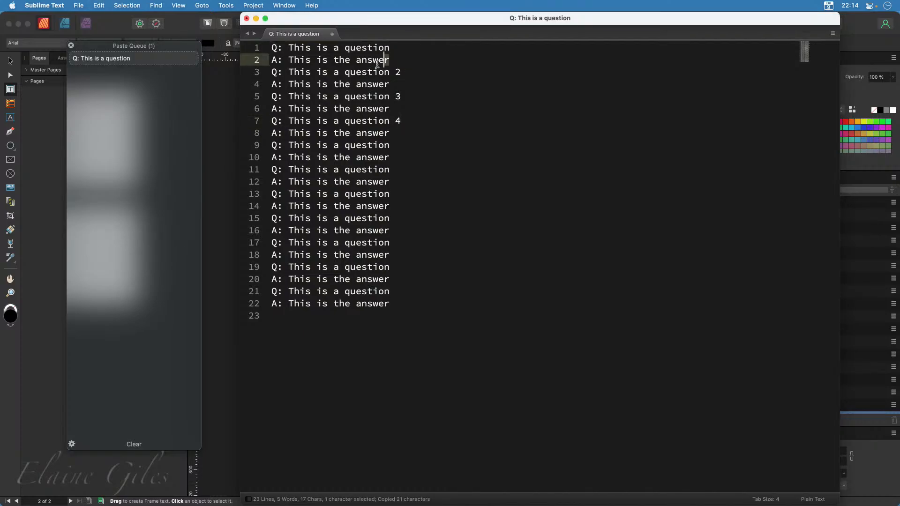
{"action": "key", "text": "super+shift+Left"}
{"action": "key", "text": "super+c"}
Copy lines 3 to 8 of the text file one at a time into the paste queue
{"action": "left_click_drag", "start_coordinate": [416, 74], "coordinate": [270, 73]}
{"action": "key", "text": "super+c"}
{"action": "left_click_drag", "start_coordinate": [391, 84], "coordinate": [264, 86]}
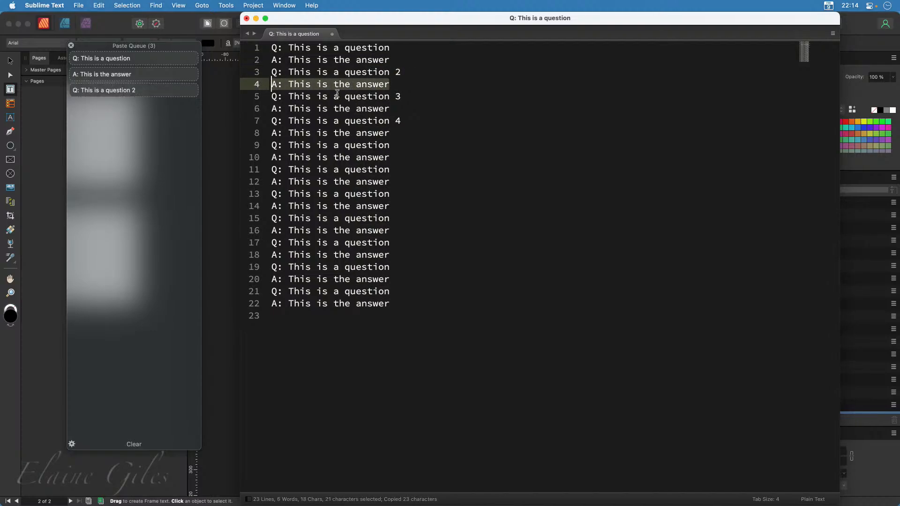
{"action": "key", "text": "super+c"}
{"action": "left_click_drag", "start_coordinate": [413, 96], "coordinate": [268, 97]}
{"action": "key", "text": "super+c"}
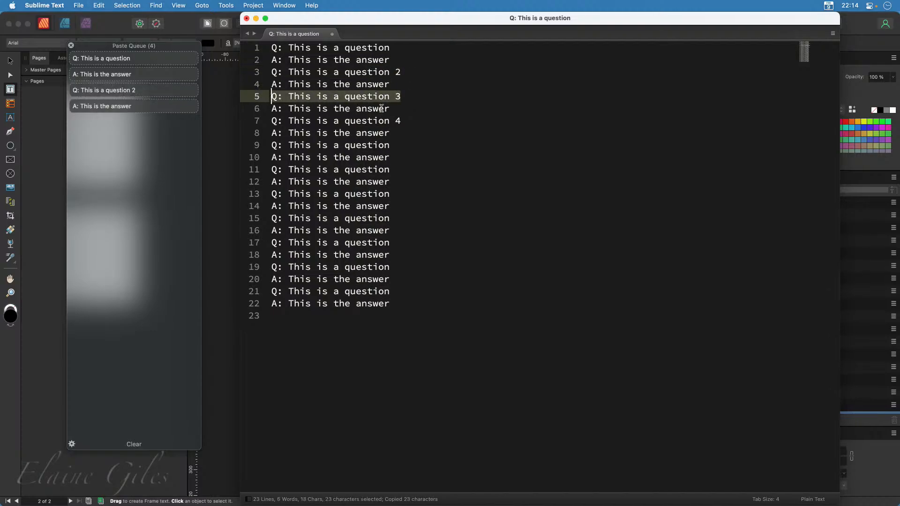
{"action": "left_click_drag", "start_coordinate": [393, 109], "coordinate": [275, 114]}
{"action": "key", "text": "super+c"}
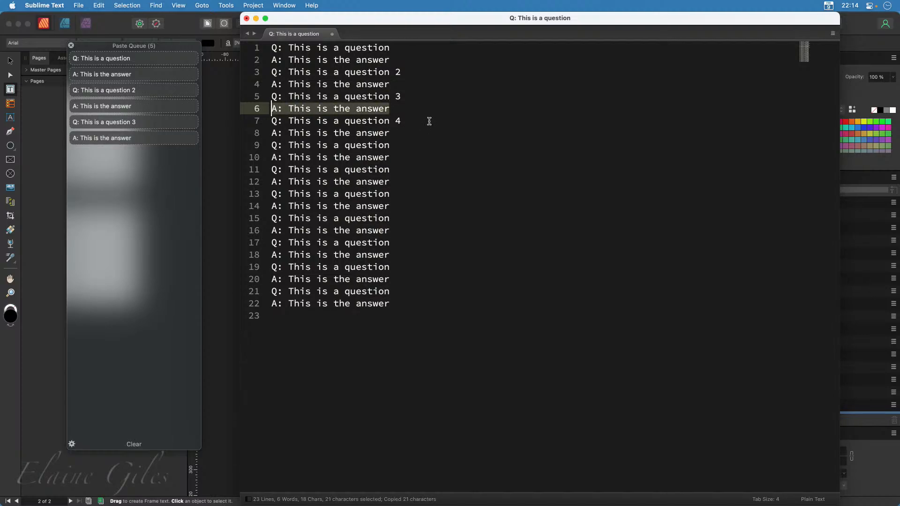
{"action": "left_click_drag", "start_coordinate": [429, 120], "coordinate": [271, 121]}
{"action": "key", "text": "super+c"}
{"action": "left_click_drag", "start_coordinate": [405, 135], "coordinate": [271, 133]}
{"action": "key", "text": "super+c"}
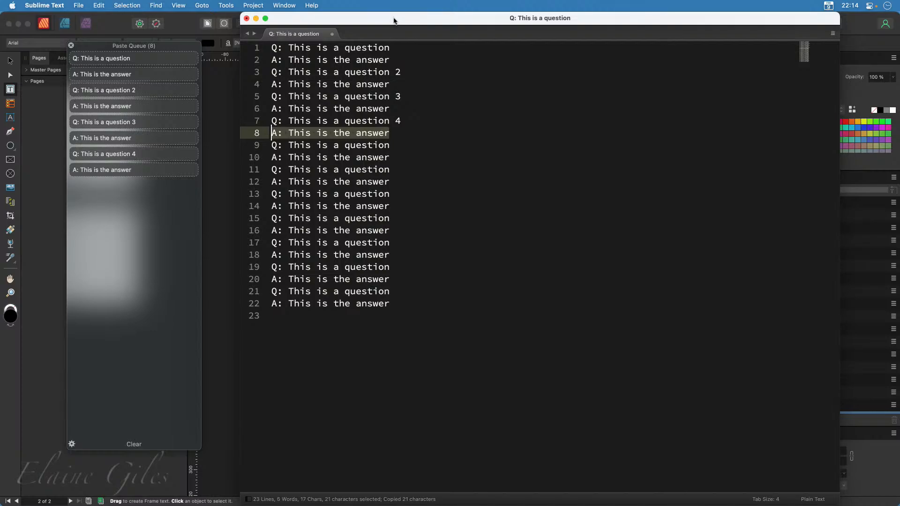
Switch back to Affinity Publisher and paste the first queued question into the text frame on page 2
{"action": "double_click", "coordinate": [394, 19]}
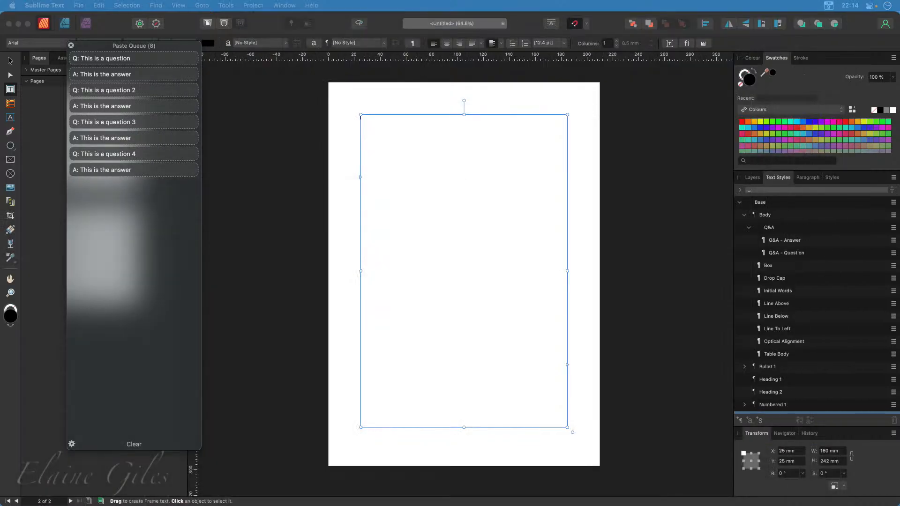
{"action": "left_click_drag", "start_coordinate": [94, 53], "coordinate": [173, 85]}
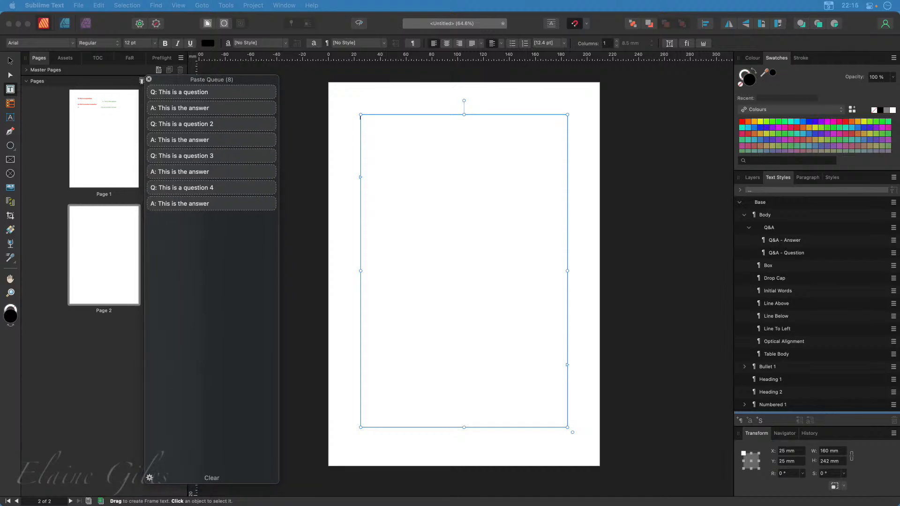
{"action": "left_click", "coordinate": [475, 233]}
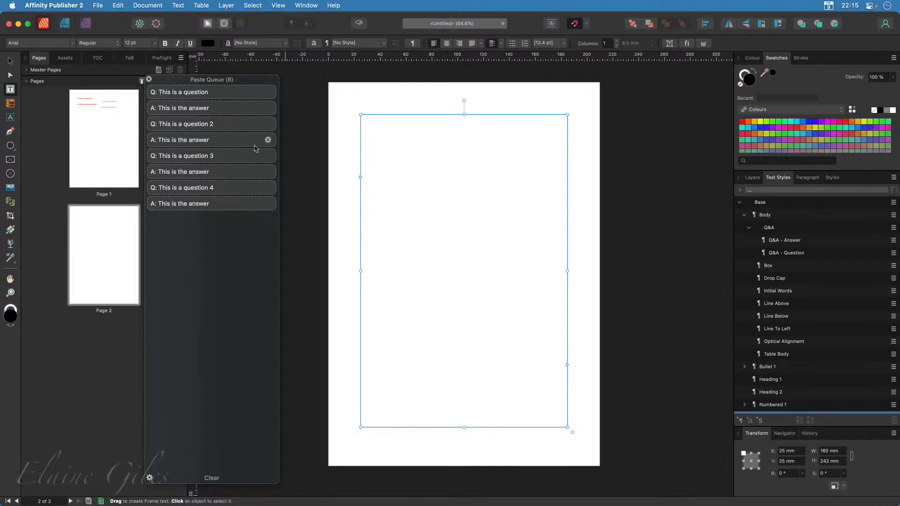
{"action": "left_click", "coordinate": [222, 96]}
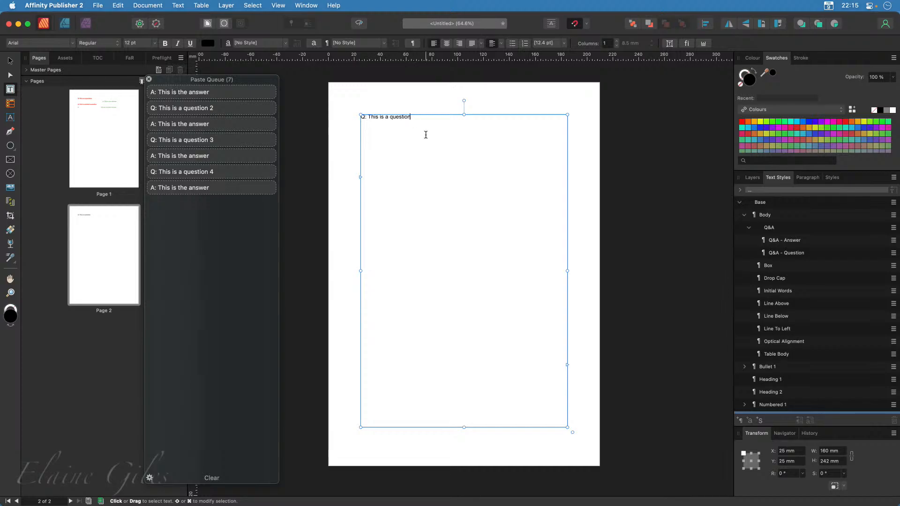
Apply the Q&A - Question paragraph style to the pasted question
{"action": "scroll", "coordinate": [858, 372], "scroll_direction": "down", "scroll_amount": 3}
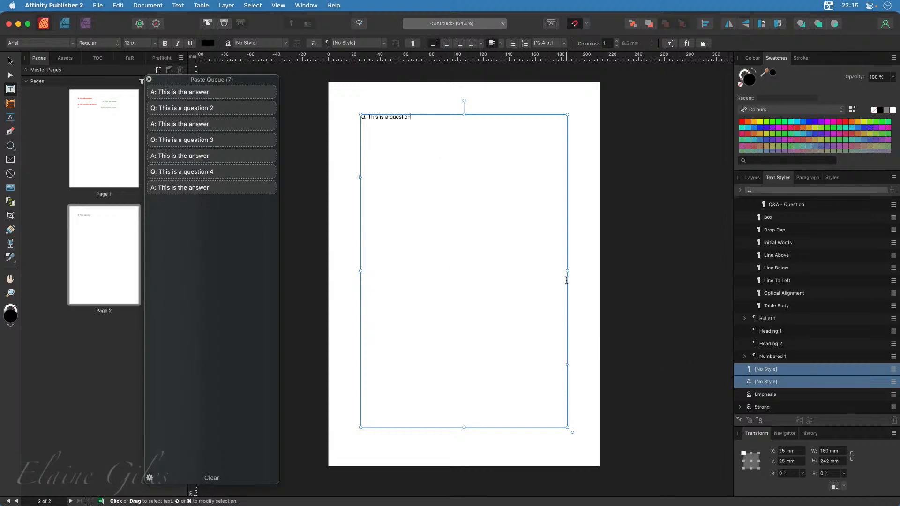
{"action": "scroll", "coordinate": [837, 308], "scroll_direction": "up", "scroll_amount": 3}
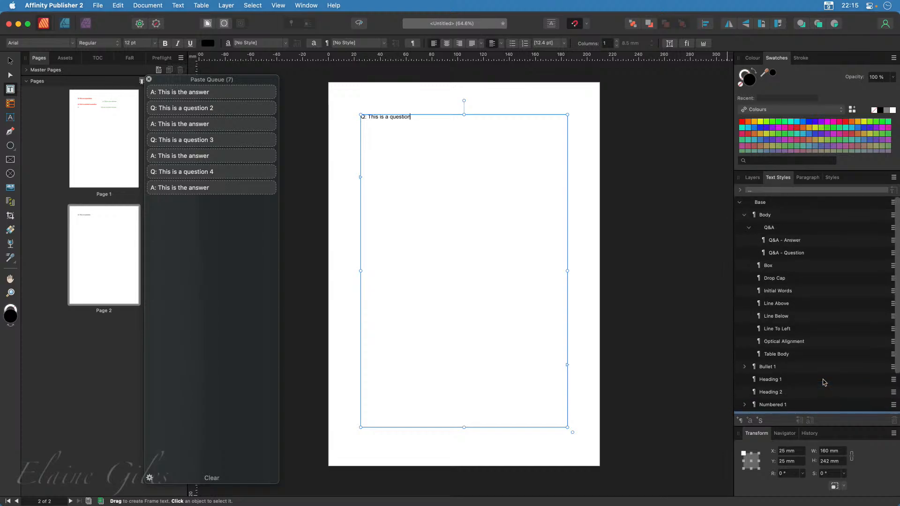
{"action": "left_click", "coordinate": [803, 255]}
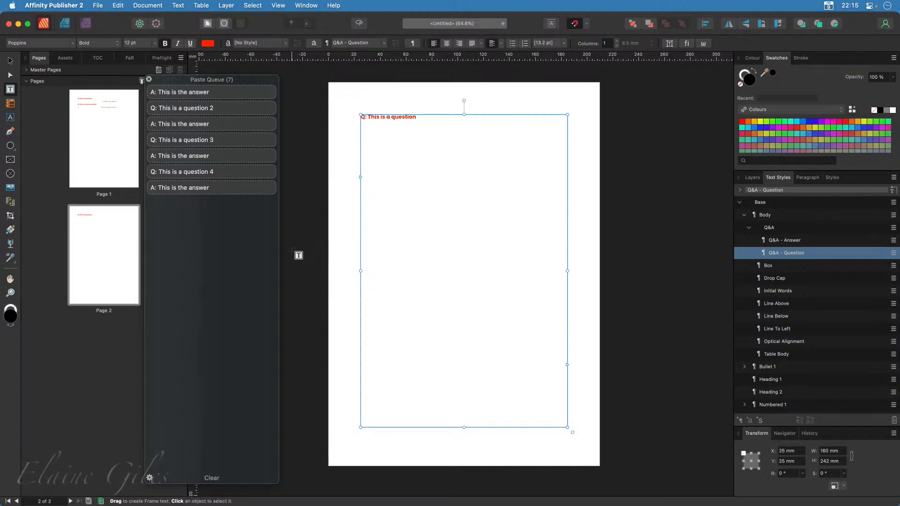
Paste the first answer and question 2 from the queue as new paragraphs, ending with a new empty paragraph
{"action": "key", "text": "Return"}
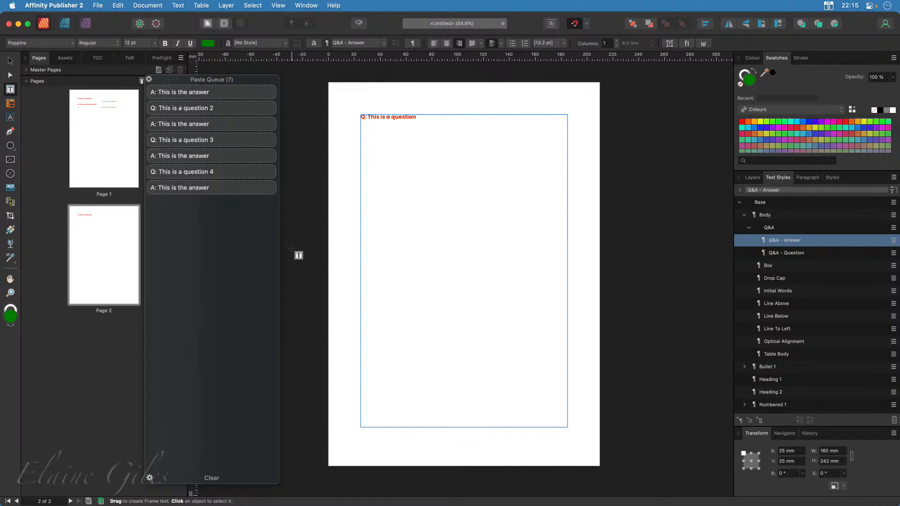
{"action": "key", "text": "super+v"}
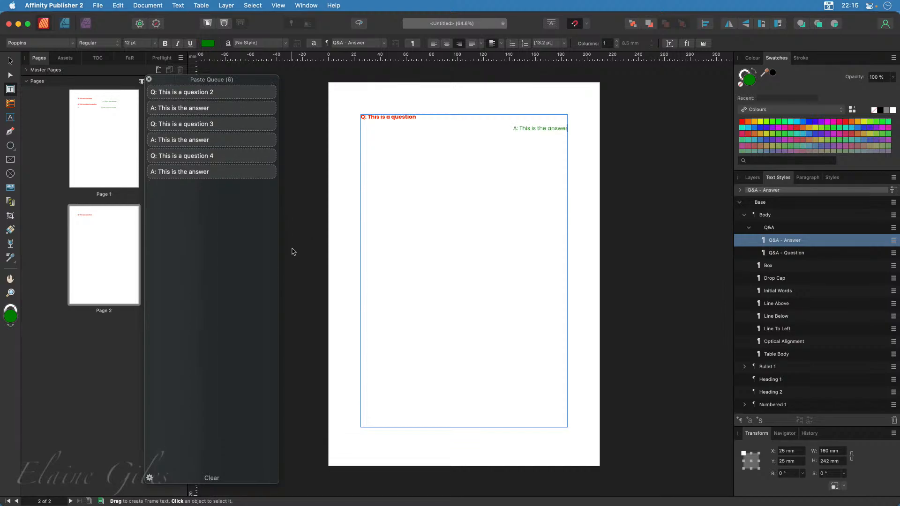
{"action": "key", "text": "Return"}
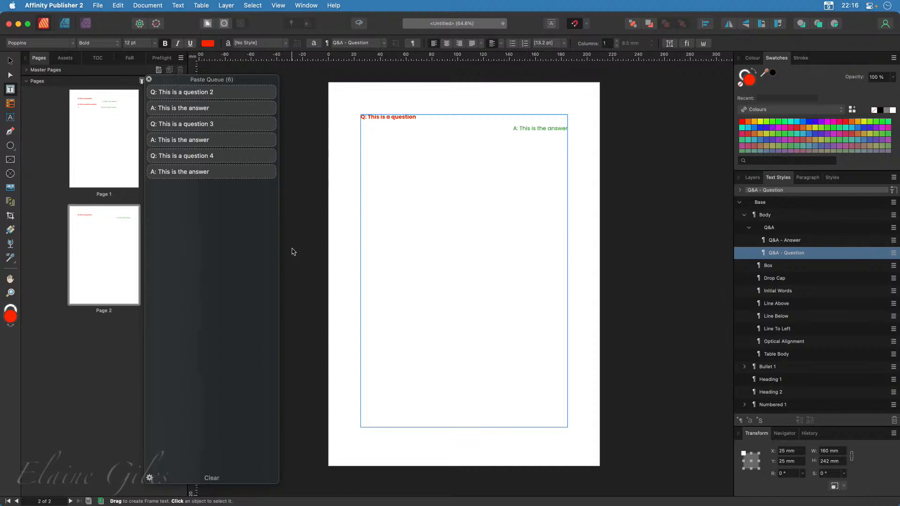
{"action": "key", "text": "super+v"}
{"action": "key", "text": "Return"}
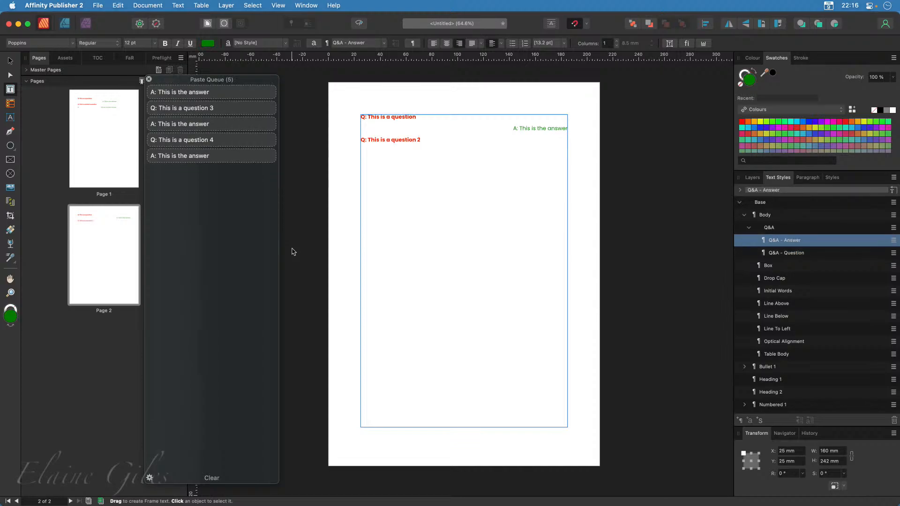
Paste the remaining queued lines as separate paragraphs up to the answer to question 4, and close the paste queue
{"action": "key", "text": "super+v"}
{"action": "key", "text": "Return"}
{"action": "key", "text": "super+v"}
{"action": "key", "text": "Return"}
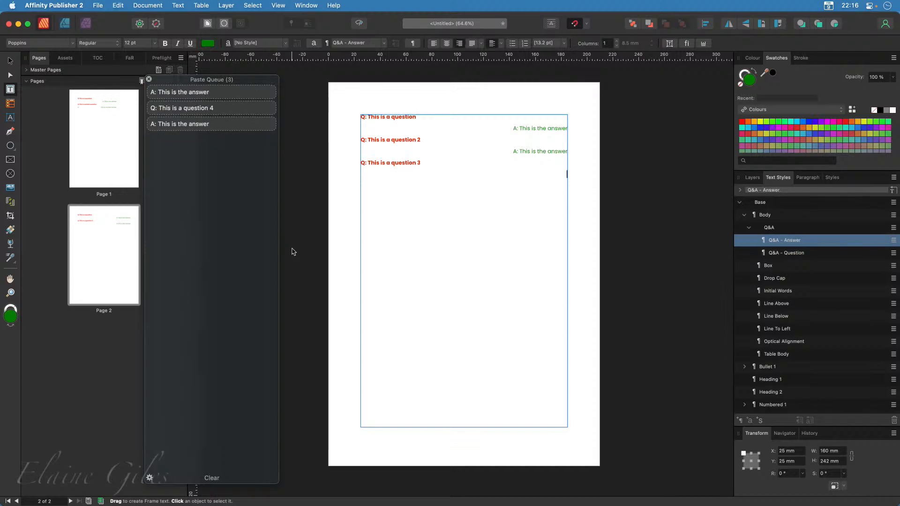
{"action": "key", "text": "super+v"}
{"action": "key", "text": "Return"}
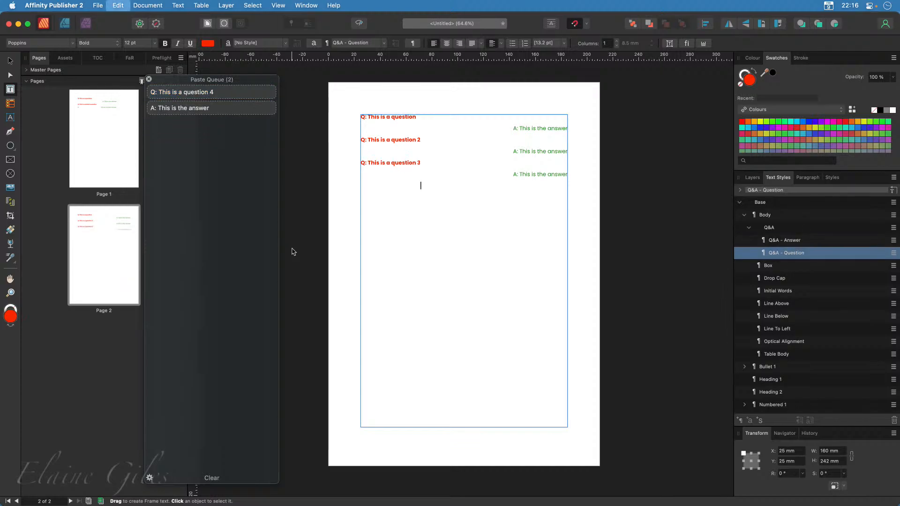
{"action": "key", "text": "super+v"}
{"action": "key", "text": "Return"}
{"action": "key", "text": "super+v"}
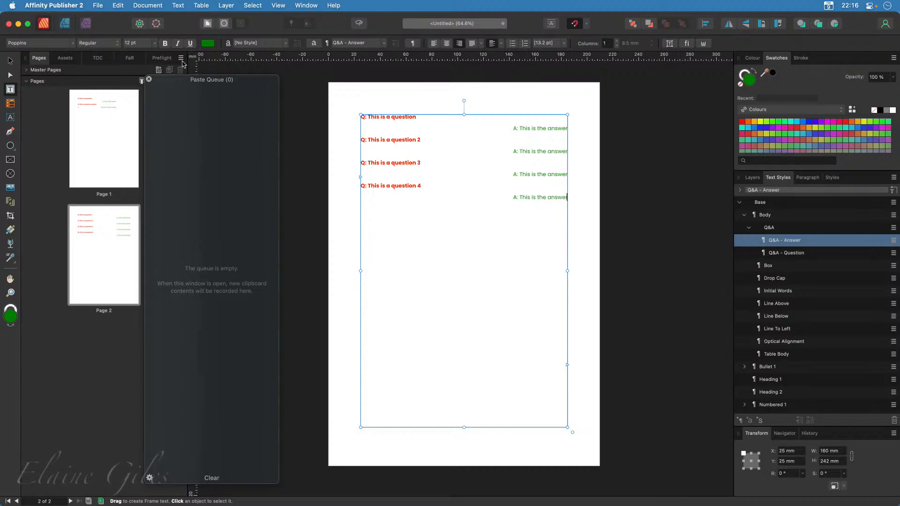
{"action": "left_click", "coordinate": [148, 79]}
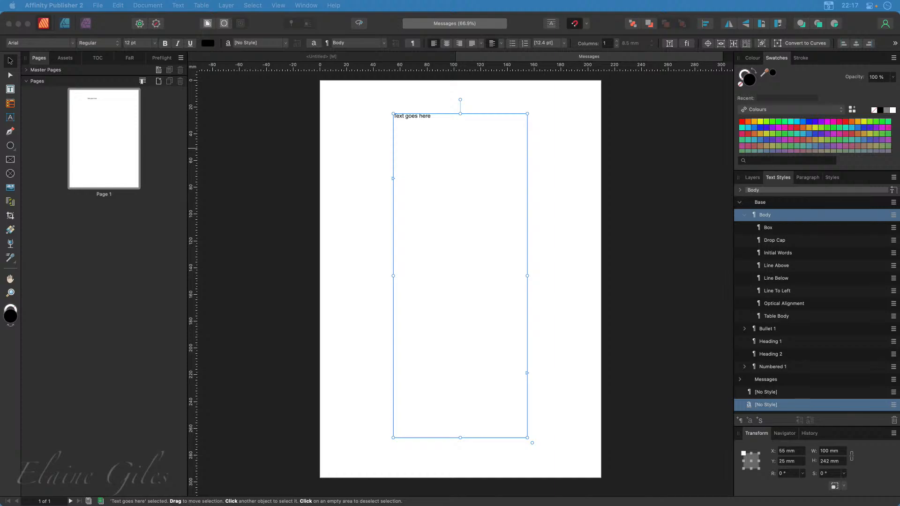
Switch to Messages.txt in Sublime Text and copy all ten lines of the EG and MT conversation
{"action": "left_click_drag", "start_coordinate": [0, 205], "coordinate": [441, 8]}
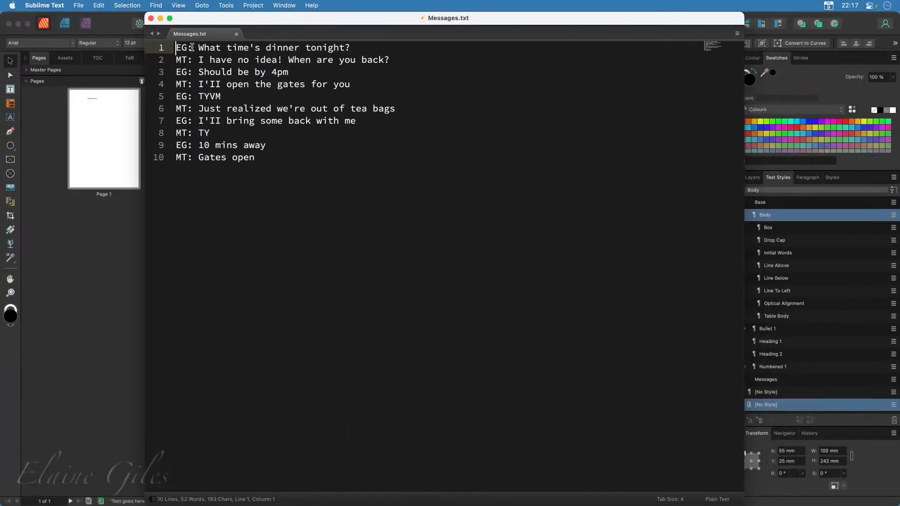
{"action": "left_click_drag", "start_coordinate": [197, 47], "coordinate": [176, 60]}
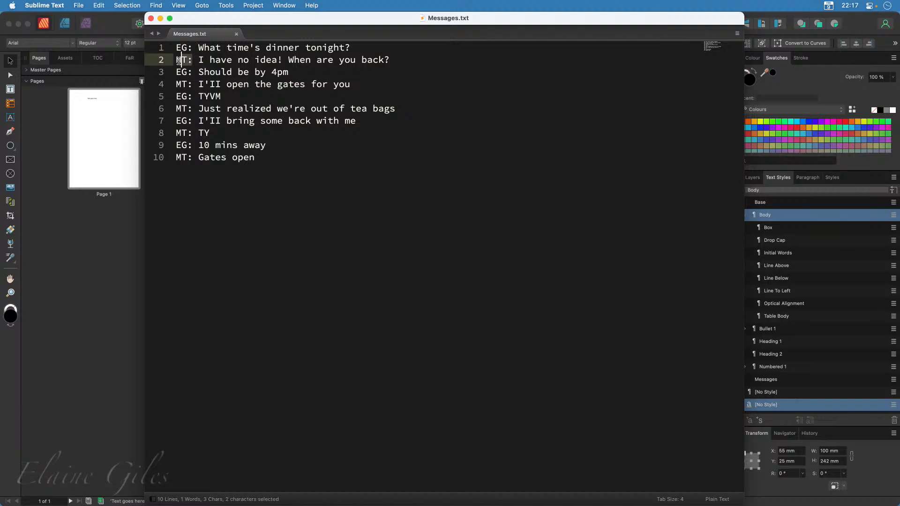
{"action": "mouse_move", "coordinate": [408, 22]}
{"action": "left_mouse_down"}
{"action": "mouse_move", "coordinate": [358, 311]}
{"action": "mouse_move", "coordinate": [398, 150]}
{"action": "mouse_move", "coordinate": [396, 21]}
{"action": "left_mouse_up"}
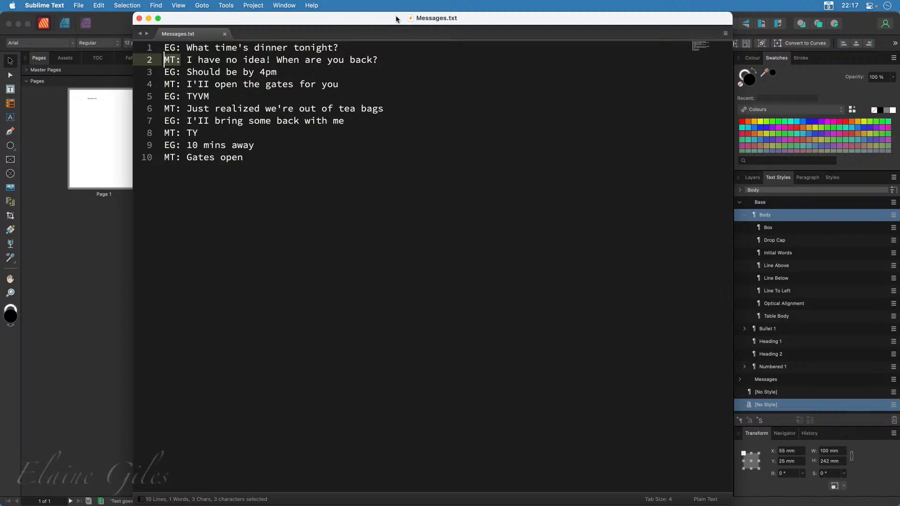
{"action": "key", "text": "super+Tab"}
{"action": "left_click", "coordinate": [266, 193]}
{"action": "left_click_drag", "start_coordinate": [315, 171], "coordinate": [136, 30]}
{"action": "key", "text": "super+c"}
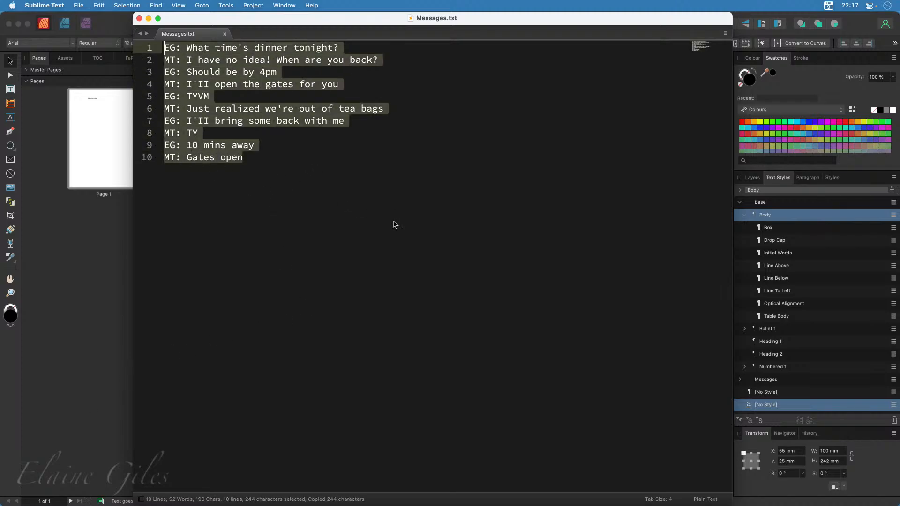
Switch back to the Affinity Publisher Messages document and replace the "Text goes here" placeholder with the copied conversation
{"action": "left_click_drag", "start_coordinate": [516, 20], "coordinate": [1, 300]}
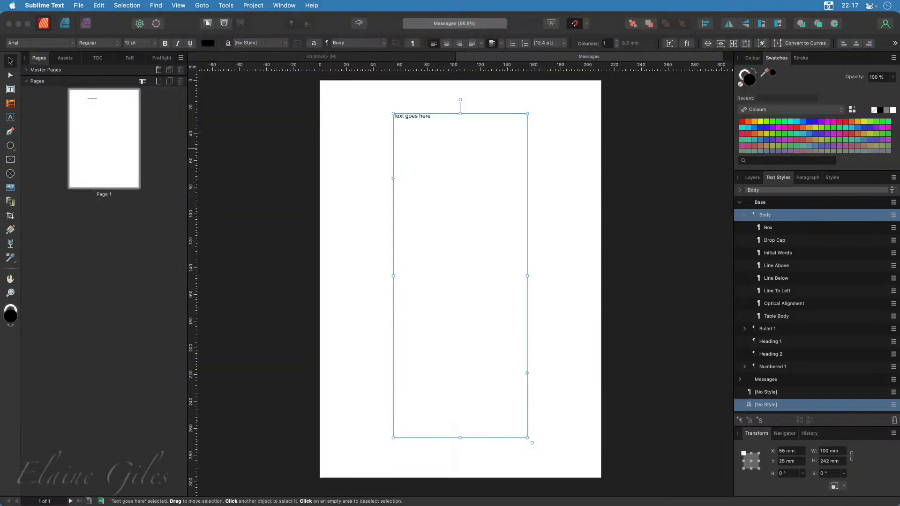
{"action": "left_click", "coordinate": [423, 136]}
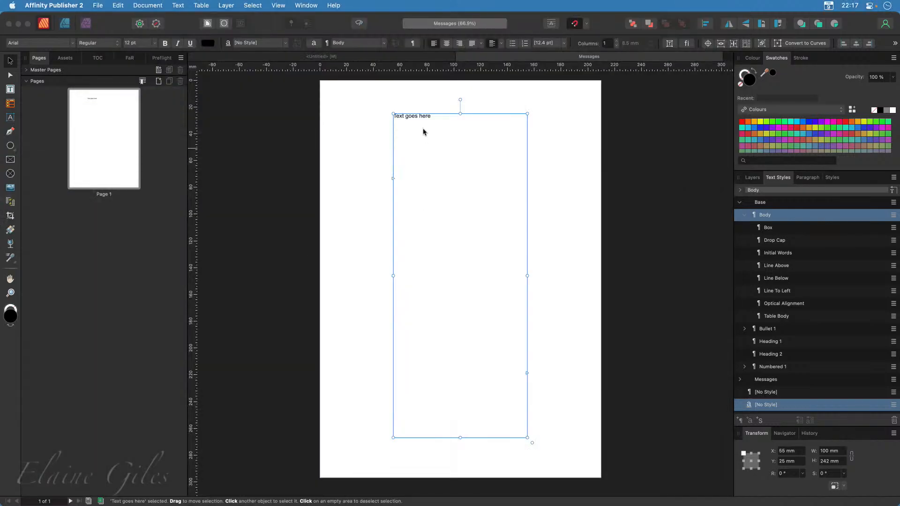
{"action": "triple_click", "coordinate": [418, 120]}
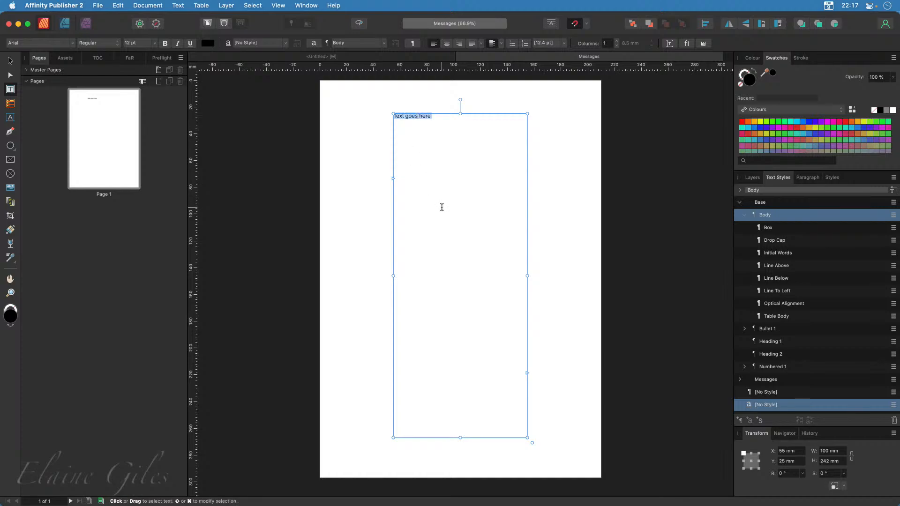
{"action": "key", "text": "super+v"}
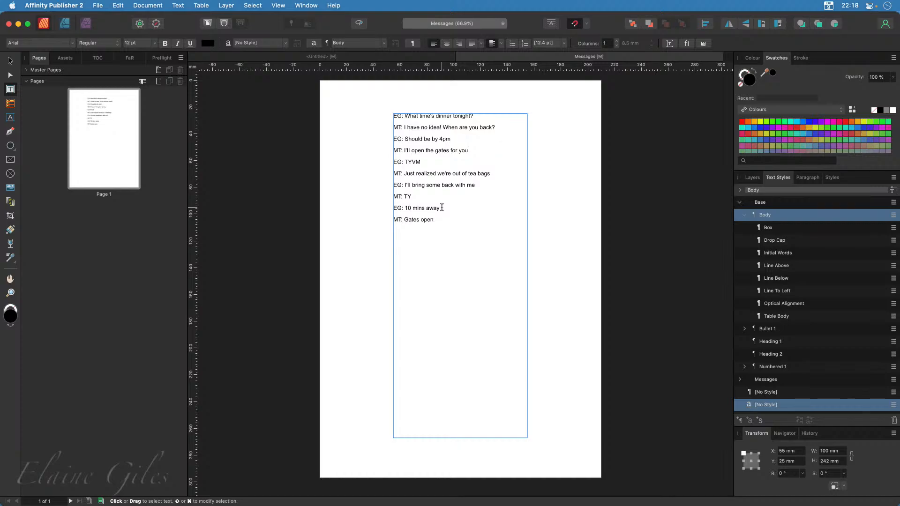
{"action": "key", "text": "Escape"}
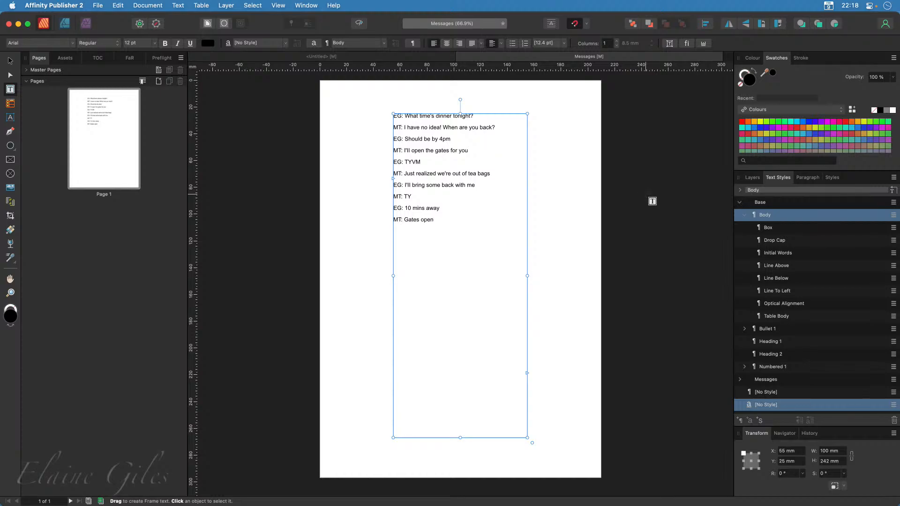
Preview the Bubbles layer behind the conversation, hide it again, and look through the document's text styles
{"action": "left_click", "coordinate": [752, 180]}
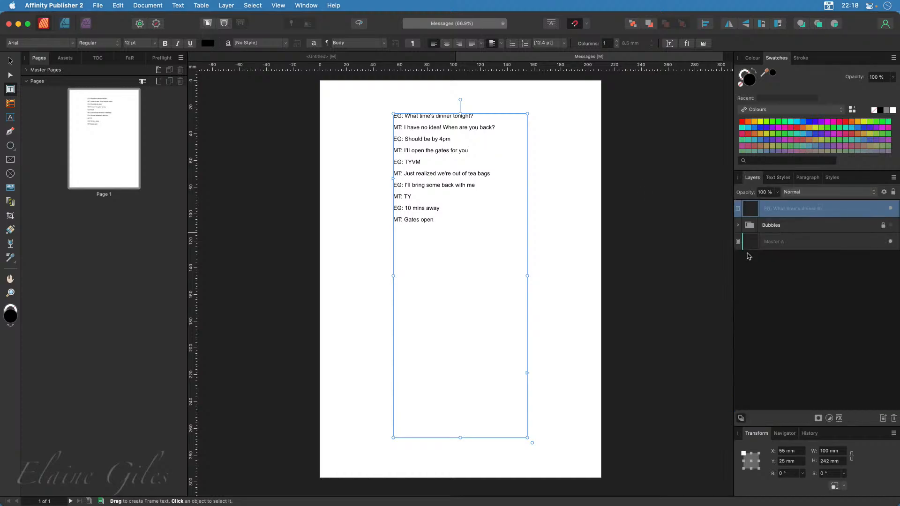
{"action": "left_click", "coordinate": [891, 225]}
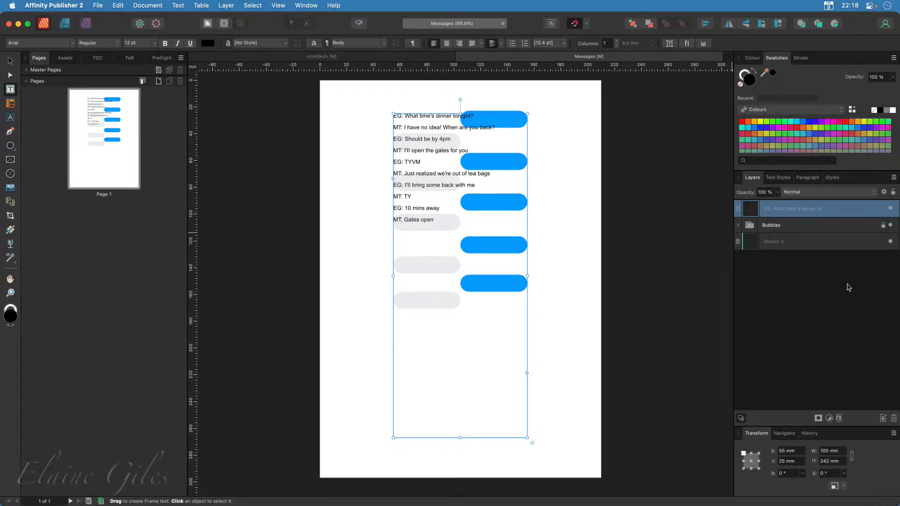
{"action": "left_click", "coordinate": [891, 226]}
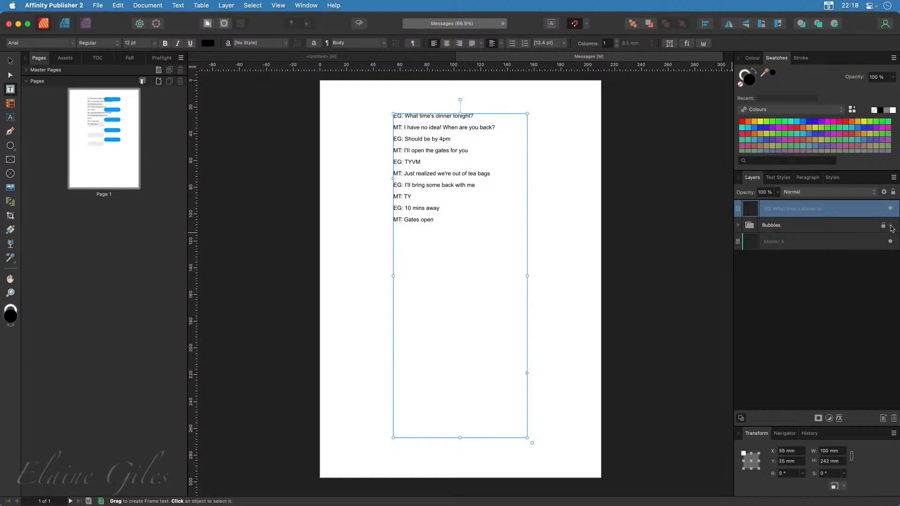
{"action": "left_click", "coordinate": [779, 178]}
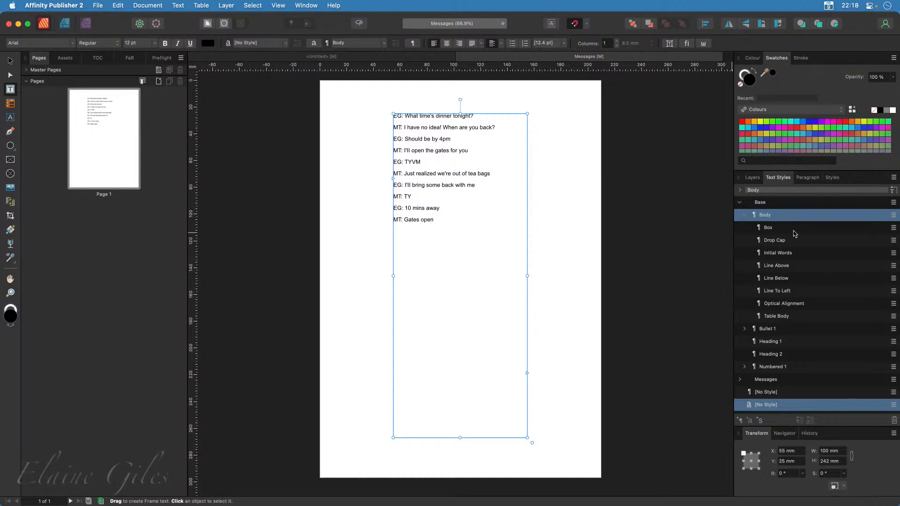
{"action": "scroll", "coordinate": [795, 233], "scroll_direction": "down", "scroll_amount": 2}
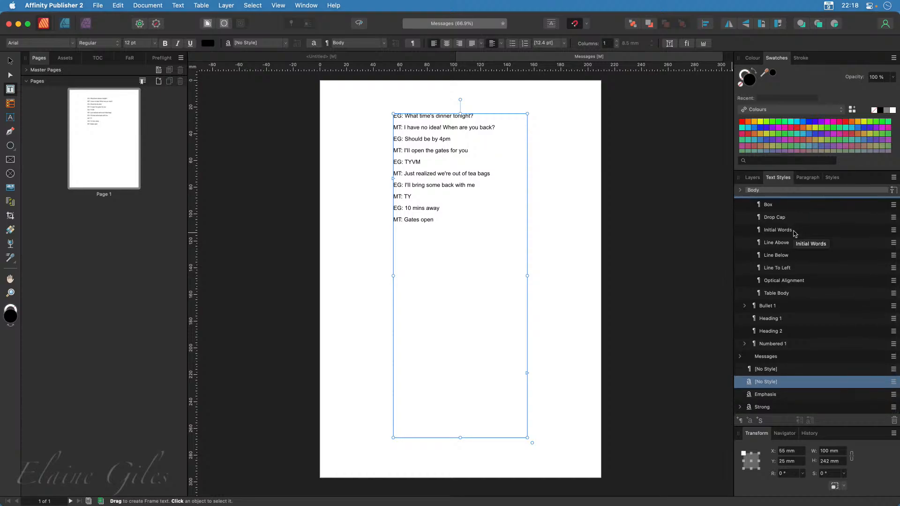
{"action": "scroll", "coordinate": [795, 233], "scroll_direction": "up", "scroll_amount": 2}
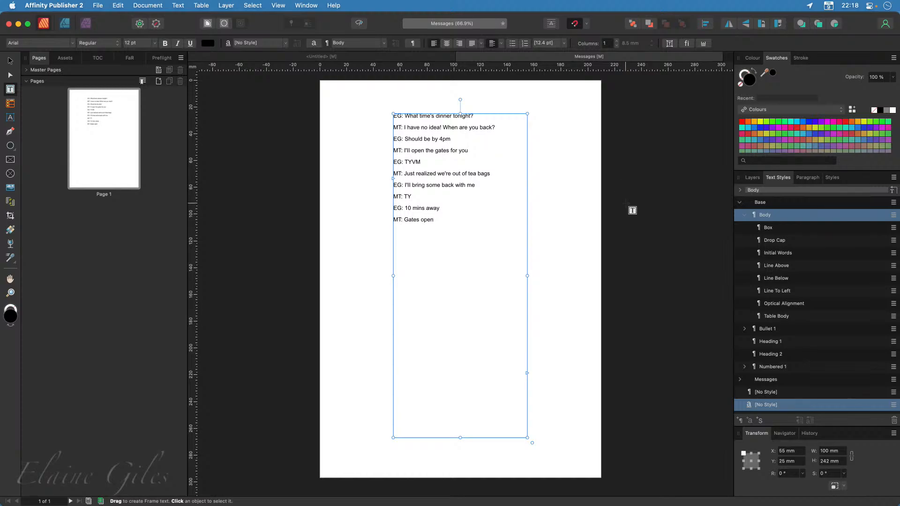
Make the Bubbles layer visible behind the conversation text
{"action": "left_click", "coordinate": [751, 178]}
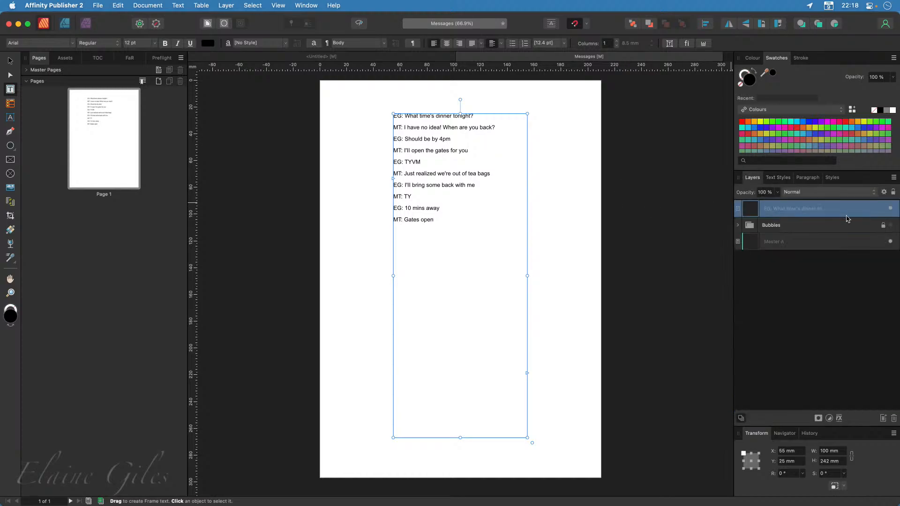
{"action": "left_click", "coordinate": [890, 225]}
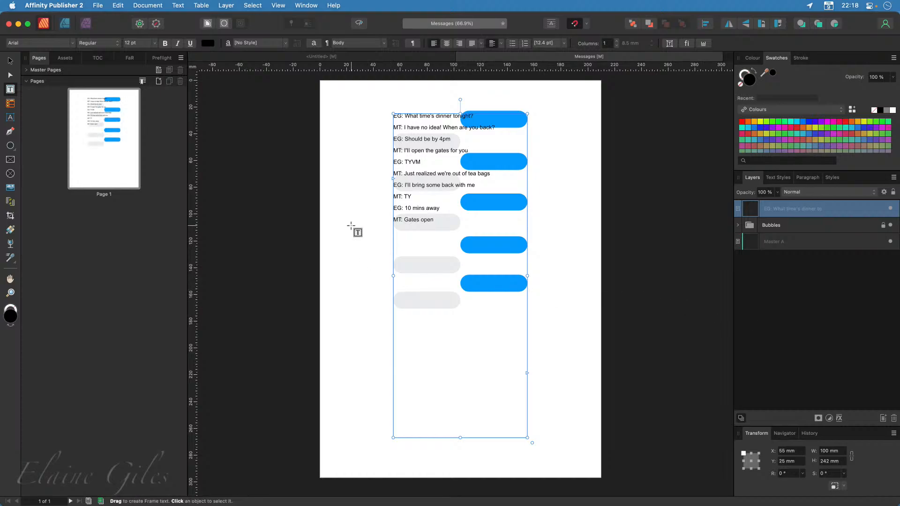
{"action": "scroll", "coordinate": [432, 136], "scroll_direction": "up", "scroll_amount": 5}
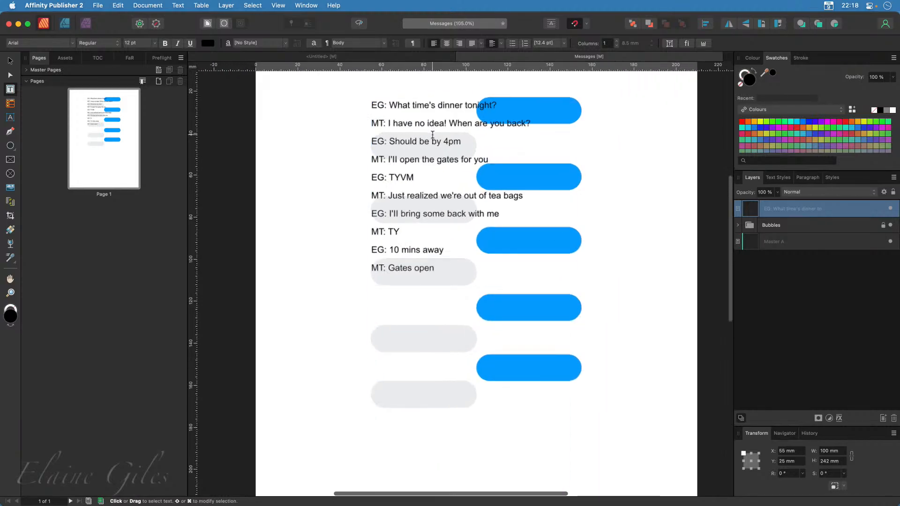
{"action": "scroll", "coordinate": [432, 136], "scroll_direction": "up", "scroll_amount": 2}
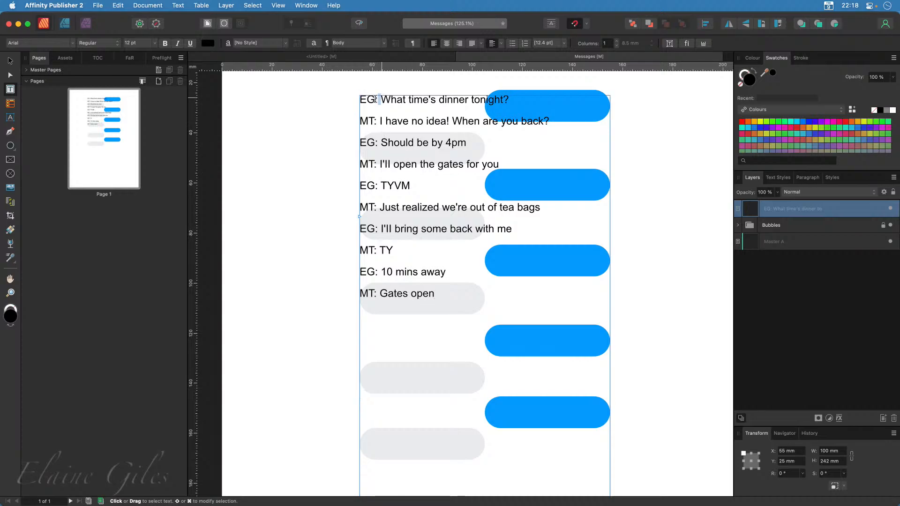
{"action": "left_click_drag", "start_coordinate": [381, 99], "coordinate": [361, 121]}
{"action": "left_click", "coordinate": [378, 120]}
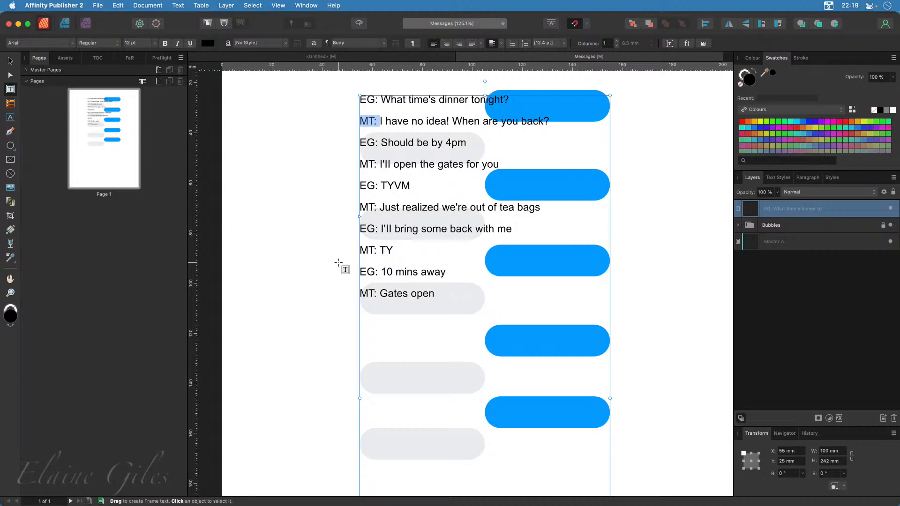
{"action": "left_click", "coordinate": [390, 114]}
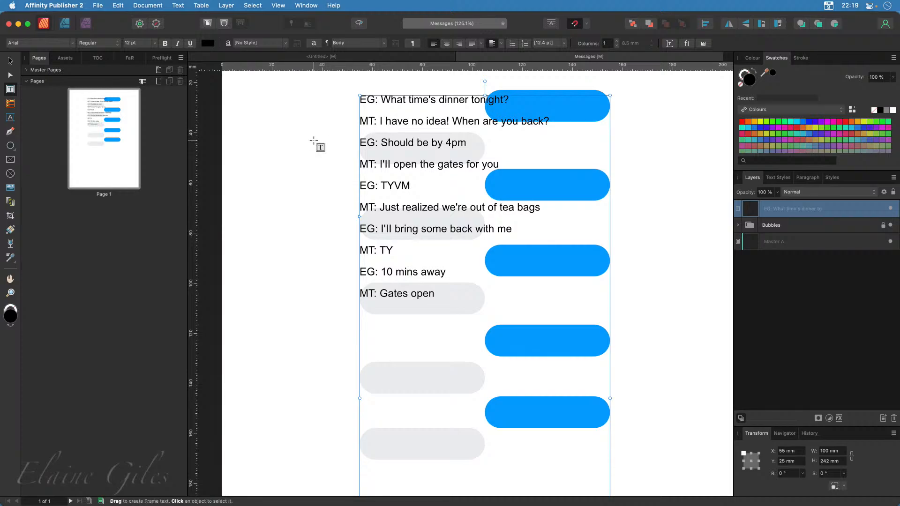
Open Find and Replace and enter "EG:" followed by a space as the search text
{"action": "left_click", "coordinate": [133, 59]}
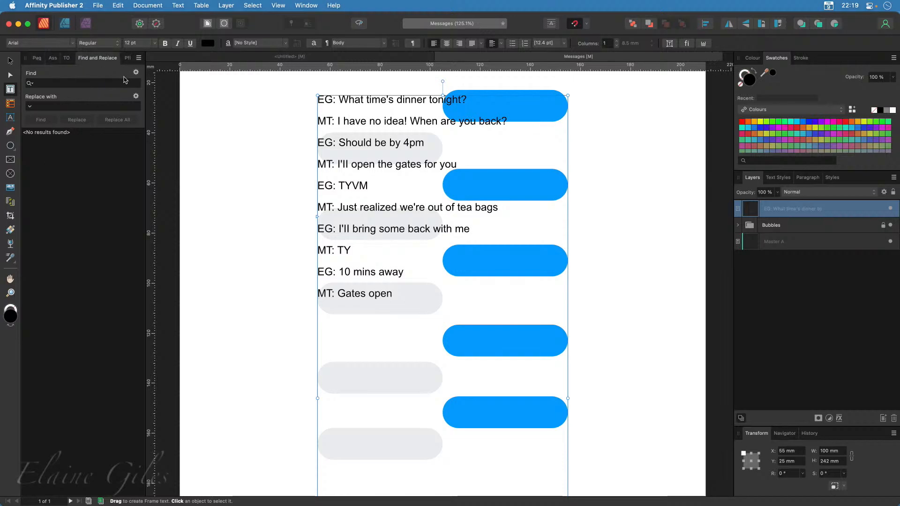
{"action": "left_click", "coordinate": [60, 85]}
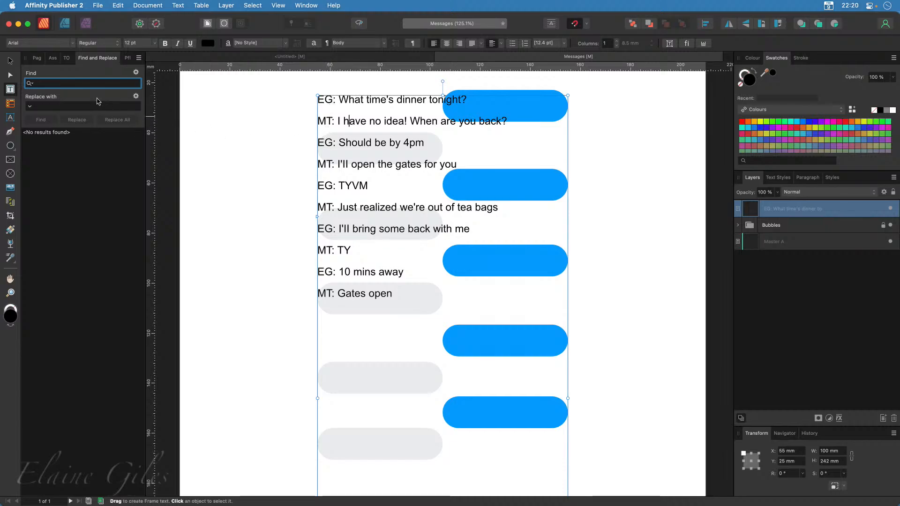
{"action": "type", "text": "EG:"}
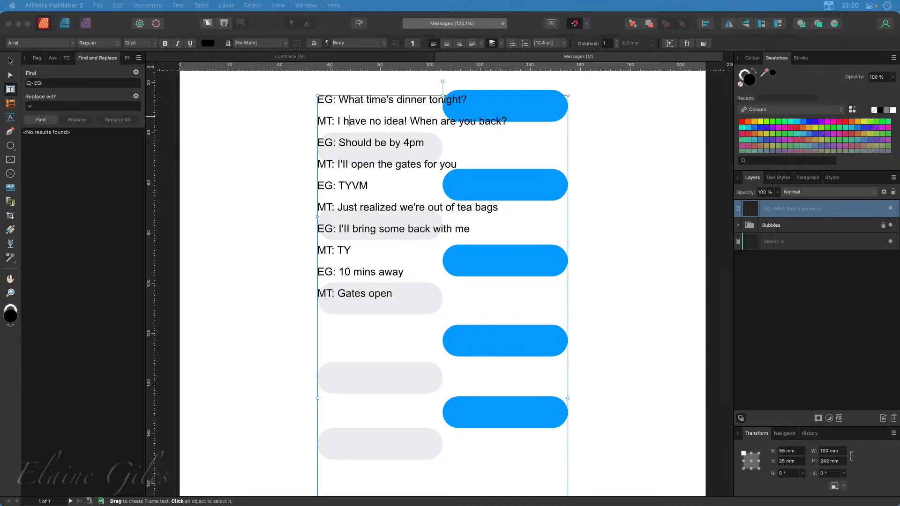
{"action": "left_click", "coordinate": [62, 82]}
{"action": "left_click", "coordinate": [62, 81]}
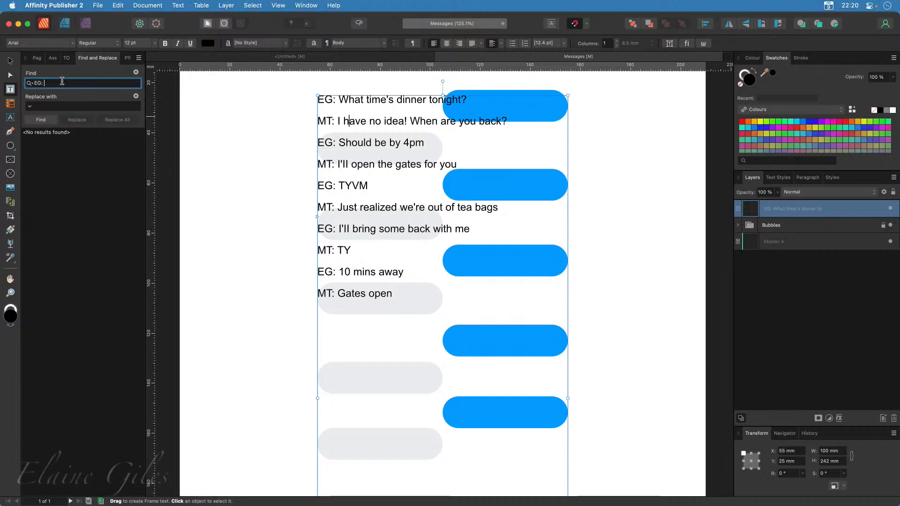
Set the replacement text to a Zero Width Space special character
{"action": "left_click", "coordinate": [48, 108]}
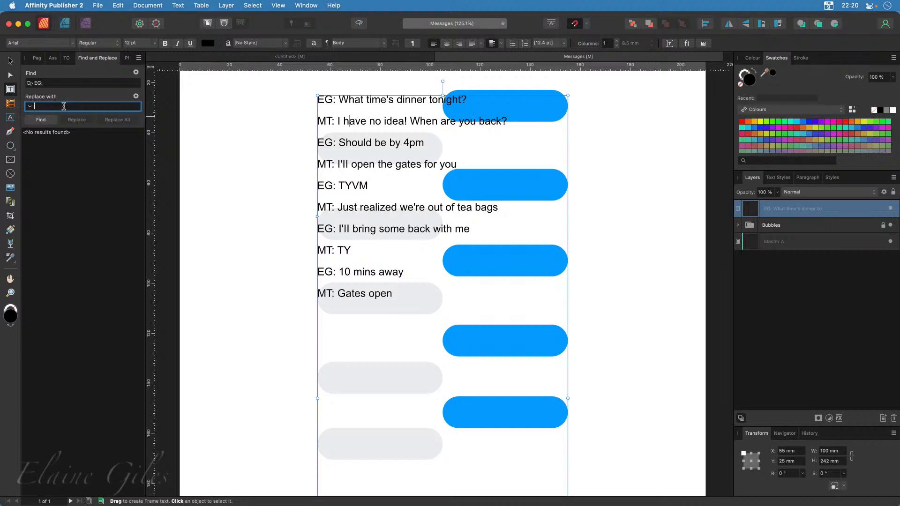
{"action": "left_click", "coordinate": [30, 107]}
{"action": "mouse_move", "coordinate": [44, 119]}
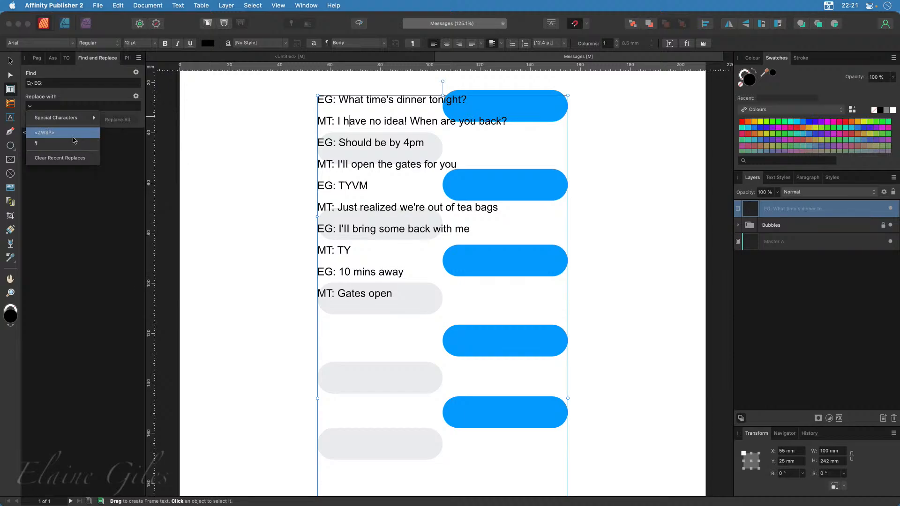
{"action": "mouse_move", "coordinate": [83, 118]}
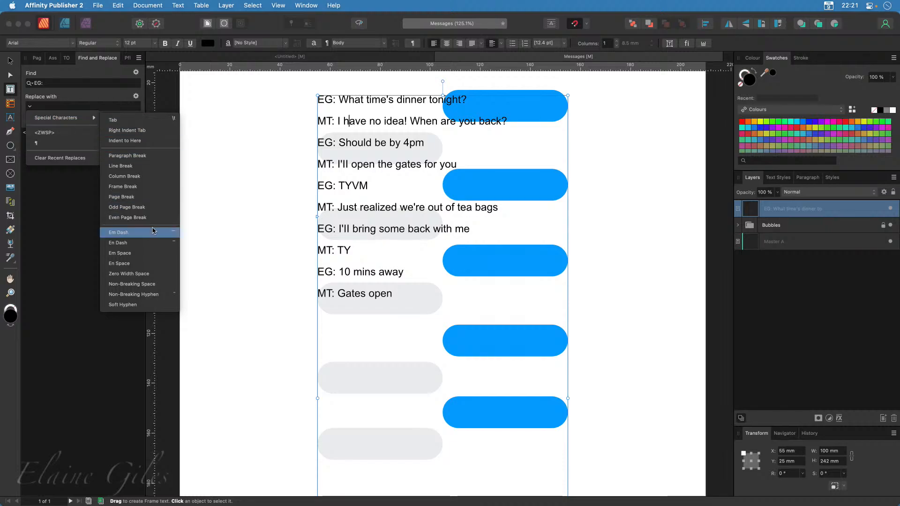
{"action": "left_click", "coordinate": [147, 263]}
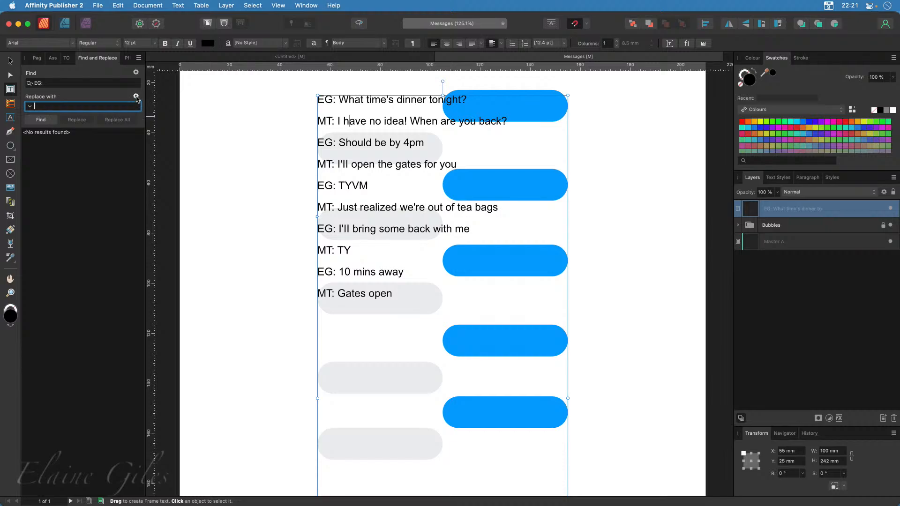
Add the Messages - Outgoing paragraph style to the replacement, find the EG prefixes and replace them all
{"action": "left_click", "coordinate": [136, 96]}
{"action": "mouse_move", "coordinate": [120, 134]}
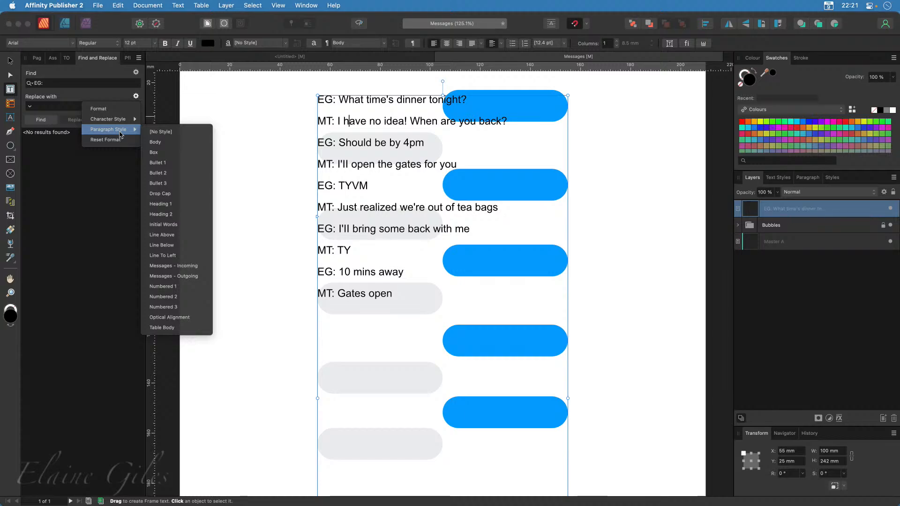
{"action": "left_click", "coordinate": [192, 280]}
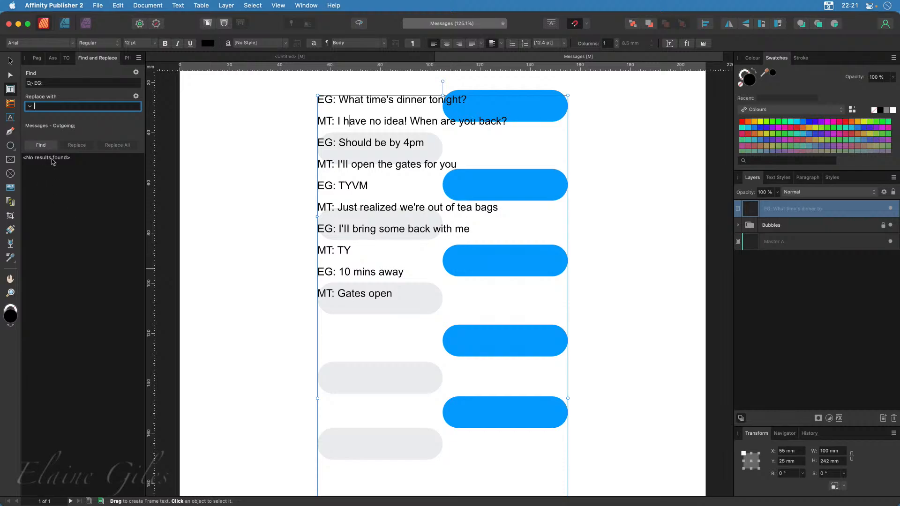
{"action": "left_click", "coordinate": [41, 145]}
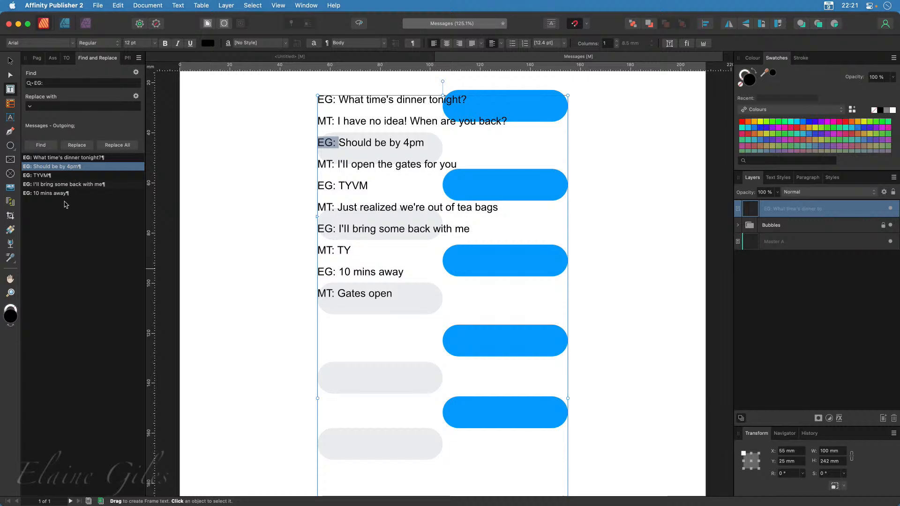
{"action": "left_click", "coordinate": [117, 146]}
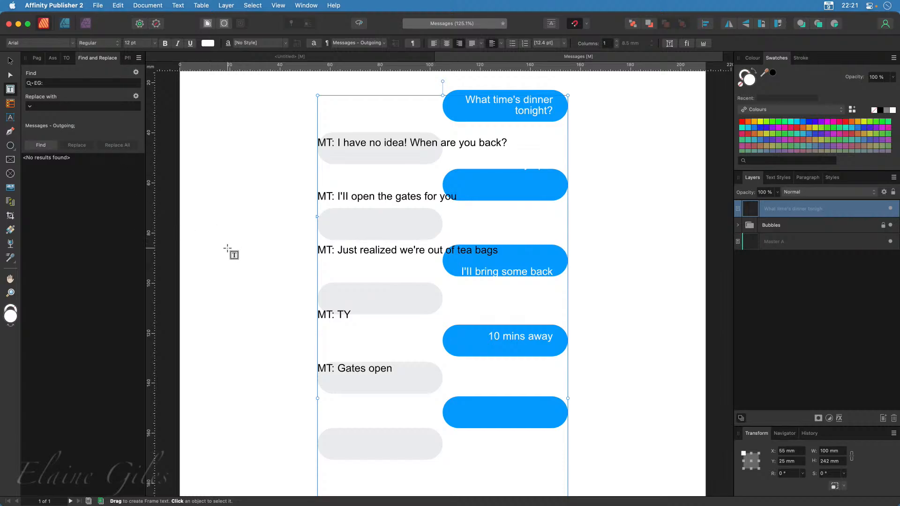
Change the search text to "MT:" followed by a space and reuse the zero width space as the replacement
{"action": "left_click", "coordinate": [36, 82]}
{"action": "type", "text": "m"}
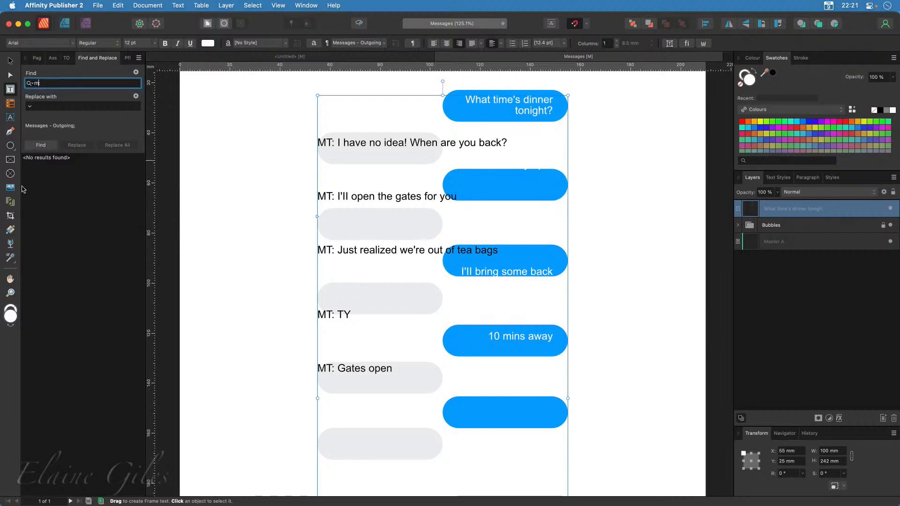
{"action": "type", "text": "t:"}
{"action": "key", "text": "BackSpace"}
{"action": "key", "text": "BackSpace"}
{"action": "key", "text": "BackSpace"}
{"action": "type", "text": "M"}
{"action": "left_click", "coordinate": [30, 106]}
{"action": "left_click", "coordinate": [38, 134]}
Switch the replacement paragraph style to Messages - Incoming, find the MT prefixes and replace them all
{"action": "left_click", "coordinate": [136, 96]}
{"action": "mouse_move", "coordinate": [127, 133]}
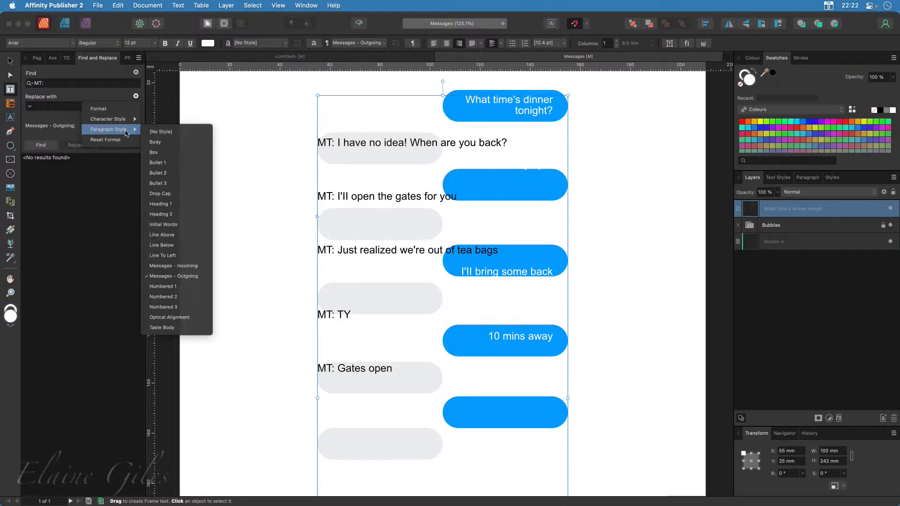
{"action": "left_click", "coordinate": [180, 266]}
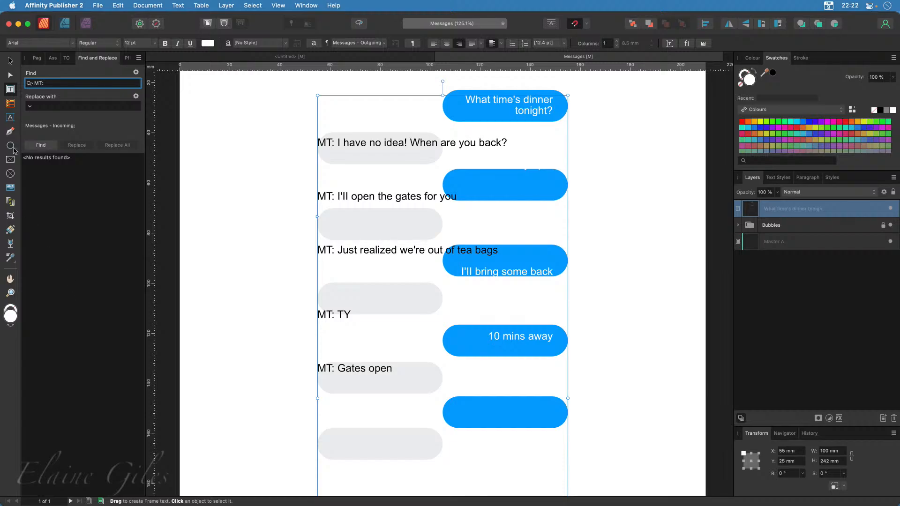
{"action": "left_click", "coordinate": [41, 145]}
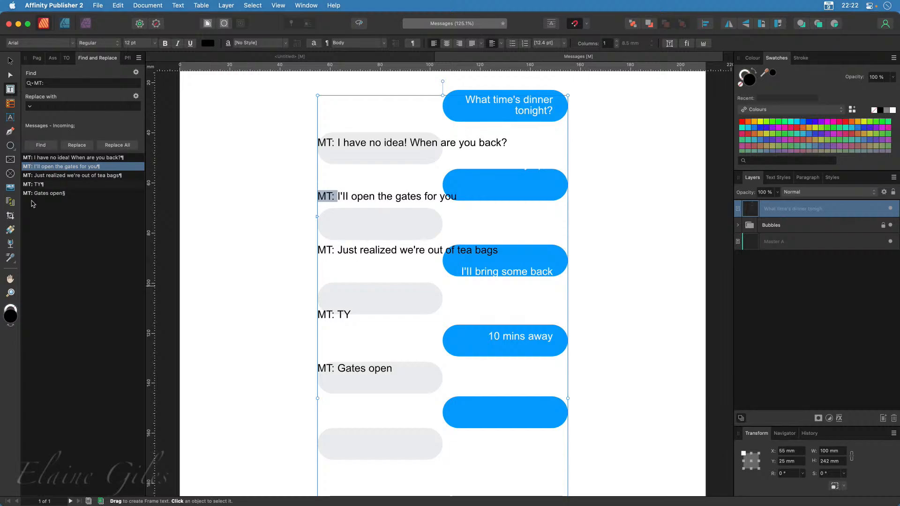
{"action": "left_click", "coordinate": [119, 145]}
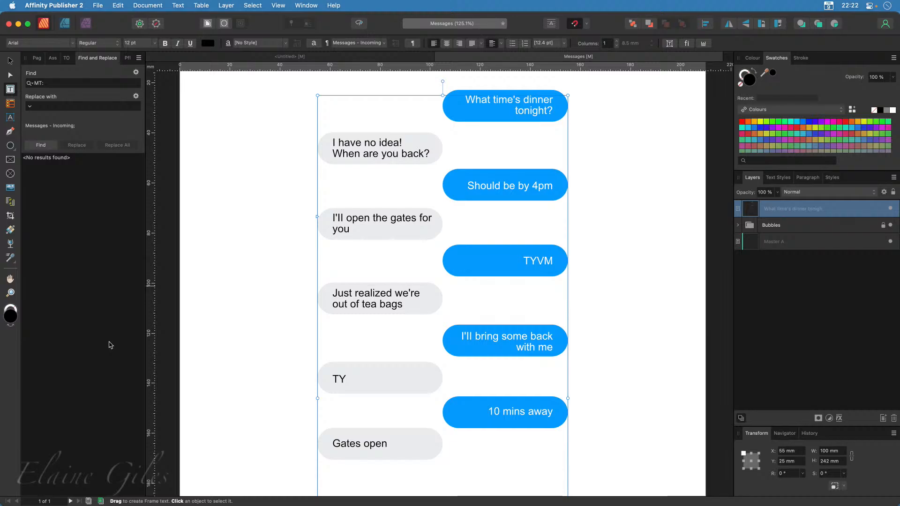
Display the text styles and collapse the Body styles and the Base group to reveal the Messages group
{"action": "left_click", "coordinate": [778, 177]}
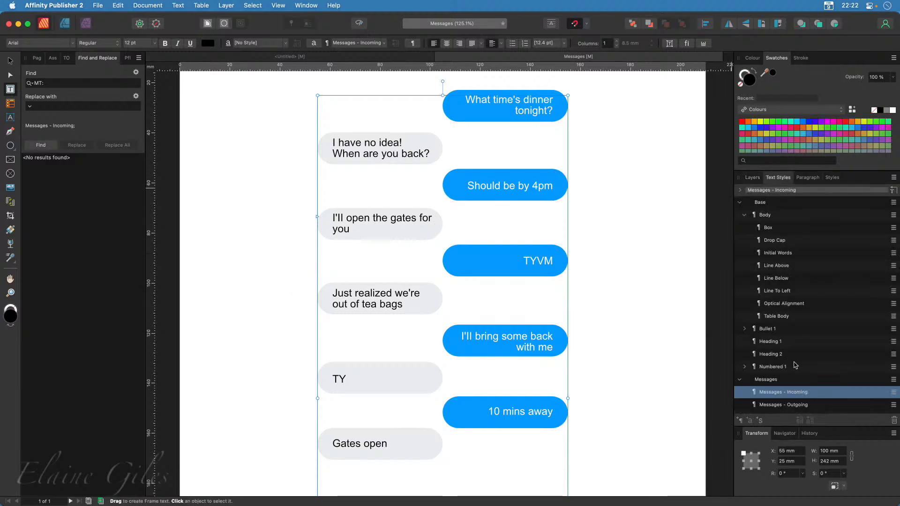
{"action": "left_click", "coordinate": [745, 215]}
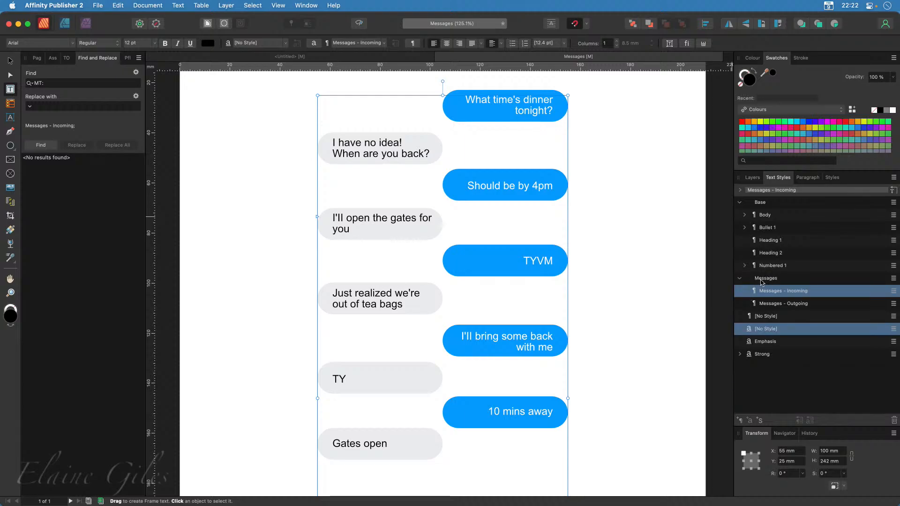
{"action": "left_click", "coordinate": [740, 204]}
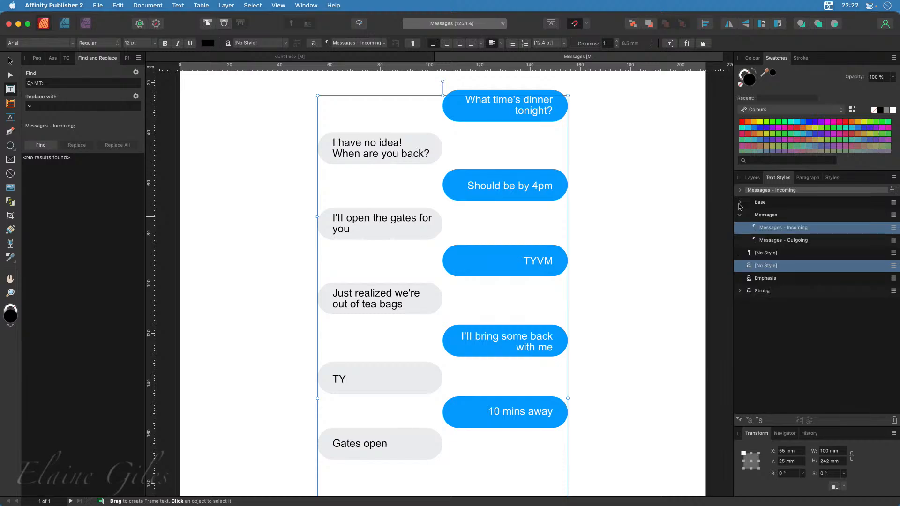
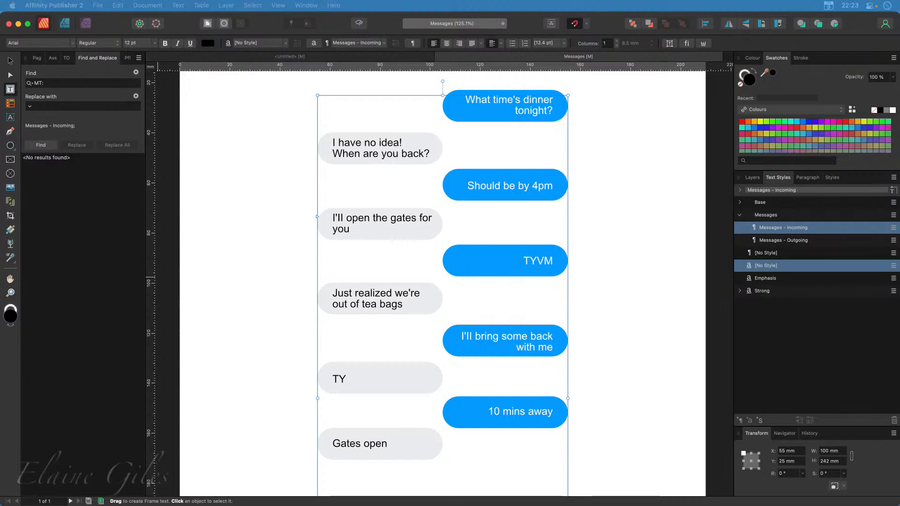
Switch to Sublime Text to review the original EG and MT conversation in Messages.txt, then return to Affinity Publisher
{"action": "left_click_drag", "start_coordinate": [0, 347], "coordinate": [302, 269]}
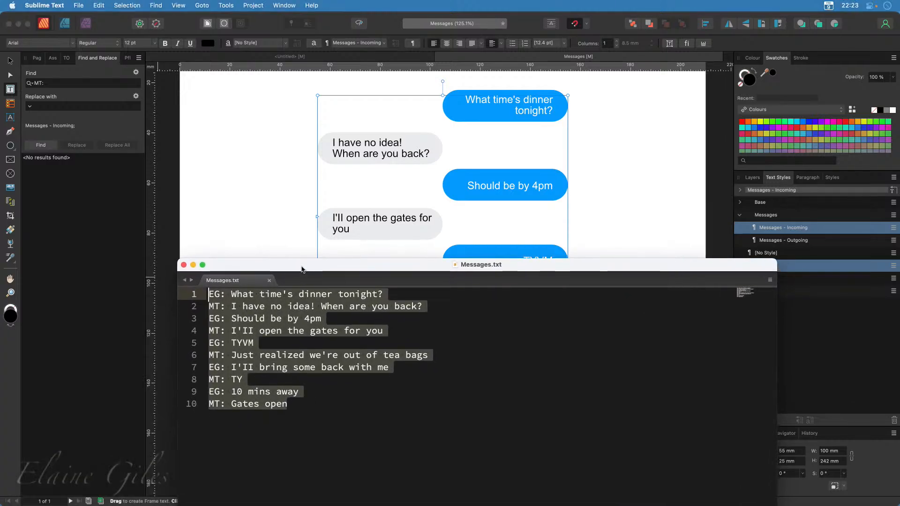
{"action": "left_click", "coordinate": [342, 443]}
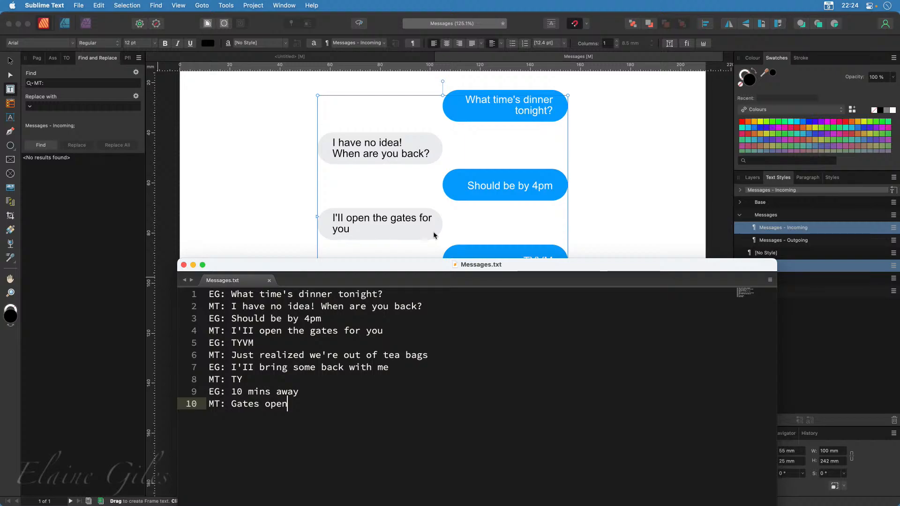
{"action": "double_click", "coordinate": [426, 267]}
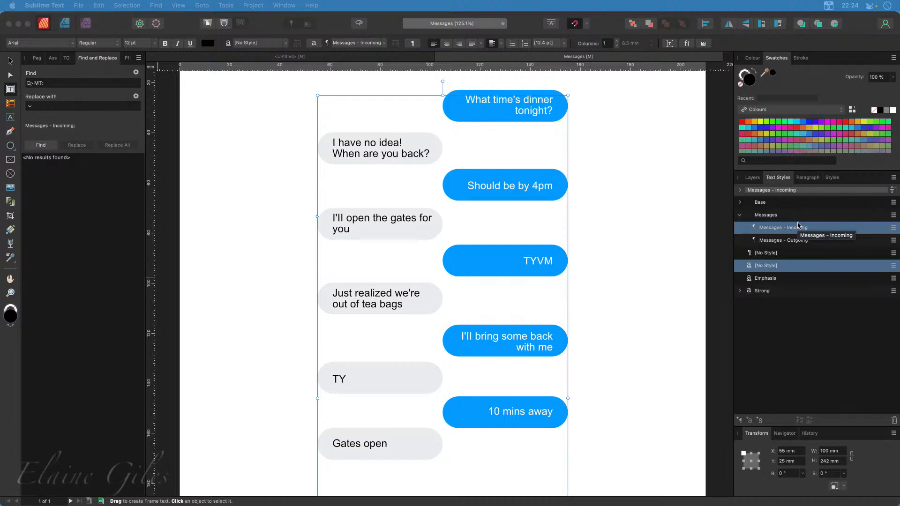
{"action": "left_click", "coordinate": [381, 20]}
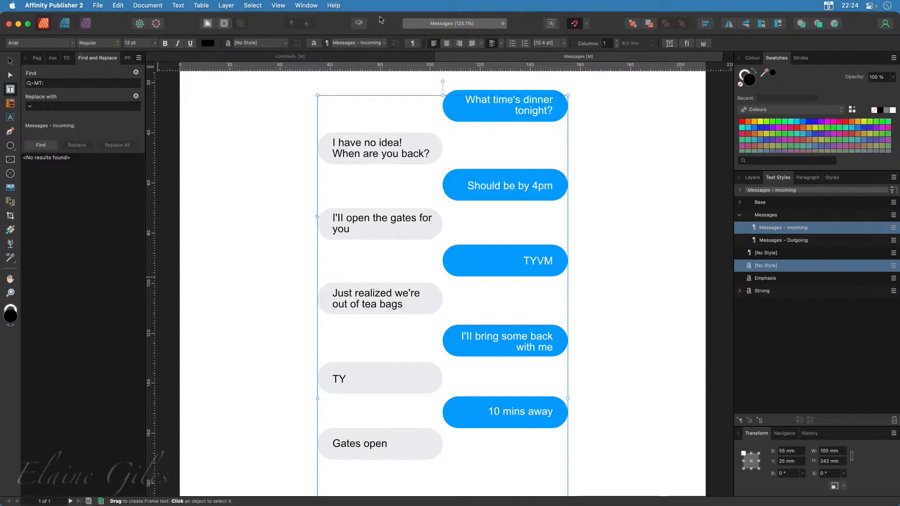
Examine the Messages - Incoming style's general, font, colour and paragraph spacing settings against the bubbles, leaving the style unedited
{"action": "right_click", "coordinate": [793, 229]}
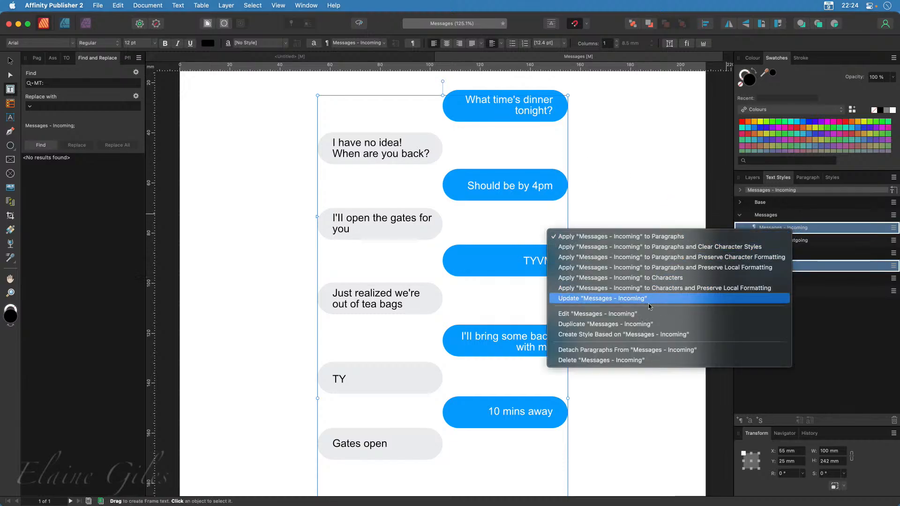
{"action": "left_click", "coordinate": [637, 314]}
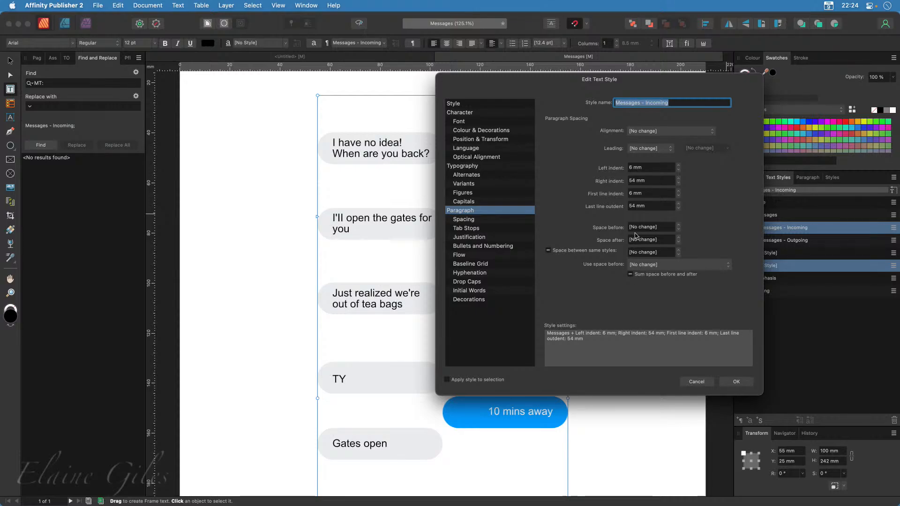
{"action": "left_click", "coordinate": [492, 122]}
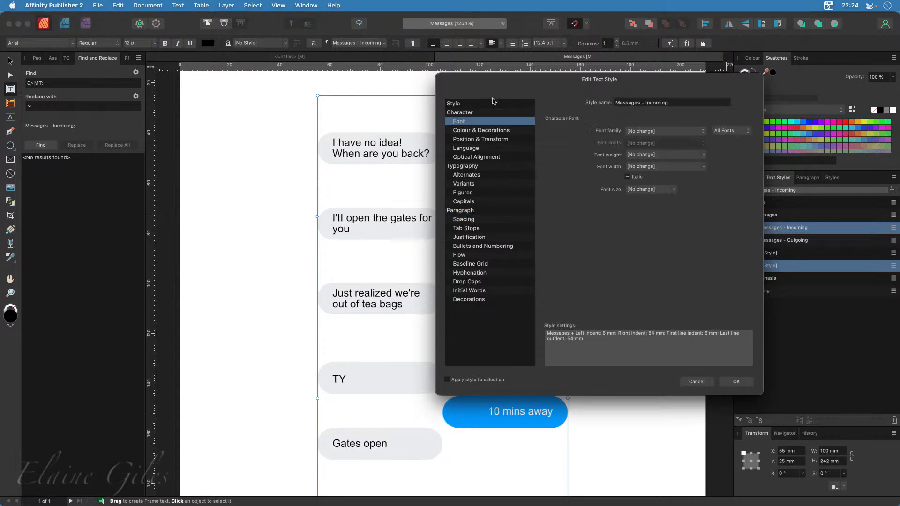
{"action": "left_click", "coordinate": [494, 105]}
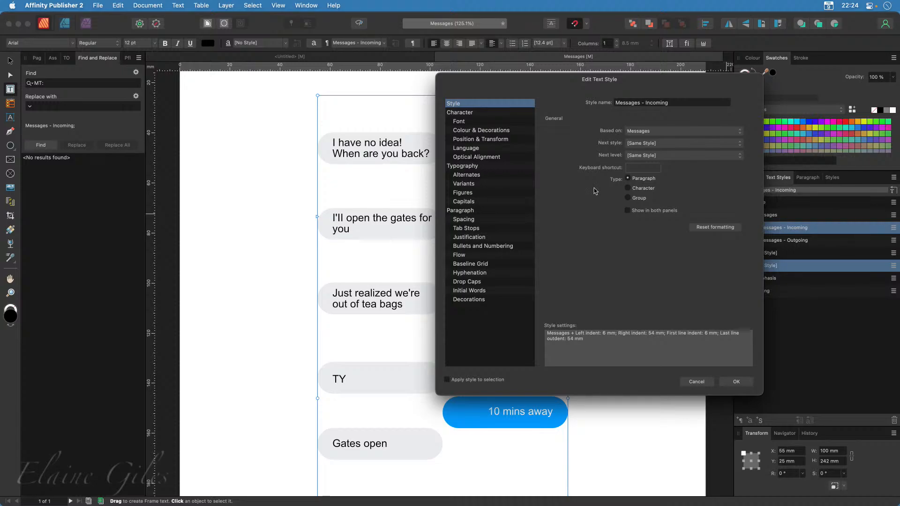
{"action": "left_click", "coordinate": [480, 122]}
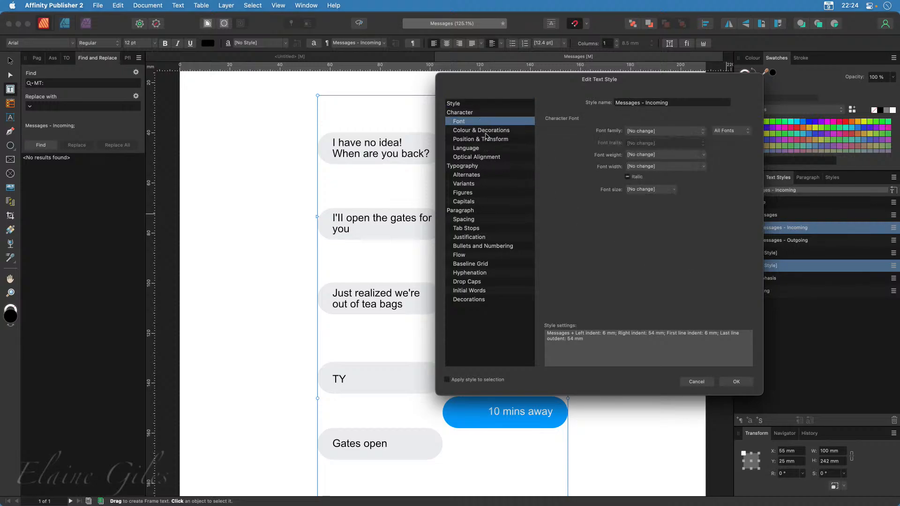
{"action": "left_click", "coordinate": [485, 132]}
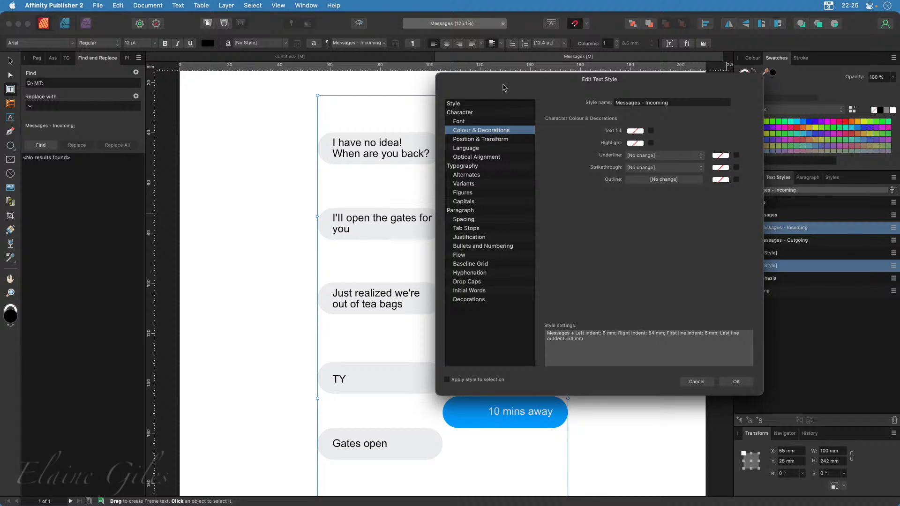
{"action": "left_click_drag", "start_coordinate": [504, 86], "coordinate": [499, 206]}
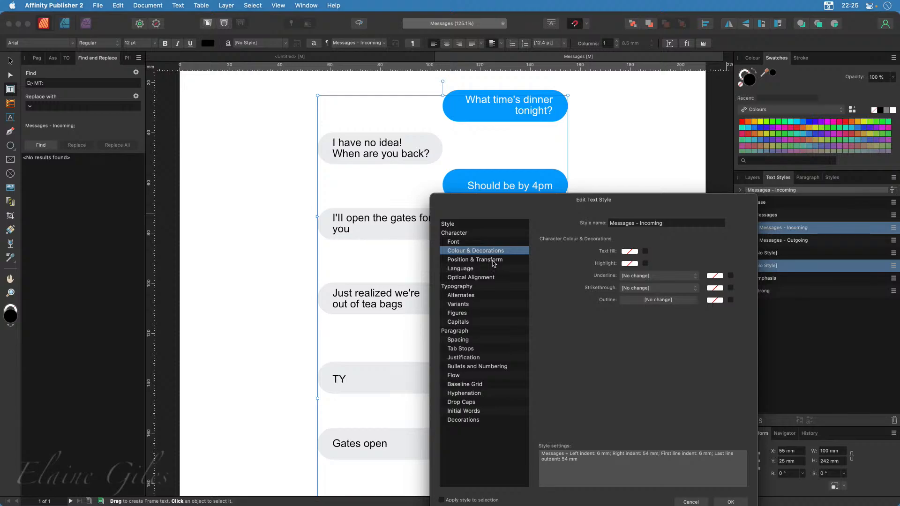
{"action": "left_click", "coordinate": [483, 342]}
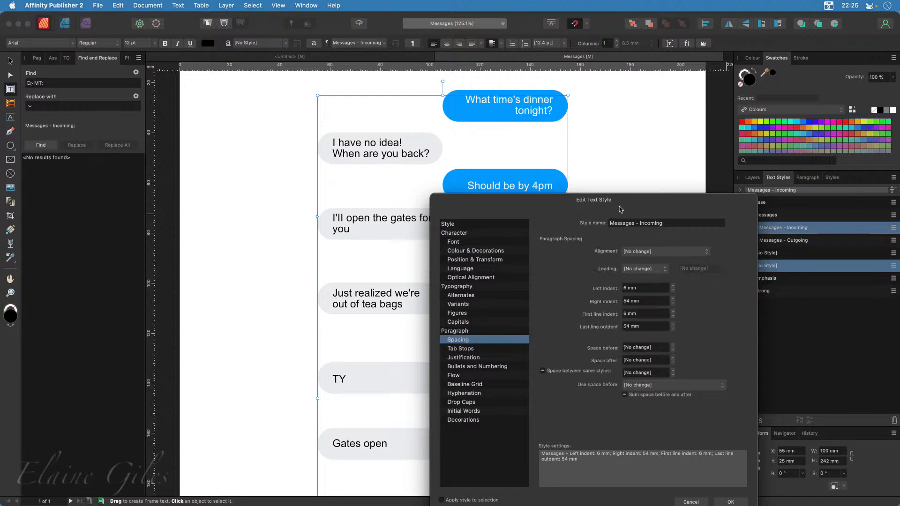
{"action": "left_click_drag", "start_coordinate": [621, 210], "coordinate": [650, 98]}
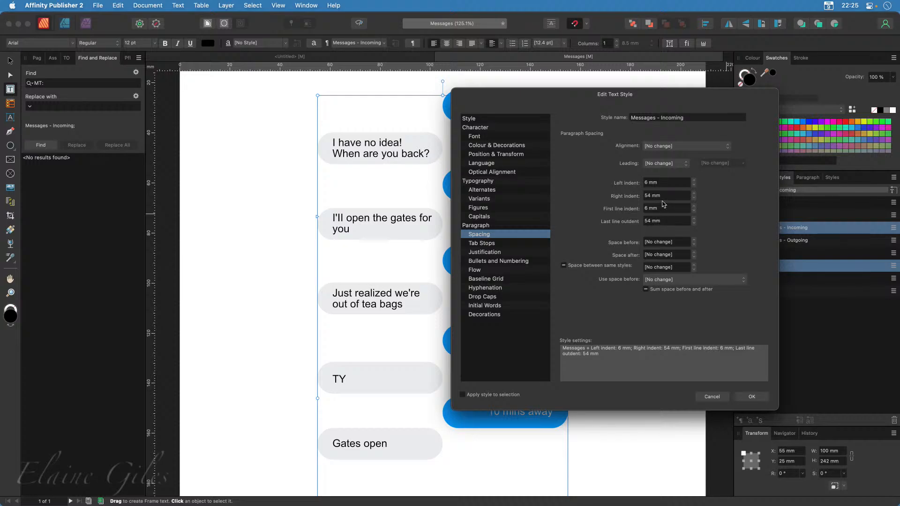
{"action": "left_click_drag", "start_coordinate": [543, 98], "coordinate": [68, 246]}
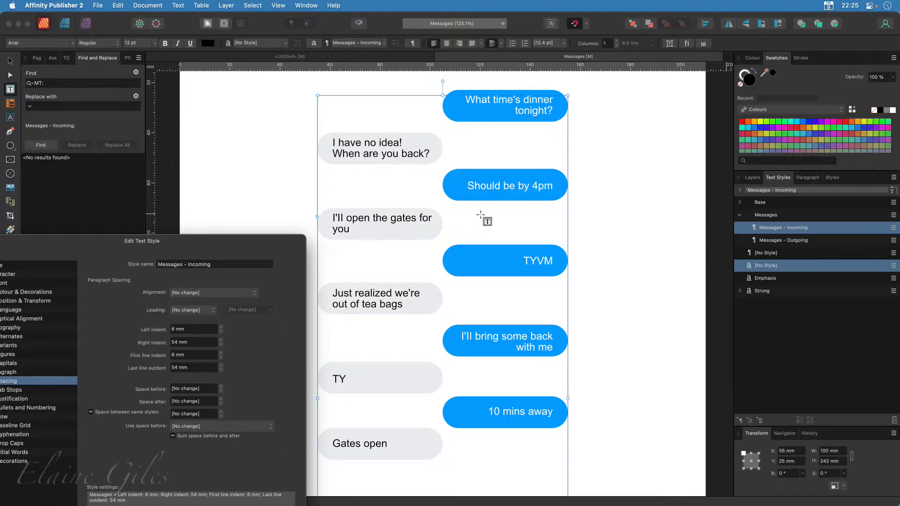
{"action": "left_click_drag", "start_coordinate": [221, 244], "coordinate": [325, 133]}
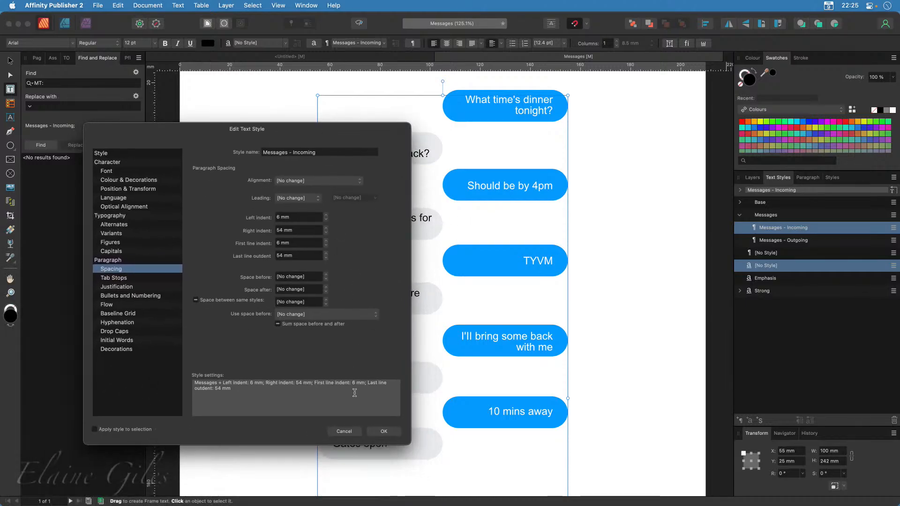
{"action": "left_click", "coordinate": [344, 431]}
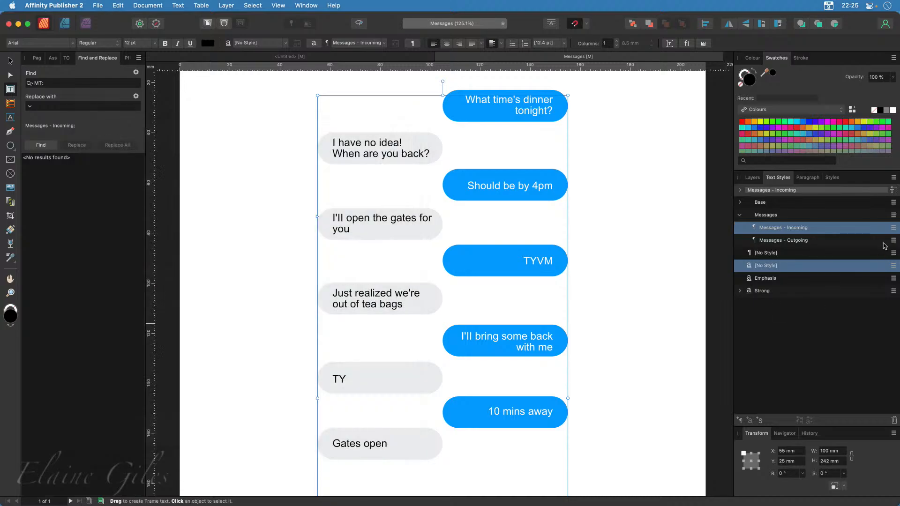
Examine the Messages - Outgoing style's alignment, indents and text fill against the bubbles, leaving the style unedited
{"action": "right_click", "coordinate": [790, 241]}
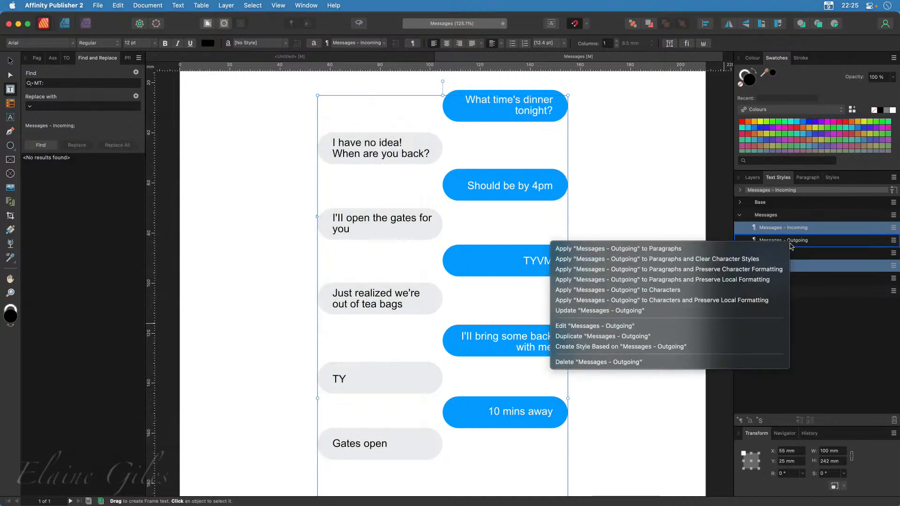
{"action": "left_click", "coordinate": [633, 327]}
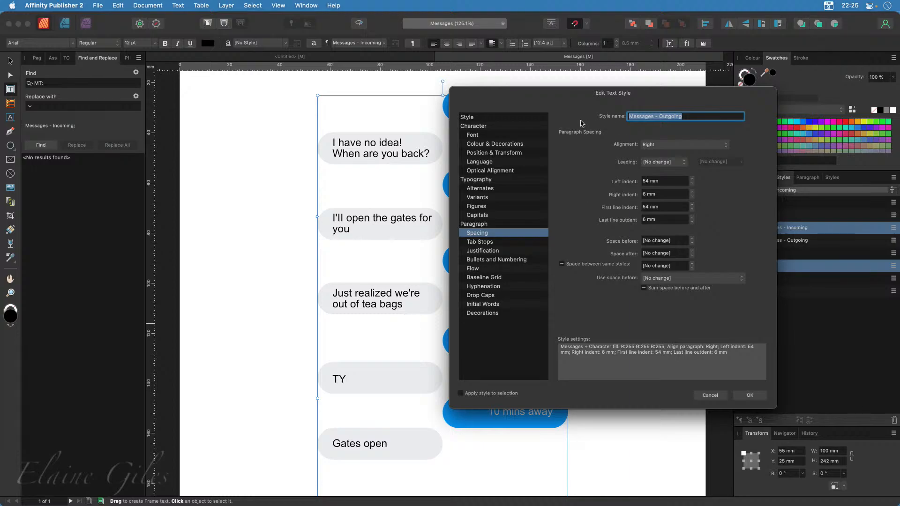
{"action": "left_click_drag", "start_coordinate": [563, 98], "coordinate": [264, 133]}
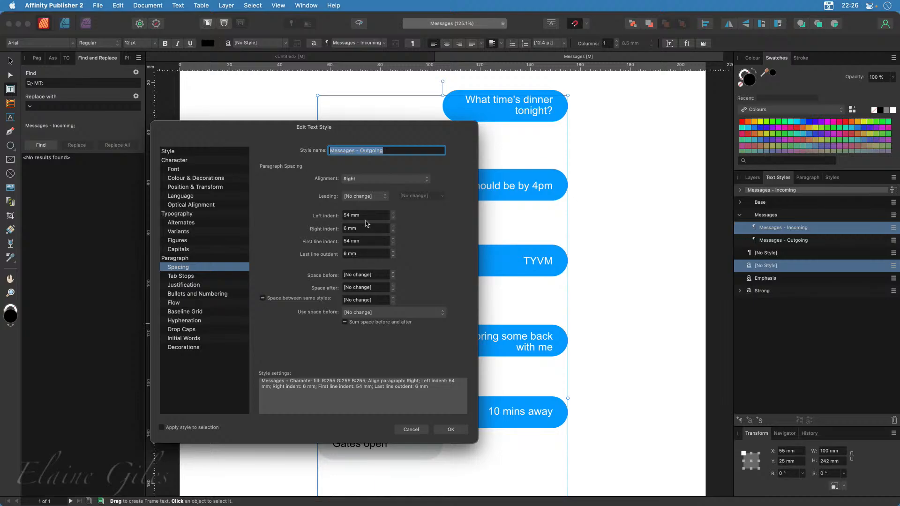
{"action": "left_click_drag", "start_coordinate": [265, 141], "coordinate": [127, 204]}
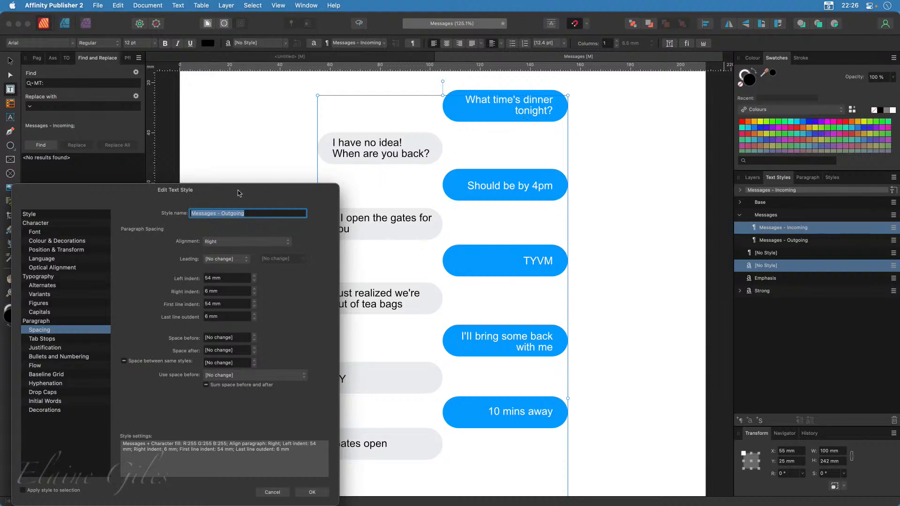
{"action": "left_click_drag", "start_coordinate": [242, 192], "coordinate": [342, 121]}
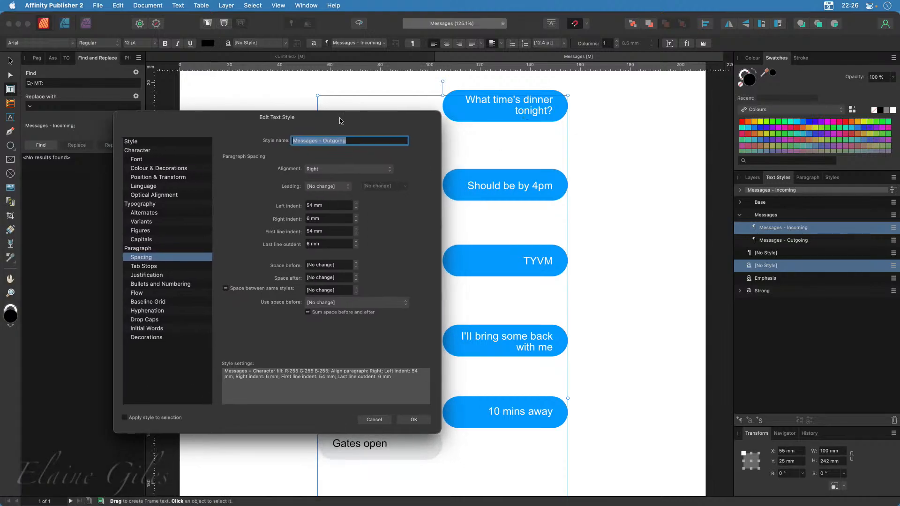
{"action": "left_click", "coordinate": [165, 170]}
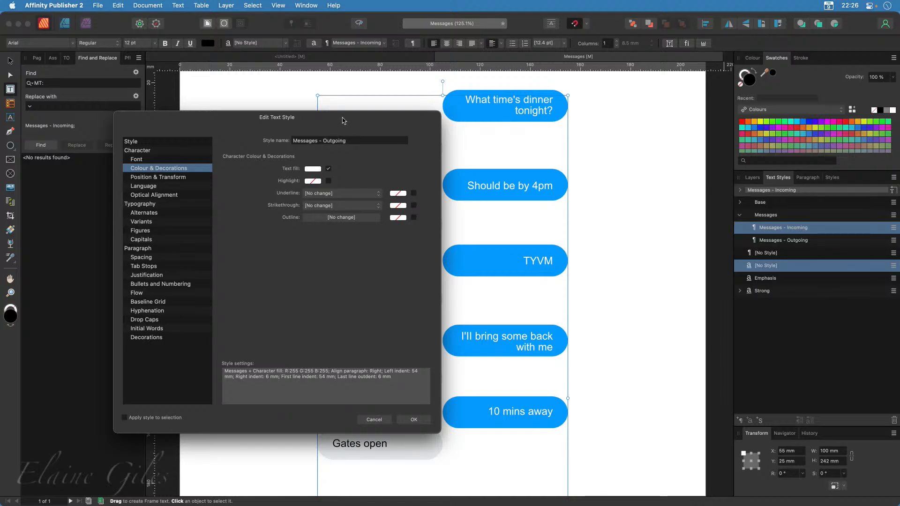
{"action": "left_click_drag", "start_coordinate": [345, 121], "coordinate": [271, 287]}
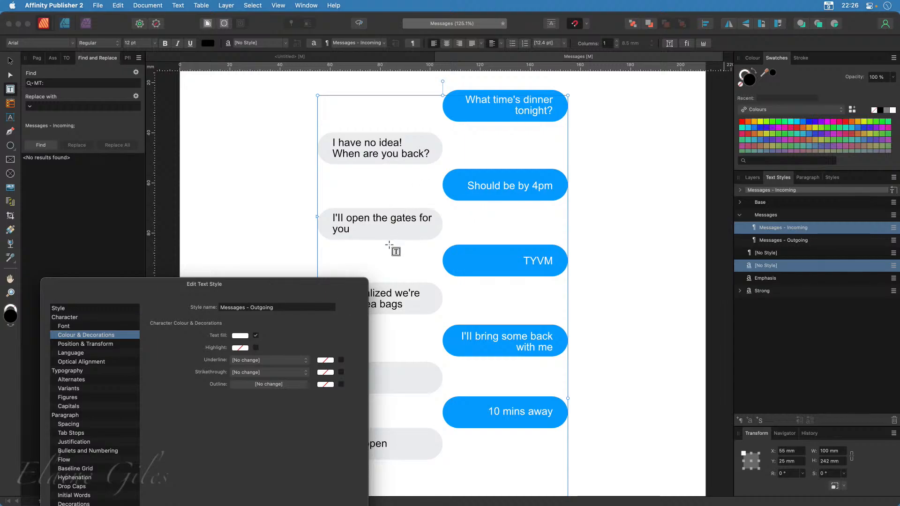
{"action": "left_click_drag", "start_coordinate": [264, 287], "coordinate": [557, 125]}
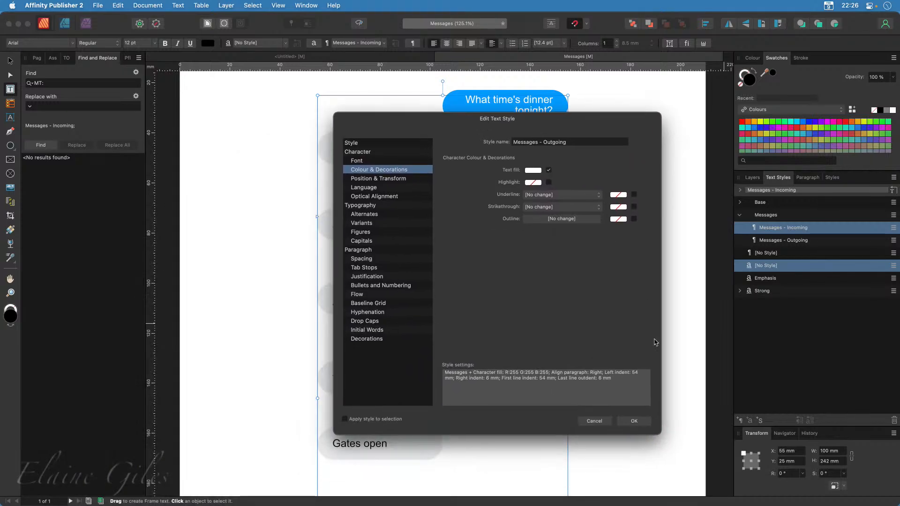
{"action": "left_click", "coordinate": [594, 421]}
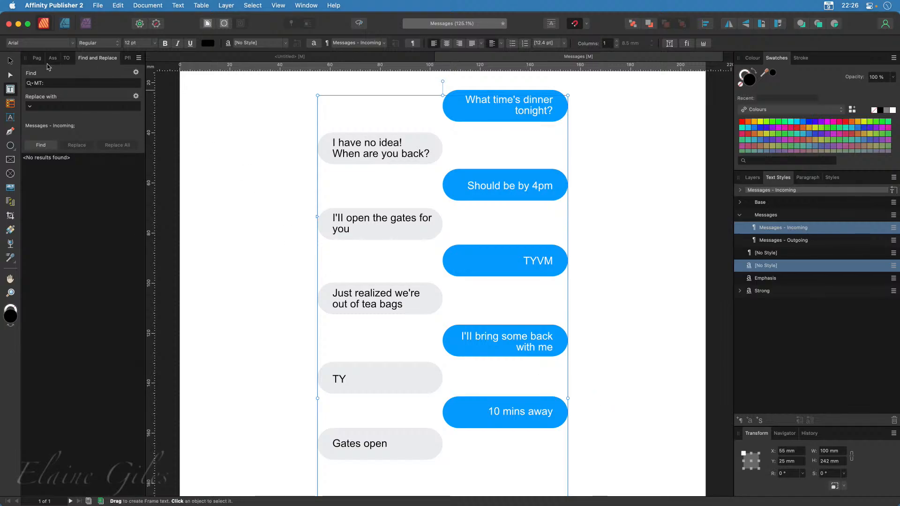
Switch to the Move Tool, display the layers and unlock the Bubbles group
{"action": "left_click", "coordinate": [10, 61]}
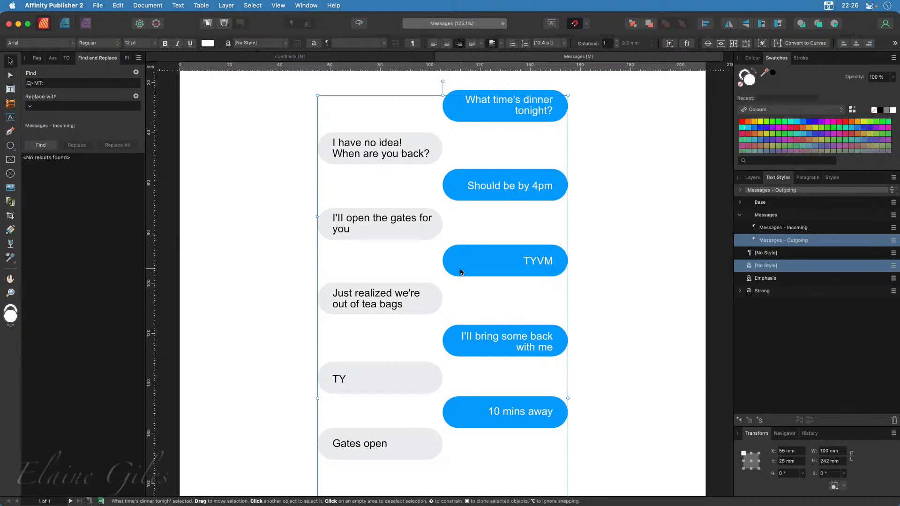
{"action": "left_click", "coordinate": [753, 177]}
{"action": "left_click", "coordinate": [883, 230]}
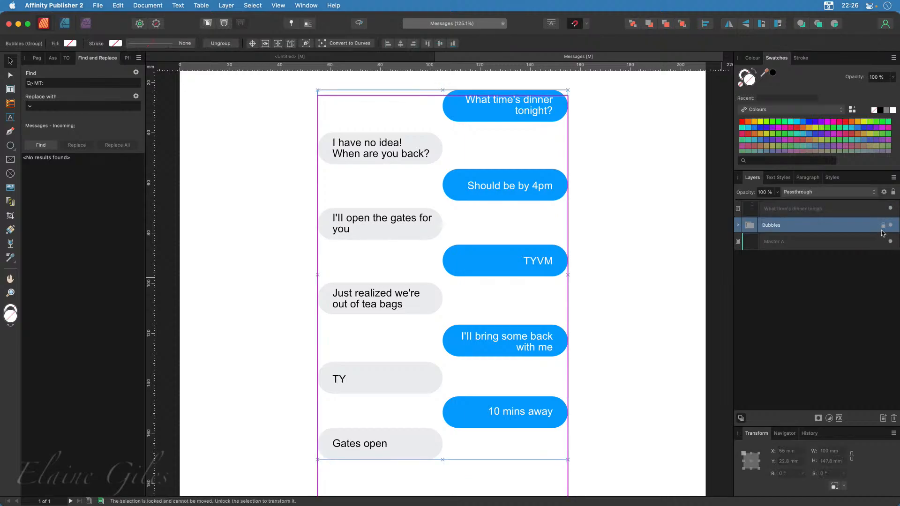
{"action": "left_click", "coordinate": [883, 228]}
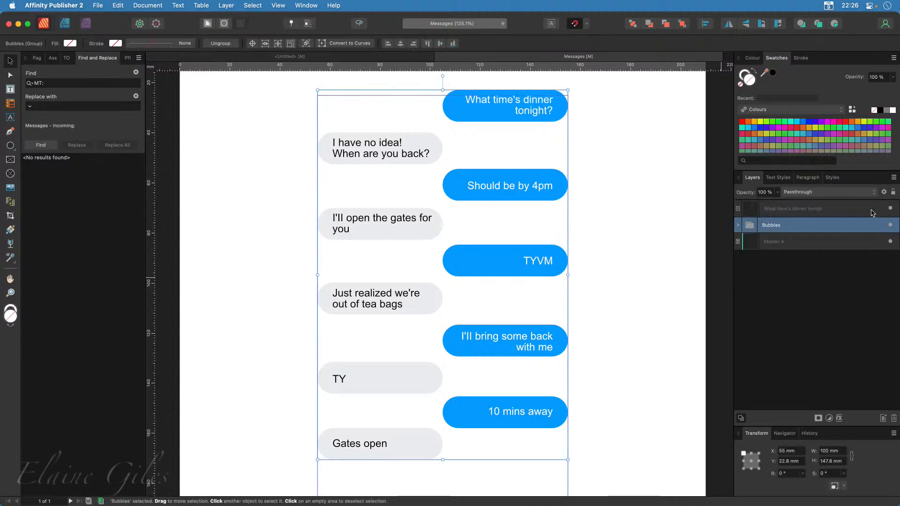
Narrow the third outgoing bubble from its left edge to about 23 mm wide around "TYVM", hiding the text frame only while selecting the bubble
{"action": "left_click", "coordinate": [891, 209]}
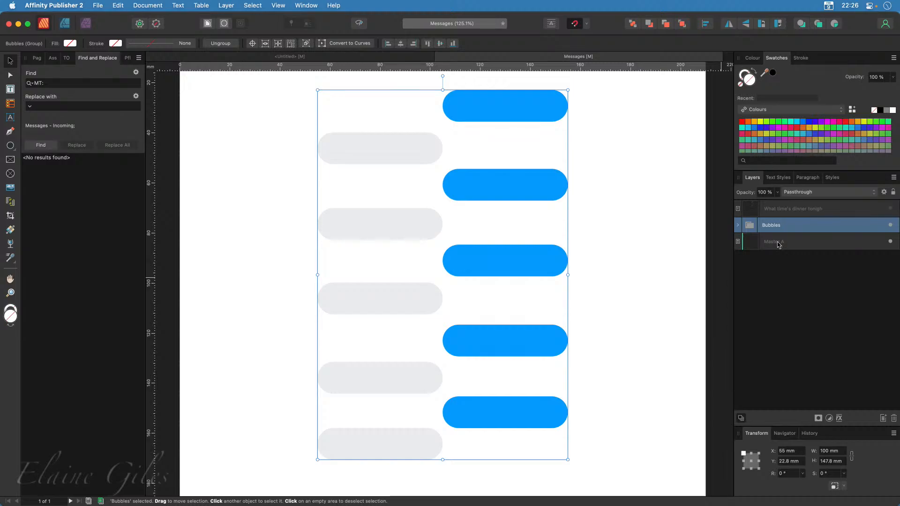
{"action": "double_click", "coordinate": [458, 264]}
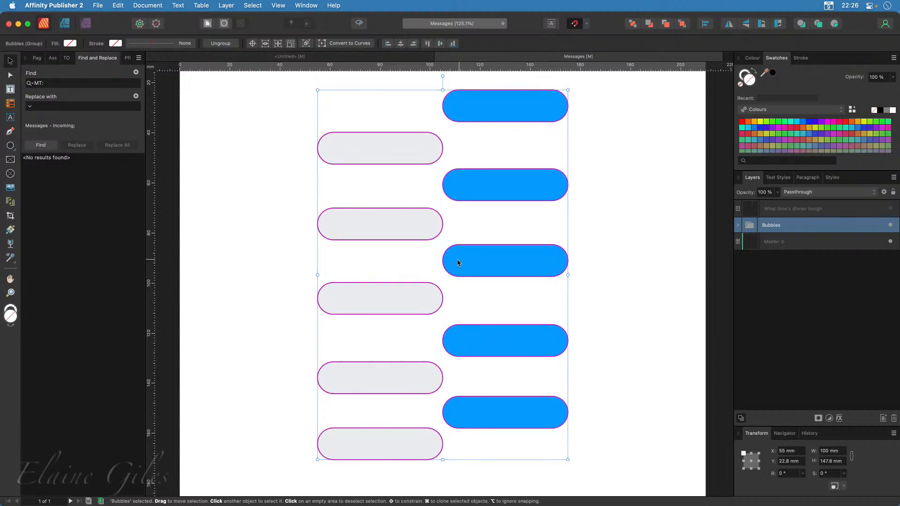
{"action": "left_click_drag", "start_coordinate": [443, 261], "coordinate": [492, 262]}
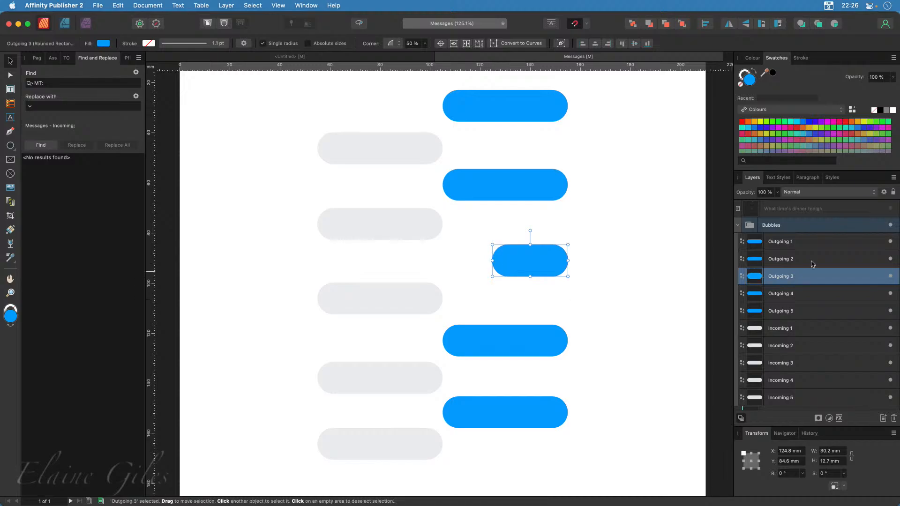
{"action": "left_click", "coordinate": [890, 209]}
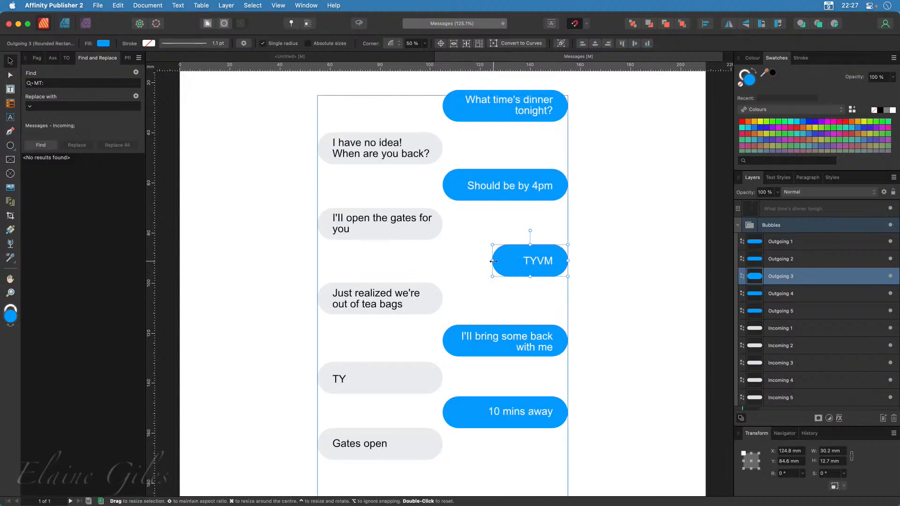
{"action": "left_click_drag", "start_coordinate": [492, 260], "coordinate": [510, 261]}
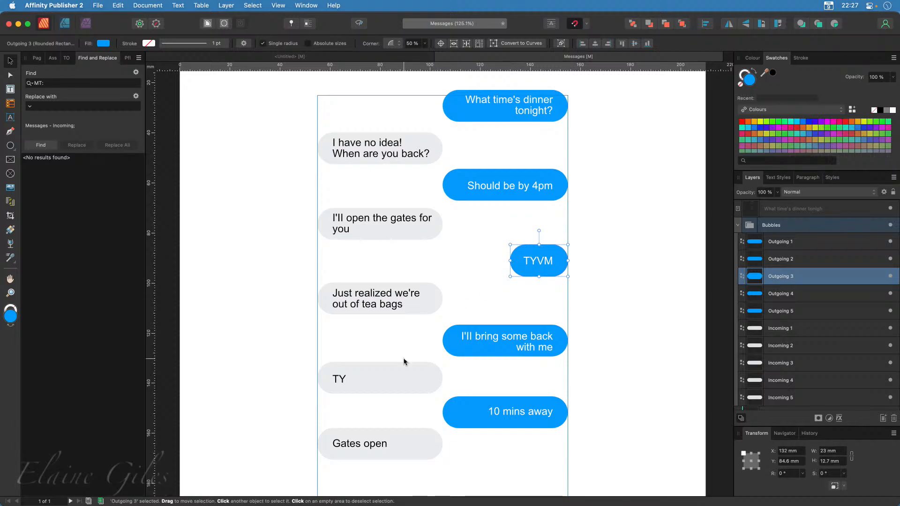
Narrow the fourth incoming bubble from its right edge to about 18 mm wide around "TY"
{"action": "left_click", "coordinate": [412, 375]}
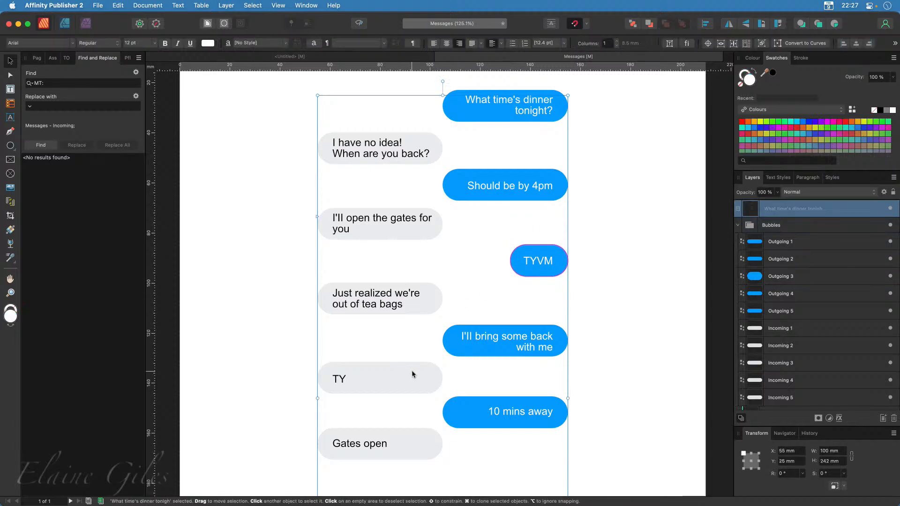
{"action": "left_click", "coordinate": [891, 209]}
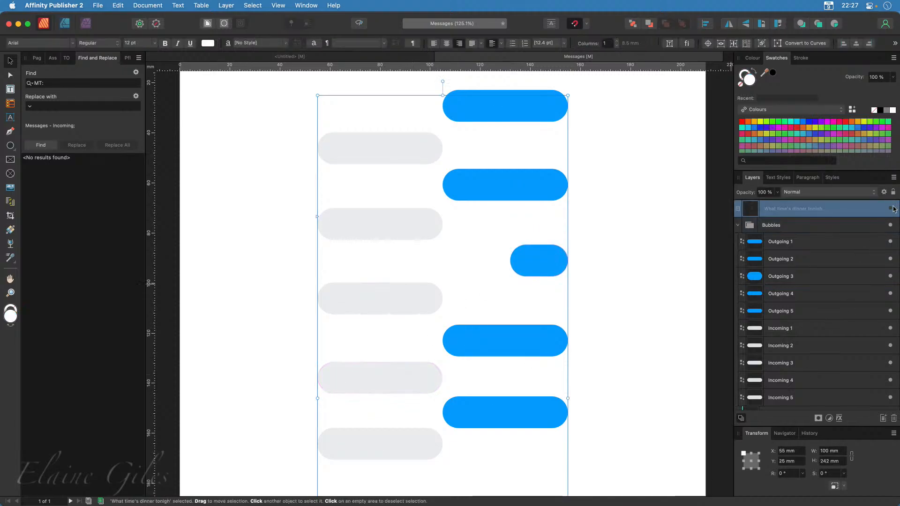
{"action": "left_click", "coordinate": [890, 209]}
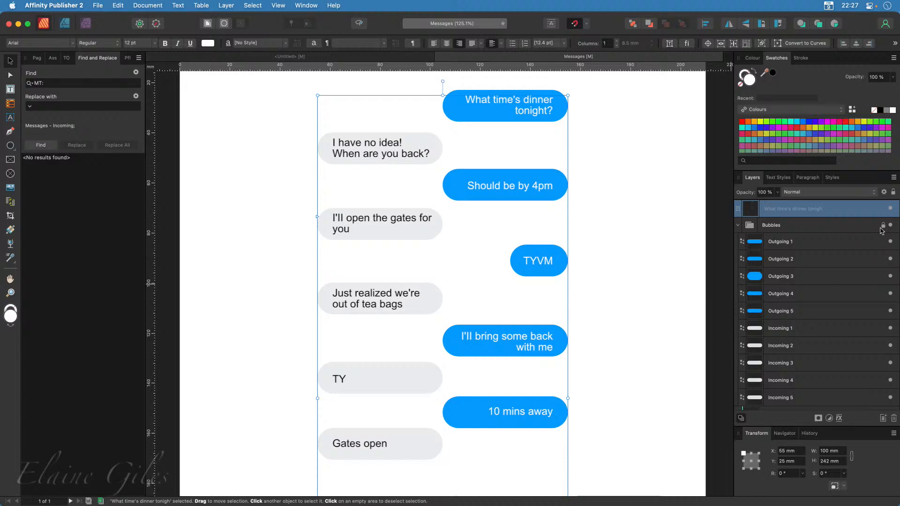
{"action": "left_click", "coordinate": [807, 384]}
{"action": "left_click_drag", "start_coordinate": [443, 378], "coordinate": [358, 384]}
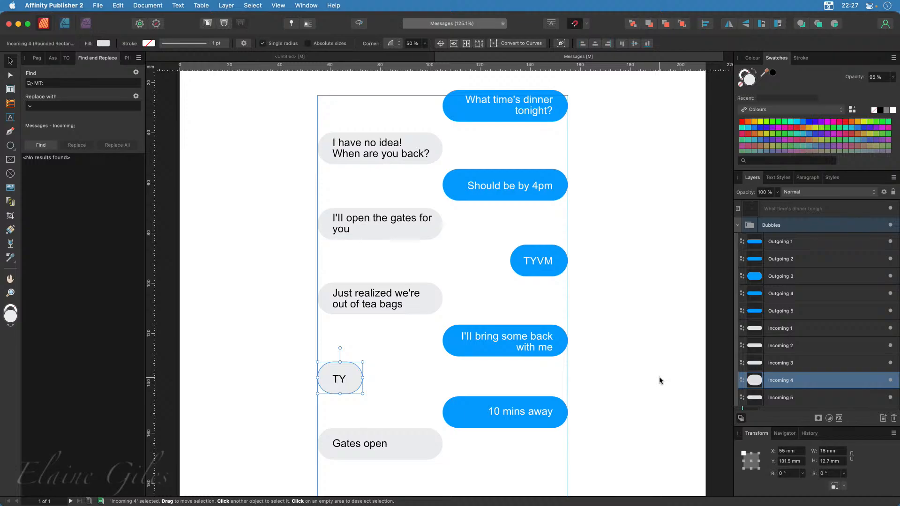
{"action": "left_click", "coordinate": [31, 107]}
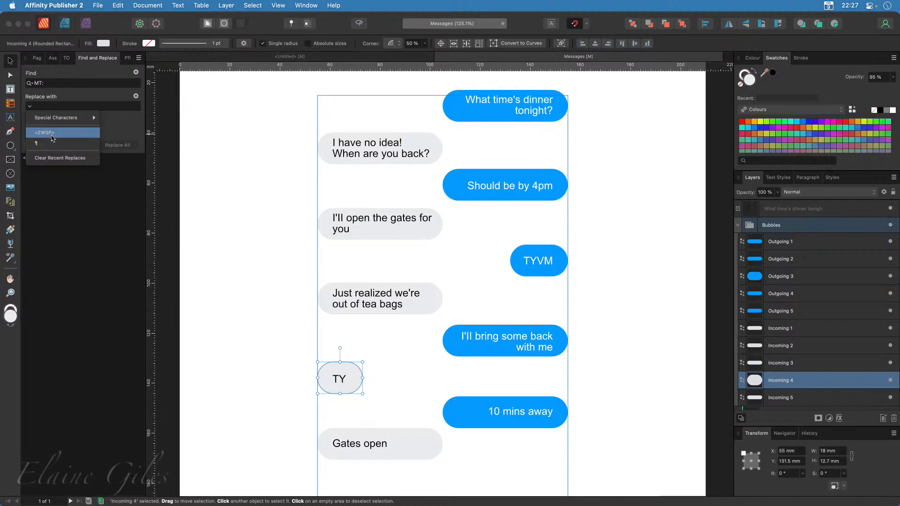
{"action": "left_click", "coordinate": [79, 233]}
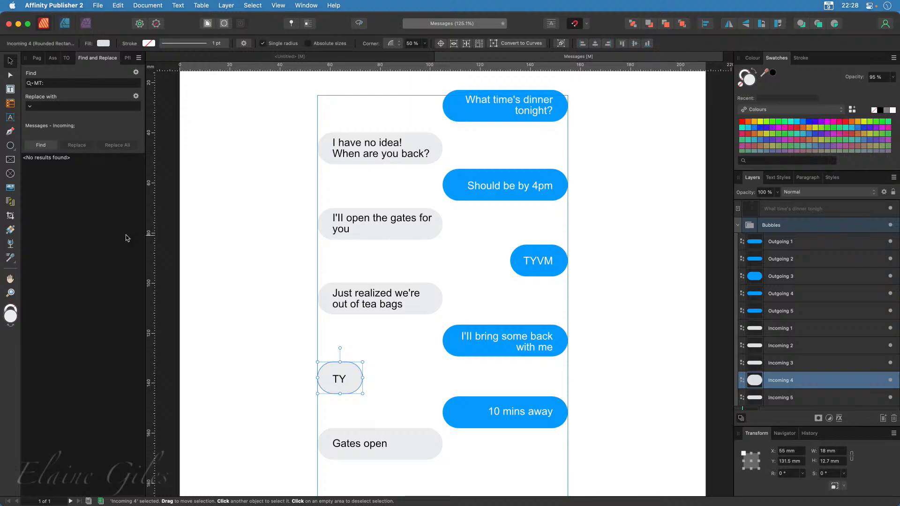
Deselect the resized bubble and save the Messages document
{"action": "left_click", "coordinate": [258, 306]}
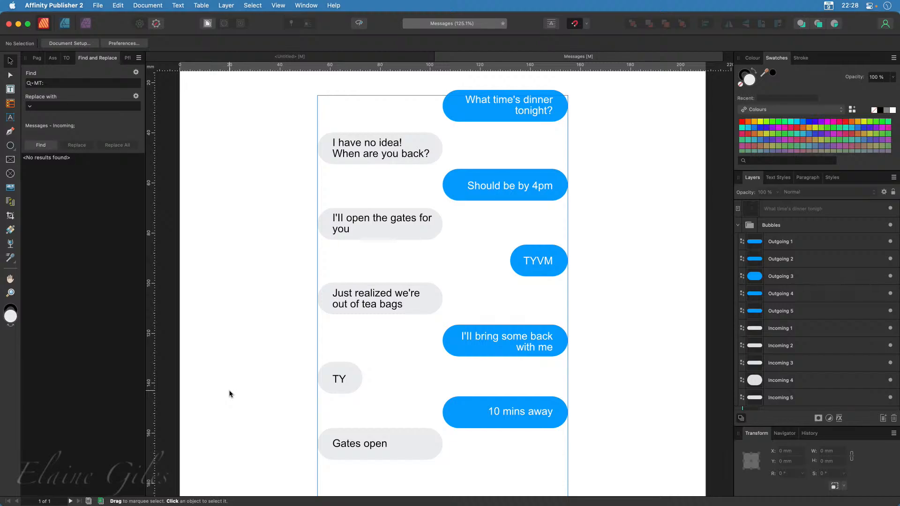
{"action": "key", "text": "super+1"}
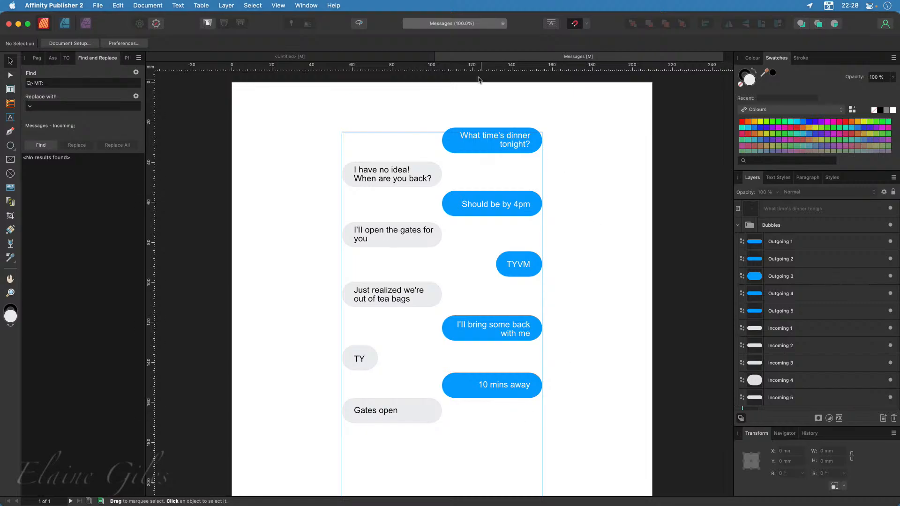
{"action": "key", "text": "super+s"}
Export the whole document with the PDF (digital - high quality) preset as Messages on the Desktop
{"action": "scroll", "coordinate": [254, 253], "scroll_direction": "down", "scroll_amount": 3}
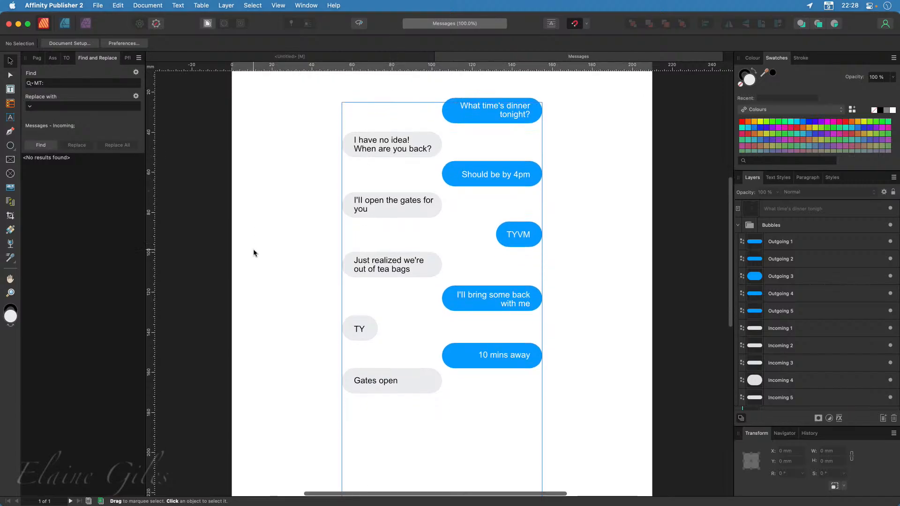
{"action": "scroll", "coordinate": [253, 254], "scroll_direction": "down", "scroll_amount": 20}
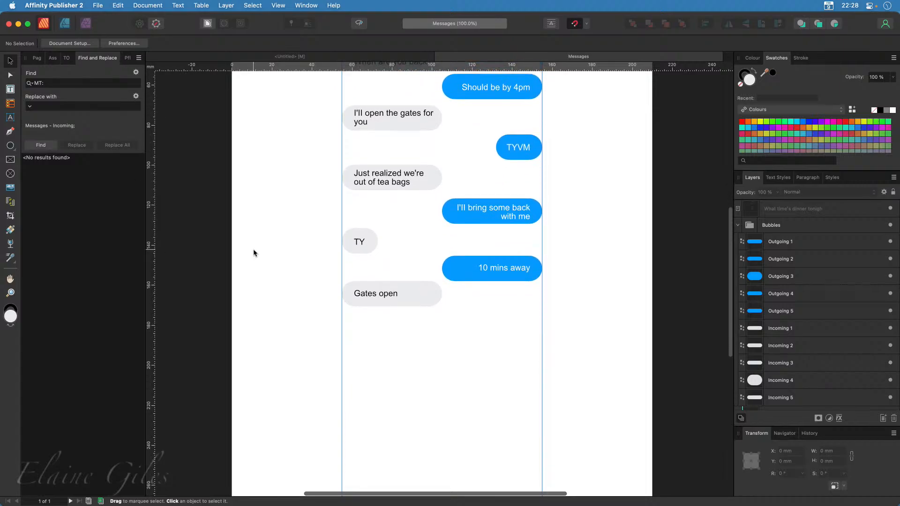
{"action": "scroll", "coordinate": [254, 253], "scroll_direction": "down", "scroll_amount": 1}
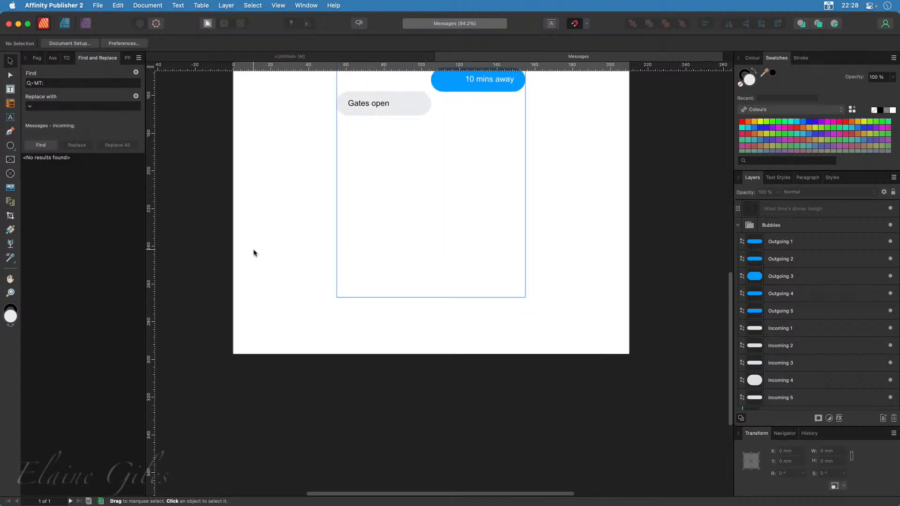
{"action": "key", "text": "super+0"}
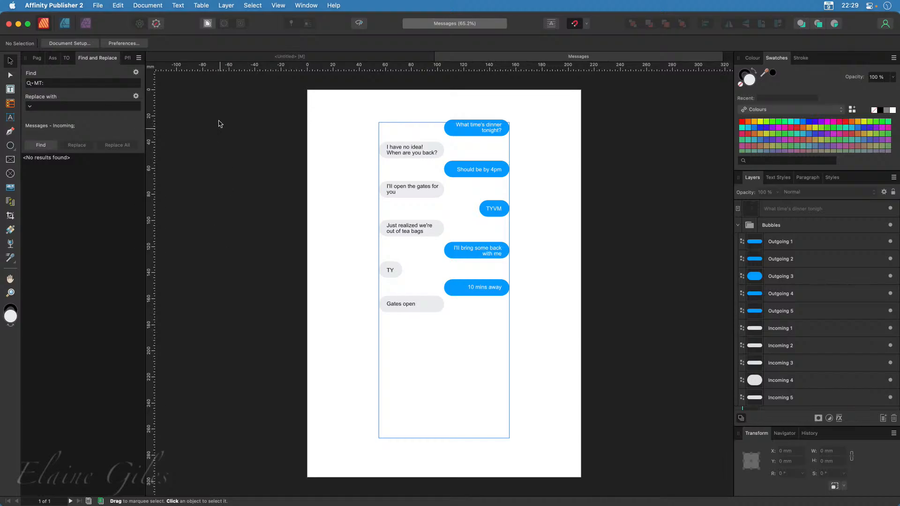
{"action": "left_click", "coordinate": [98, 5]}
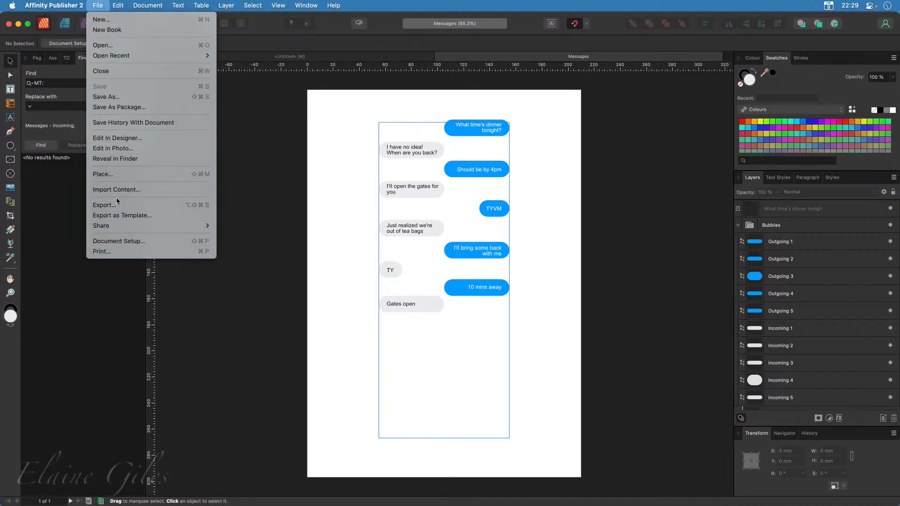
{"action": "left_click", "coordinate": [287, 245]}
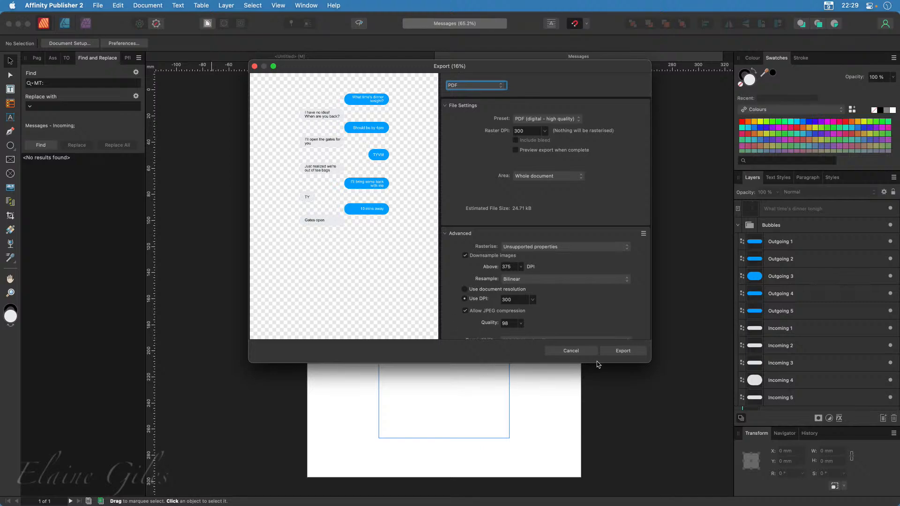
{"action": "left_click", "coordinate": [636, 351]}
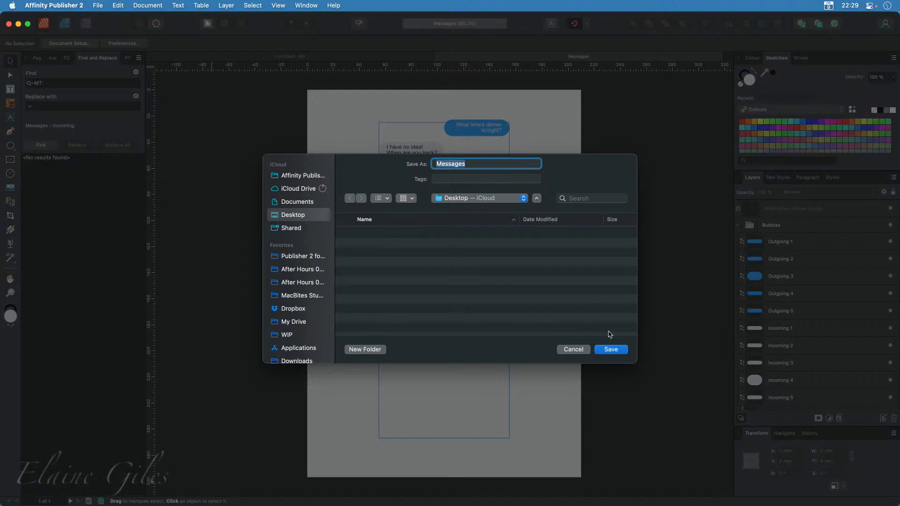
{"action": "left_click", "coordinate": [610, 350]}
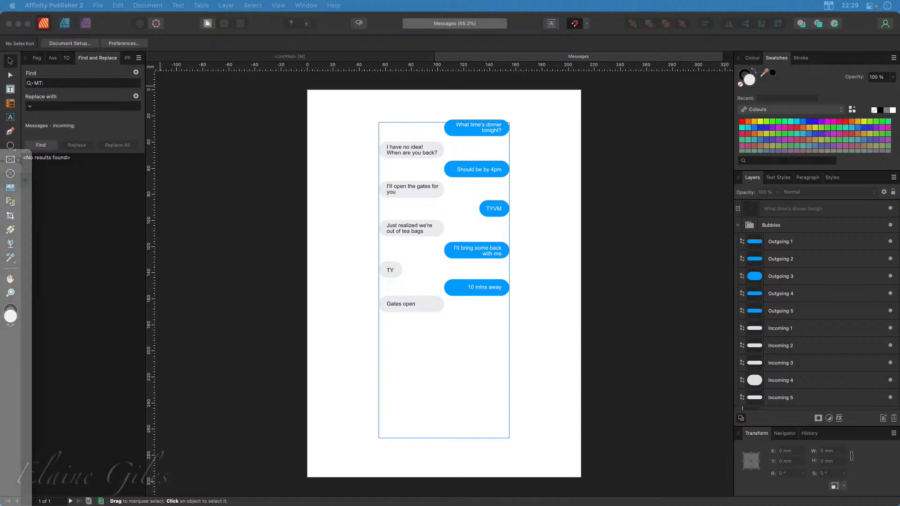
Switch to Finder and open 1 - Starting Point.psd in Photoshop, clearing the Finder window out of the way
{"action": "left_click_drag", "start_coordinate": [1, 155], "coordinate": [432, 41]}
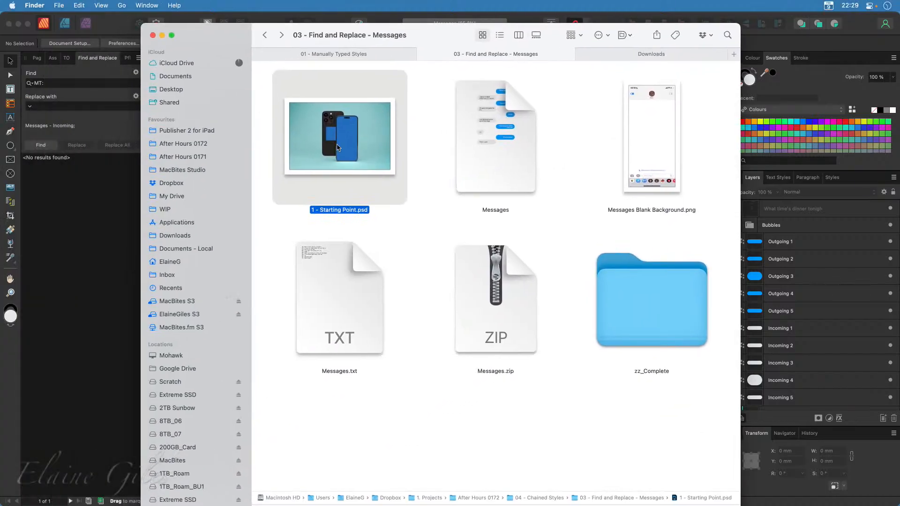
{"action": "left_click_drag", "start_coordinate": [445, 29], "coordinate": [1, 155]}
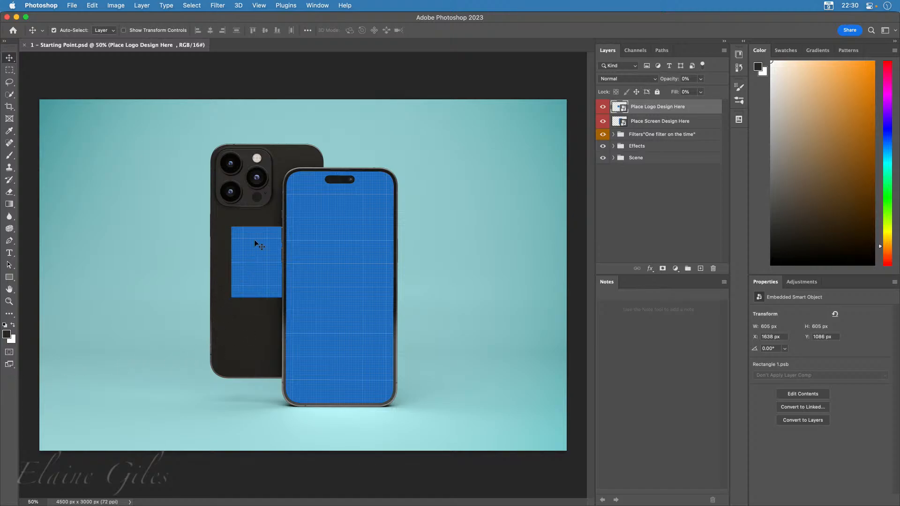
Hide the logo design placeholder on the back phone, using its layer in the Scene group's Smart Objects subgroup
{"action": "left_click", "coordinate": [246, 265]}
{"action": "left_click", "coordinate": [603, 108]}
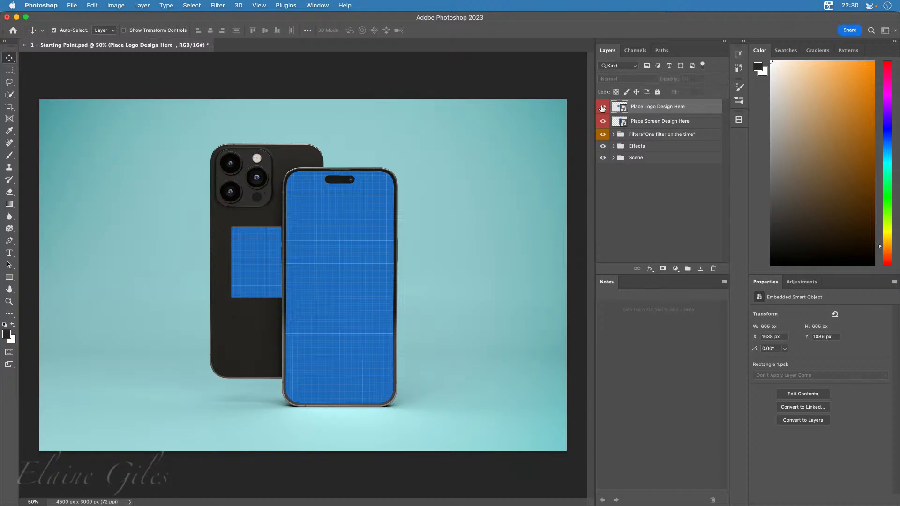
{"action": "left_click", "coordinate": [602, 108]}
{"action": "left_click", "coordinate": [613, 158]}
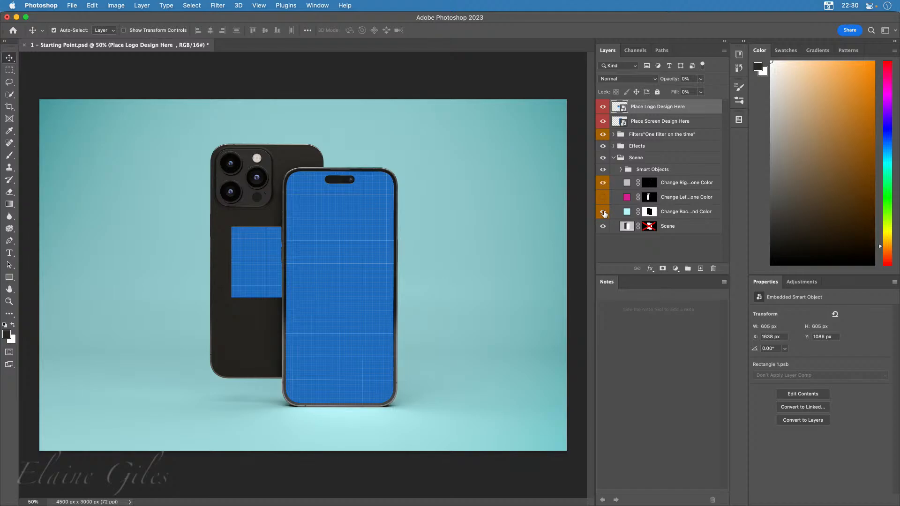
{"action": "left_click", "coordinate": [621, 169]}
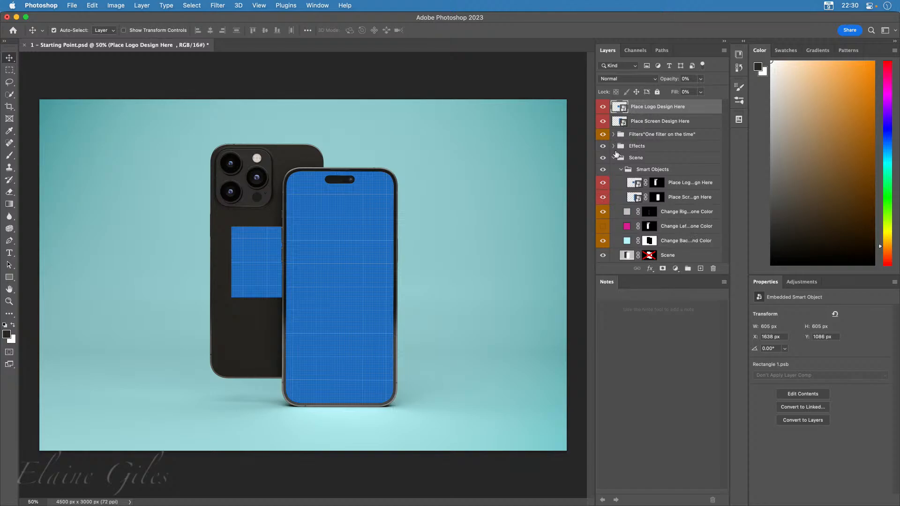
{"action": "left_click", "coordinate": [604, 183]}
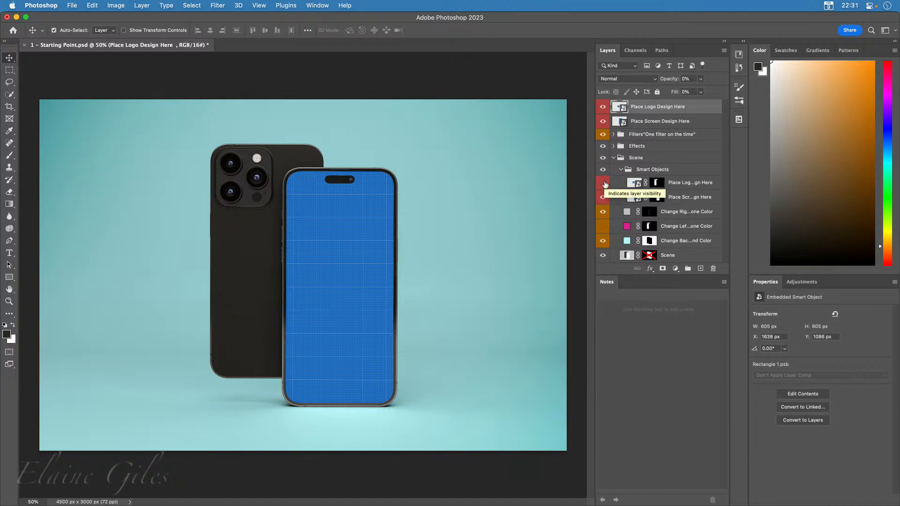
{"action": "left_click", "coordinate": [613, 158]}
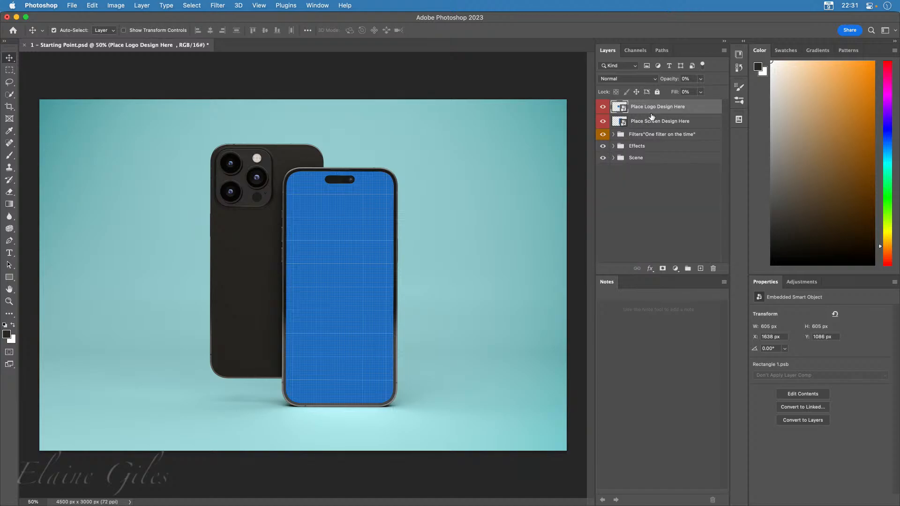
Open the contents of the Place Screen Design Here smart object and preview Messages Blank Background.png in Finder
{"action": "double_click", "coordinate": [623, 123]}
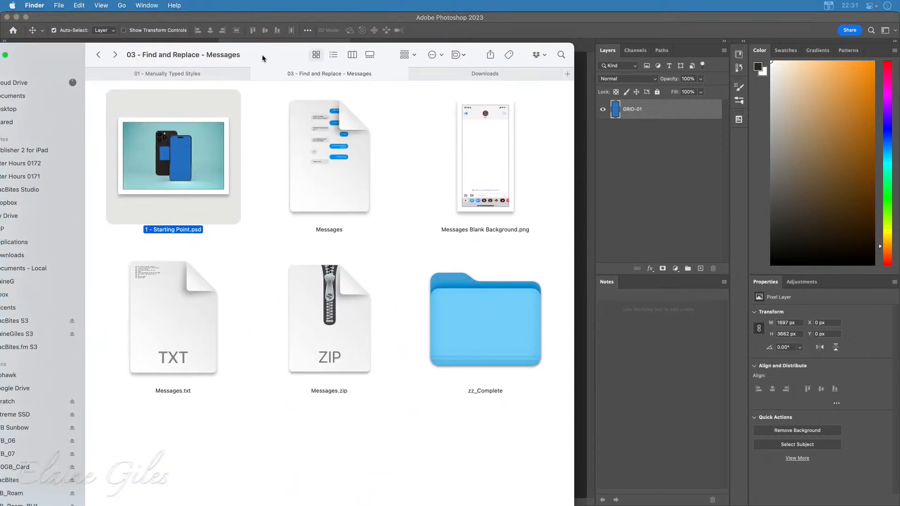
{"action": "left_click", "coordinate": [486, 156]}
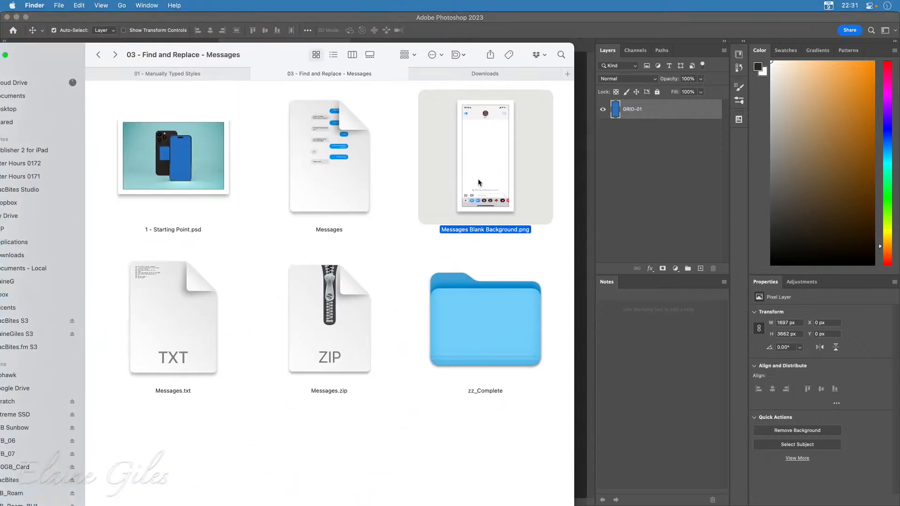
{"action": "key", "text": "space"}
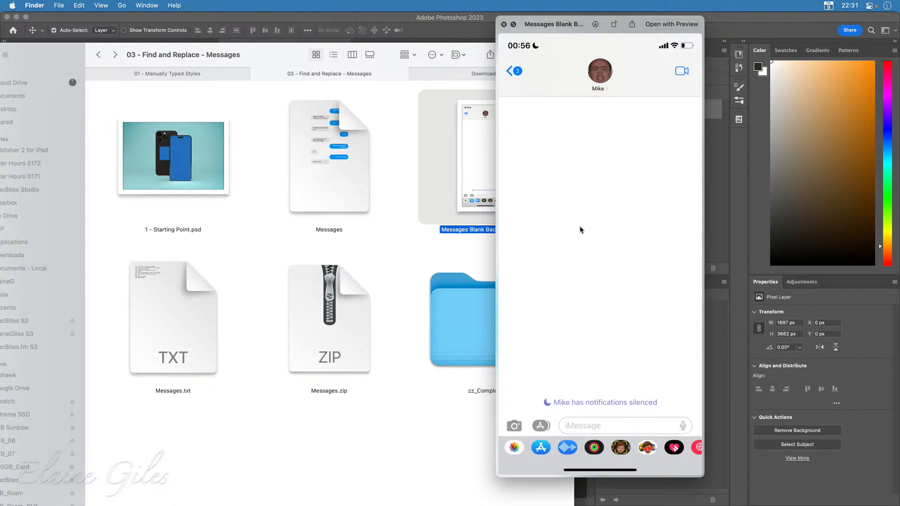
{"action": "key", "text": "space"}
{"action": "left_click_drag", "start_coordinate": [277, 60], "coordinate": [0, 100]}
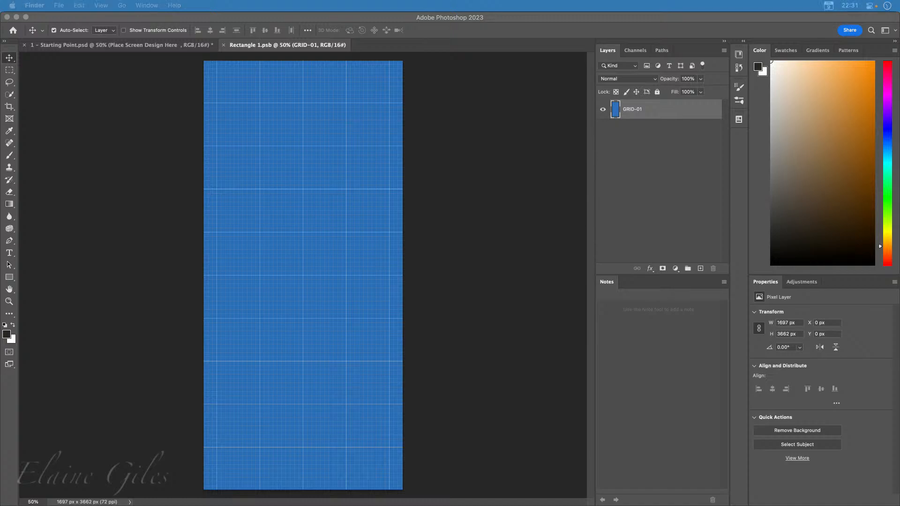
Place Messages Blank Background.png in the screen design and scale it to about 409% to fill the canvas
{"action": "left_click_drag", "start_coordinate": [0, 281], "coordinate": [331, 259]}
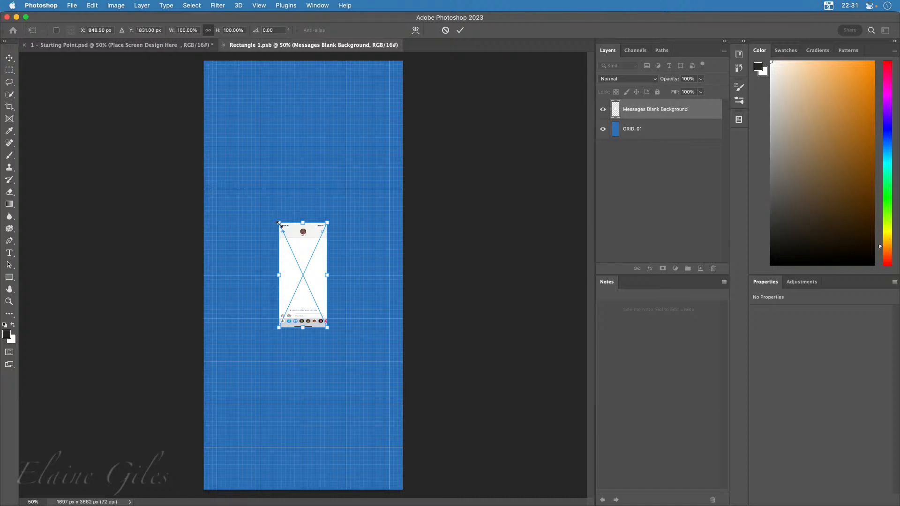
{"action": "left_click_drag", "start_coordinate": [262, 199], "coordinate": [165, 83]}
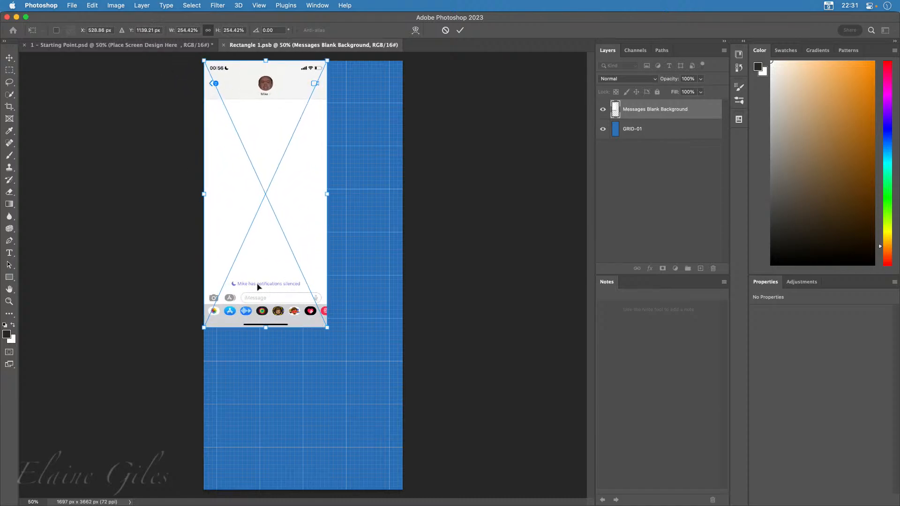
{"action": "left_click_drag", "start_coordinate": [256, 286], "coordinate": [259, 288]}
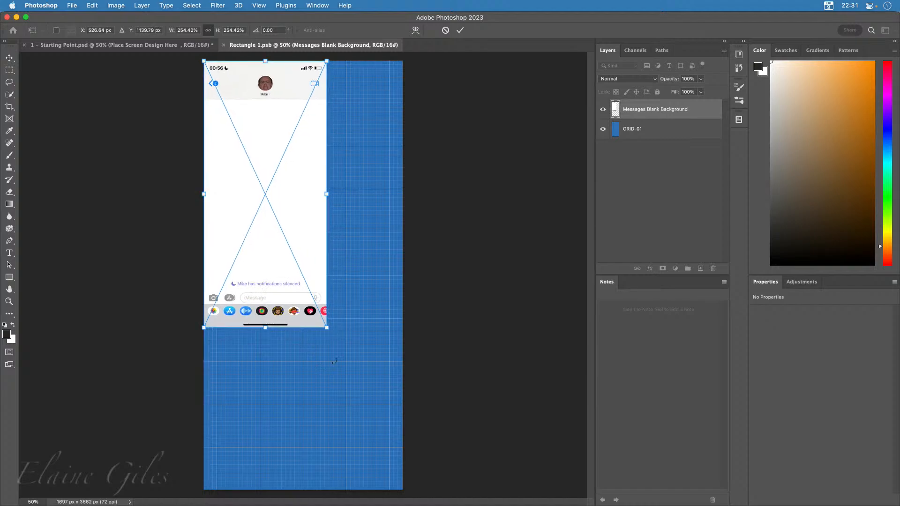
{"action": "left_click_drag", "start_coordinate": [330, 333], "coordinate": [389, 501]}
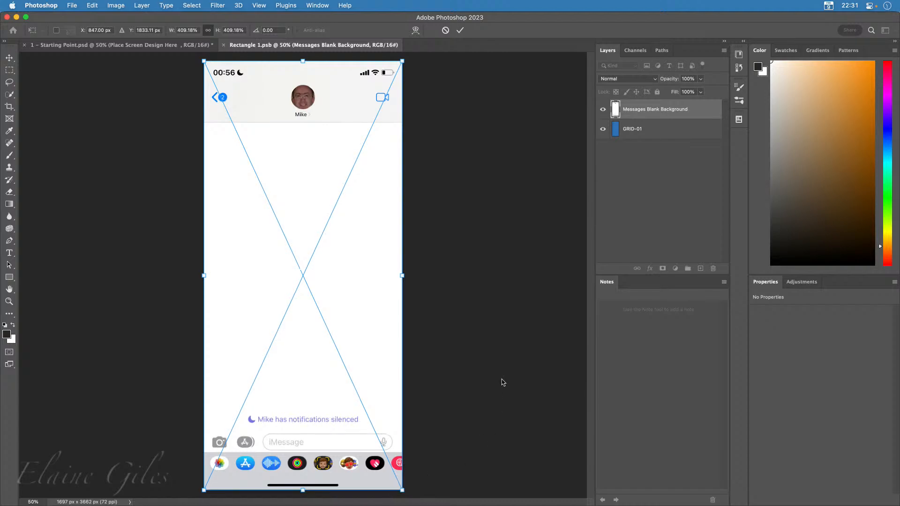
{"action": "key", "text": "Return"}
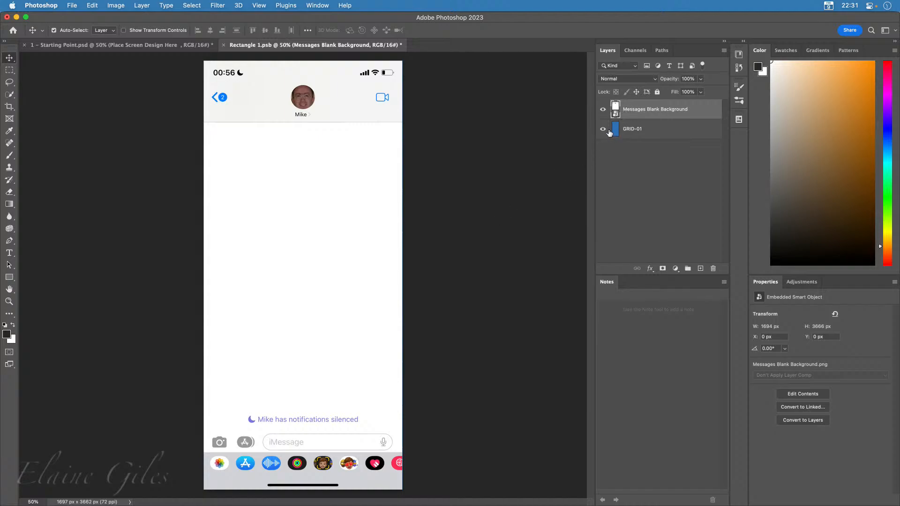
Check the Messages Blank Background layer's visibility and hide the GRID-01 layer beneath it
{"action": "left_click", "coordinate": [603, 110]}
{"action": "left_click", "coordinate": [603, 111]}
{"action": "left_click", "coordinate": [603, 129]}
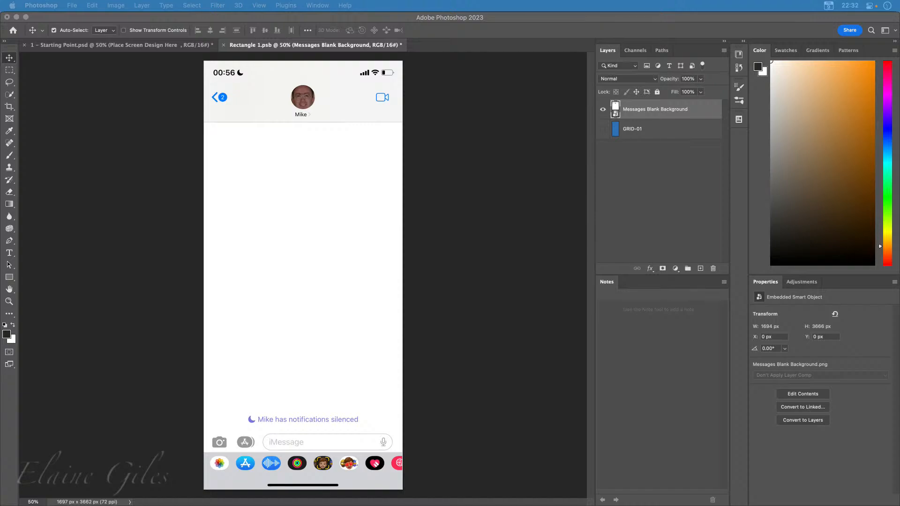
Switch to Finder and preview the exported Messages.pdf on the Desktop
{"action": "left_click_drag", "start_coordinate": [0, 145], "coordinate": [341, 268]}
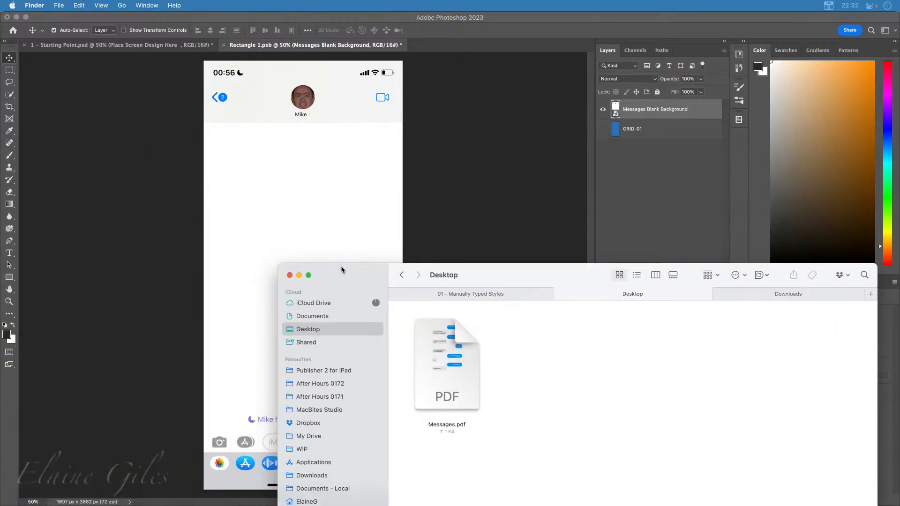
{"action": "left_click", "coordinate": [444, 363]}
{"action": "key", "text": "space"}
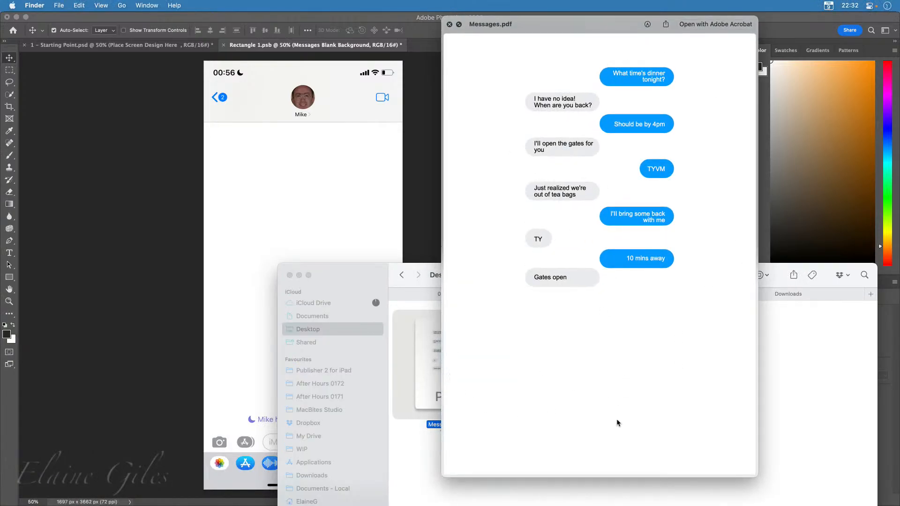
Close the PDF preview and place page 1 of Messages.pdf in the Photoshop screen design, cropped to its bounding box
{"action": "key", "text": "space"}
{"action": "left_click_drag", "start_coordinate": [443, 356], "coordinate": [263, 200]}
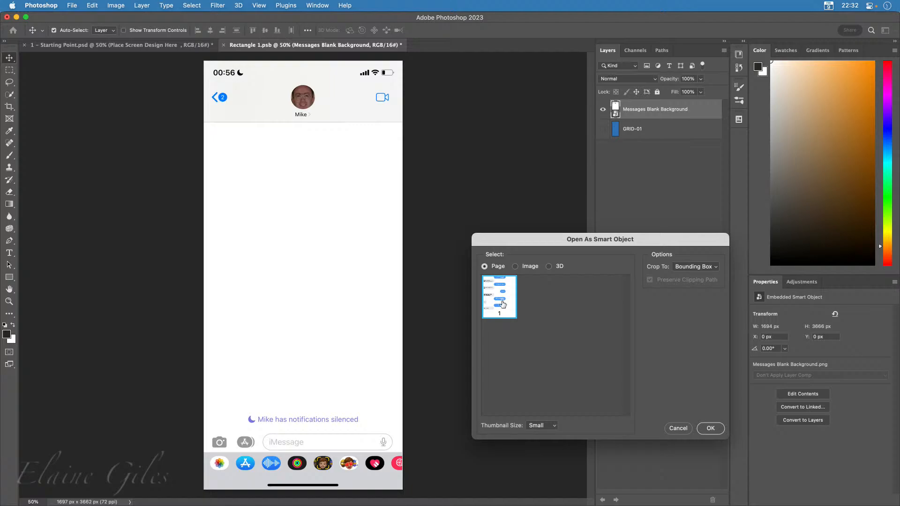
{"action": "left_click", "coordinate": [711, 428]}
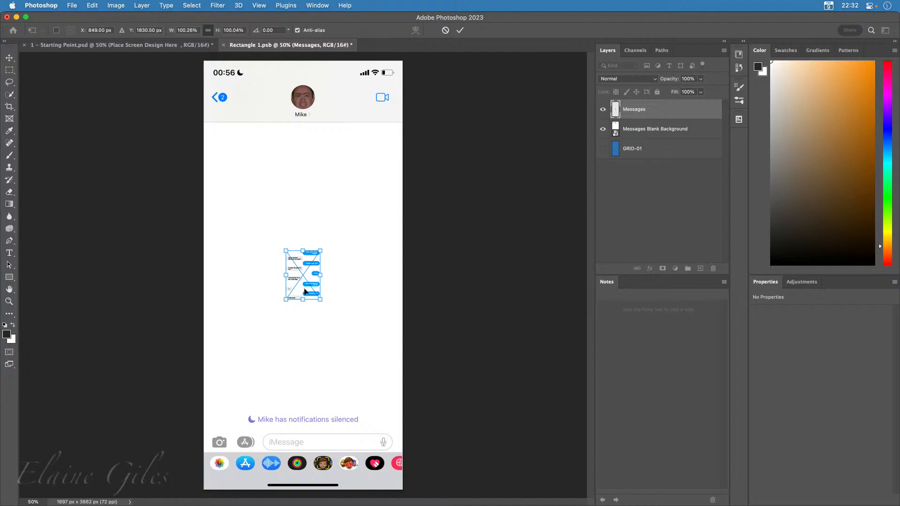
Scale the placed messages to about 582% and position them between the contact header and the notifications line
{"action": "left_click_drag", "start_coordinate": [286, 250], "coordinate": [209, 139]}
{"action": "left_click_drag", "start_coordinate": [321, 301], "coordinate": [397, 427]}
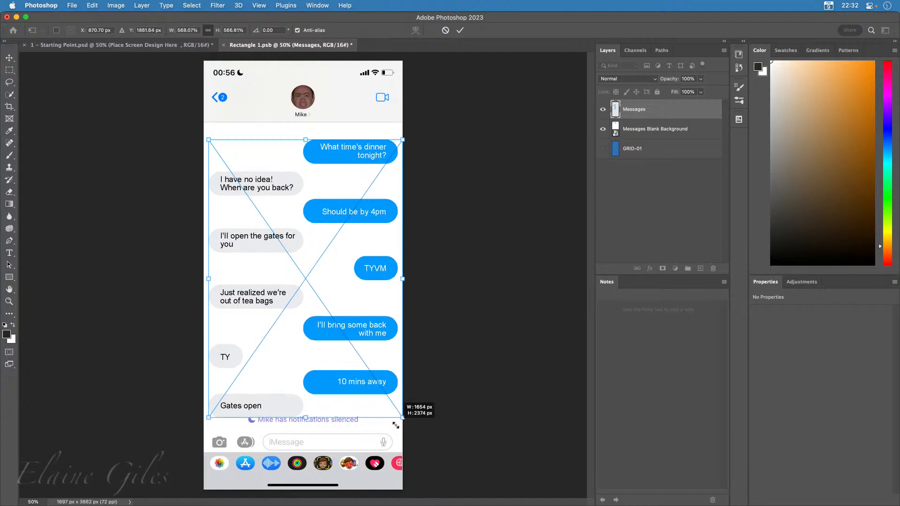
{"action": "left_click_drag", "start_coordinate": [209, 418], "coordinate": [205, 424]}
{"action": "left_click_drag", "start_coordinate": [300, 265], "coordinate": [300, 251]}
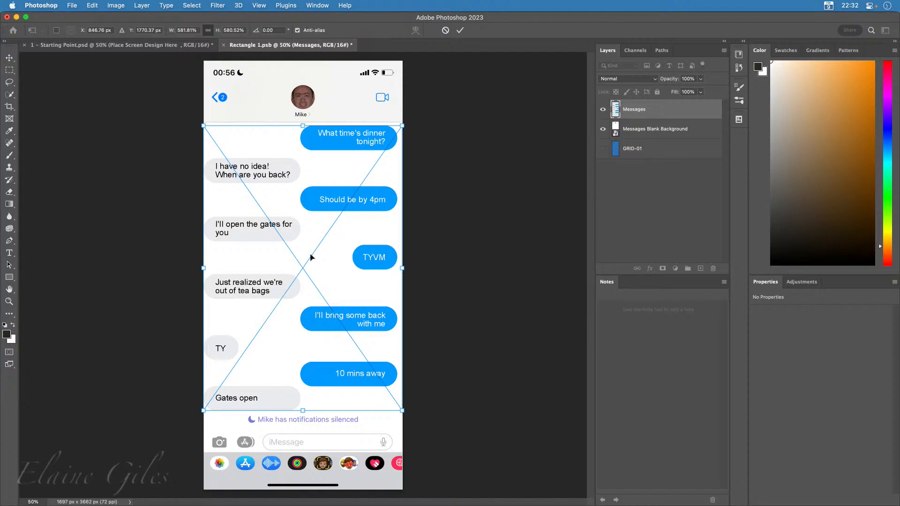
{"action": "left_click_drag", "start_coordinate": [311, 254], "coordinate": [311, 258]}
{"action": "key", "text": "Return"}
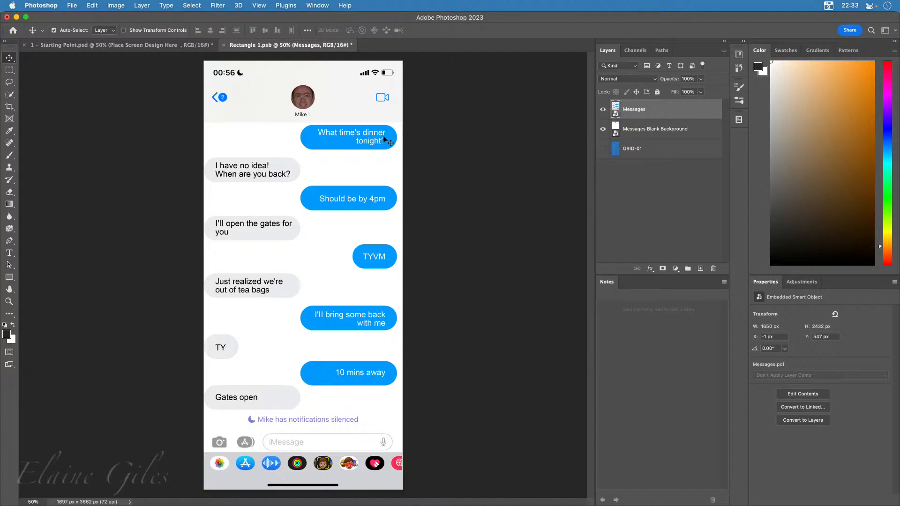
Save and close the screen design smart object, and quit Photoshop without saving the mockup
{"action": "key", "text": "super+s"}
{"action": "left_click", "coordinate": [224, 45]}
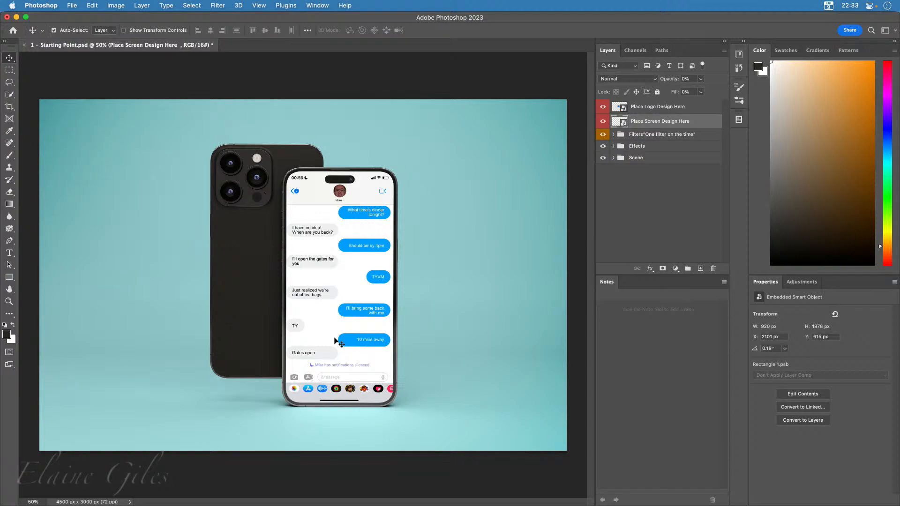
{"action": "key", "text": "super+q"}
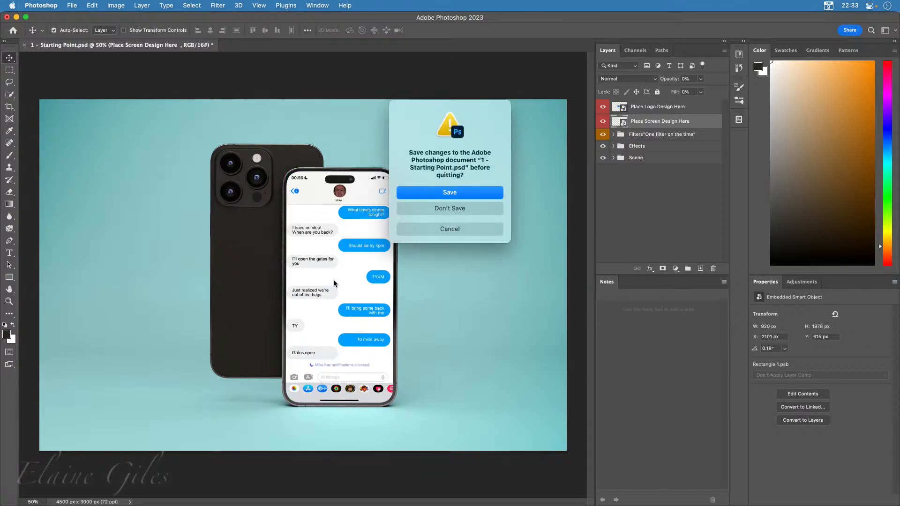
{"action": "left_click", "coordinate": [483, 213]}
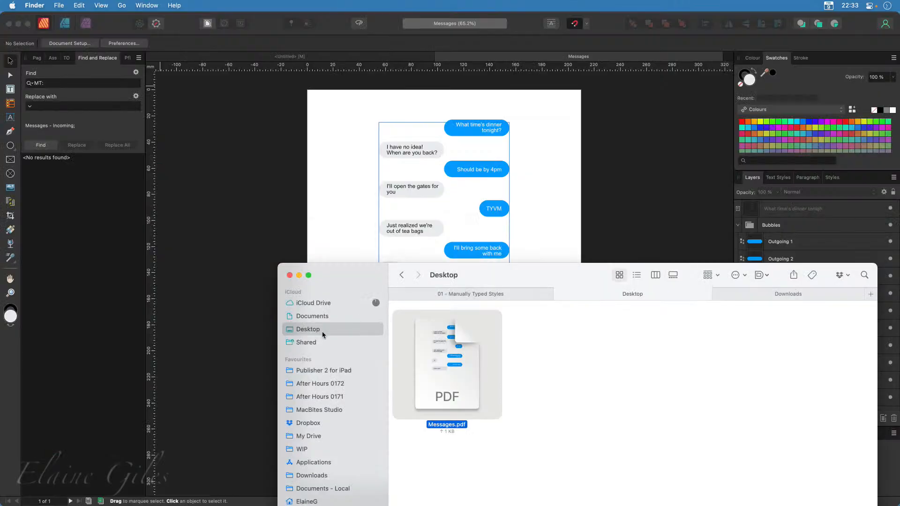
Open 1 - Starting Point.psd in Affinity Photo 2 and check the preference for importing PSD smart objects where possible
{"action": "left_click_drag", "start_coordinate": [407, 299], "coordinate": [0, 151]}
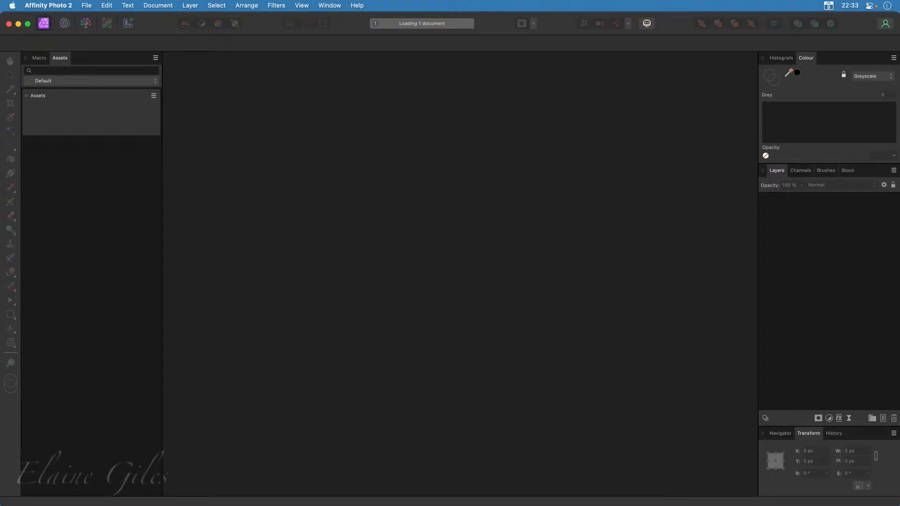
{"action": "key", "text": "super+comma"}
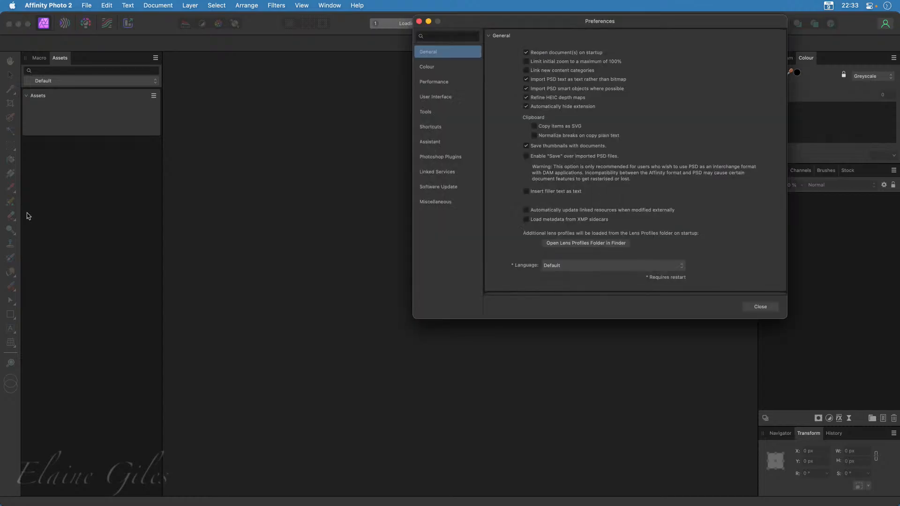
{"action": "left_click_drag", "start_coordinate": [528, 27], "coordinate": [356, 82]}
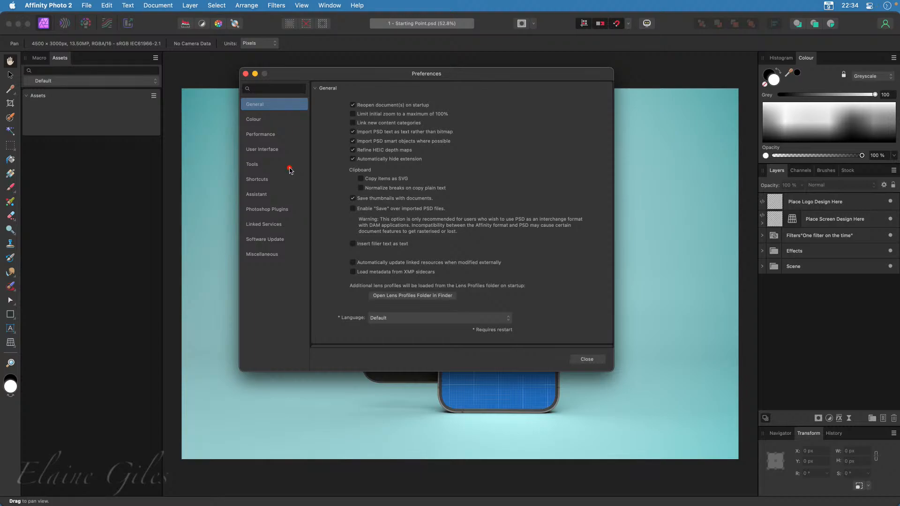
{"action": "left_click_drag", "start_coordinate": [203, 203], "coordinate": [345, 143]}
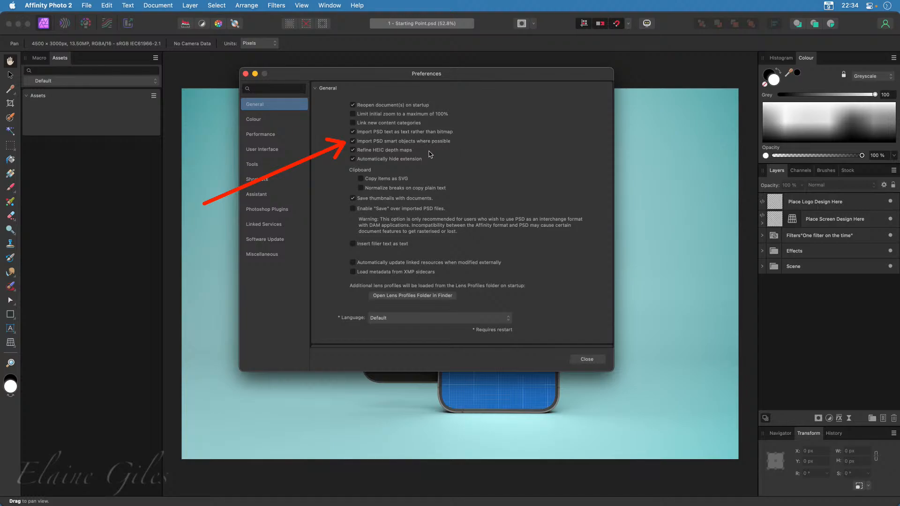
{"action": "left_click", "coordinate": [353, 149]}
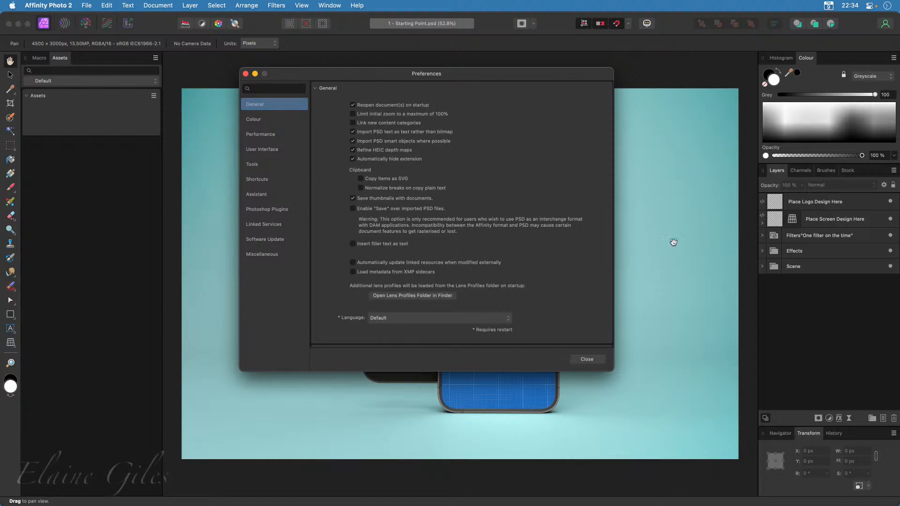
{"action": "left_click", "coordinate": [589, 359]}
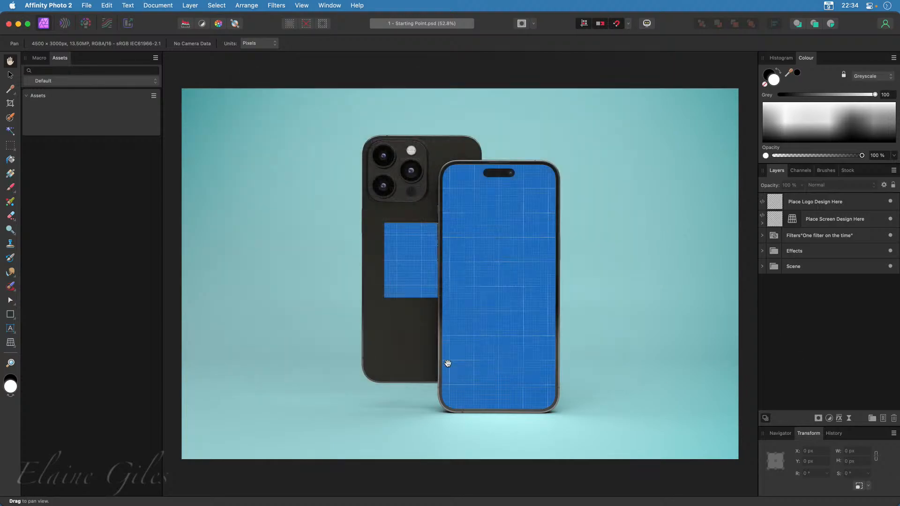
Check what is nested under the Place Screen Design Here layer and open its embedded document for editing
{"action": "left_click", "coordinate": [762, 225]}
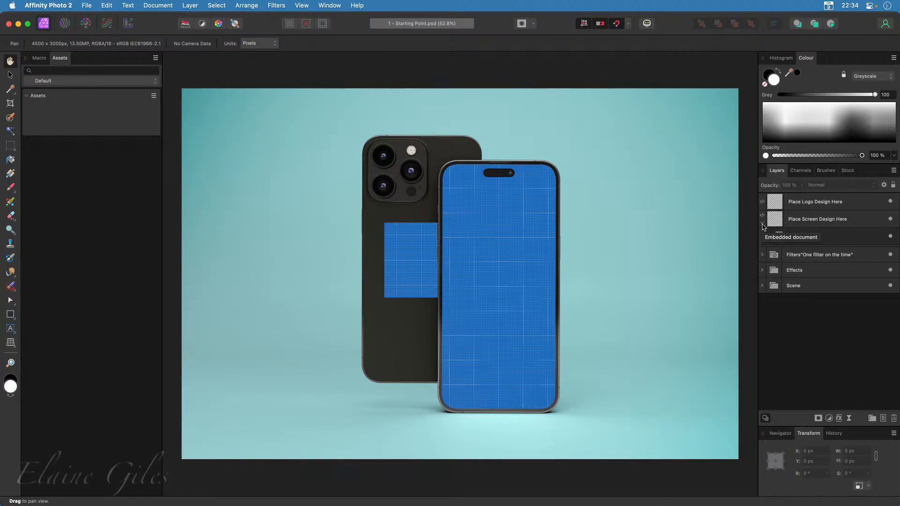
{"action": "left_click", "coordinate": [762, 226]}
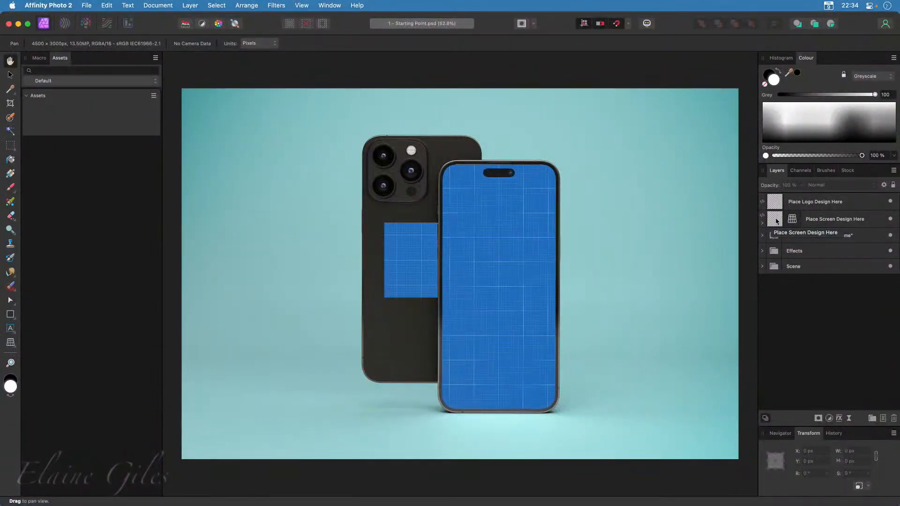
{"action": "double_click", "coordinate": [776, 219]}
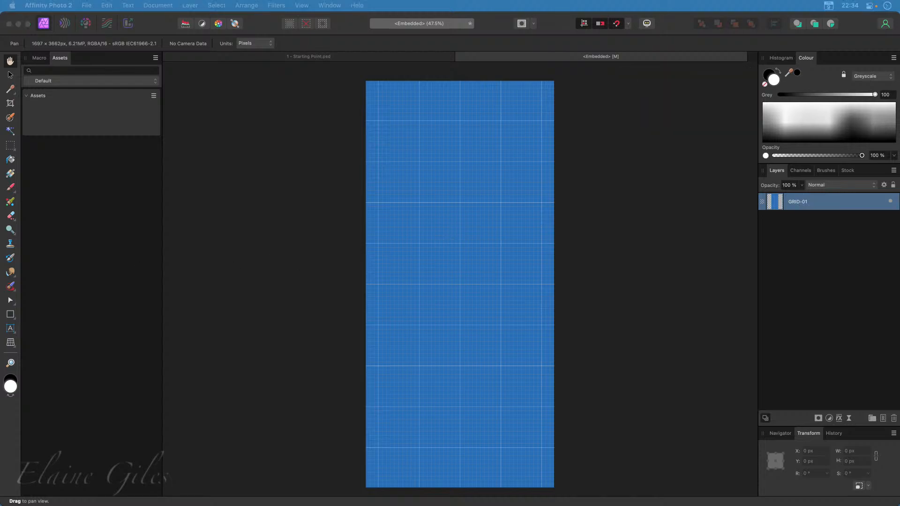
Place Messages Blank Background in the embedded document, align it to the canvas corner and scale it to about 1692 × 3662 px
{"action": "left_click_drag", "start_coordinate": [0, 258], "coordinate": [433, 200]}
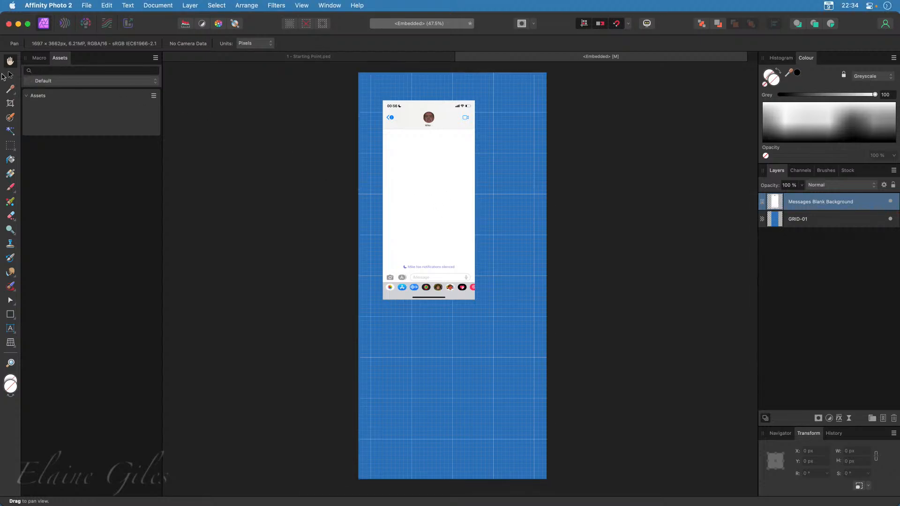
{"action": "left_click", "coordinate": [10, 75]}
{"action": "left_click_drag", "start_coordinate": [421, 194], "coordinate": [395, 167]}
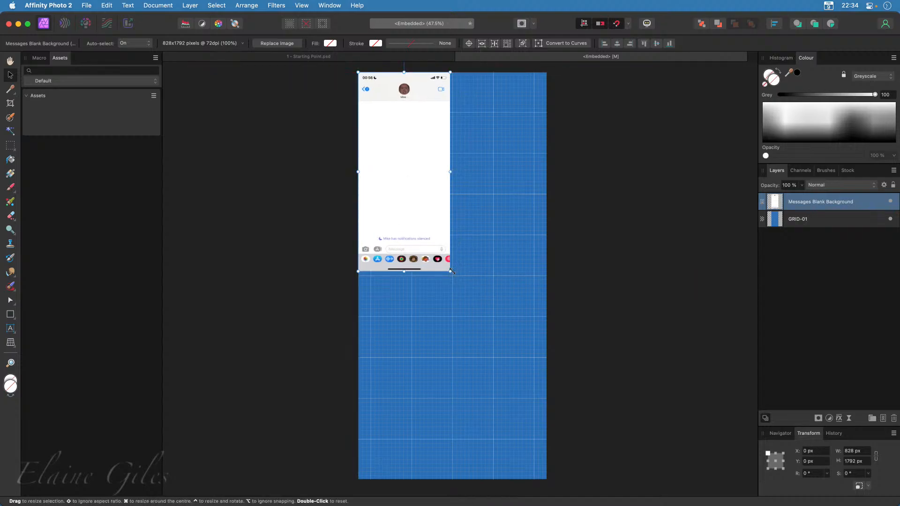
{"action": "left_click_drag", "start_coordinate": [451, 271], "coordinate": [484, 393]}
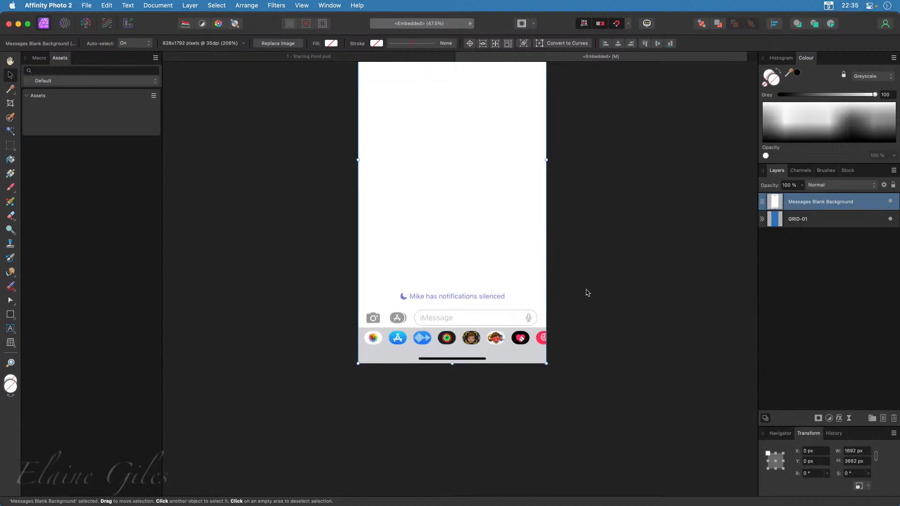
Hide the GRID-01 layer beneath the Messages Blank Background layer
{"action": "scroll", "coordinate": [587, 293], "scroll_direction": "up", "scroll_amount": 2}
{"action": "scroll", "coordinate": [587, 292], "scroll_direction": "up", "scroll_amount": 3}
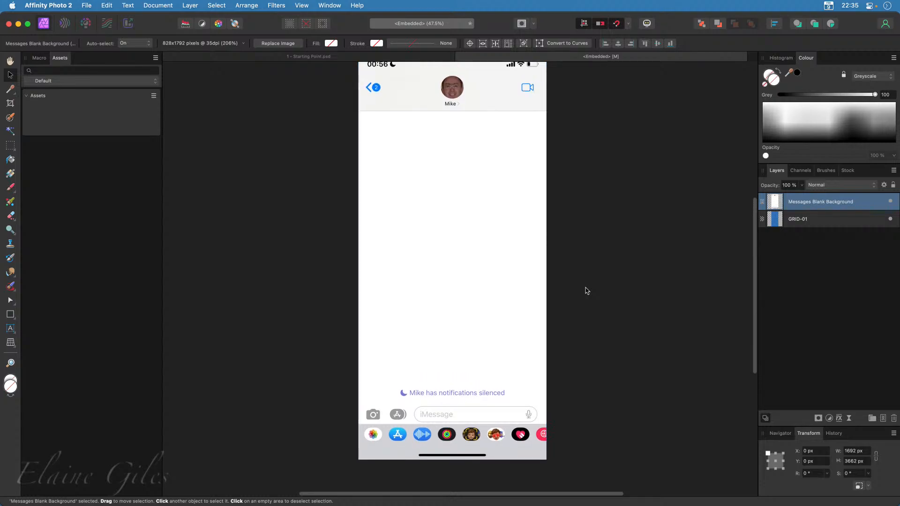
{"action": "scroll", "coordinate": [588, 291], "scroll_direction": "up", "scroll_amount": 1}
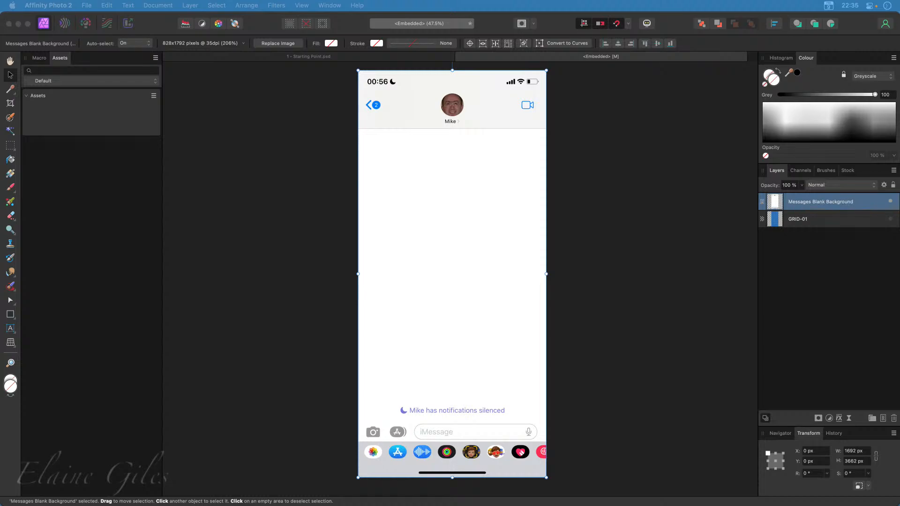
Place Messages.pdf over the blank Messages screen and roughly size it to about 1579 × 2233 px
{"action": "left_click_drag", "start_coordinate": [310, 290], "coordinate": [460, 239]}
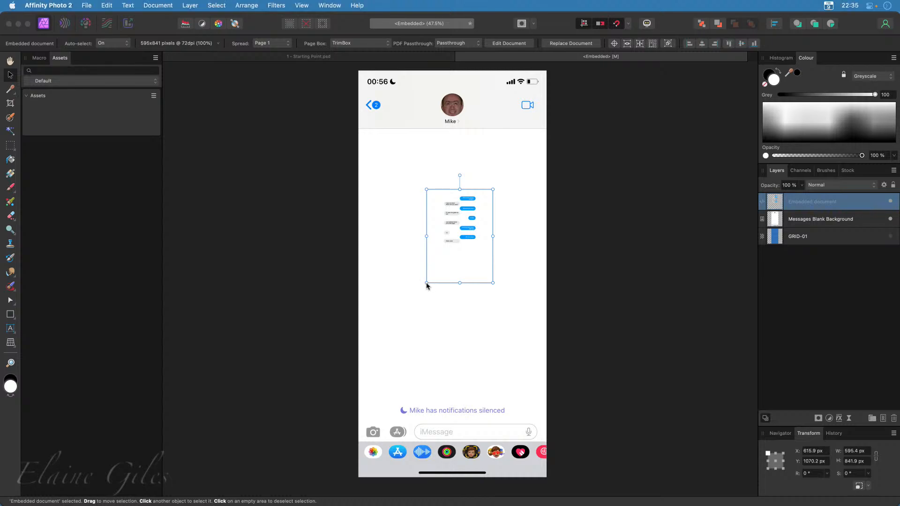
{"action": "left_click_drag", "start_coordinate": [426, 284], "coordinate": [275, 390]}
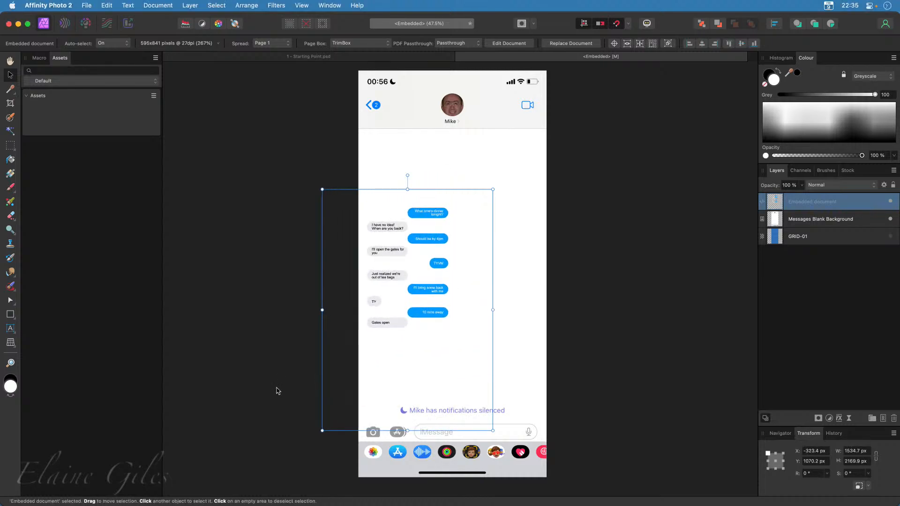
{"action": "left_click_drag", "start_coordinate": [494, 190], "coordinate": [680, 99]}
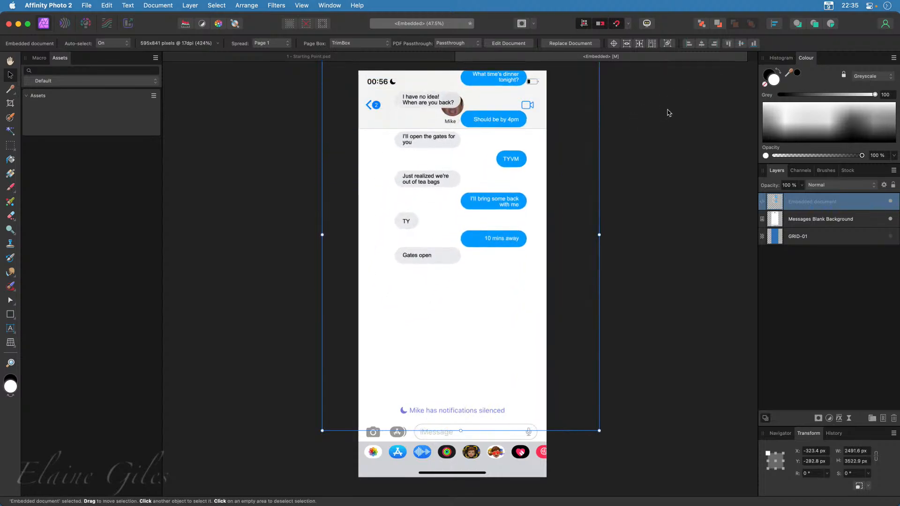
{"action": "left_click_drag", "start_coordinate": [483, 208], "coordinate": [474, 291]}
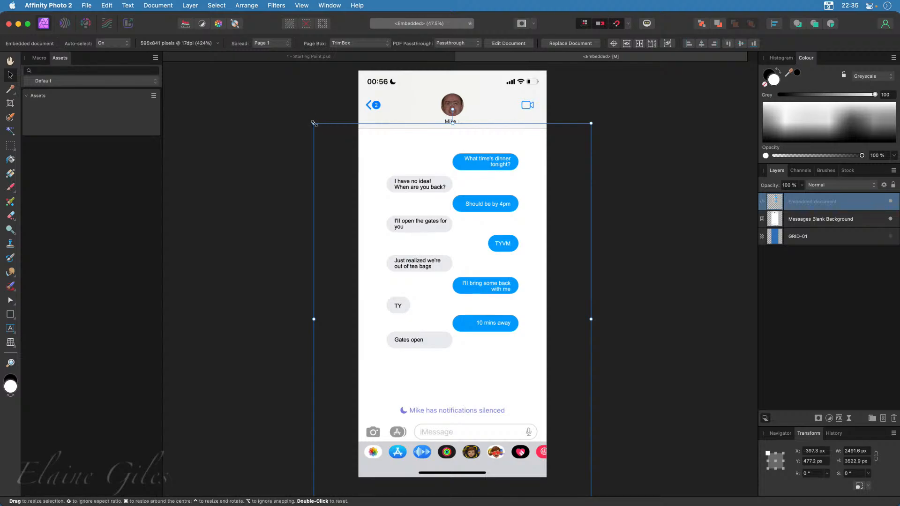
{"action": "left_click_drag", "start_coordinate": [314, 123], "coordinate": [247, 112]}
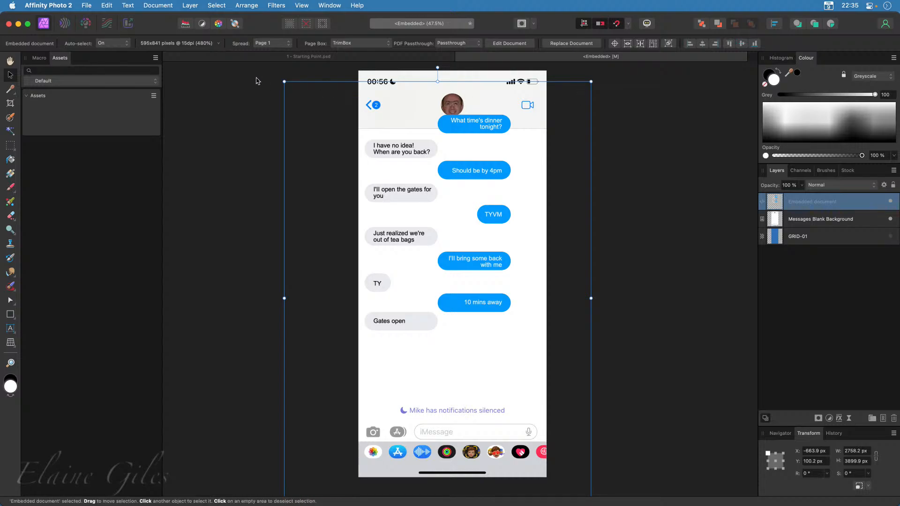
{"action": "left_click_drag", "start_coordinate": [284, 81], "coordinate": [416, 267]}
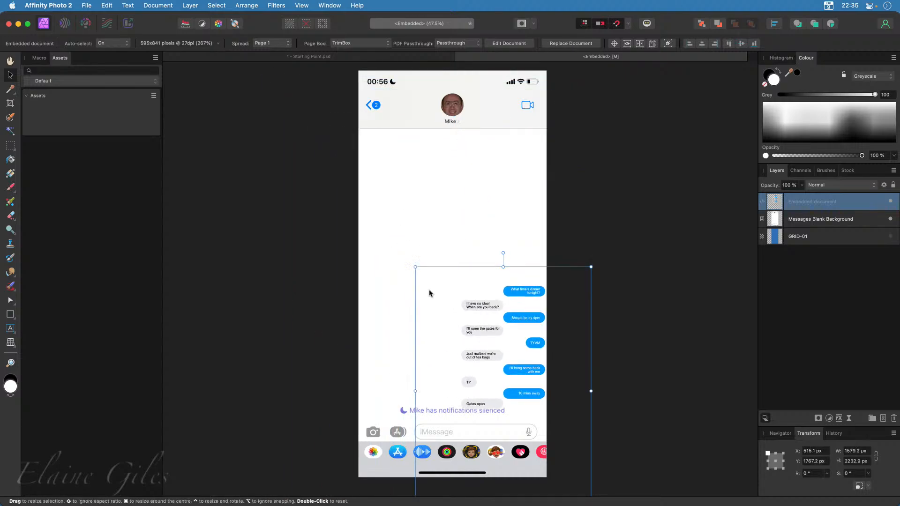
{"action": "left_click_drag", "start_coordinate": [488, 353], "coordinate": [460, 257]}
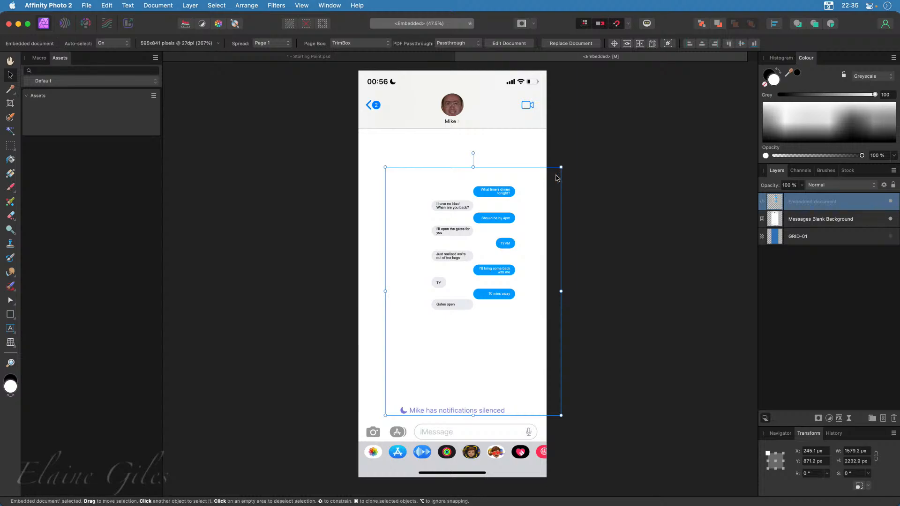
{"action": "key", "text": "b"}
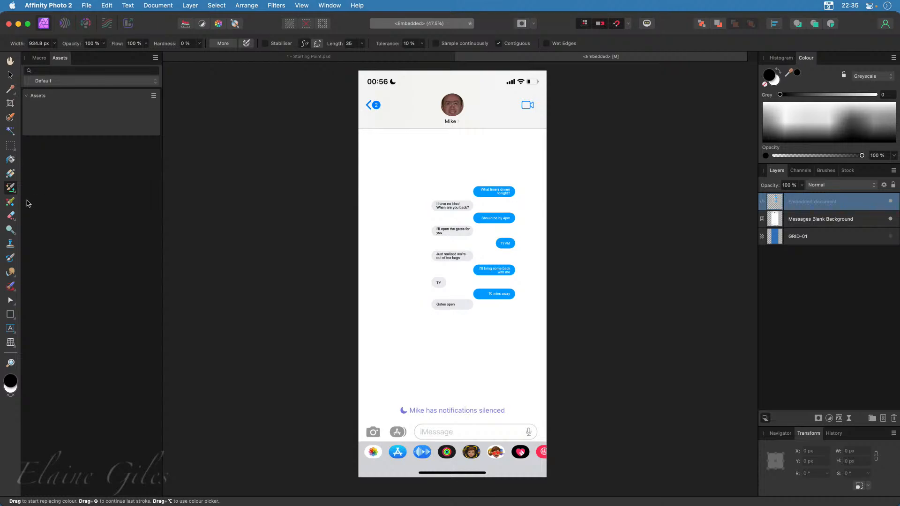
{"action": "left_click", "coordinate": [10, 103]}
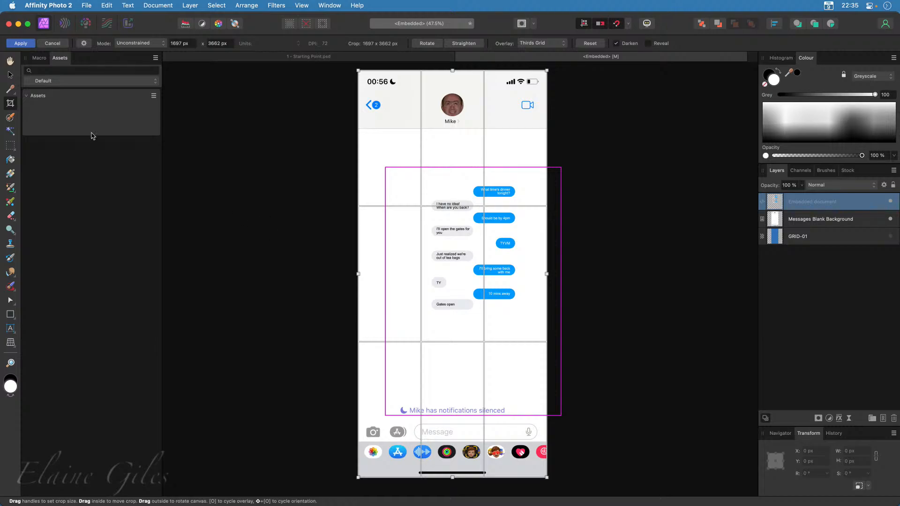
{"action": "left_click", "coordinate": [10, 75]}
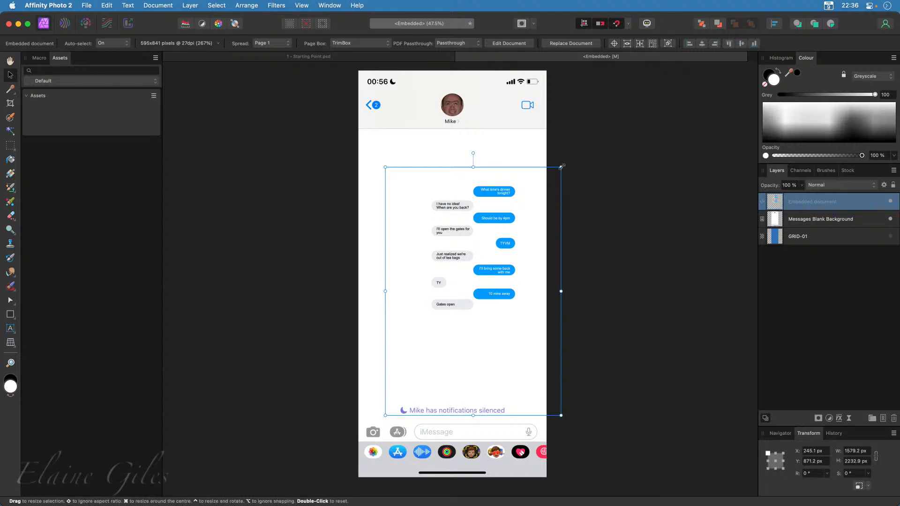
Enlarge the message bubbles document to about 3123 × 4416 px, position it below the contact header, and close the embedded document
{"action": "left_click_drag", "start_coordinate": [562, 166], "coordinate": [741, 84]}
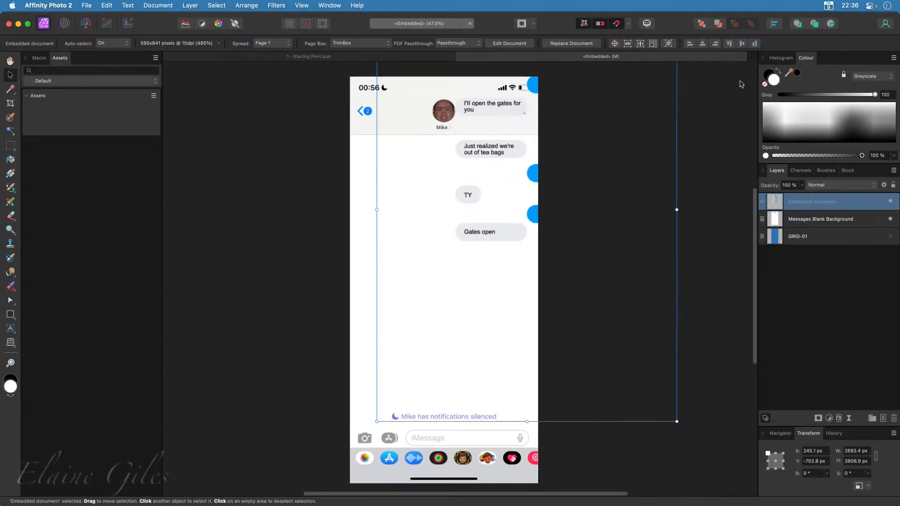
{"action": "left_click_drag", "start_coordinate": [482, 237], "coordinate": [401, 364]}
{"action": "left_click_drag", "start_coordinate": [593, 127], "coordinate": [682, 89]}
{"action": "left_click_drag", "start_coordinate": [430, 242], "coordinate": [406, 290]}
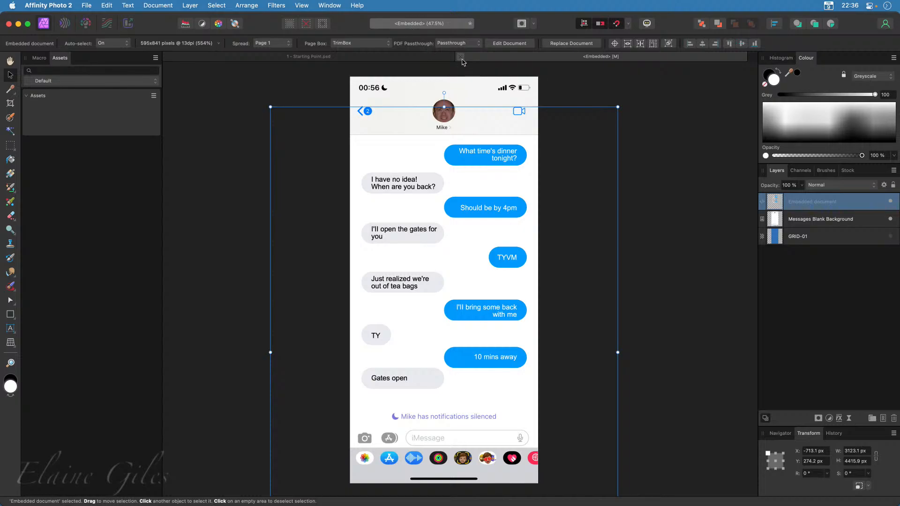
{"action": "left_click", "coordinate": [461, 57]}
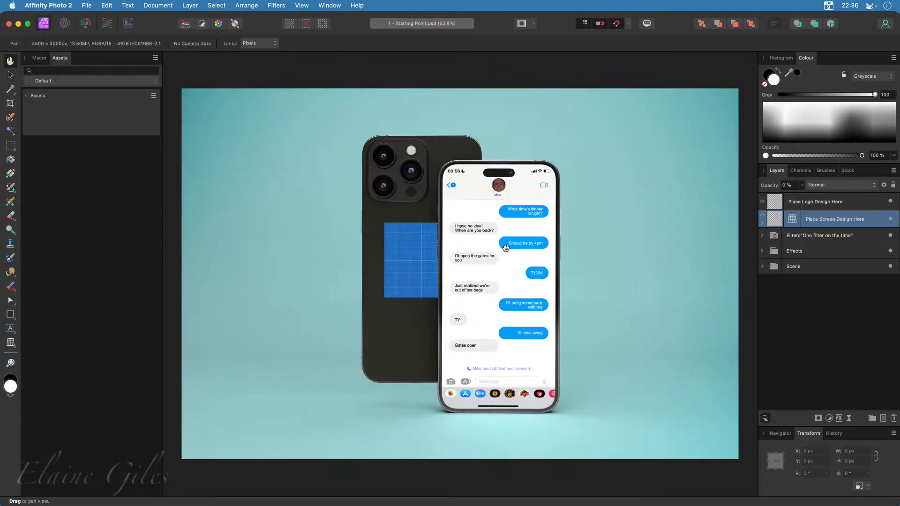
Hide the Place Logo Design Here layer inside the Scene group's Smart Objects to remove the grid from the rear phone
{"action": "left_click", "coordinate": [763, 267]}
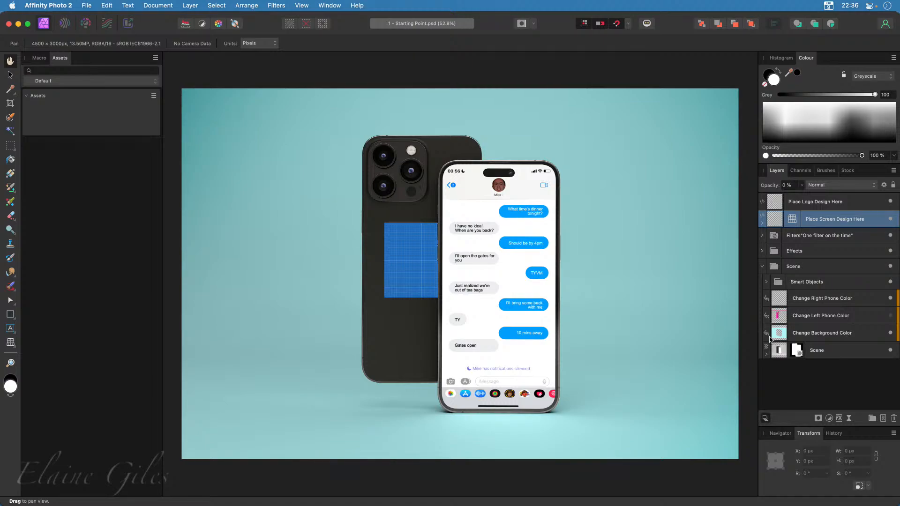
{"action": "left_click", "coordinate": [770, 338]}
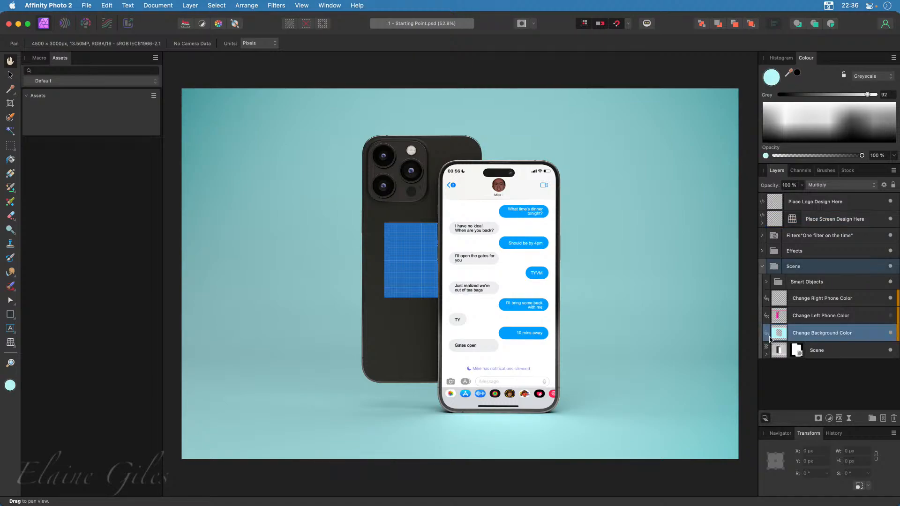
{"action": "left_click", "coordinate": [768, 282]}
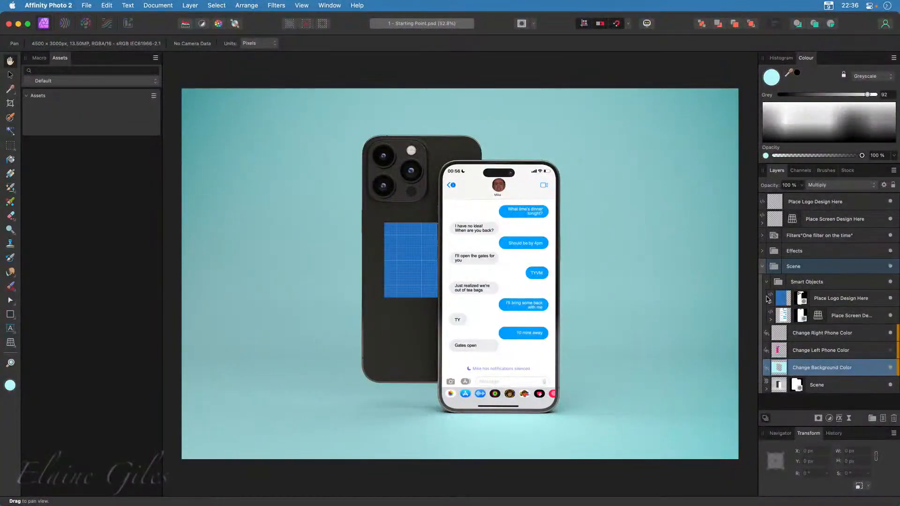
{"action": "left_click", "coordinate": [890, 299]}
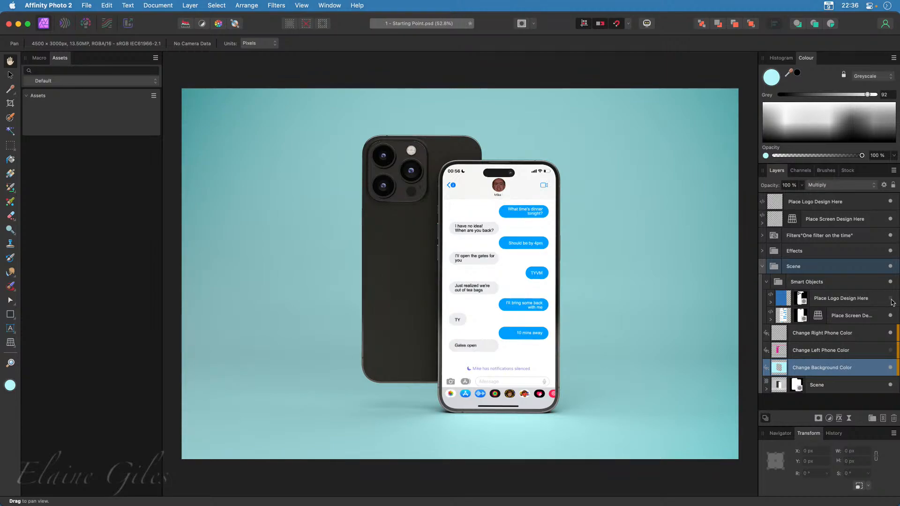
{"action": "left_click", "coordinate": [763, 266]}
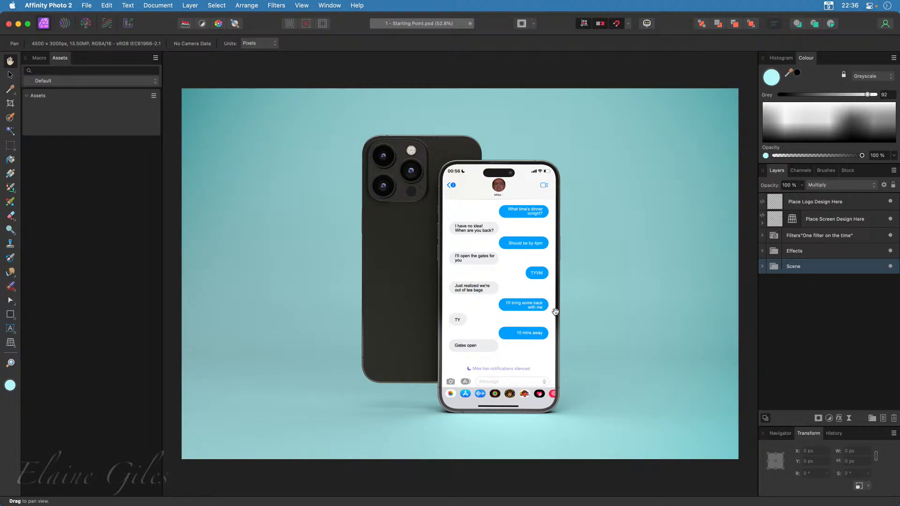
{"action": "scroll", "coordinate": [535, 289], "scroll_direction": "up", "scroll_amount": 5}
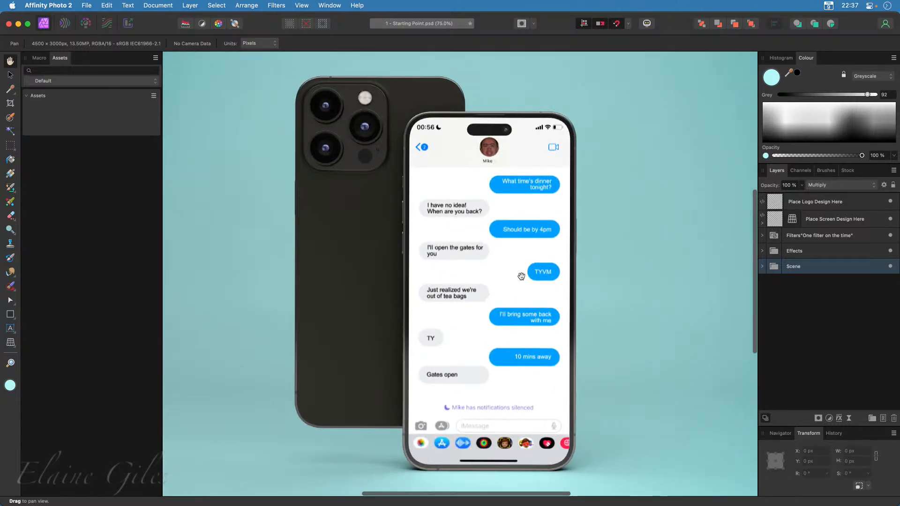
{"action": "scroll", "coordinate": [521, 276], "scroll_direction": "up", "scroll_amount": 2}
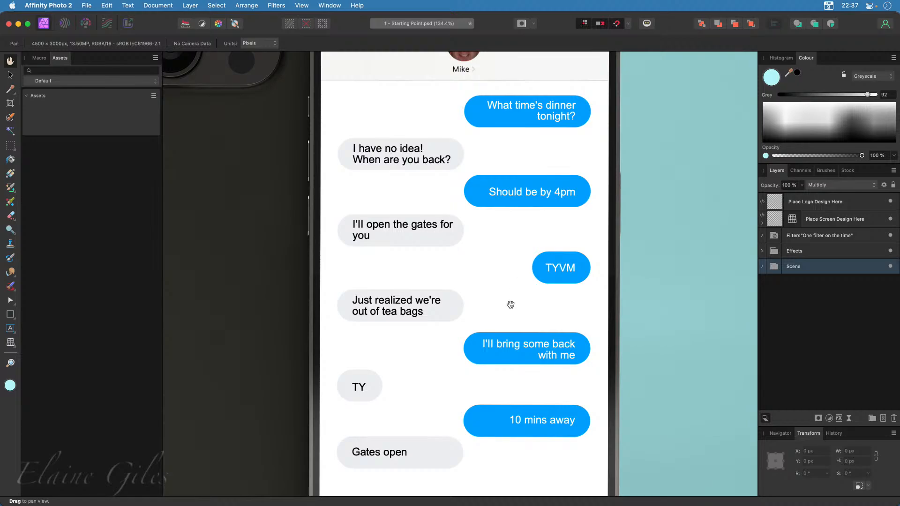
{"action": "scroll", "coordinate": [511, 305], "scroll_direction": "down", "scroll_amount": 5}
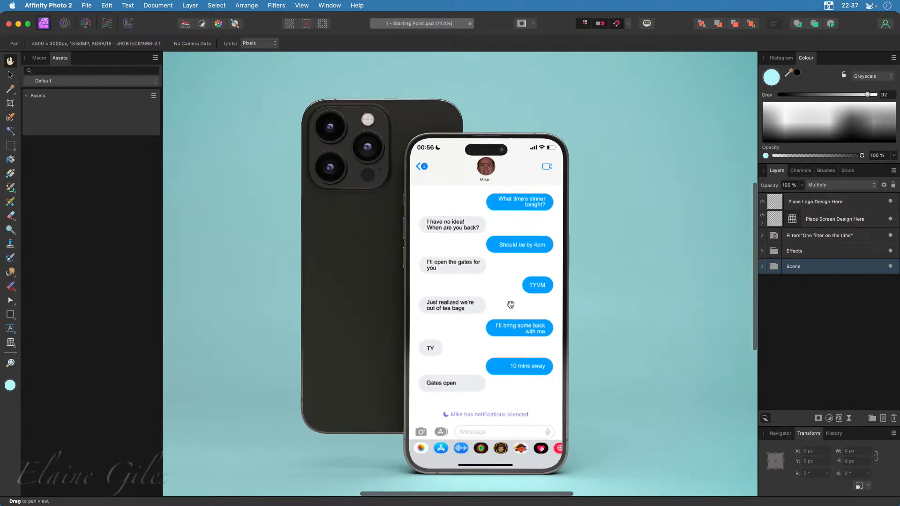
{"action": "scroll", "coordinate": [511, 304], "scroll_direction": "down", "scroll_amount": 2}
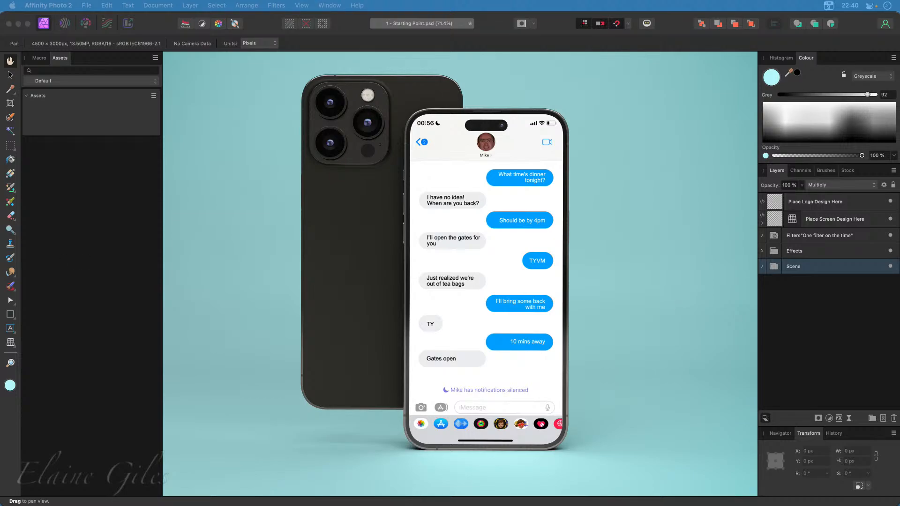
Switch to Sublime Text and copy all message text in Messages.txt, without the speaker initials, into a new file
{"action": "left_click_drag", "start_coordinate": [0, 280], "coordinate": [254, 9]}
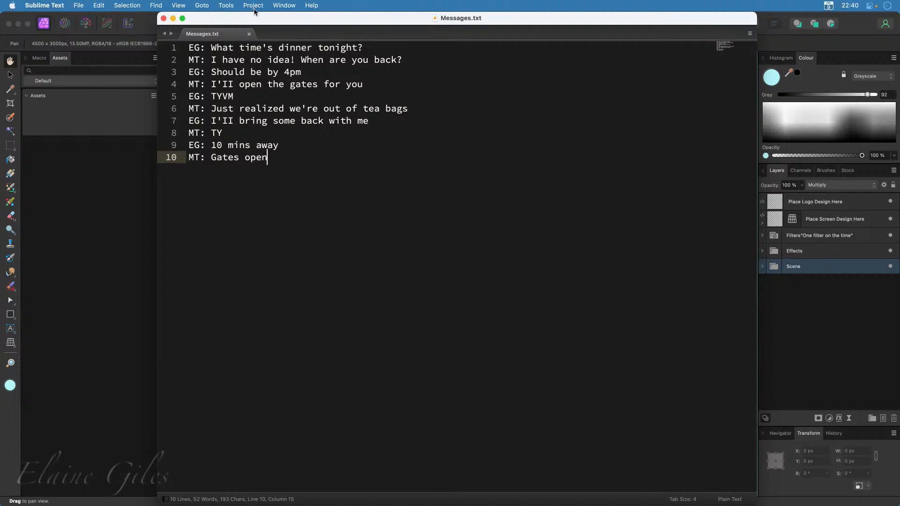
{"action": "key", "text": "super+n"}
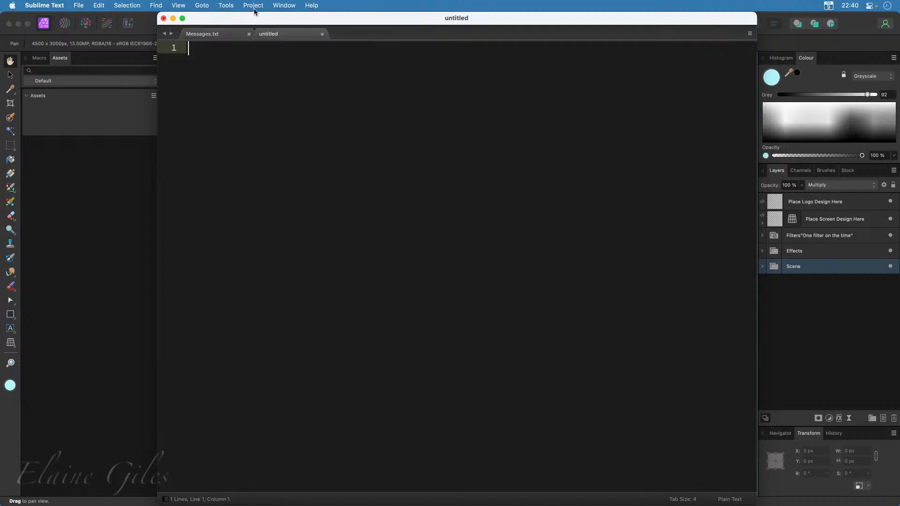
{"action": "left_click", "coordinate": [236, 34]}
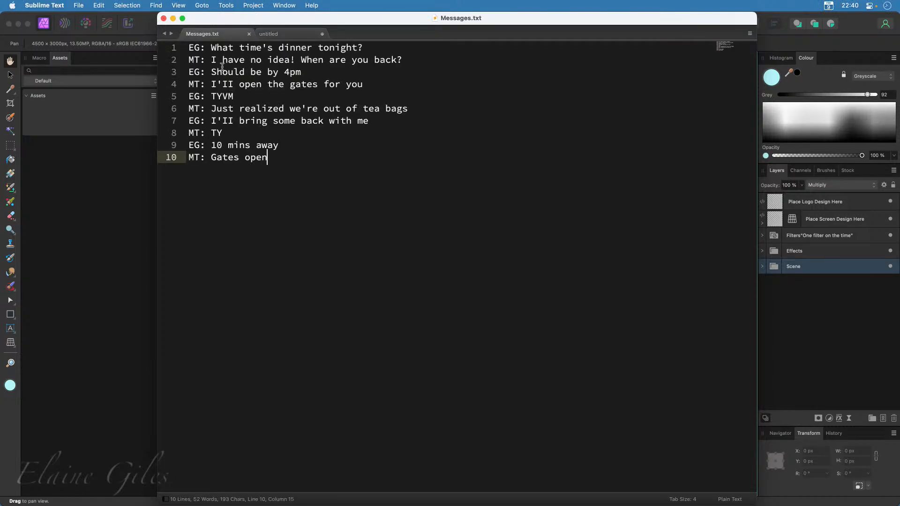
{"action": "left_click", "coordinate": [211, 49]}
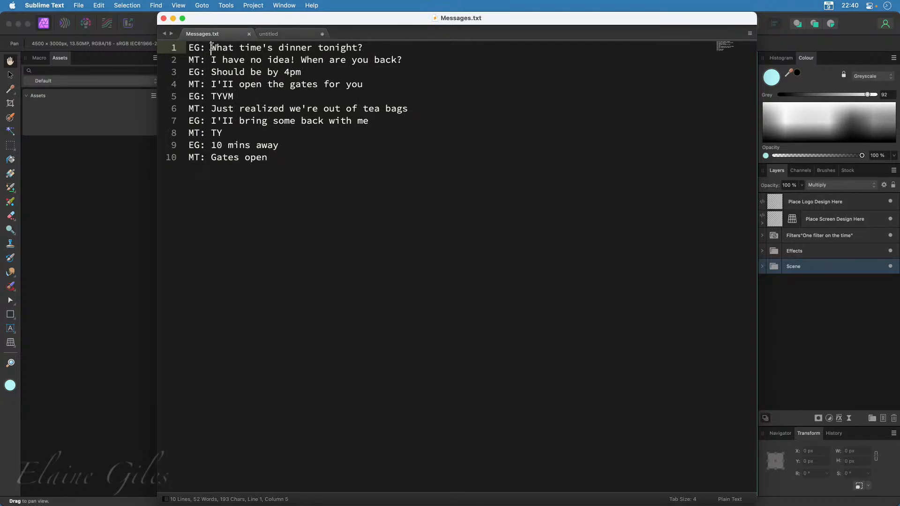
{"action": "left_click_drag", "start_coordinate": [211, 48], "coordinate": [560, 227]}
{"action": "key", "text": "super+c"}
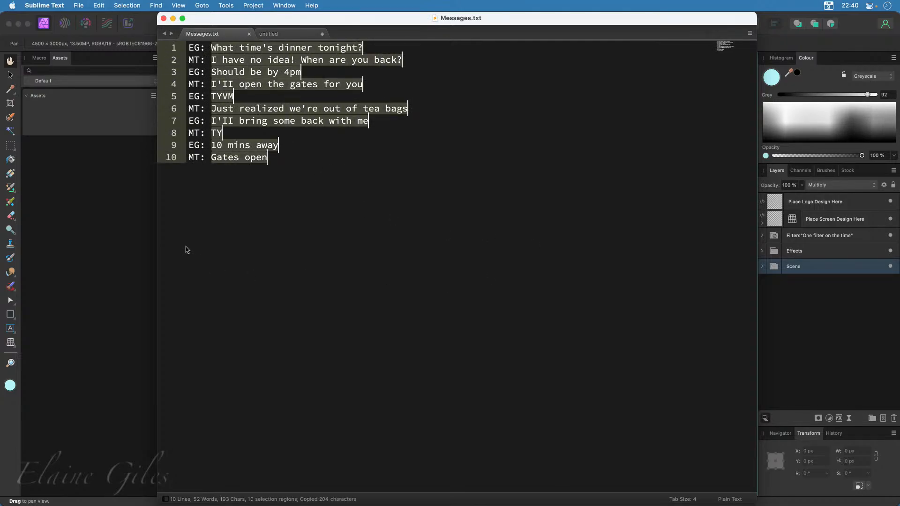
{"action": "left_click", "coordinate": [270, 34]}
{"action": "key", "text": "super+v"}
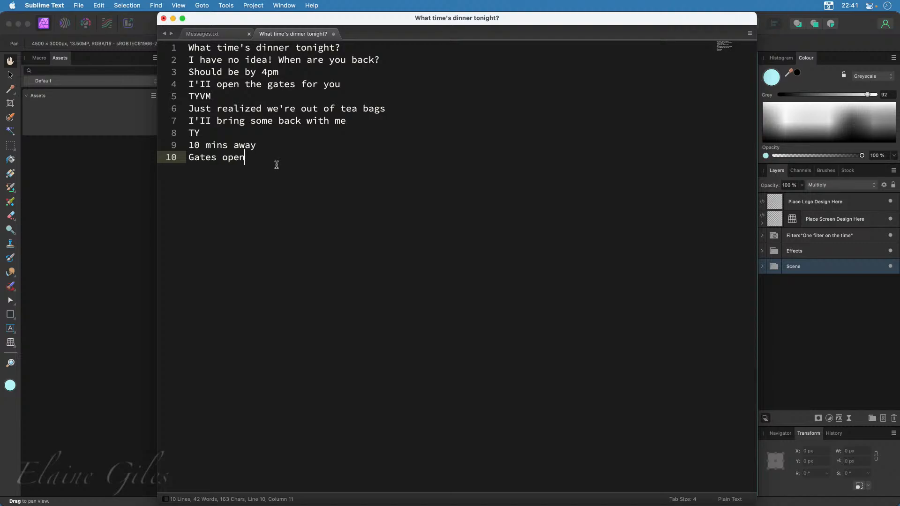
{"action": "key", "text": "super+a"}
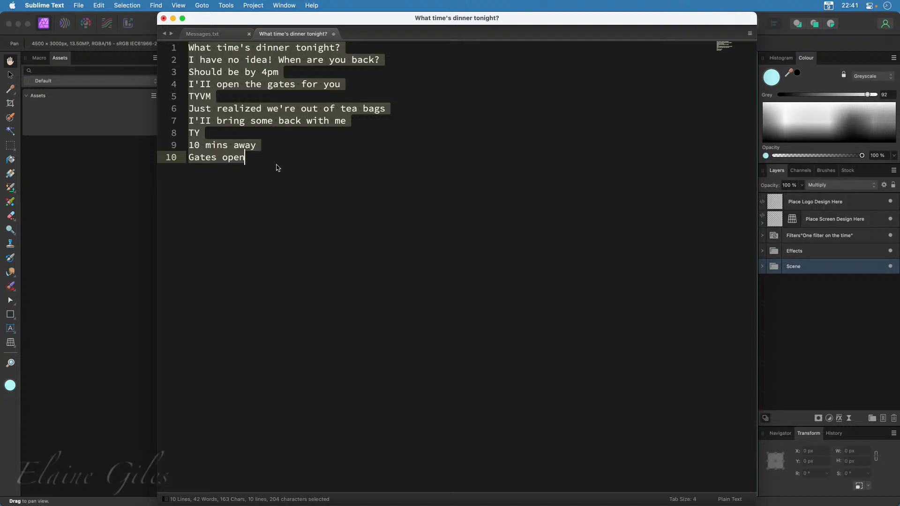
{"action": "key", "text": "super+shift+l"}
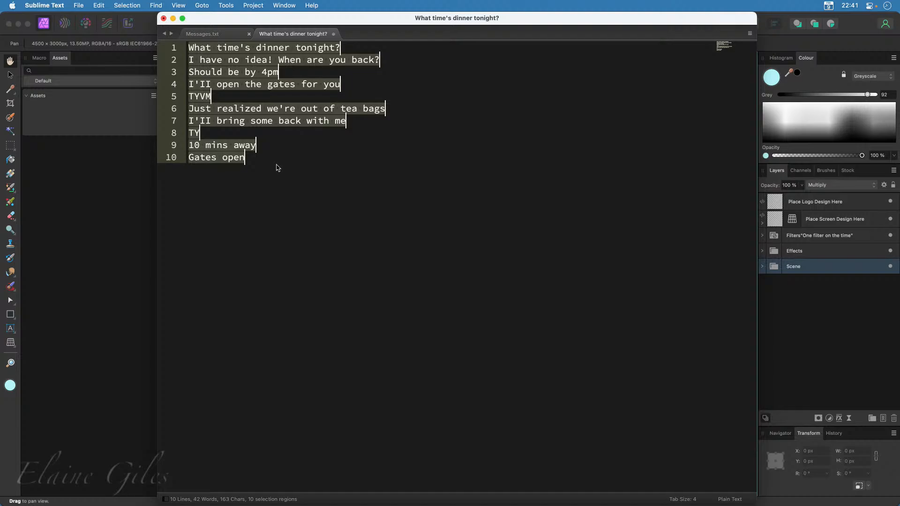
{"action": "key", "text": "Left"}
{"action": "key", "text": "Right"}
{"action": "key", "text": "Right"}
{"action": "key", "text": "Right"}
{"action": "key", "text": "Right"}
{"action": "key", "text": "Right"}
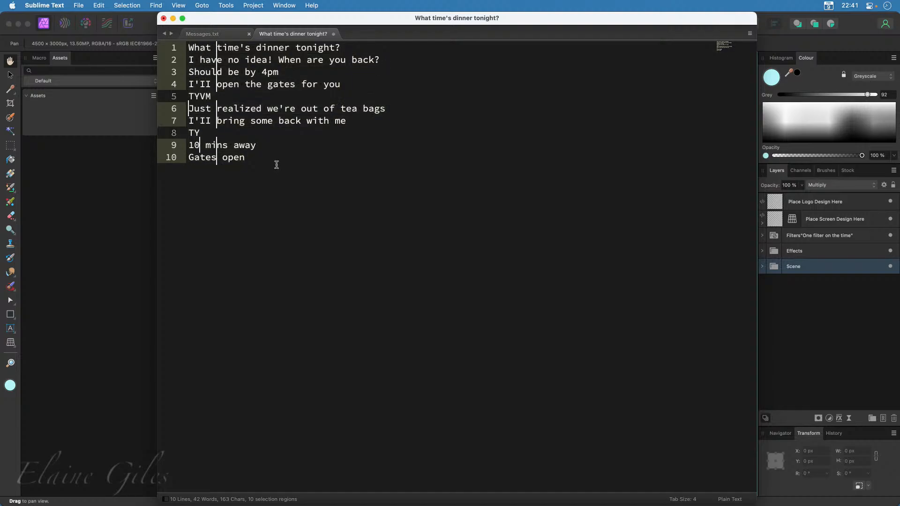
{"action": "key", "text": "Right"}
{"action": "key", "text": "Right"}
{"action": "key", "text": "Right"}
{"action": "key", "text": "Right"}
{"action": "key", "text": "Right"}
{"action": "key", "text": "Right"}
{"action": "key", "text": "Right"}
{"action": "key", "text": "Right"}
{"action": "key", "text": "Right"}
{"action": "key", "text": "Right"}
{"action": "key", "text": "Right"}
{"action": "key", "text": "Right"}
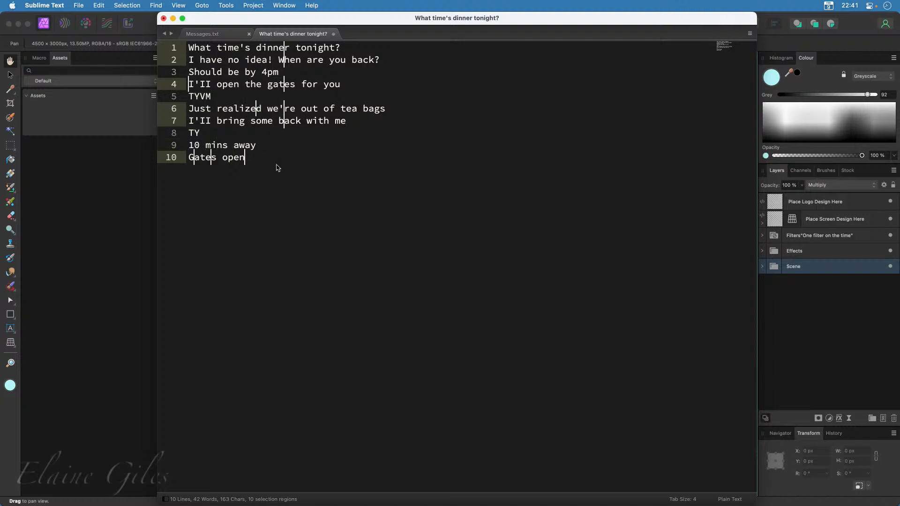
{"action": "key", "text": "Right"}
{"action": "key", "text": "Left"}
{"action": "key", "text": "Left"}
{"action": "key", "text": "Left"}
{"action": "key", "text": "Left"}
{"action": "key", "text": "Left"}
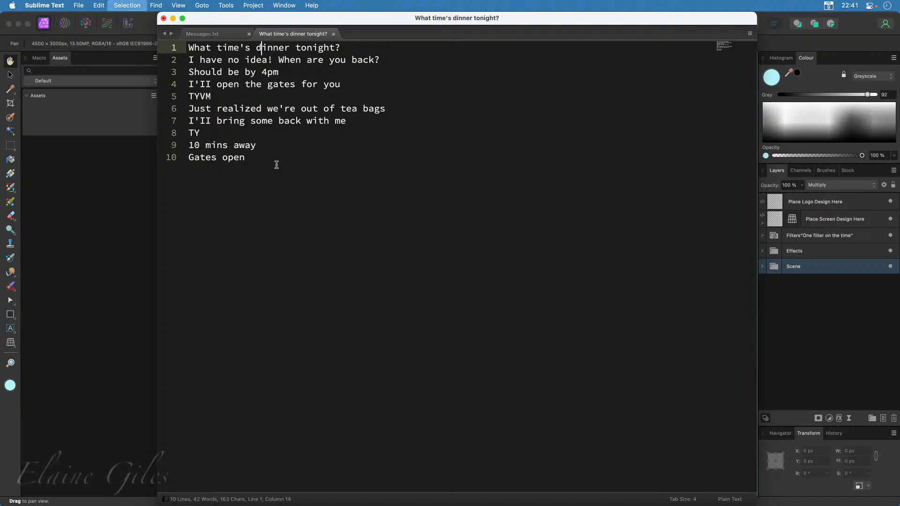
Add the prefix "XYZ: " to the start of all ten message lines at once
{"action": "key", "text": "cmd+a"}
{"action": "key", "text": "cmd+shift+l"}
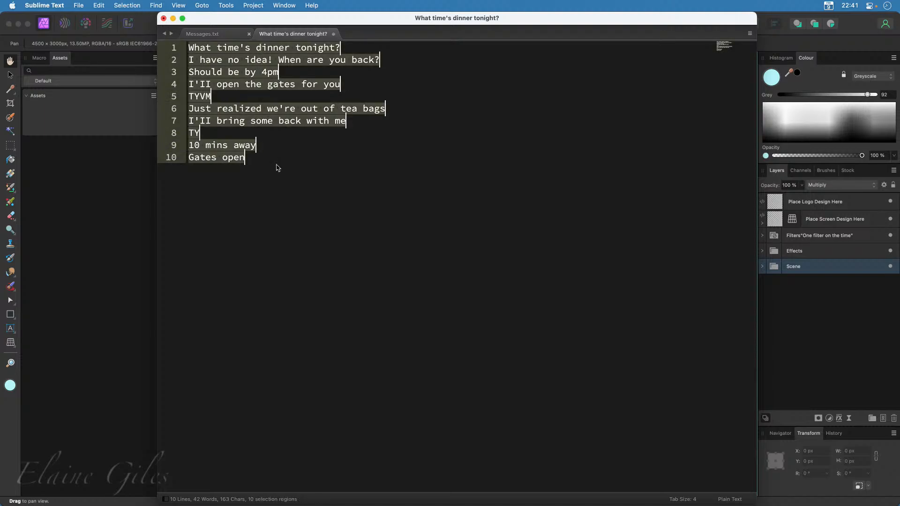
{"action": "key", "text": "Left"}
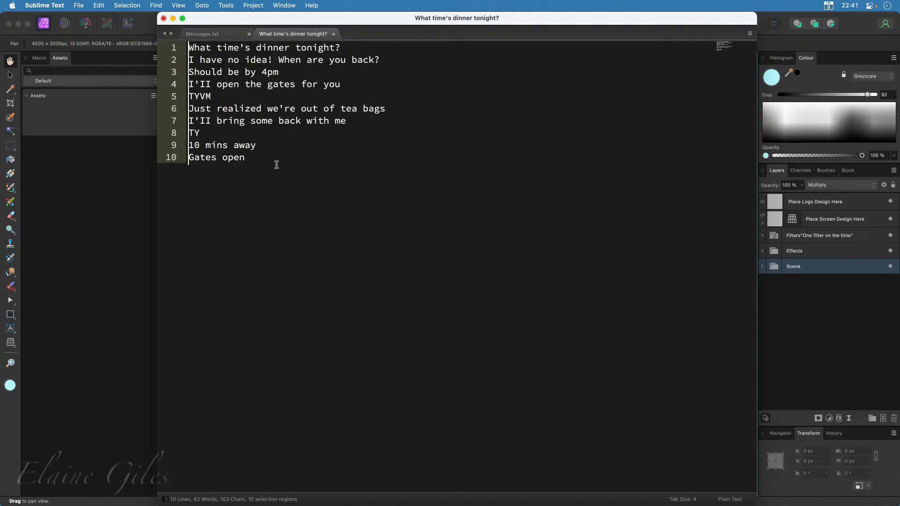
{"action": "type", "text": "XYZ:"}
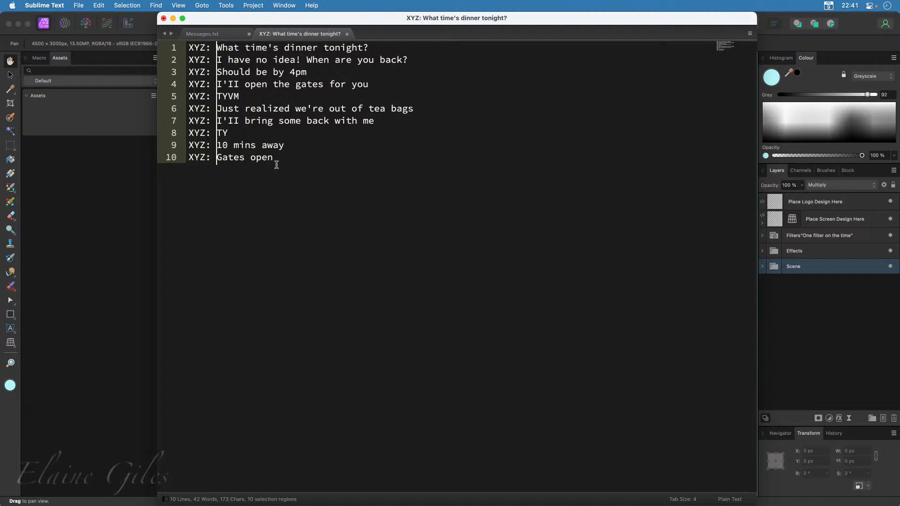
{"action": "key", "text": "Escape"}
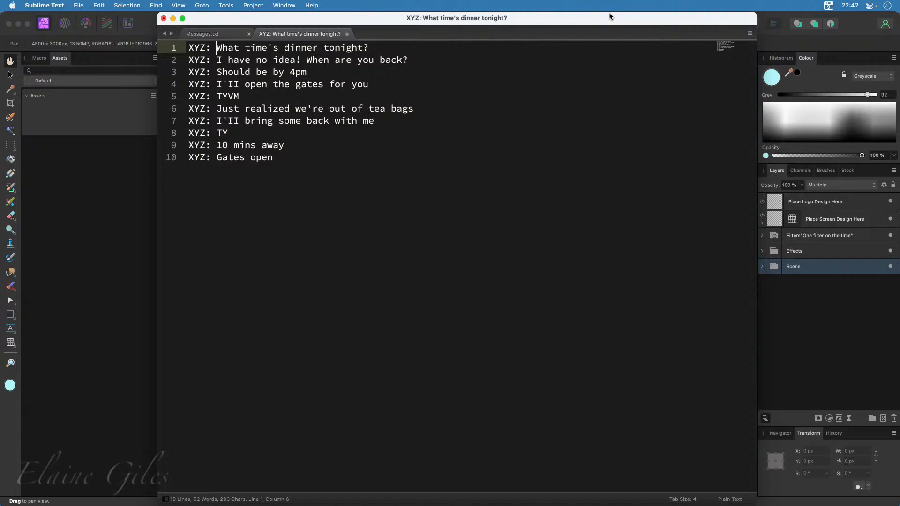
Switch back to Affinity Photo and open the embedded document of the Place Screen Design Here layer
{"action": "left_click_drag", "start_coordinate": [588, 21], "coordinate": [0, 191]}
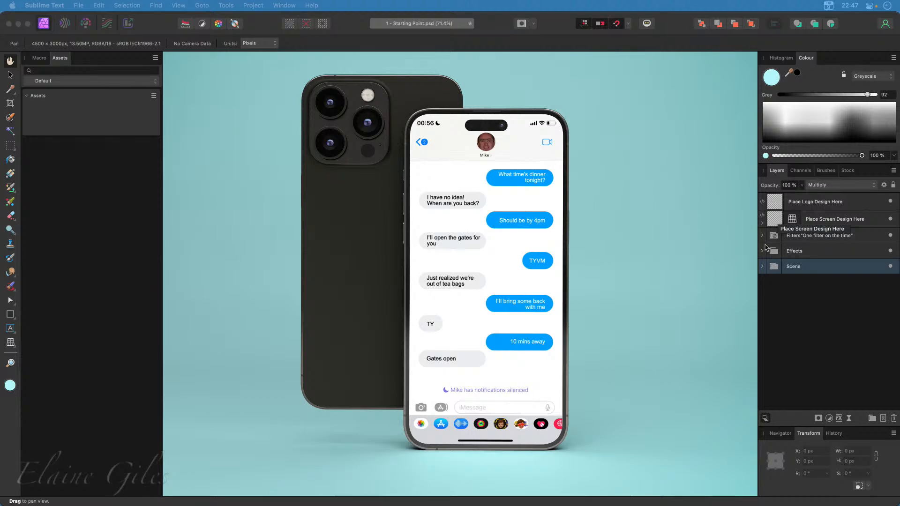
{"action": "left_click", "coordinate": [766, 247]}
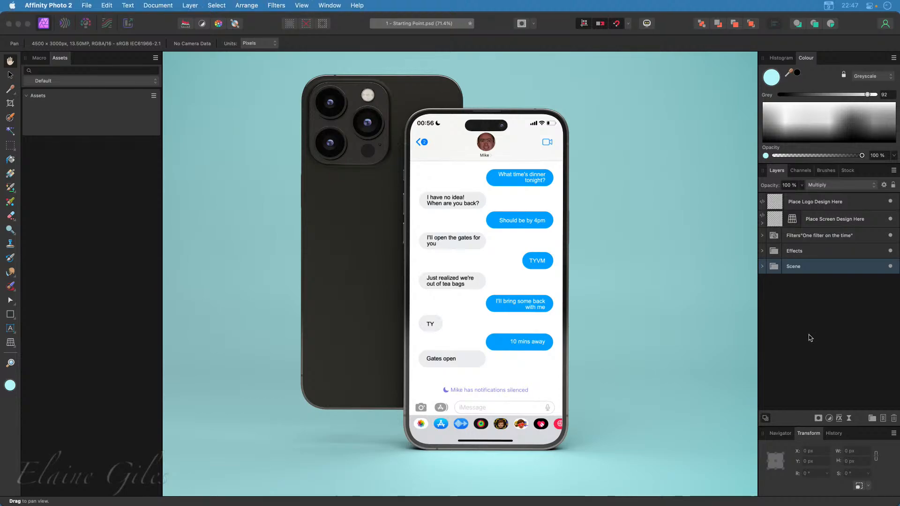
{"action": "double_click", "coordinate": [775, 220]}
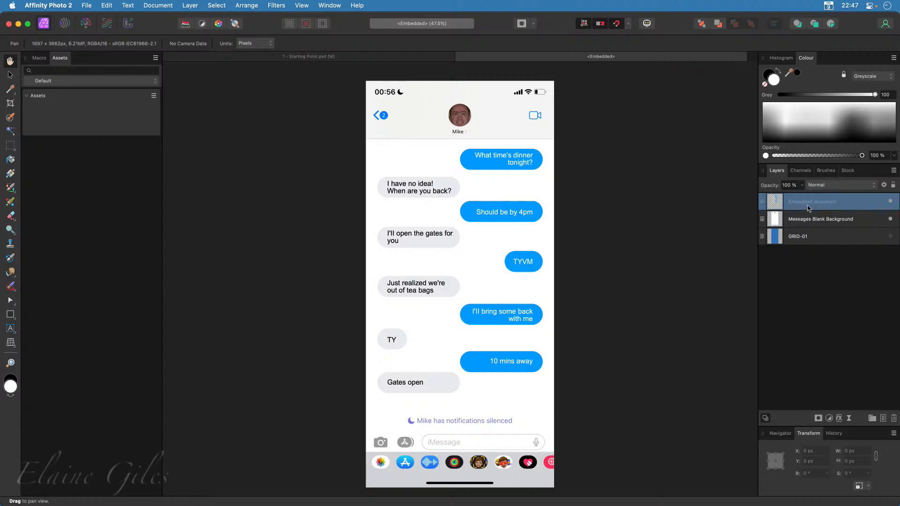
Hide the message bubbles layer and try to delete an area of about 1697 × 2437 px from Messages Blank Background
{"action": "left_click", "coordinate": [892, 203]}
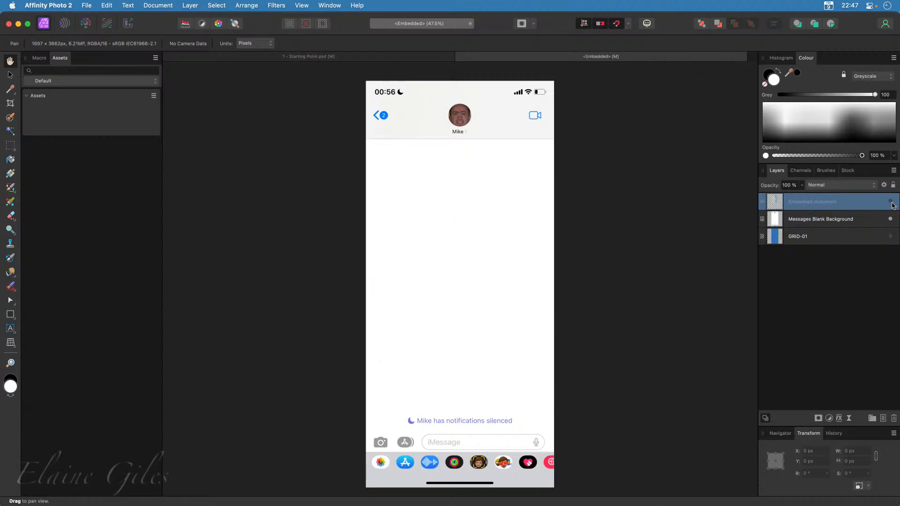
{"action": "left_click", "coordinate": [841, 224]}
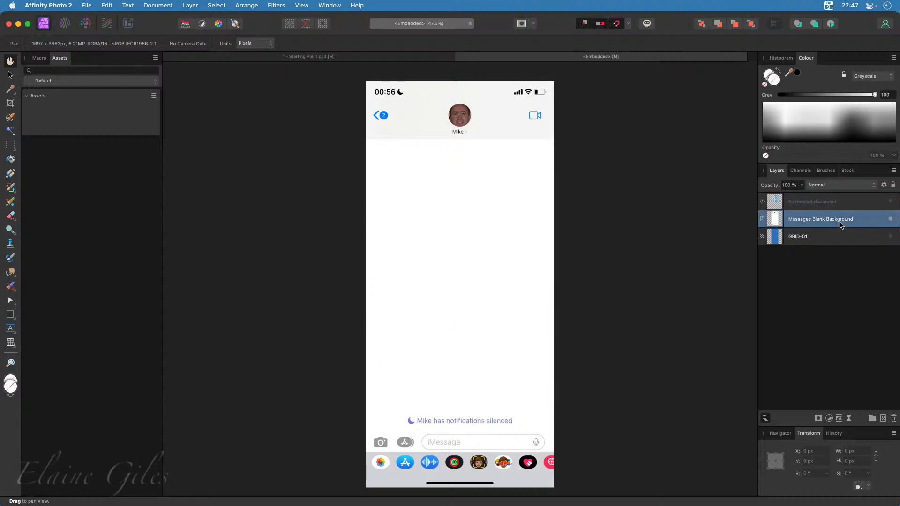
{"action": "left_click", "coordinate": [12, 148]}
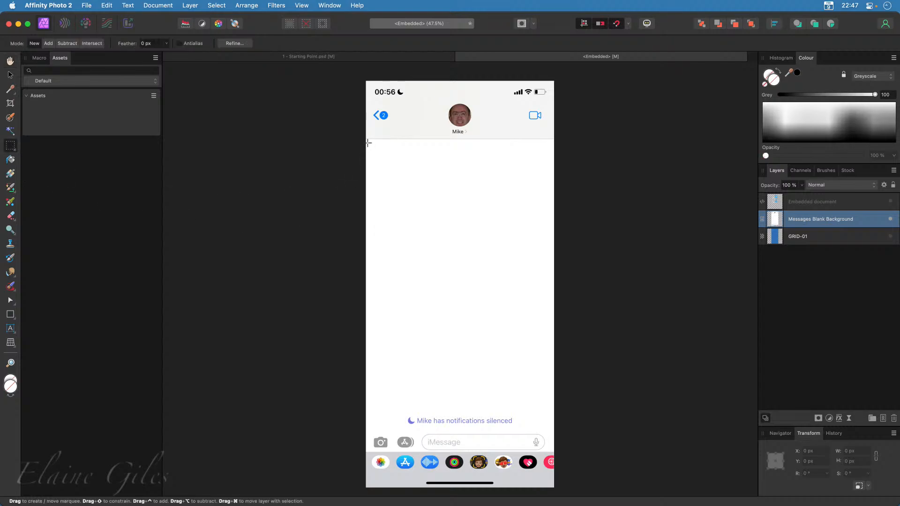
{"action": "left_click_drag", "start_coordinate": [368, 143], "coordinate": [552, 414]}
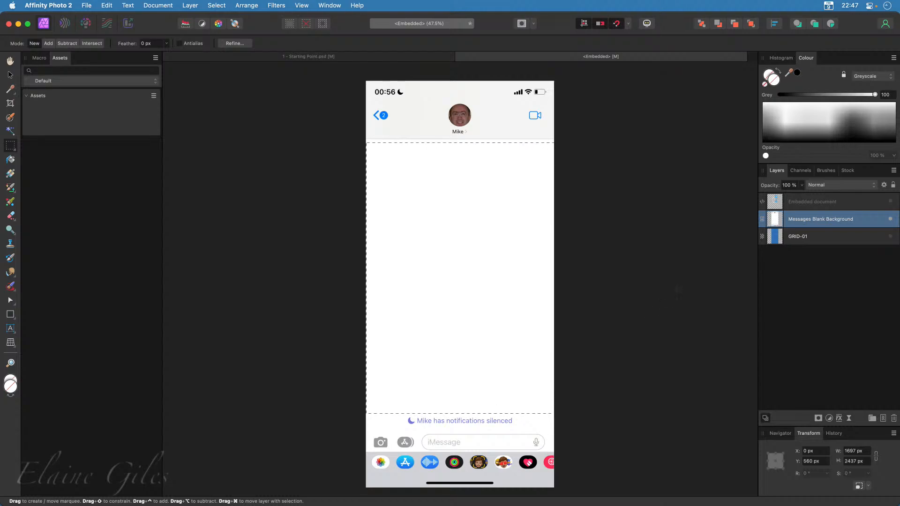
{"action": "key", "text": "Delete"}
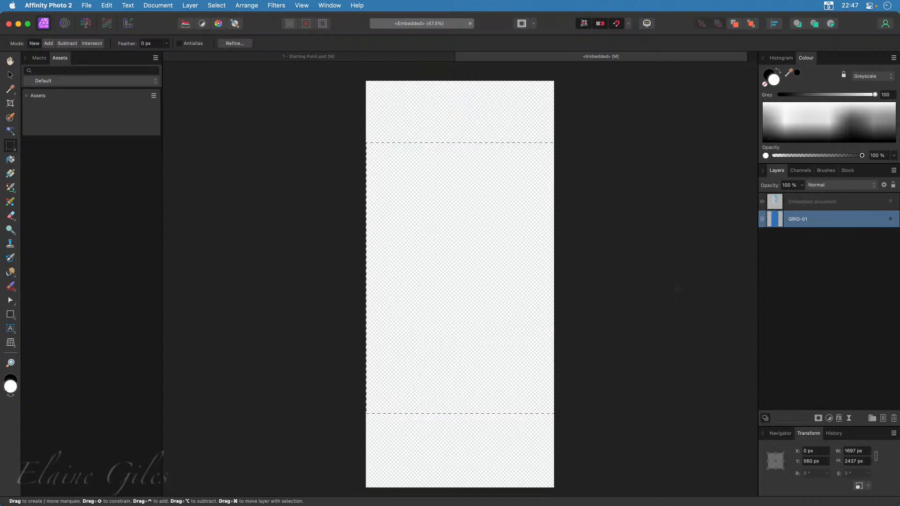
Undo the deletion and show the message bubbles layer again
{"action": "key", "text": "super+z"}
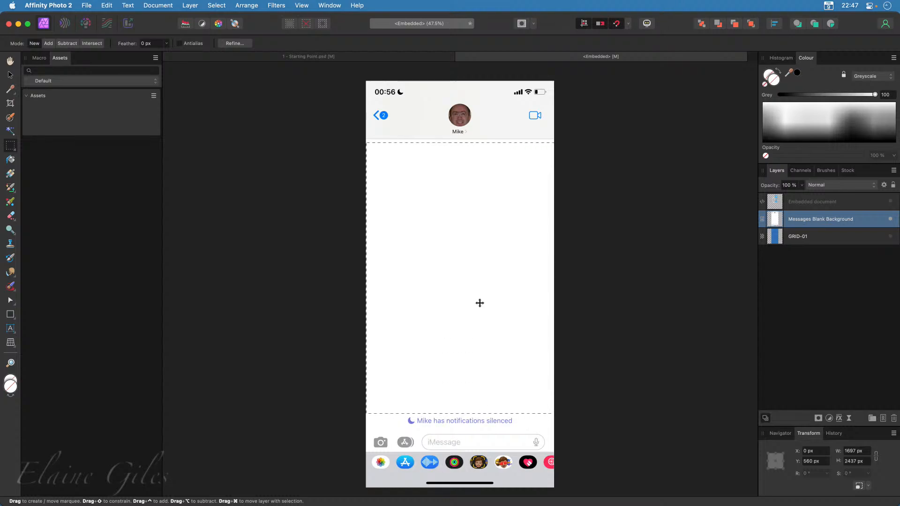
{"action": "left_click", "coordinate": [822, 206]}
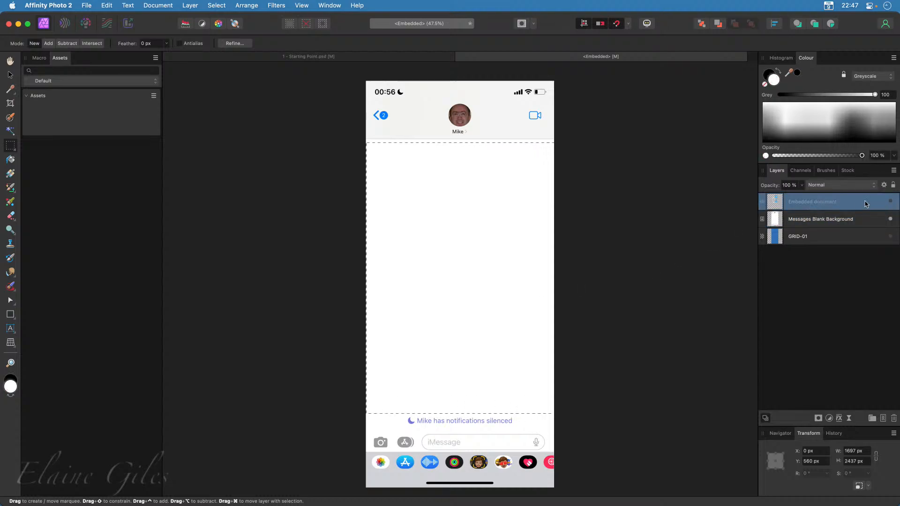
{"action": "left_click", "coordinate": [890, 202]}
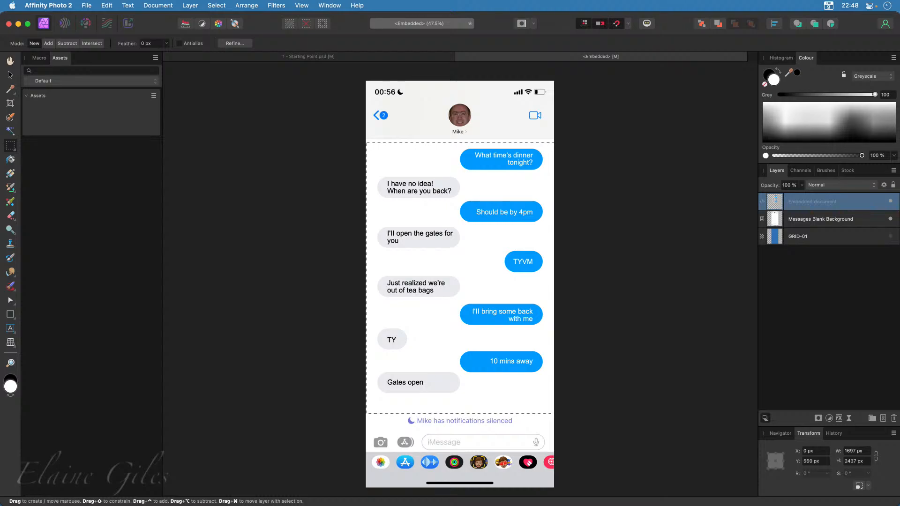
Deselect the embedded document with the Move tool and switch to Affinity Publisher
{"action": "left_click", "coordinate": [10, 75]}
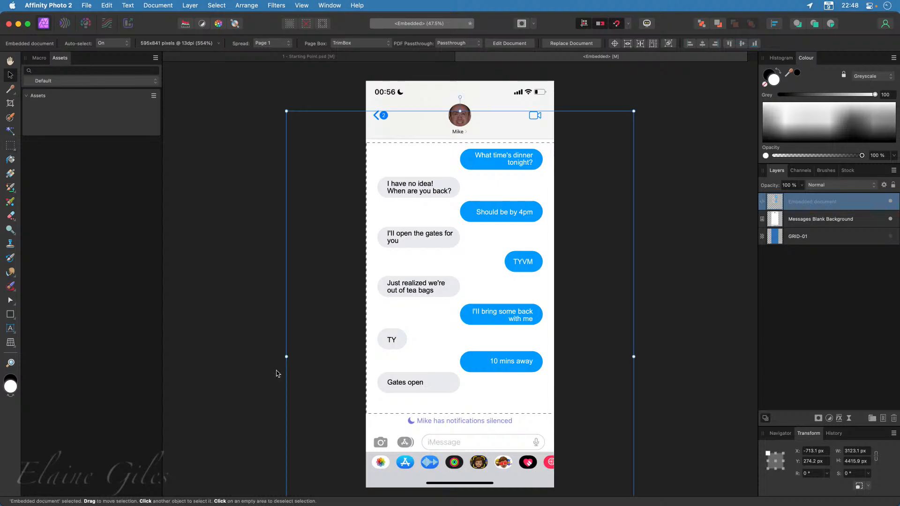
{"action": "left_click", "coordinate": [206, 364]}
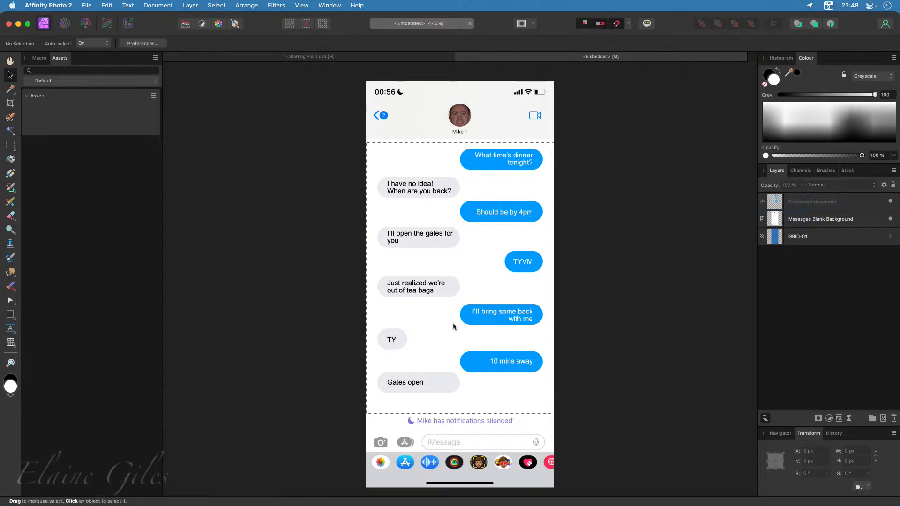
{"action": "key", "text": "super+space"}
{"action": "type", "text": "pub"}
{"action": "key", "text": "Return"}
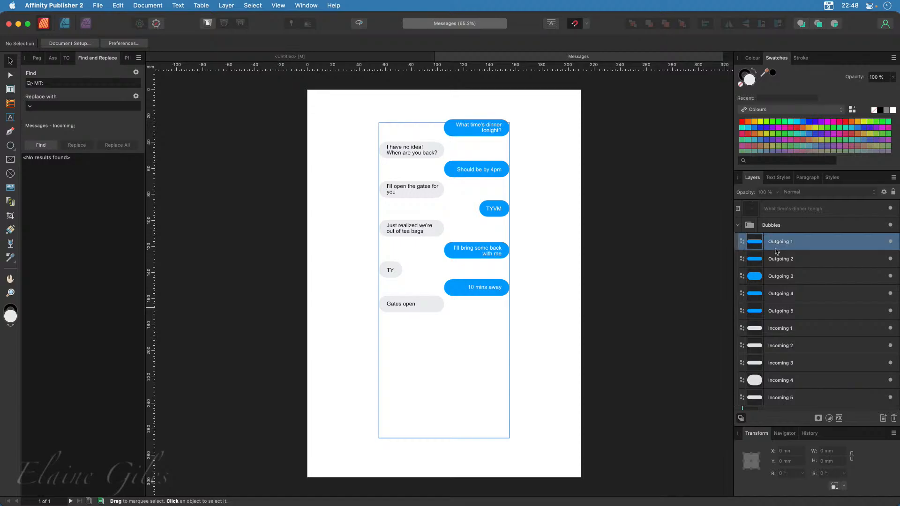
Select the outgoing bubble layers in turn, ending with Outgoing 5, to check their individual fills
{"action": "left_click", "coordinate": [780, 242]}
{"action": "left_click", "coordinate": [775, 276]}
{"action": "left_click", "coordinate": [772, 300]}
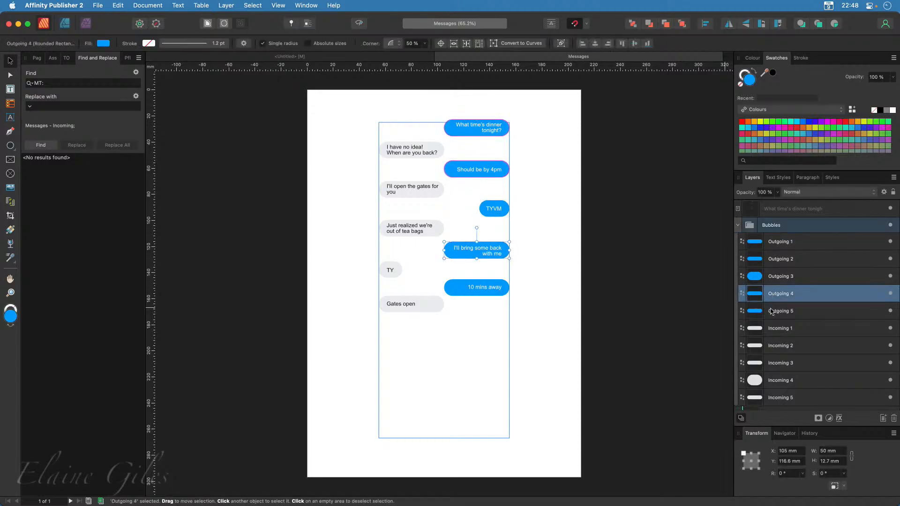
{"action": "left_click", "coordinate": [769, 309]}
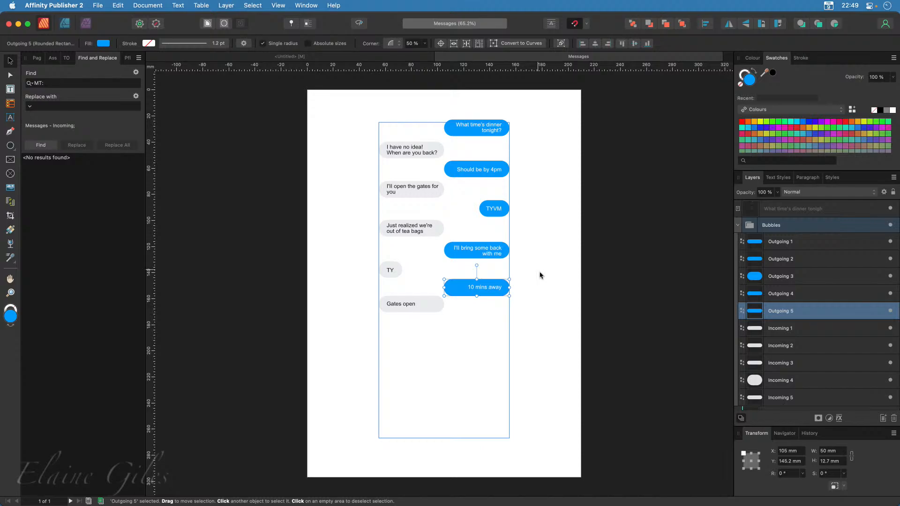
Add a global colour named Outgoing to the document swatches
{"action": "left_click", "coordinate": [787, 109]}
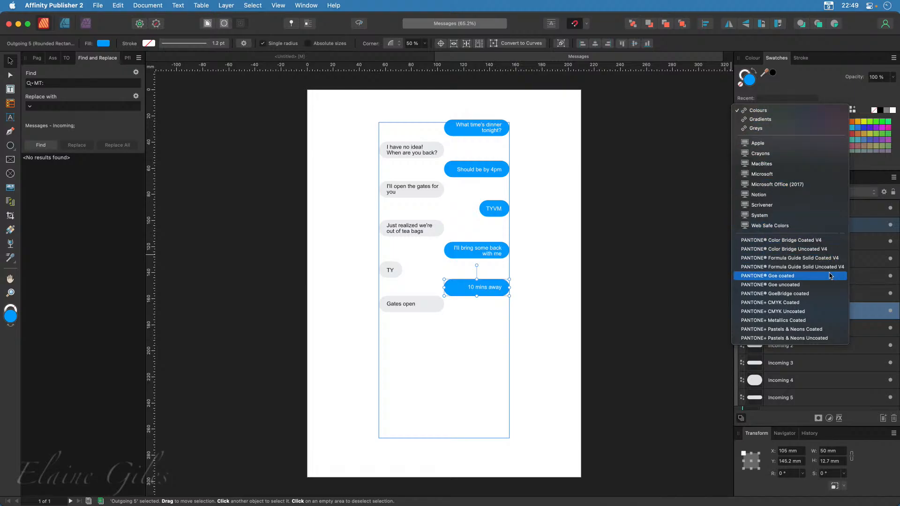
{"action": "left_click", "coordinate": [876, 90]}
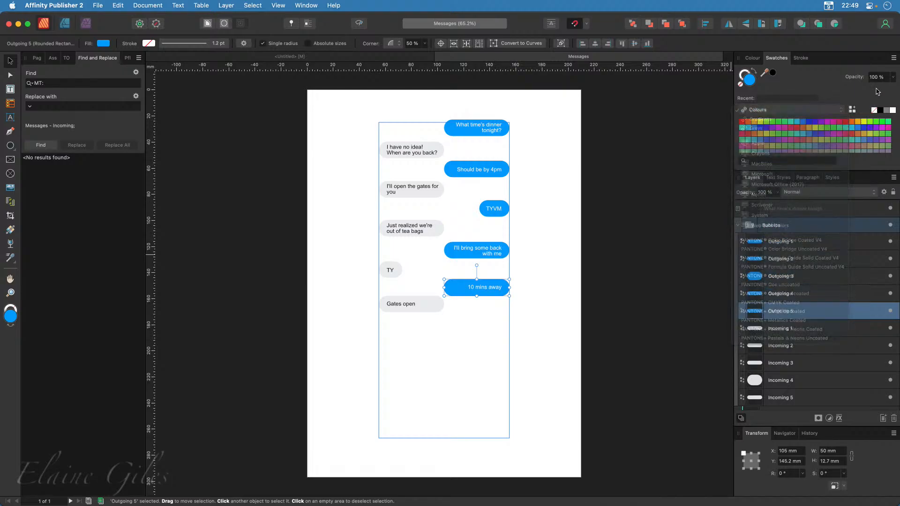
{"action": "left_click", "coordinate": [894, 59]}
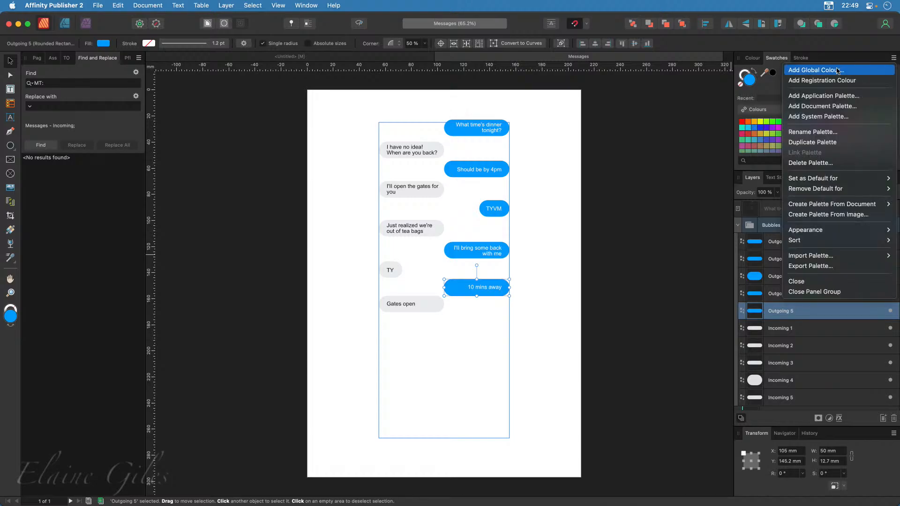
{"action": "left_click", "coordinate": [818, 70]}
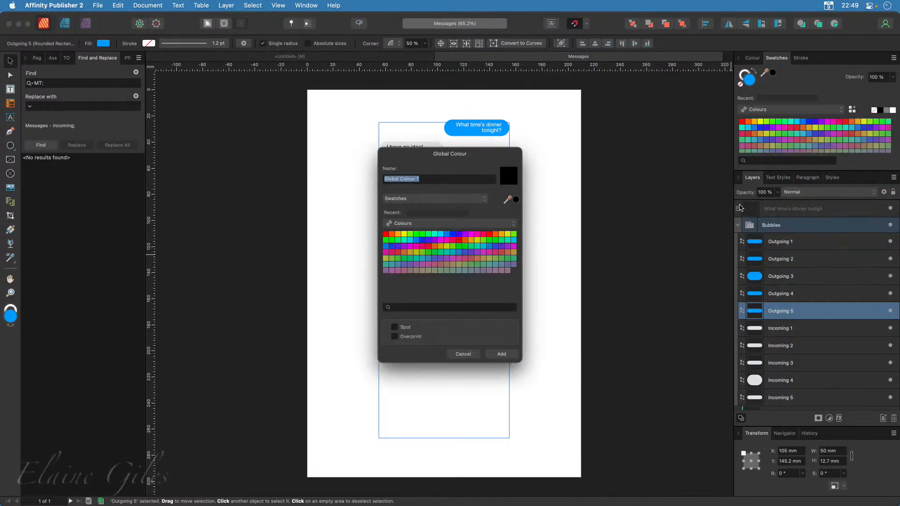
{"action": "left_click_drag", "start_coordinate": [425, 157], "coordinate": [614, 154]}
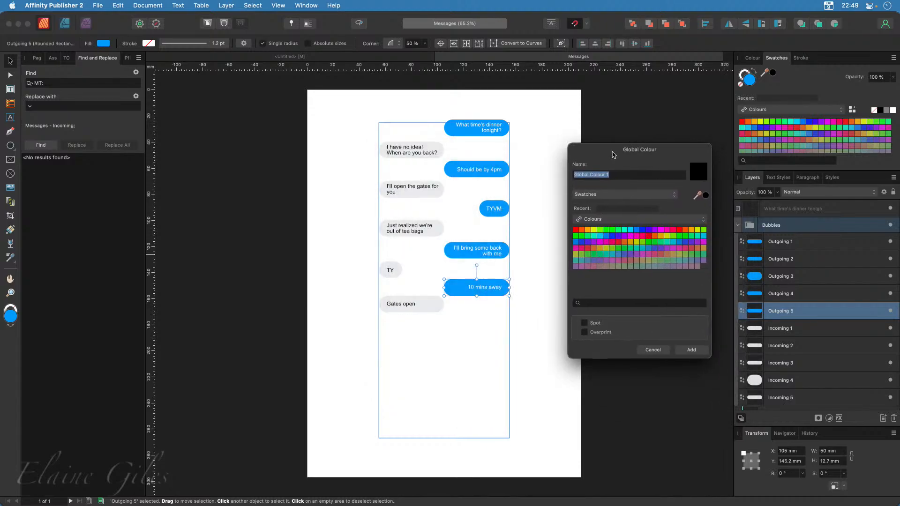
{"action": "type", "text": "Outgoing"}
{"action": "left_click_drag", "start_coordinate": [698, 201], "coordinate": [448, 171]}
{"action": "left_click", "coordinate": [691, 351]}
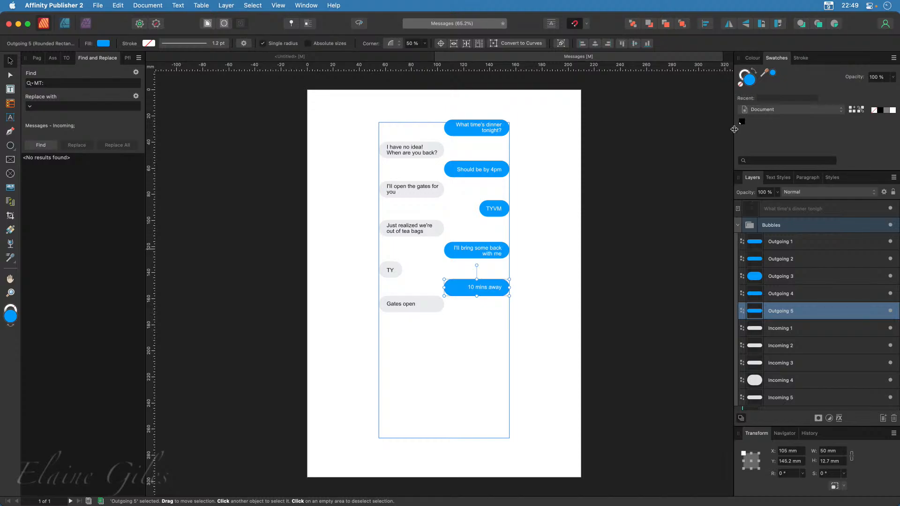
Apply the Outgoing swatch to the Outgoing 5 bubble and try to edit its fill to the blue sampled from another bubble
{"action": "double_click", "coordinate": [741, 123]}
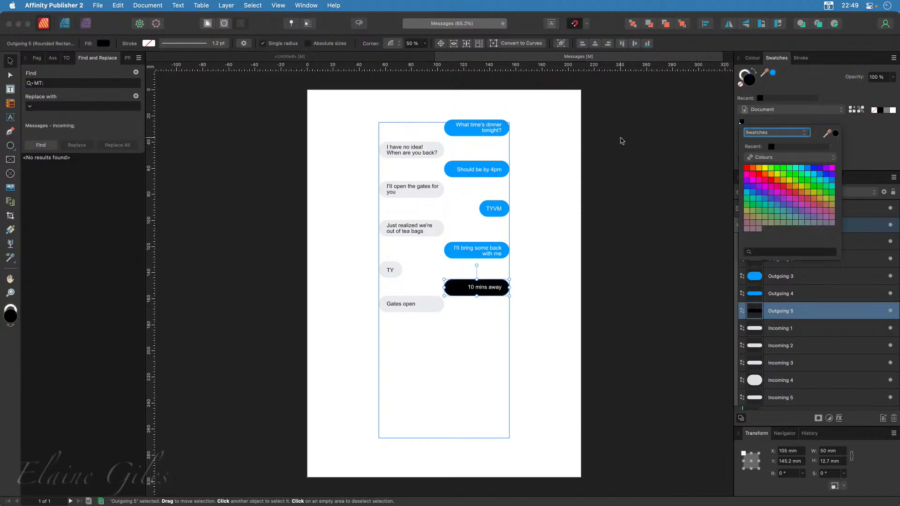
{"action": "left_click", "coordinate": [700, 156]}
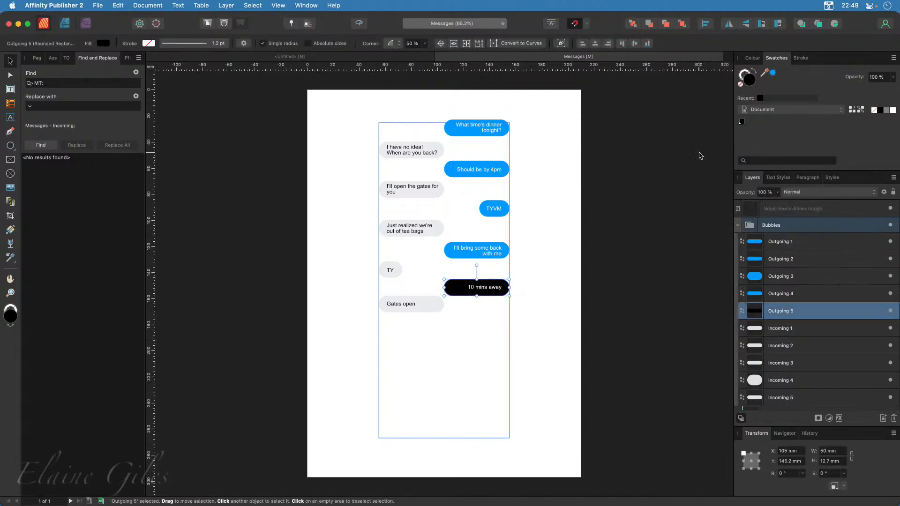
{"action": "right_click", "coordinate": [742, 123]}
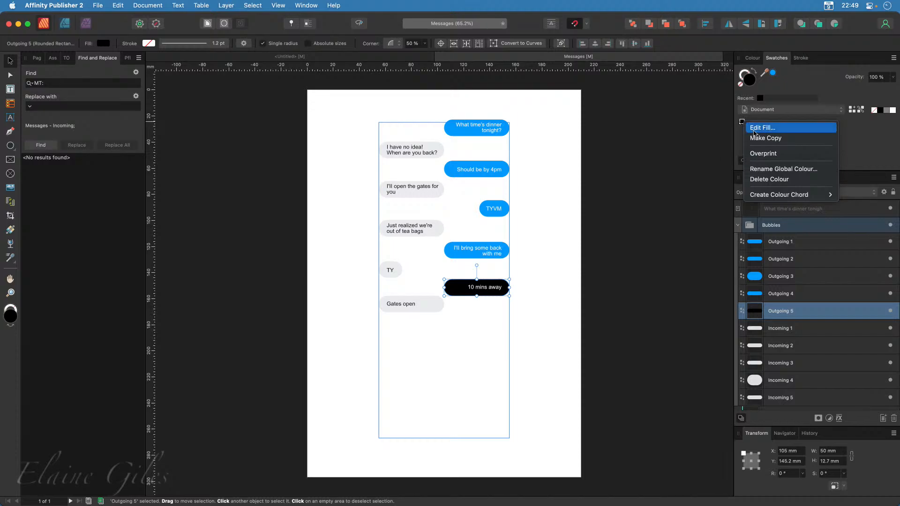
{"action": "left_click", "coordinate": [754, 130]}
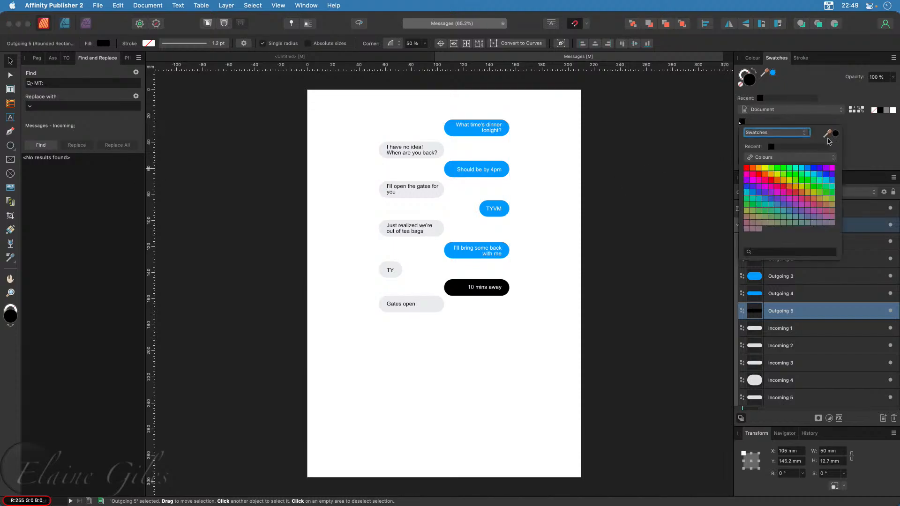
{"action": "left_click_drag", "start_coordinate": [836, 136], "coordinate": [456, 166]}
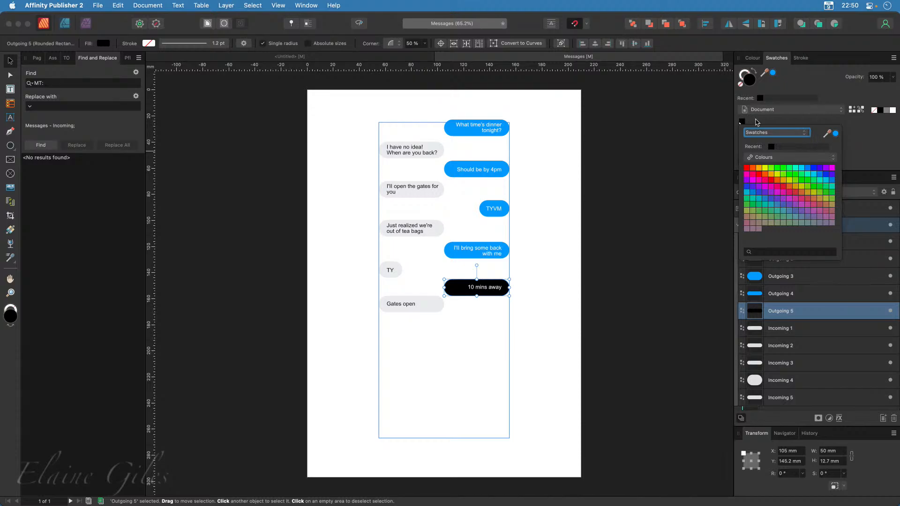
{"action": "left_click", "coordinate": [757, 122]}
{"action": "right_click", "coordinate": [742, 122]}
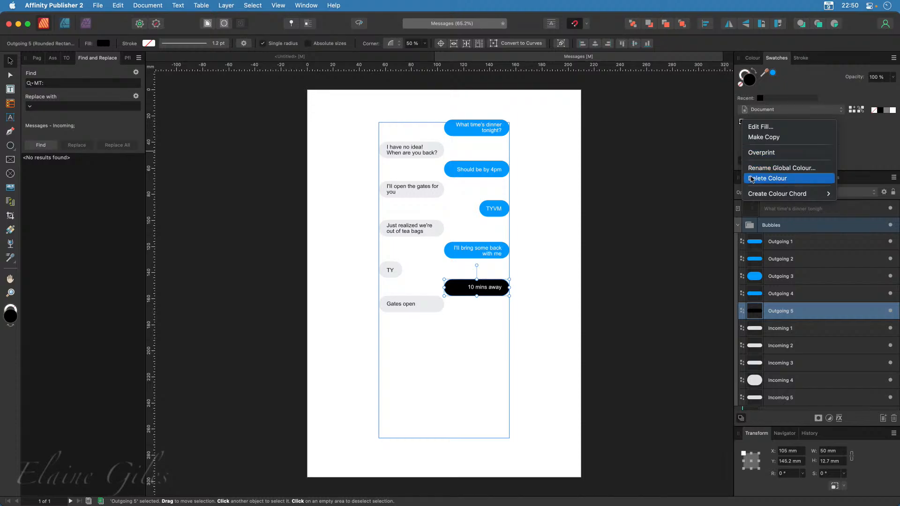
{"action": "left_click", "coordinate": [755, 168]}
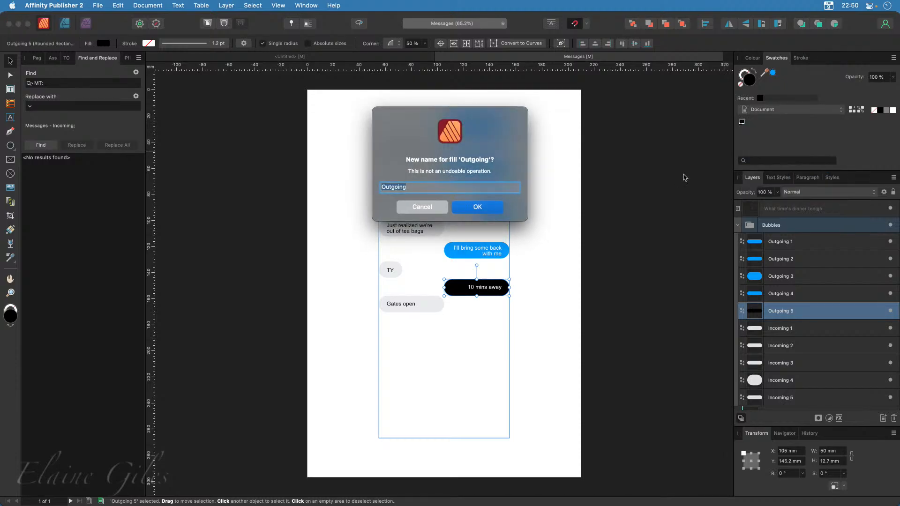
{"action": "left_click", "coordinate": [436, 206]}
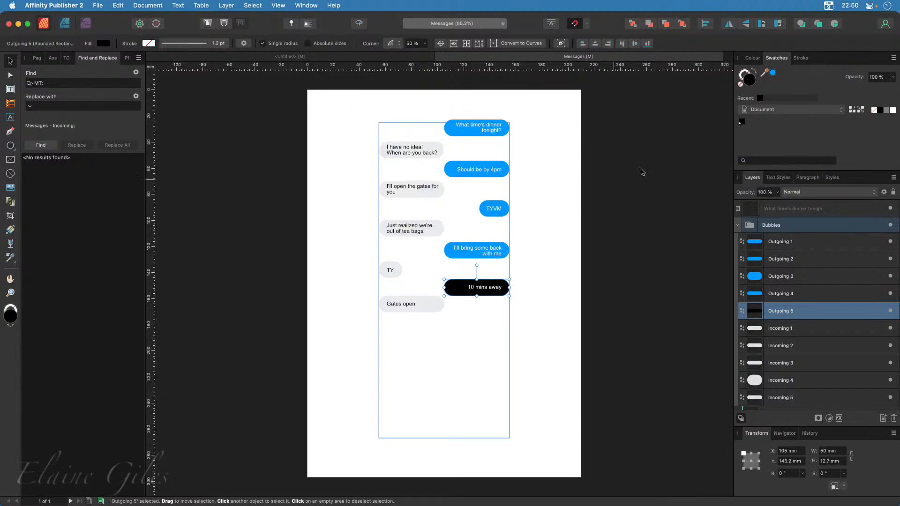
Delete the black Outgoing global colour from the document swatches
{"action": "right_click", "coordinate": [745, 126]}
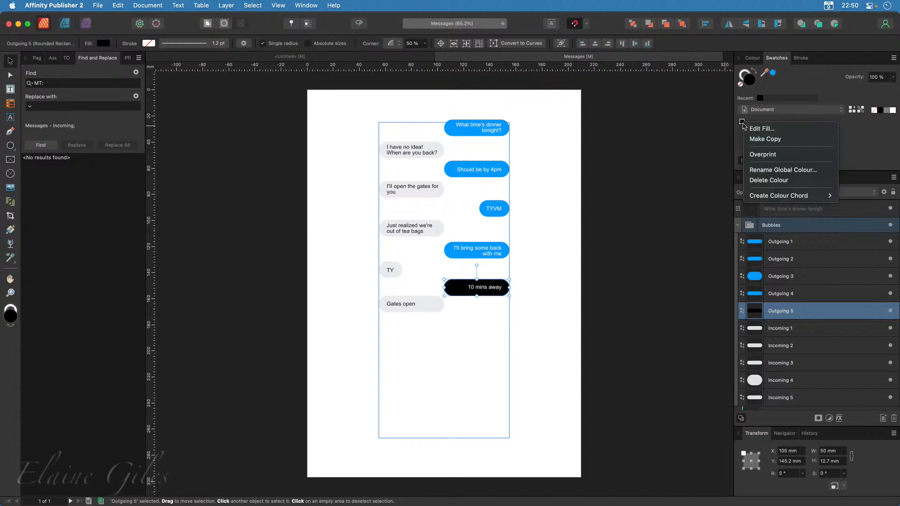
{"action": "left_click", "coordinate": [760, 181]}
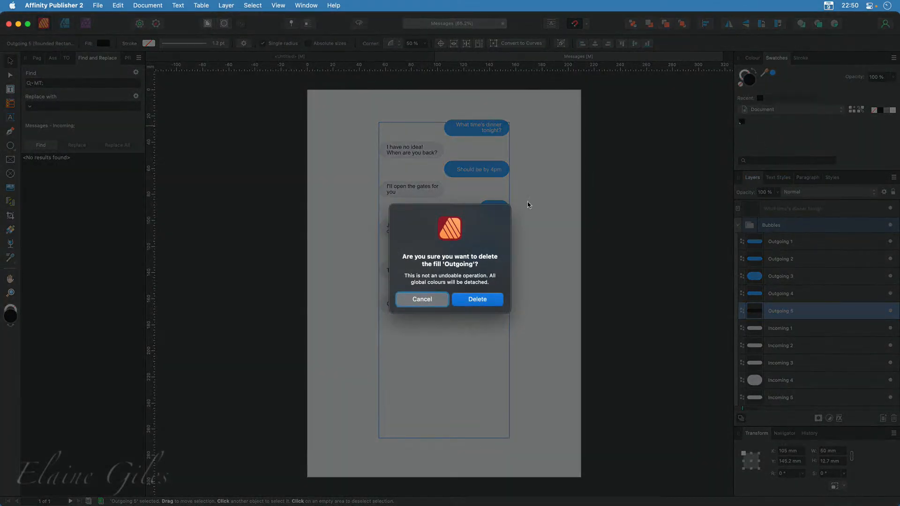
{"action": "left_click", "coordinate": [496, 304]}
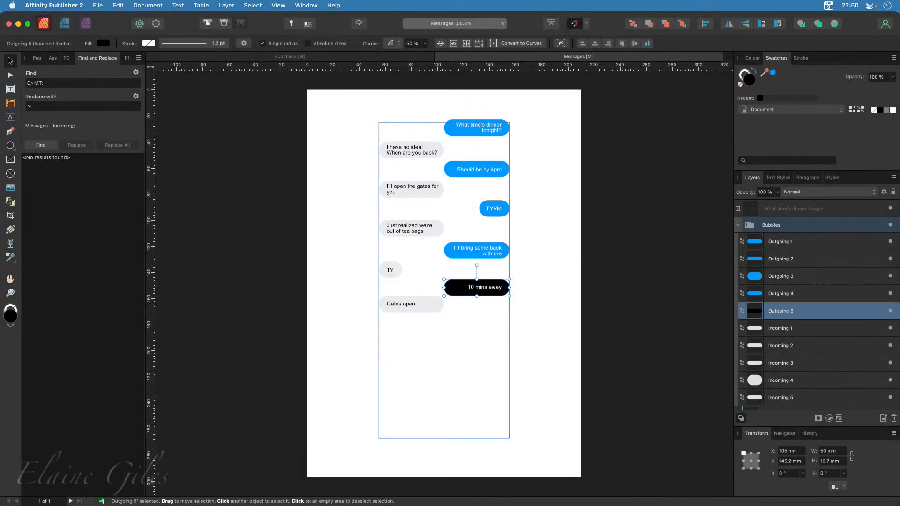
Add a global colour sampled from the blue of the first outgoing bubble and apply it to the Outgoing 1 to Outgoing 5 bubbles
{"action": "left_click", "coordinate": [894, 59]}
{"action": "left_click", "coordinate": [860, 75]}
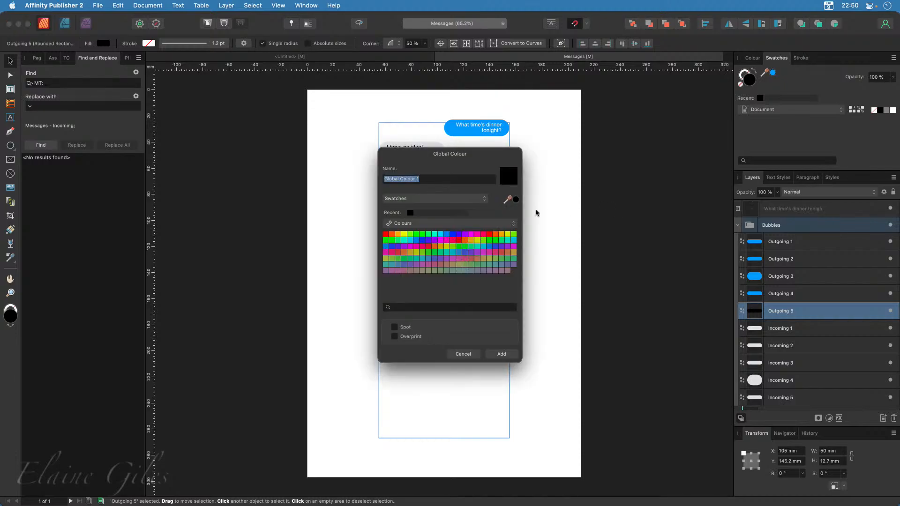
{"action": "left_click_drag", "start_coordinate": [517, 200], "coordinate": [461, 127]}
{"action": "left_click", "coordinate": [517, 200]}
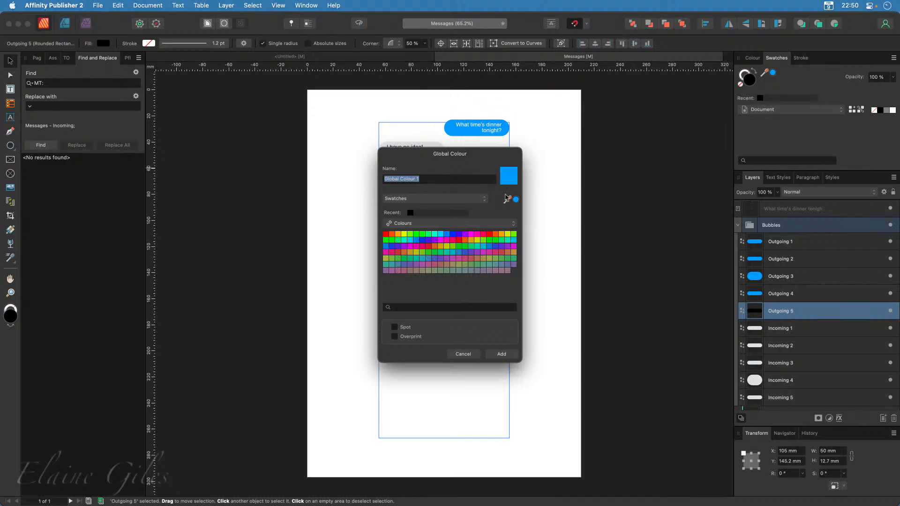
{"action": "type", "text": "Outgoing"}
{"action": "left_click", "coordinate": [506, 354]}
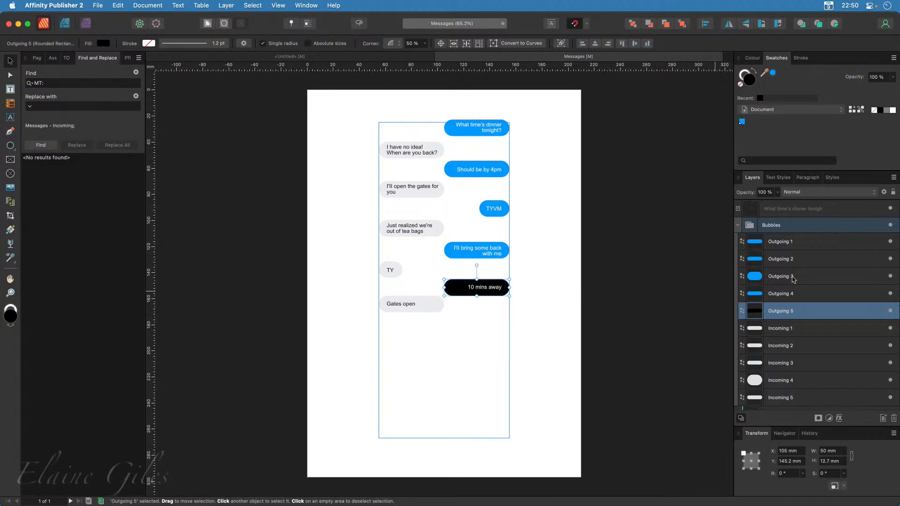
{"action": "left_click", "coordinate": [795, 245], "text": "shift"}
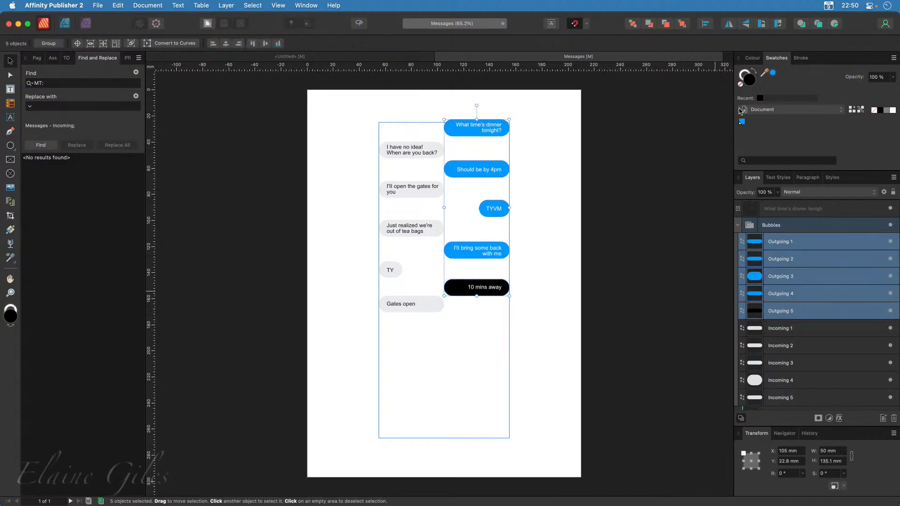
{"action": "left_click", "coordinate": [741, 121]}
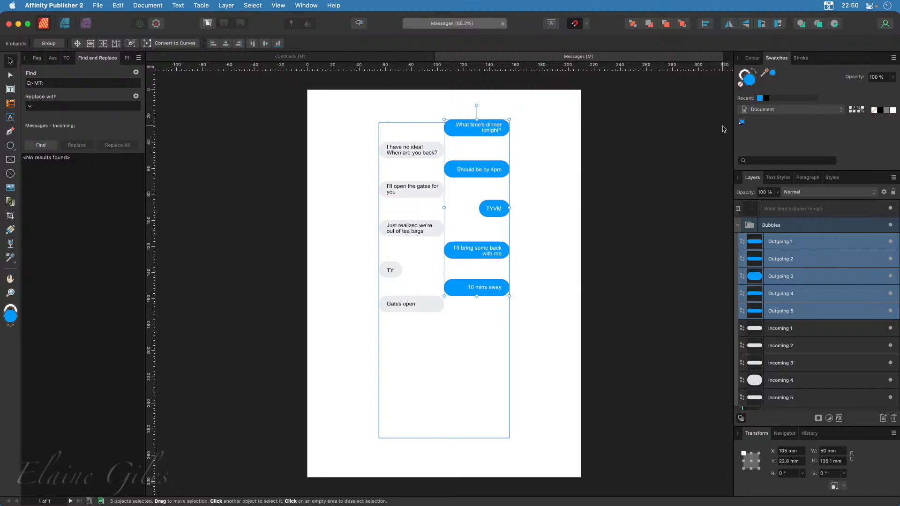
Edit the blue global colour's fill with RGB Hex Sliders, setting it to purple C21BFF
{"action": "right_click", "coordinate": [743, 122]}
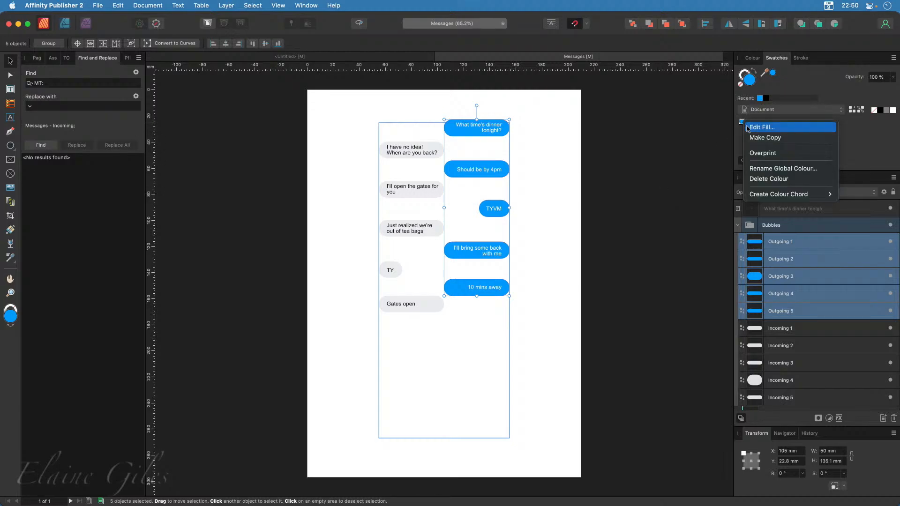
{"action": "left_click", "coordinate": [752, 128]}
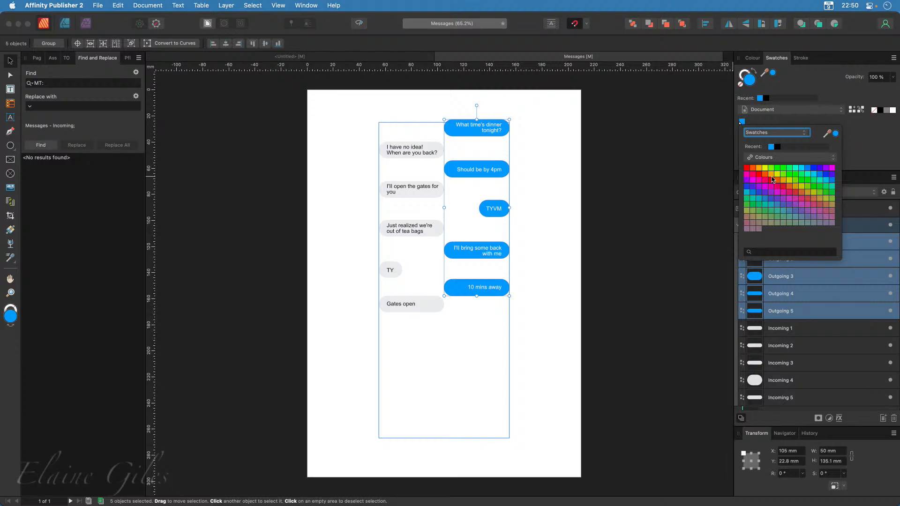
{"action": "left_click", "coordinate": [804, 157]}
{"action": "left_click", "coordinate": [805, 160]}
{"action": "left_click", "coordinate": [807, 159]}
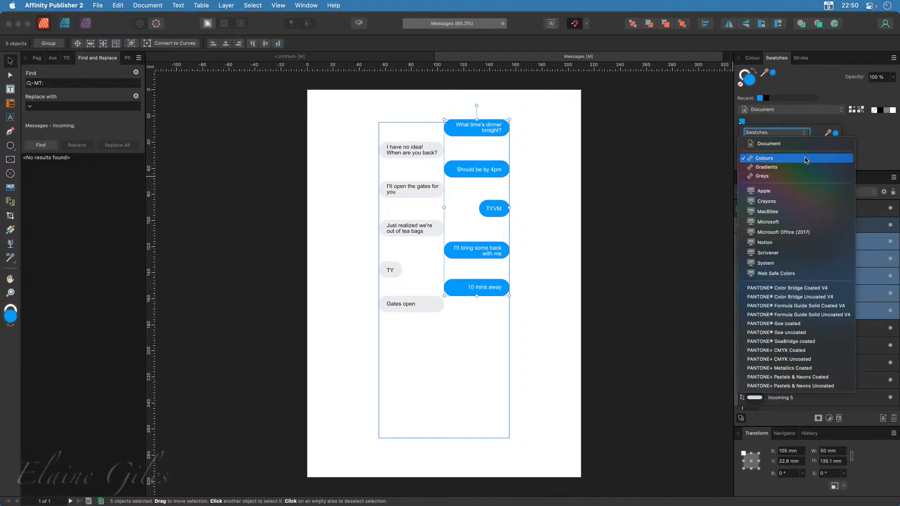
{"action": "left_click", "coordinate": [806, 160]}
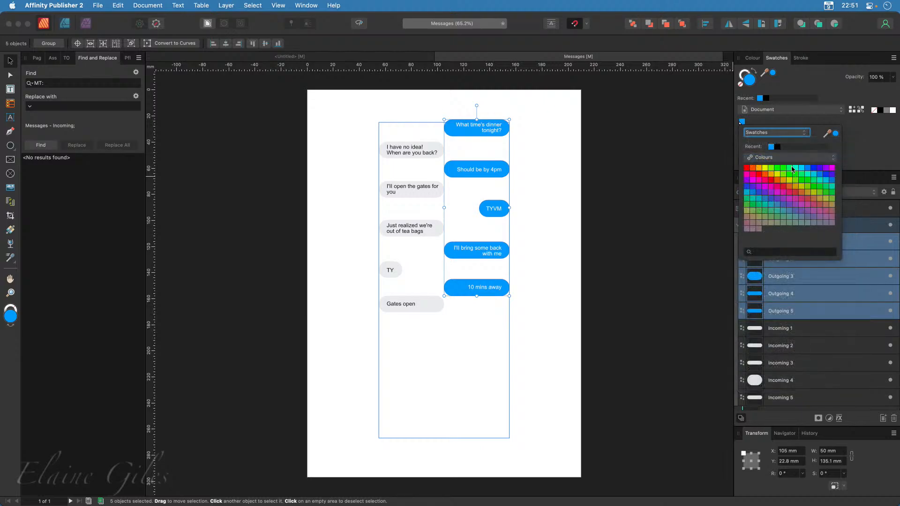
{"action": "left_click", "coordinate": [802, 134]}
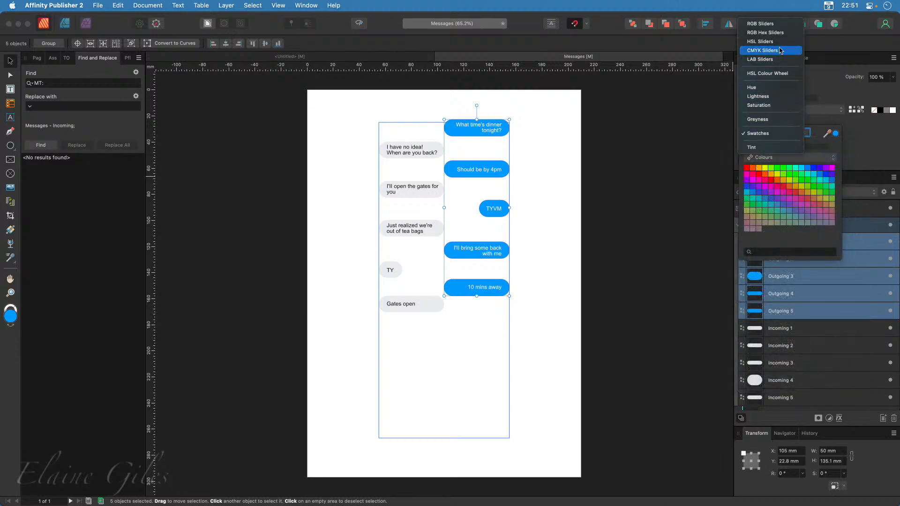
{"action": "left_click", "coordinate": [780, 33]}
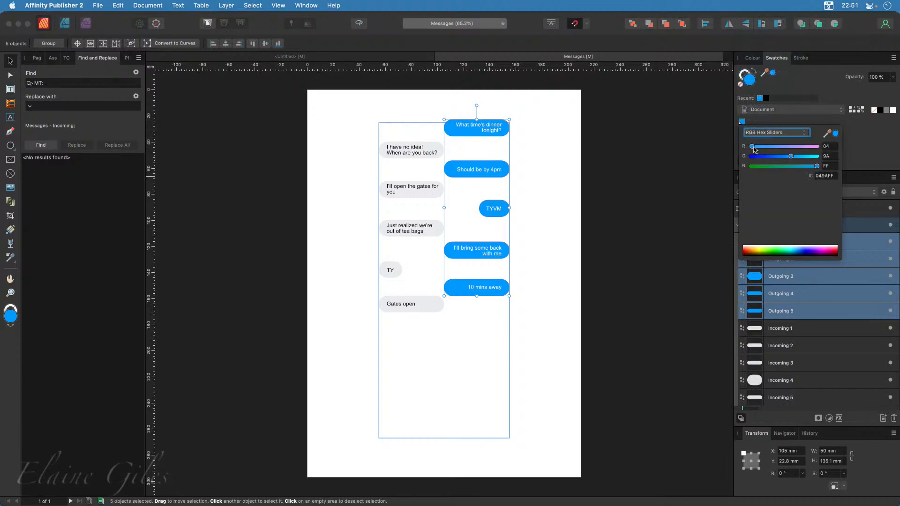
{"action": "mouse_move", "coordinate": [752, 147]}
{"action": "left_mouse_down"}
{"action": "mouse_move", "coordinate": [804, 148]}
{"action": "mouse_move", "coordinate": [759, 163]}
{"action": "left_mouse_up"}
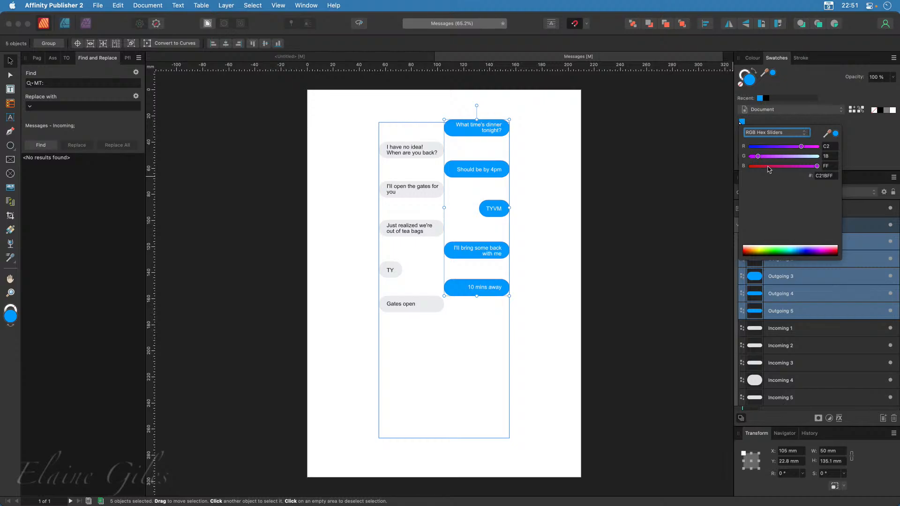
{"action": "left_click", "coordinate": [825, 178]}
{"action": "key", "text": "Return"}
{"action": "left_click", "coordinate": [768, 124]}
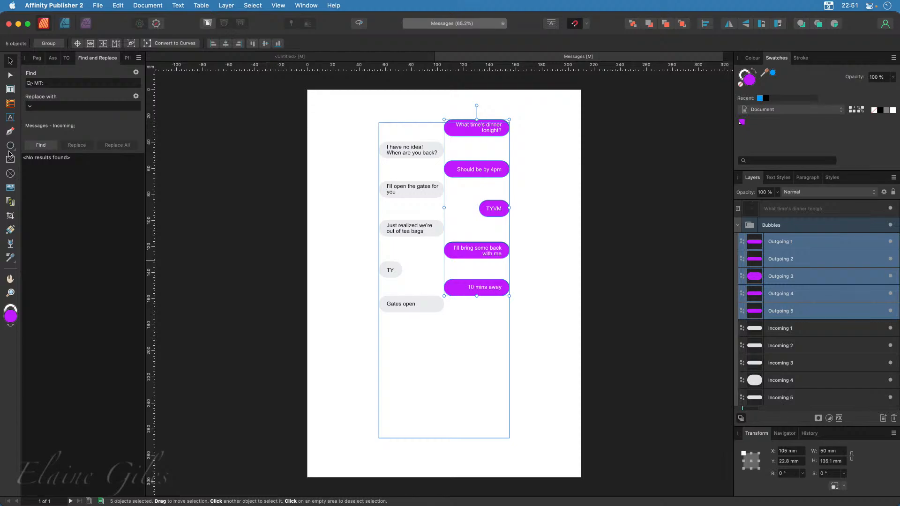
Draw a rounded rectangle about 63.2 by 13.8 mm near the page's lower left corner and round its corners to 50%
{"action": "left_click", "coordinate": [12, 147]}
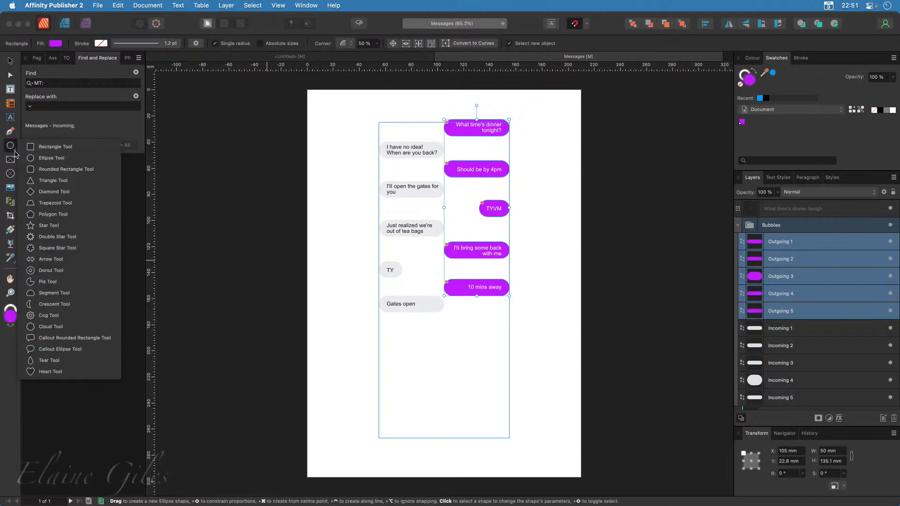
{"action": "left_click", "coordinate": [61, 170]}
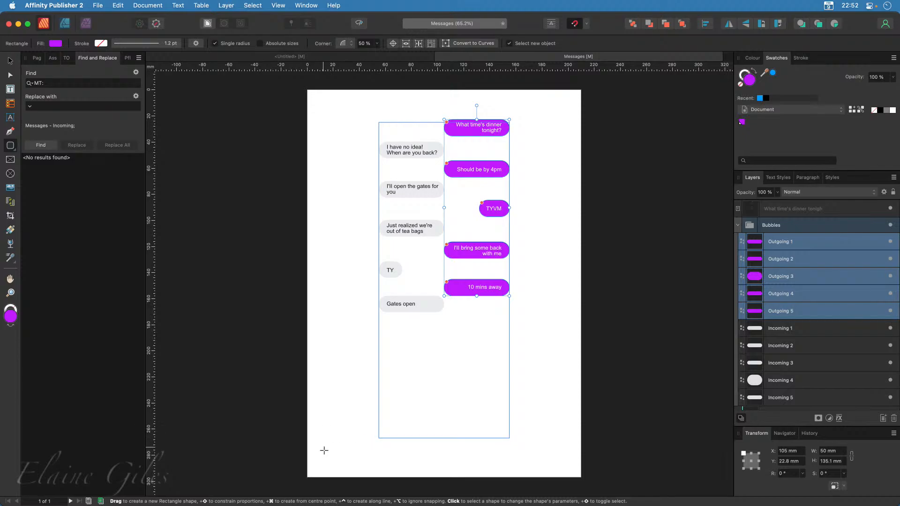
{"action": "left_click_drag", "start_coordinate": [324, 450], "coordinate": [406, 465]}
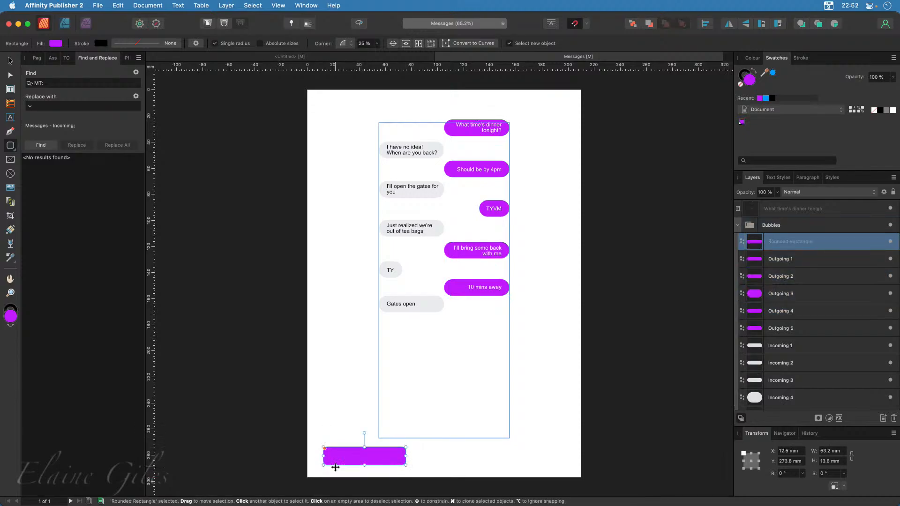
{"action": "scroll", "coordinate": [327, 475], "scroll_direction": "up", "scroll_amount": 2}
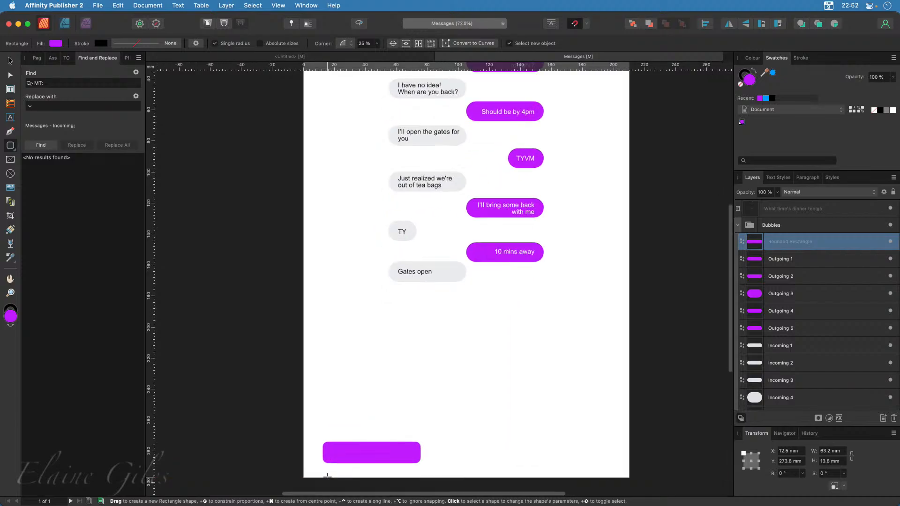
{"action": "scroll", "coordinate": [327, 475], "scroll_direction": "up", "scroll_amount": 5}
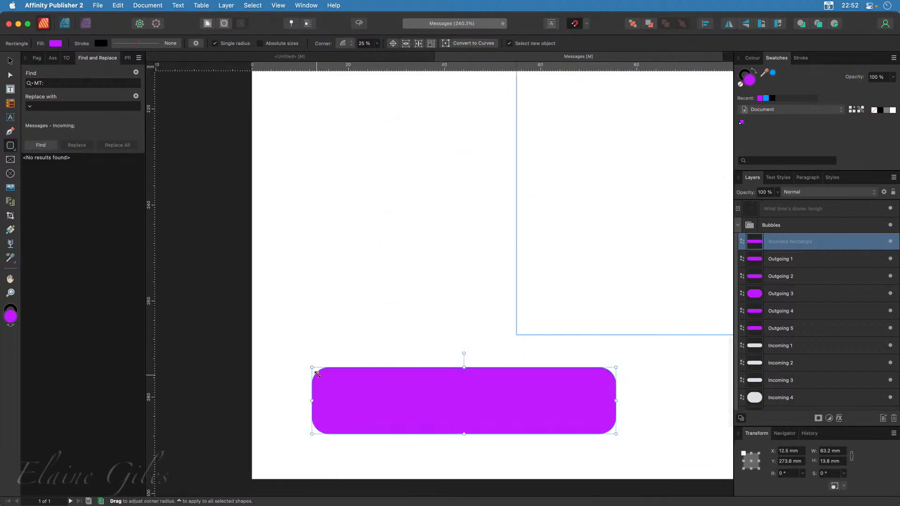
{"action": "left_click_drag", "start_coordinate": [317, 373], "coordinate": [327, 383]}
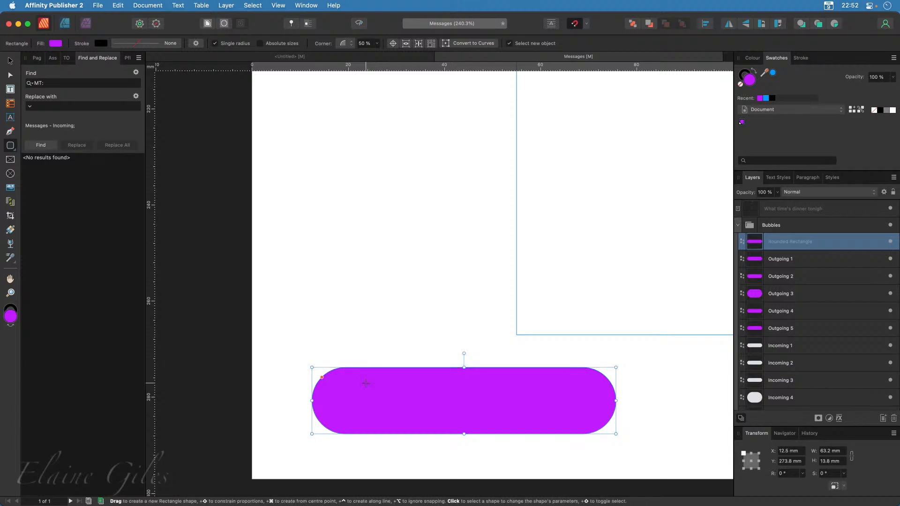
Switch to the Designer persona and display the Default asset category
{"action": "left_click", "coordinate": [65, 23]}
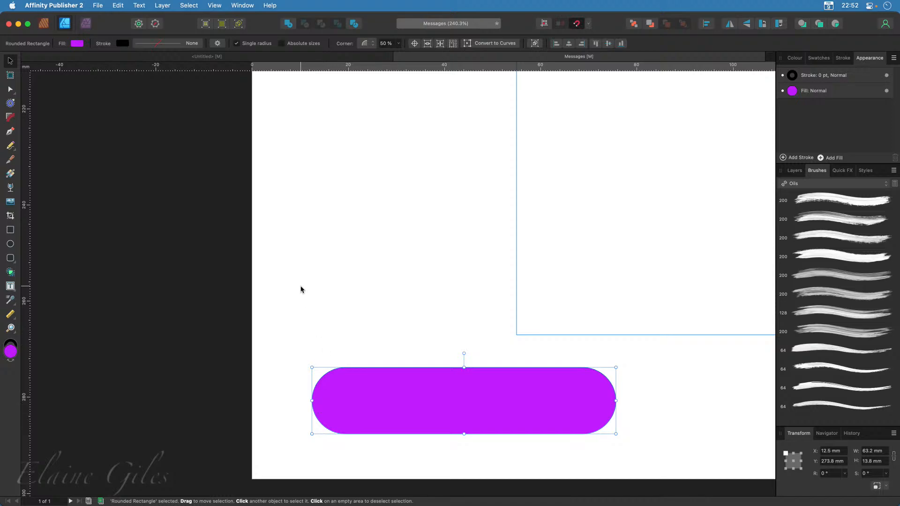
{"action": "key", "text": "shift+super+h"}
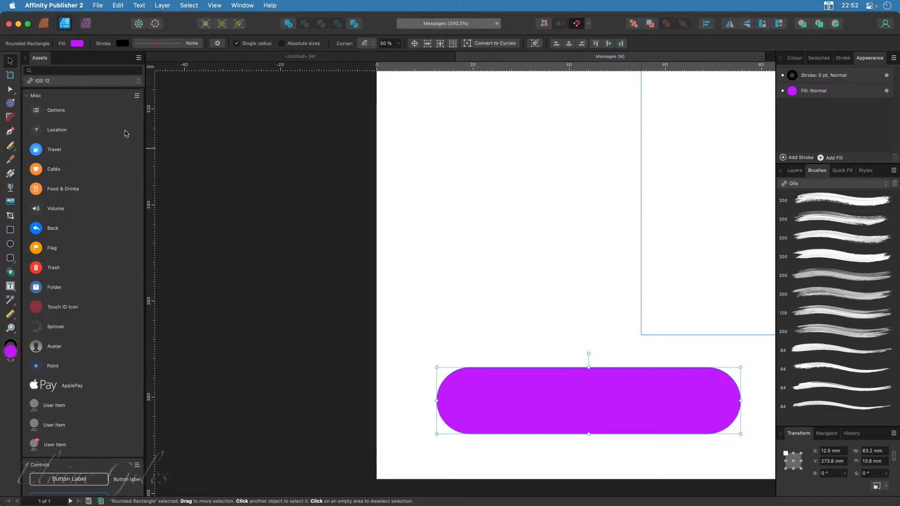
{"action": "left_click", "coordinate": [79, 81]}
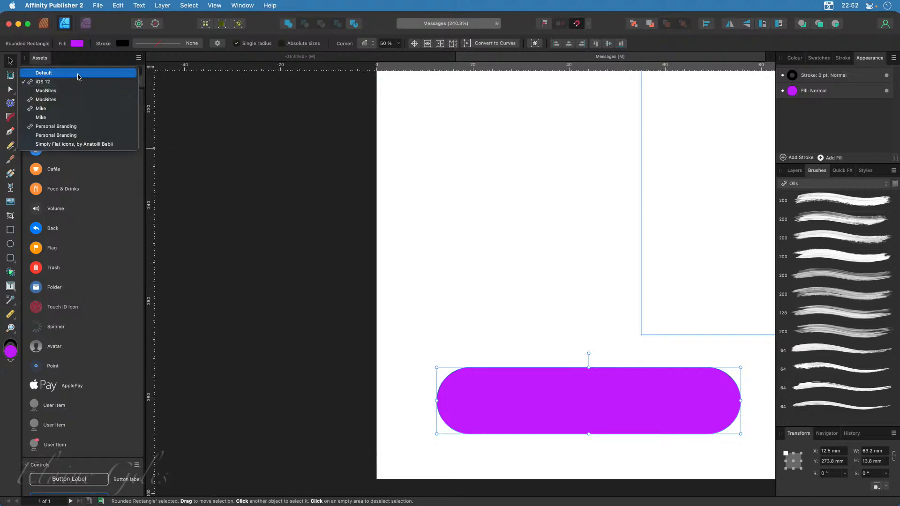
{"action": "left_click", "coordinate": [69, 74]}
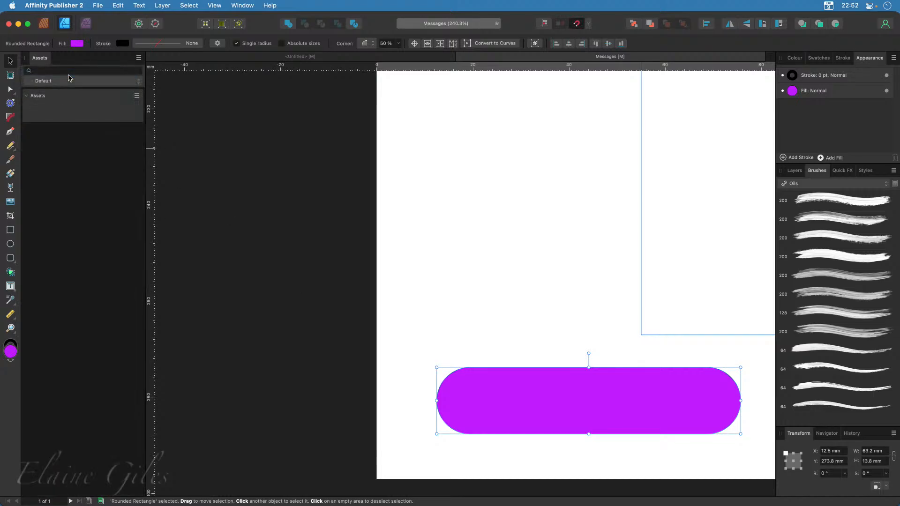
{"action": "left_click", "coordinate": [137, 96]}
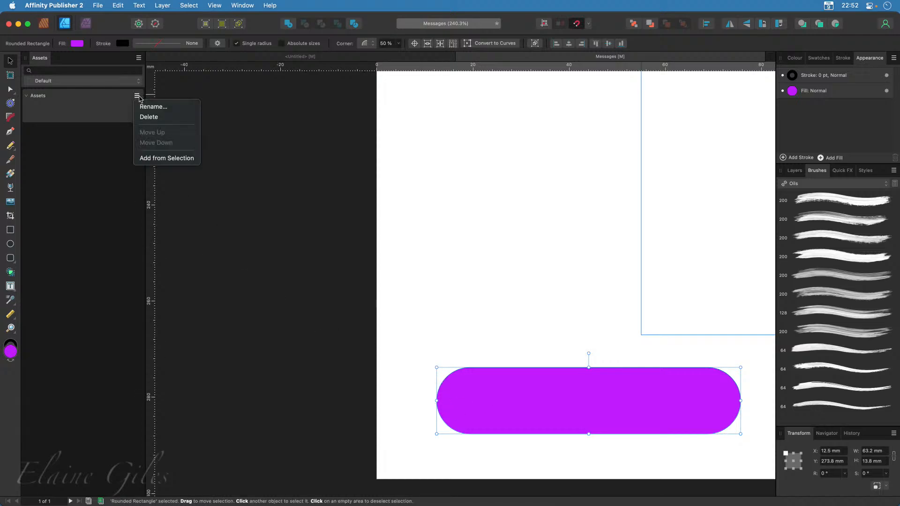
{"action": "left_click", "coordinate": [70, 195]}
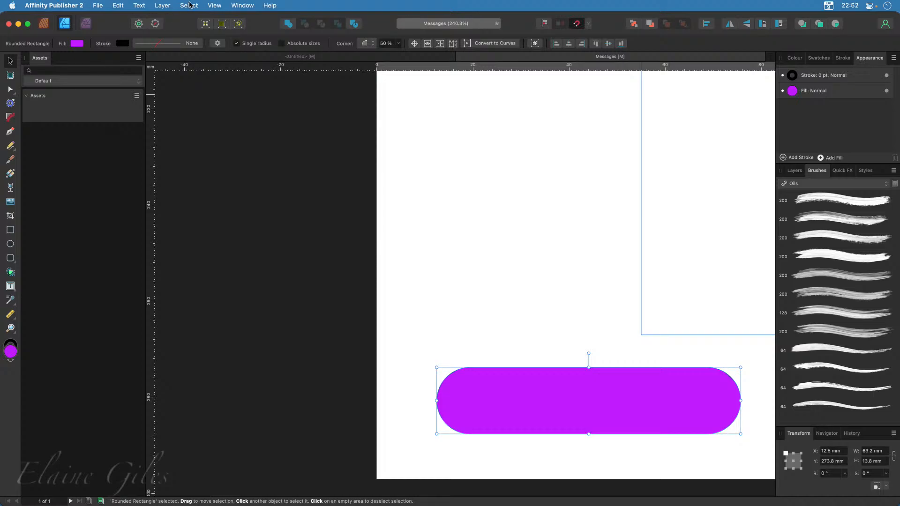
Create a symbol from the purple rounded rectangle and rename it as Bubble
{"action": "left_click", "coordinate": [243, 6]}
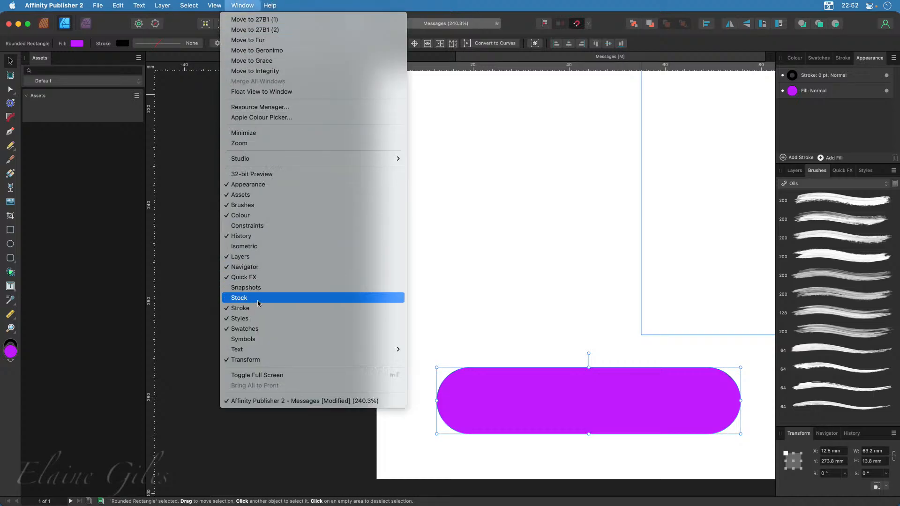
{"action": "left_click", "coordinate": [251, 337]}
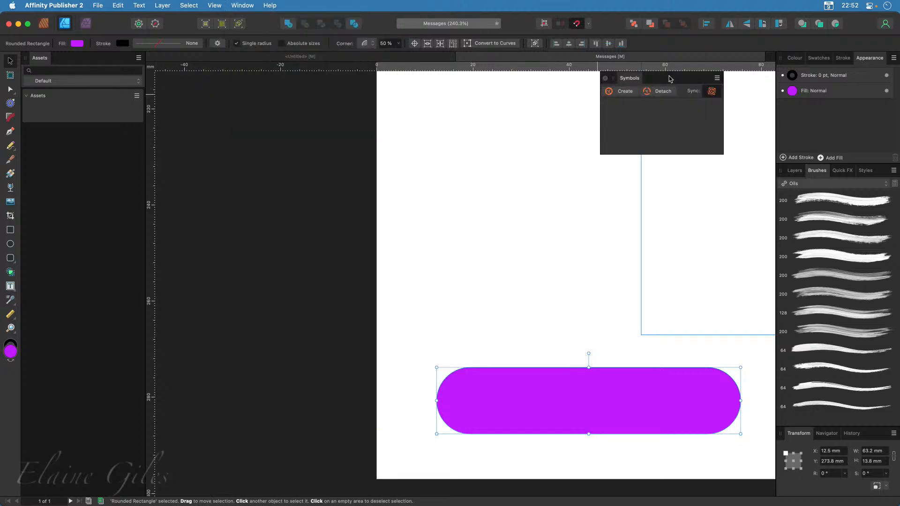
{"action": "left_click_drag", "start_coordinate": [670, 78], "coordinate": [233, 92]}
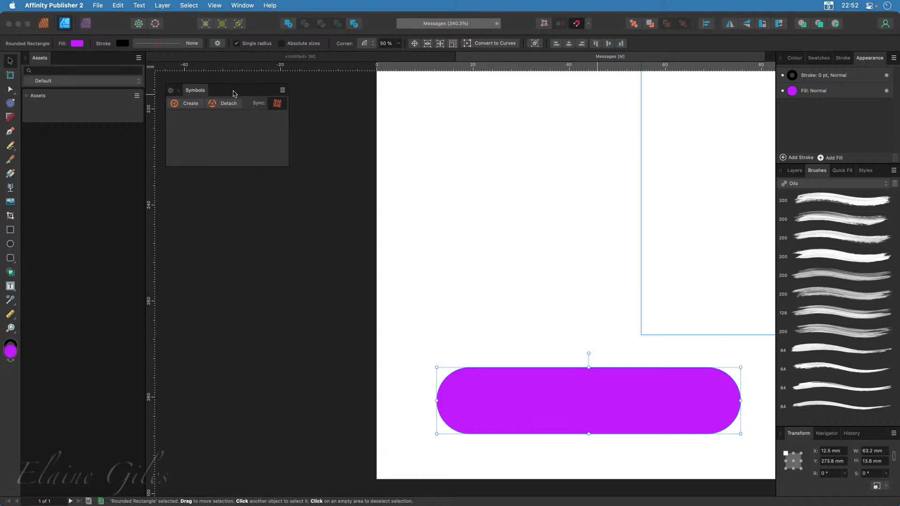
{"action": "left_click", "coordinate": [191, 103]}
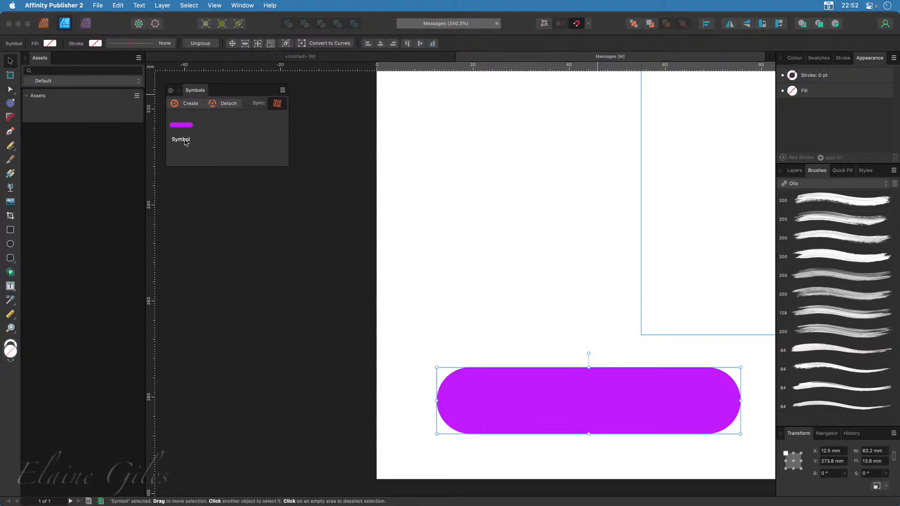
{"action": "right_click", "coordinate": [186, 142]}
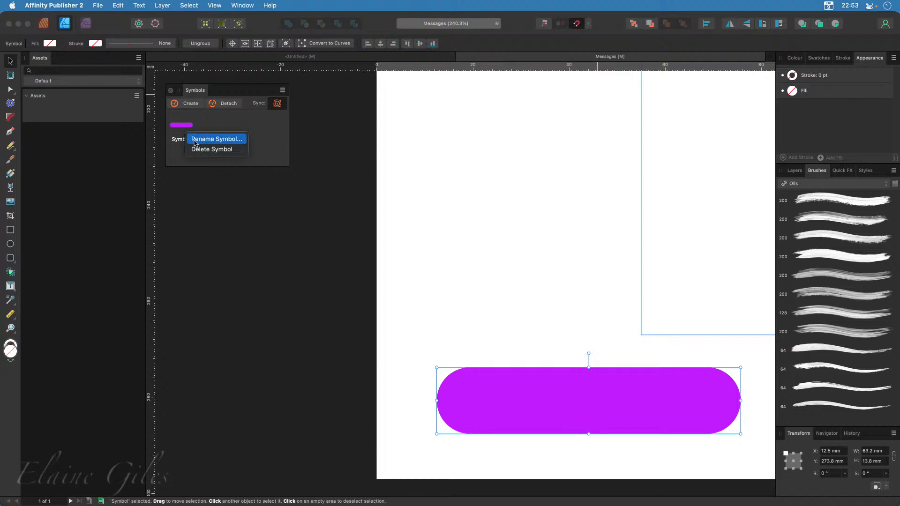
{"action": "left_click", "coordinate": [197, 142]}
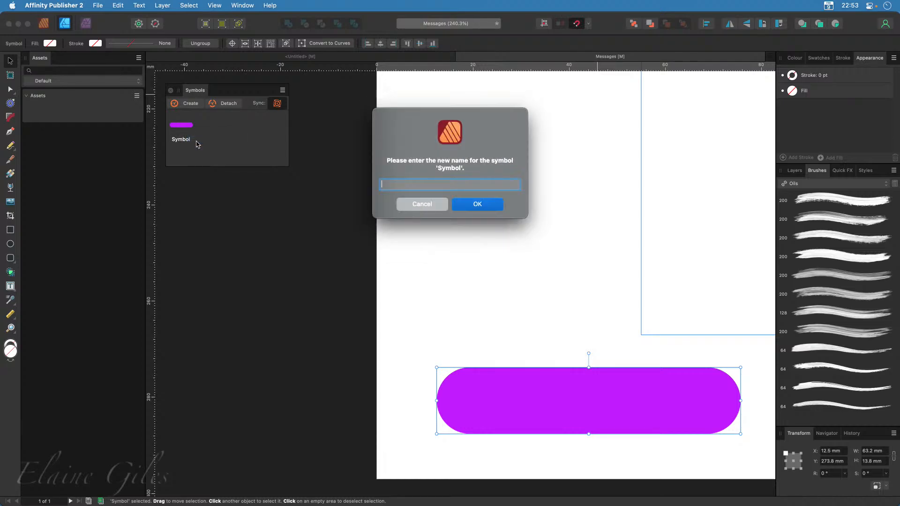
{"action": "type", "text": "Bubble"}
{"action": "left_click", "coordinate": [478, 206]}
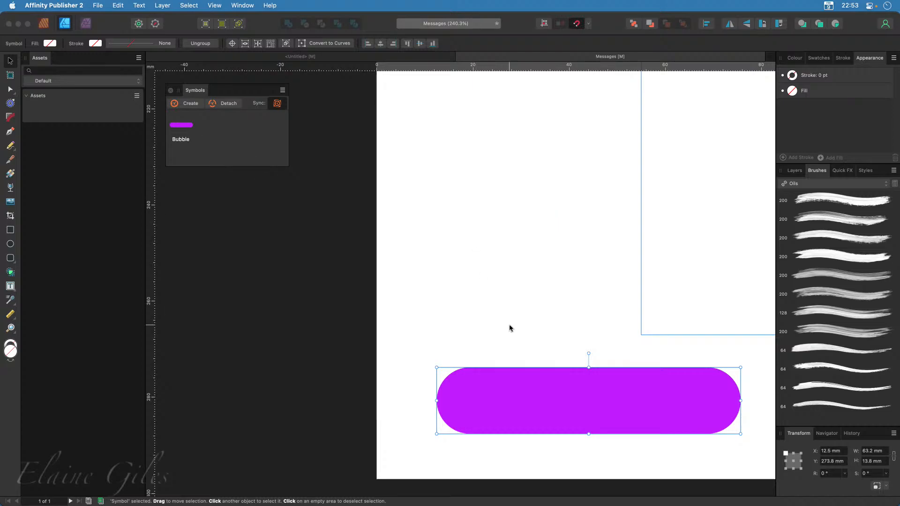
Examine the new symbol's place in the layer stack and expand it to show the shape it contains
{"action": "left_click", "coordinate": [795, 171]}
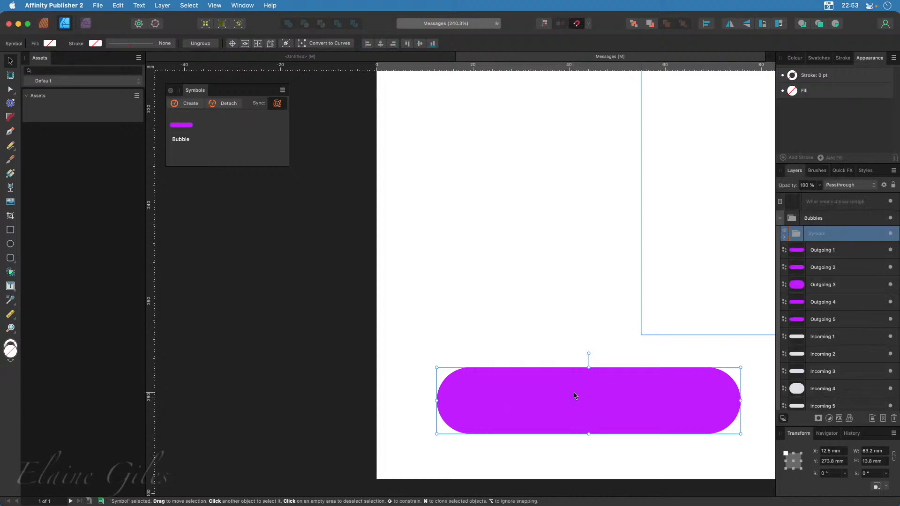
{"action": "scroll", "coordinate": [819, 305], "scroll_direction": "down", "scroll_amount": 1}
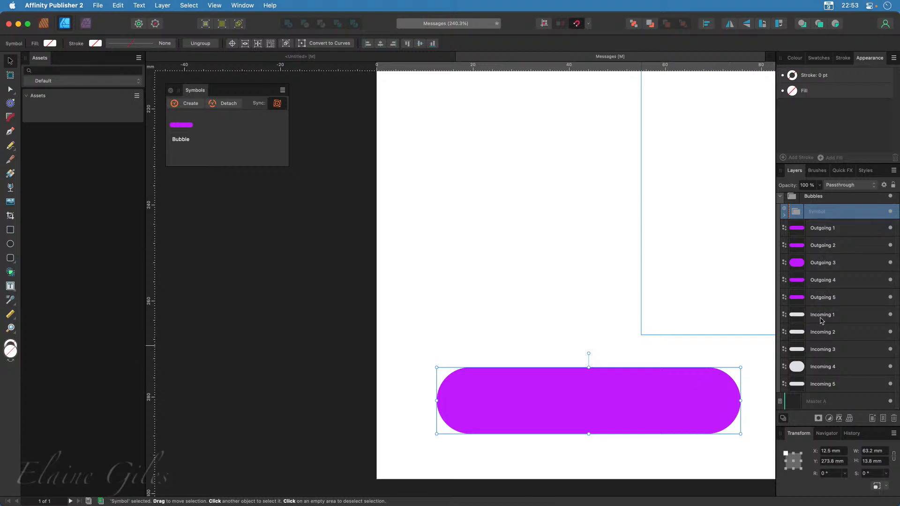
{"action": "scroll", "coordinate": [822, 320], "scroll_direction": "up", "scroll_amount": 1}
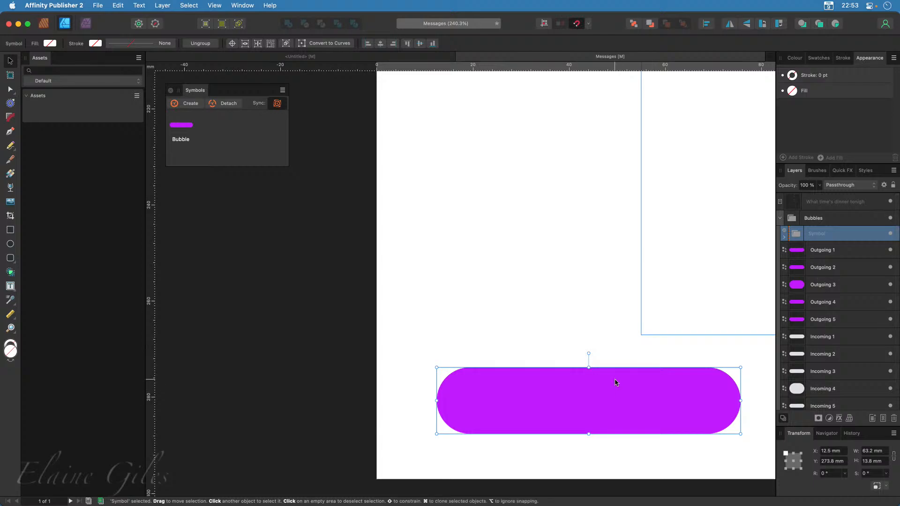
{"action": "left_click", "coordinate": [446, 352]}
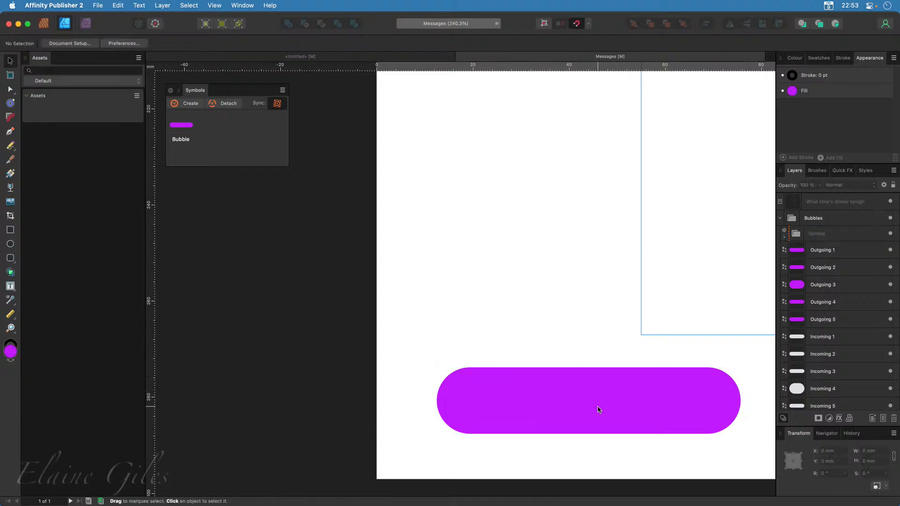
{"action": "left_click", "coordinate": [600, 410]}
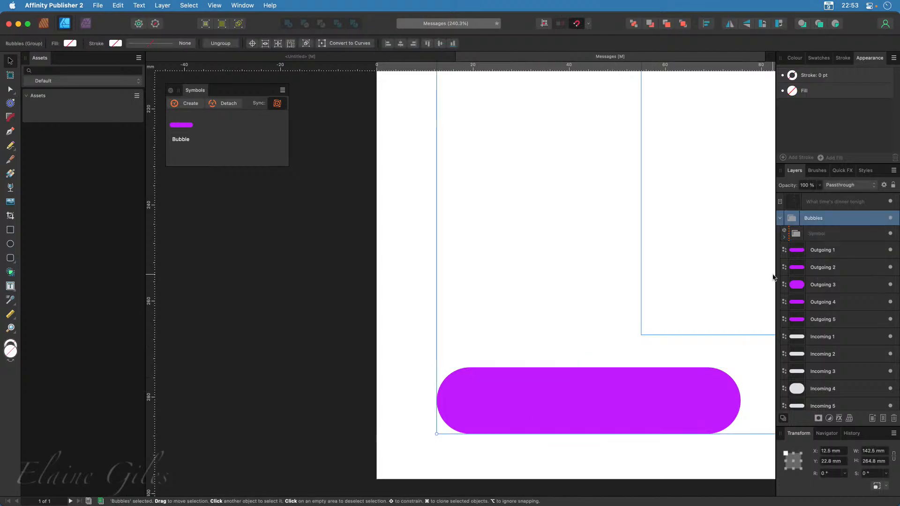
{"action": "left_click", "coordinate": [786, 238]}
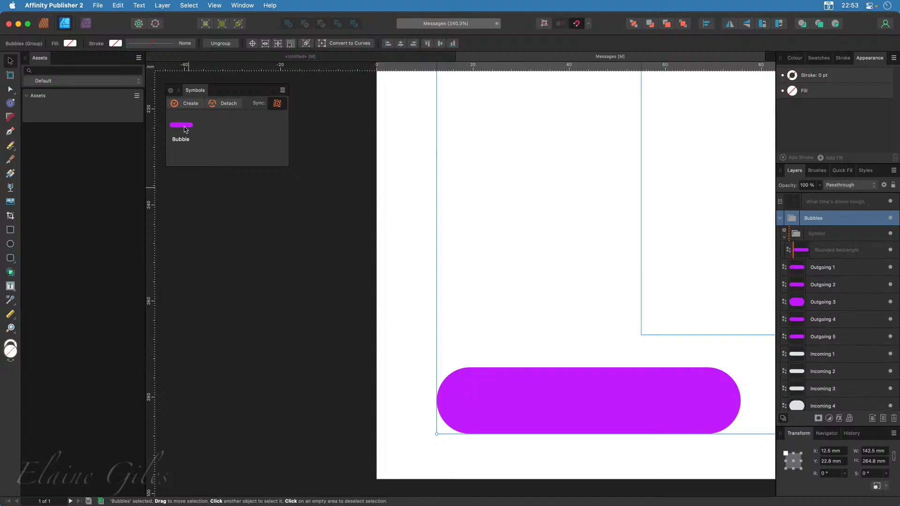
Place two more instances of the Bubble symbol above the original, aligned with its left edge at X 12.5 mm
{"action": "left_click_drag", "start_coordinate": [185, 127], "coordinate": [524, 231]}
{"action": "left_click", "coordinate": [524, 232]}
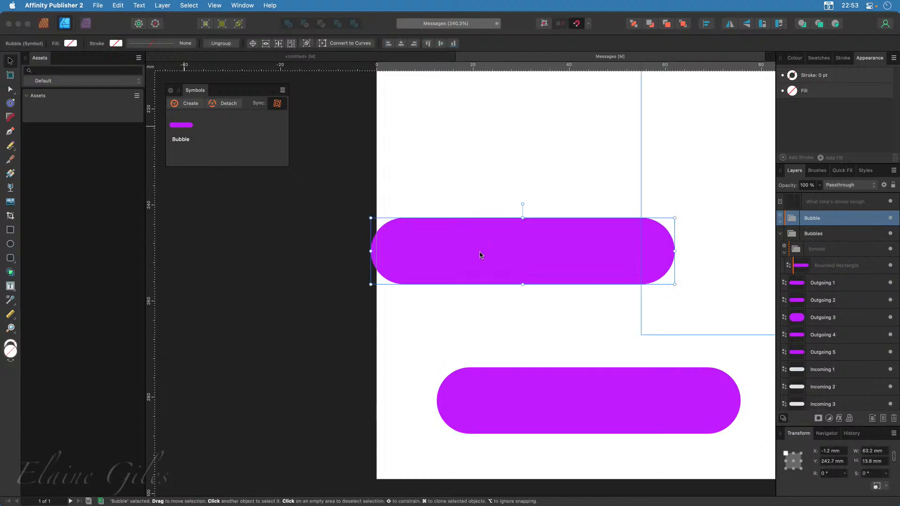
{"action": "left_click_drag", "start_coordinate": [480, 255], "coordinate": [541, 292]}
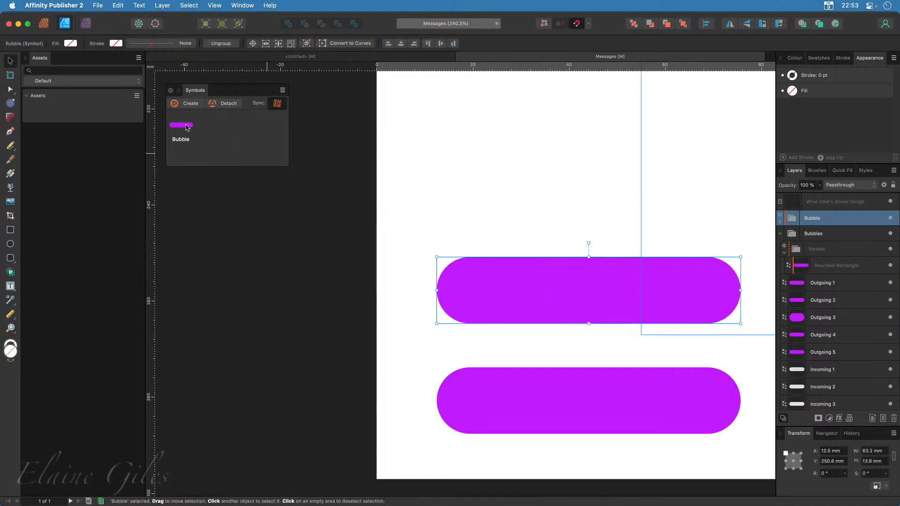
{"action": "left_click_drag", "start_coordinate": [183, 126], "coordinate": [591, 177]}
{"action": "left_click", "coordinate": [536, 178]}
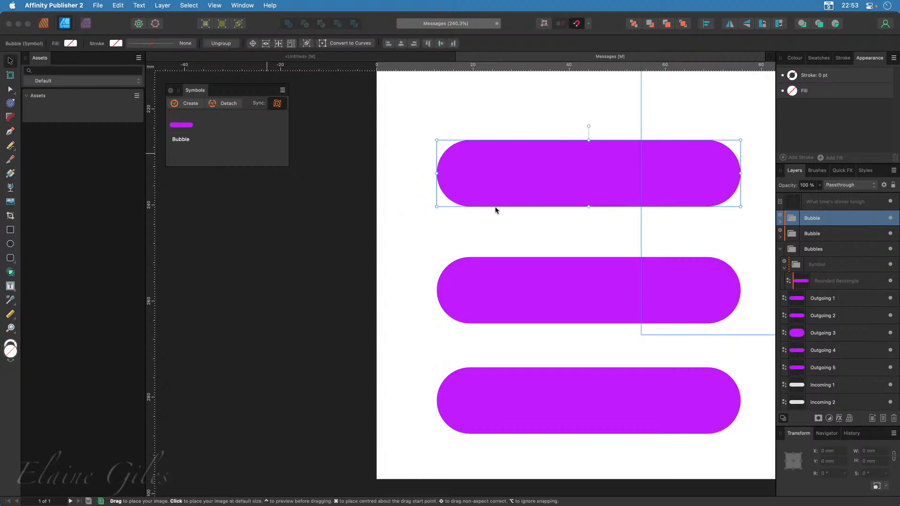
Reduce the corner radius of the rounded rectangle inside the uppermost Bubble instance to 14%
{"action": "double_click", "coordinate": [479, 162]}
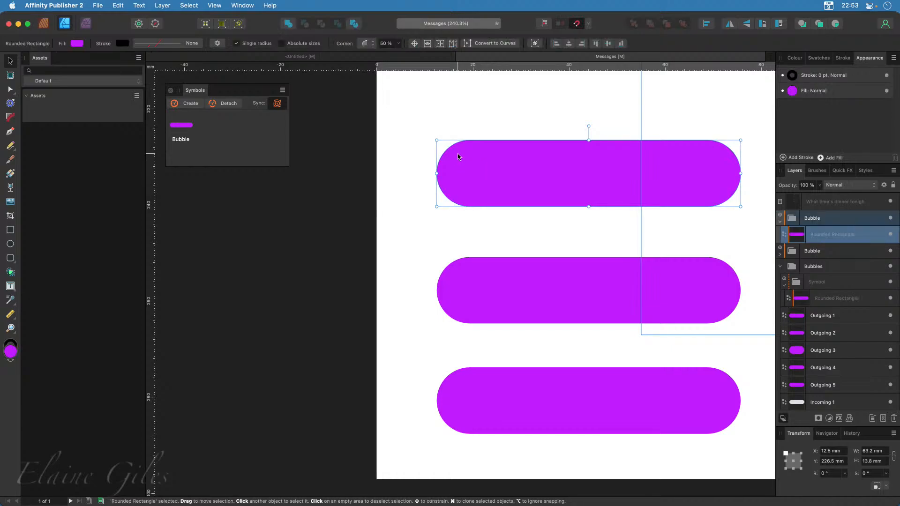
{"action": "key", "text": "a"}
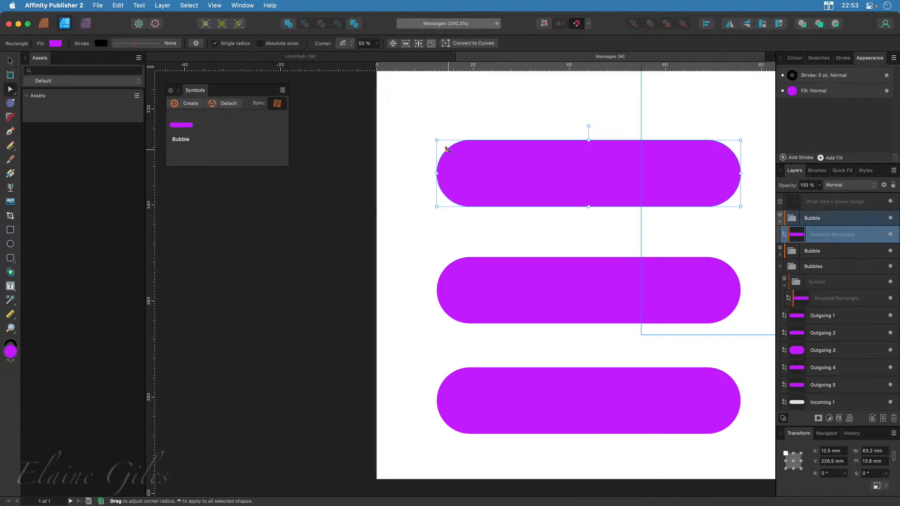
{"action": "left_click_drag", "start_coordinate": [446, 149], "coordinate": [437, 142]}
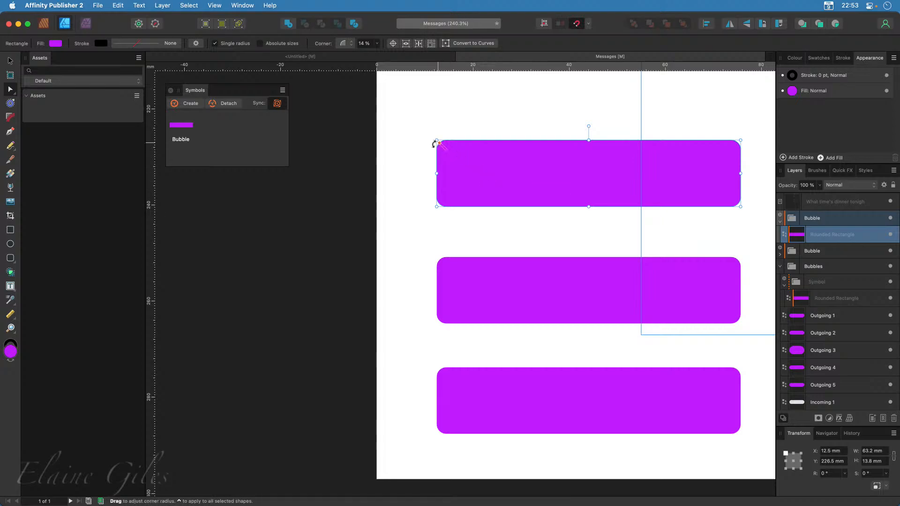
Return to the Publisher persona and round the uppermost Bubble instance's corners to 50%
{"action": "left_click", "coordinate": [44, 24]}
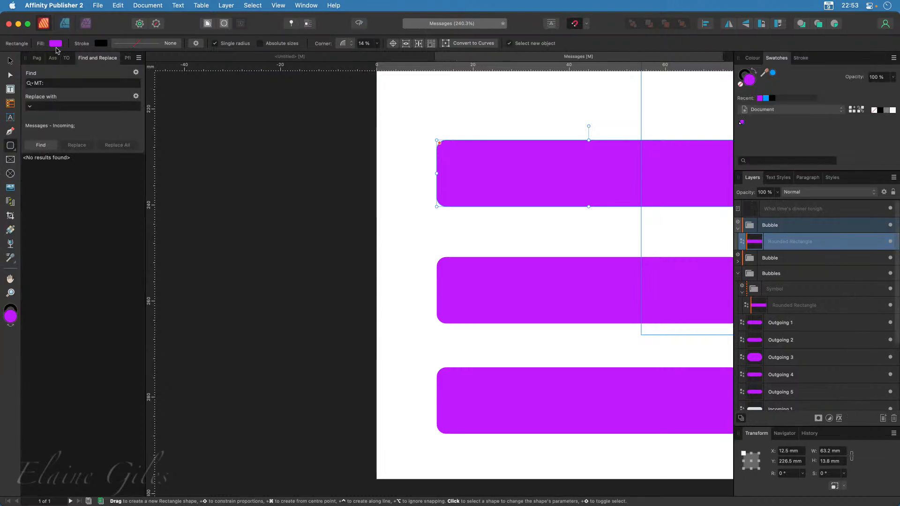
{"action": "scroll", "coordinate": [275, 247], "scroll_direction": "right", "scroll_amount": 5}
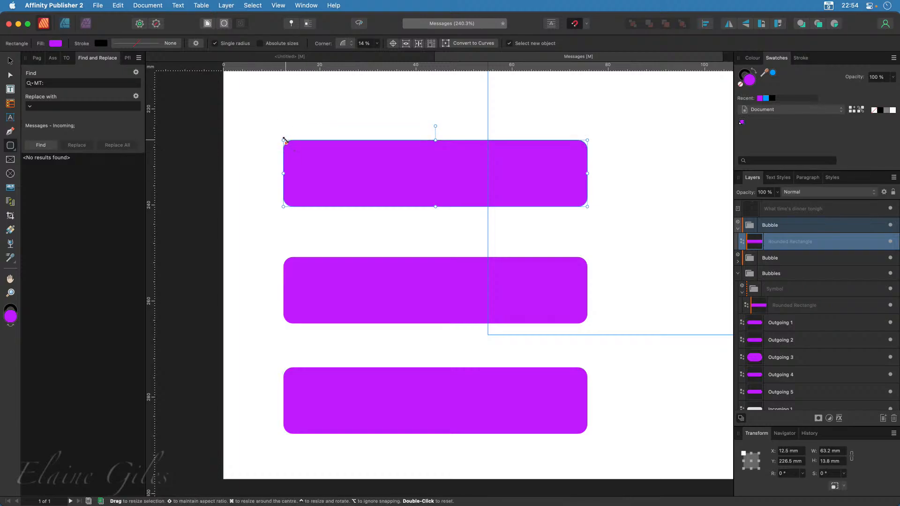
{"action": "left_click_drag", "start_coordinate": [287, 143], "coordinate": [328, 177]}
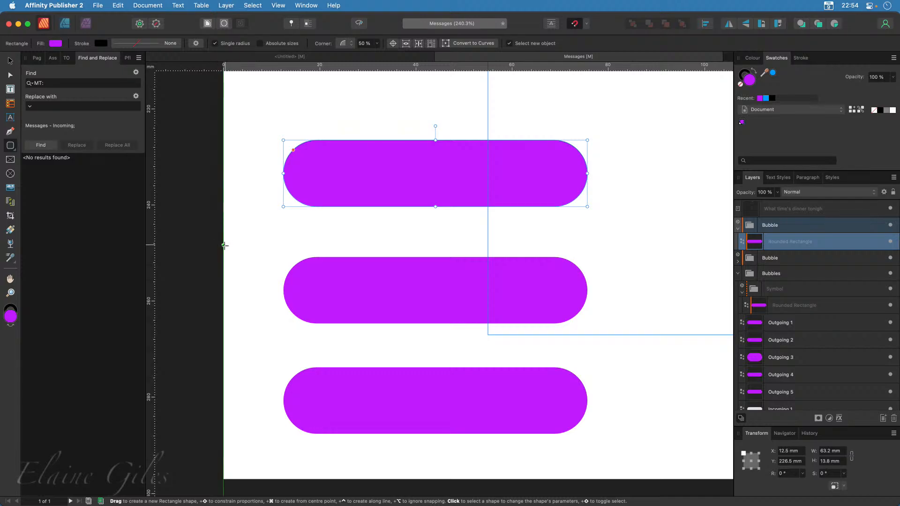
{"action": "scroll", "coordinate": [283, 261], "scroll_direction": "down", "scroll_amount": 3}
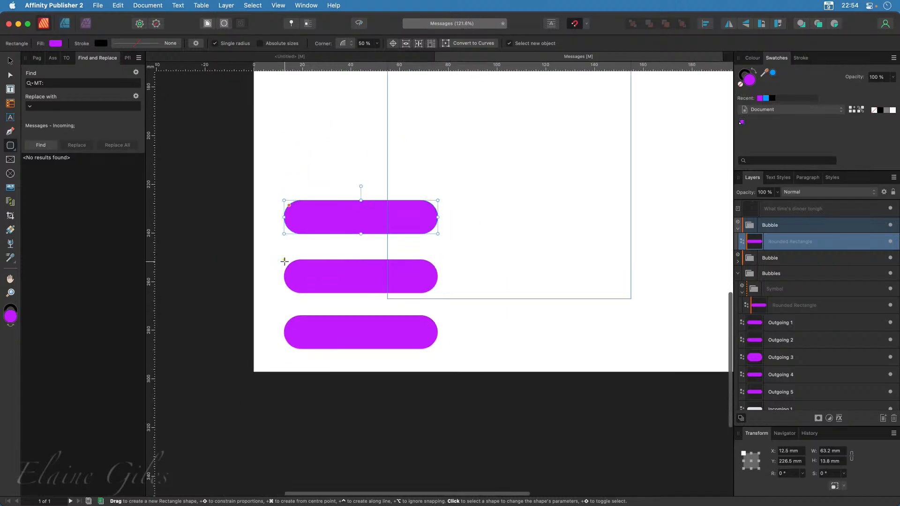
{"action": "scroll", "coordinate": [390, 280], "scroll_direction": "down", "scroll_amount": 3}
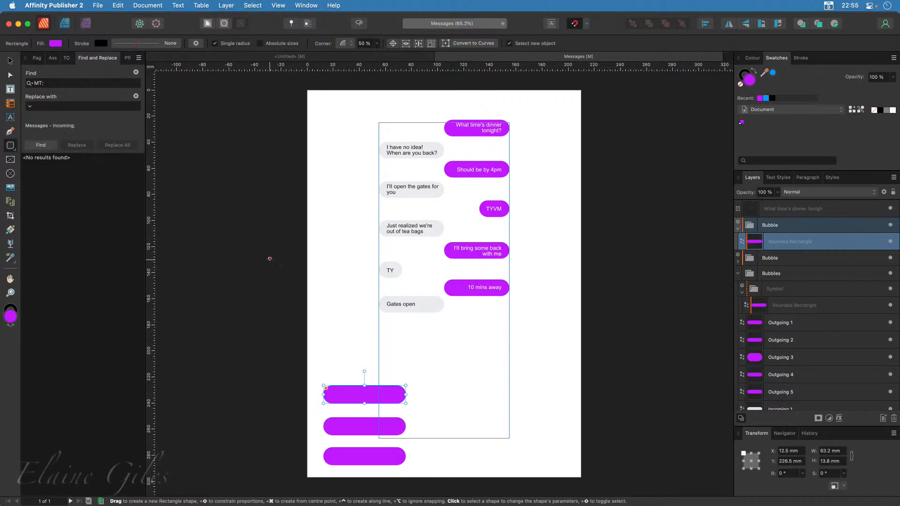
Fill the uppermost Bubble symbol instance with the recently used blue and deselect it
{"action": "left_click", "coordinate": [203, 185]}
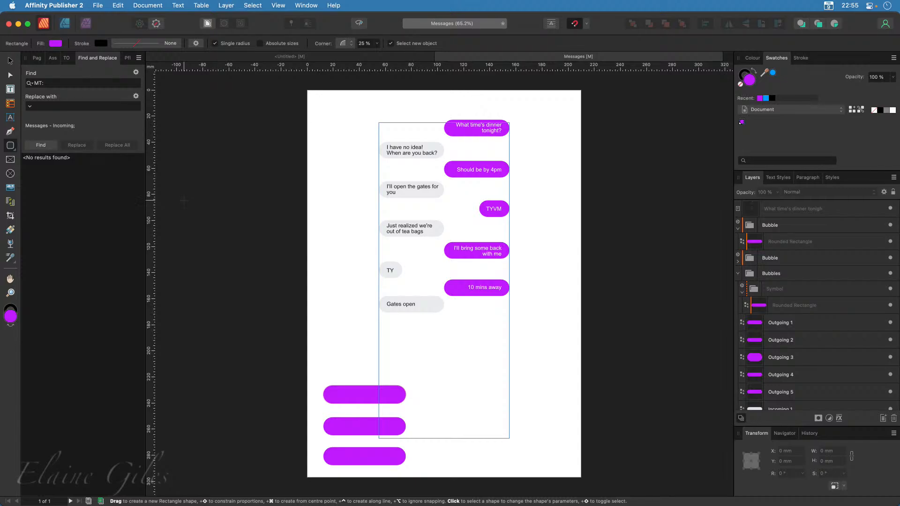
{"action": "left_click", "coordinate": [10, 60]}
{"action": "left_click", "coordinate": [355, 403]}
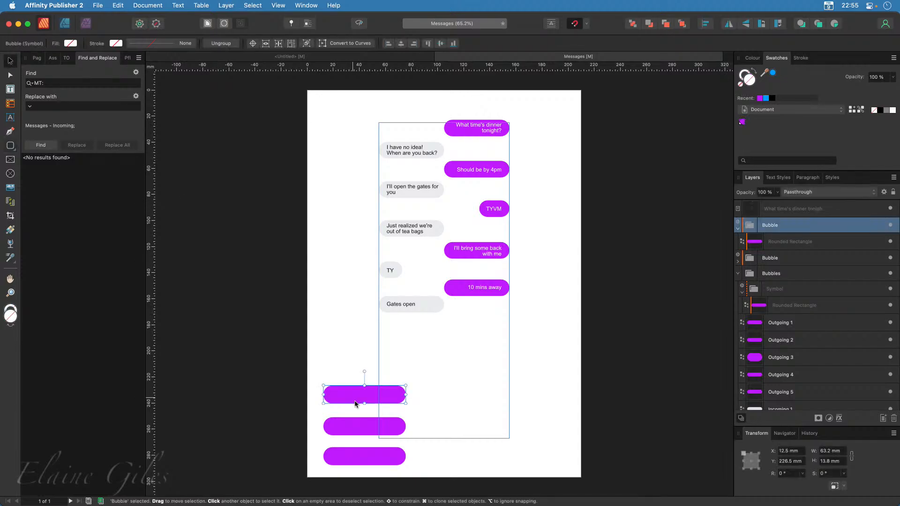
{"action": "left_click", "coordinate": [766, 98]}
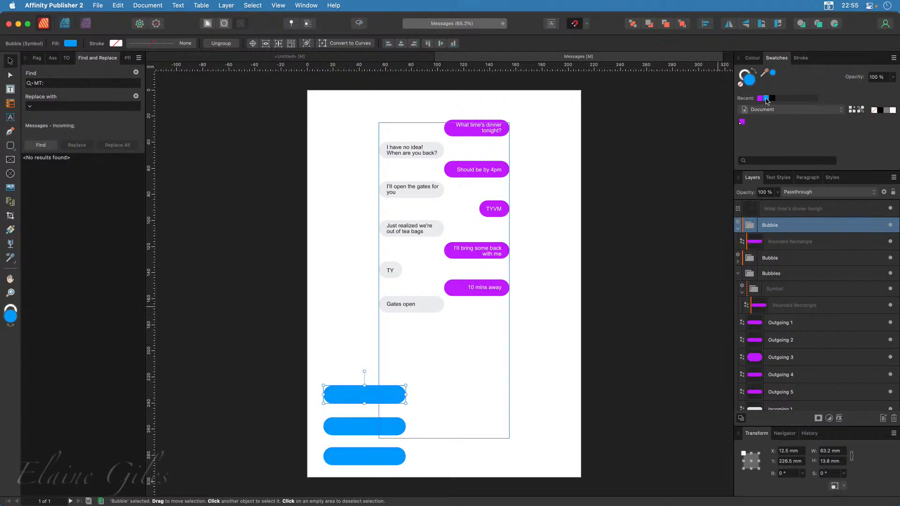
{"action": "left_click", "coordinate": [222, 447]}
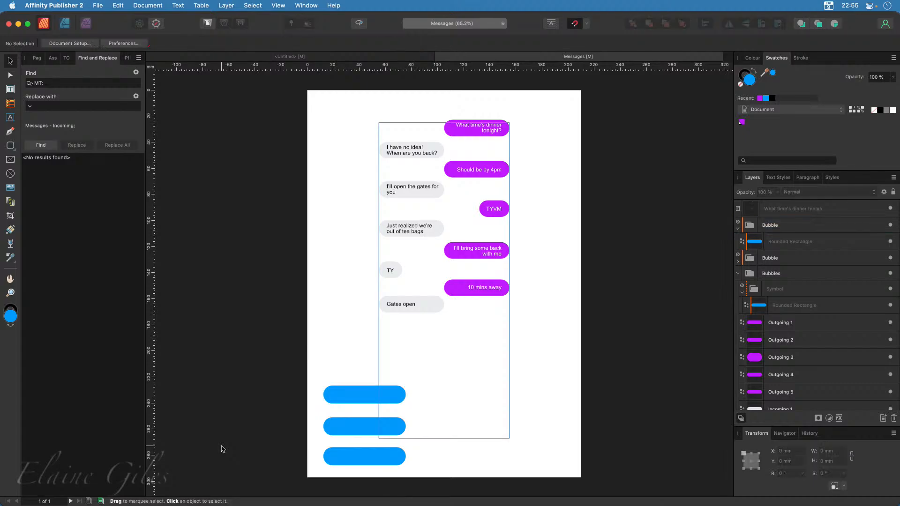